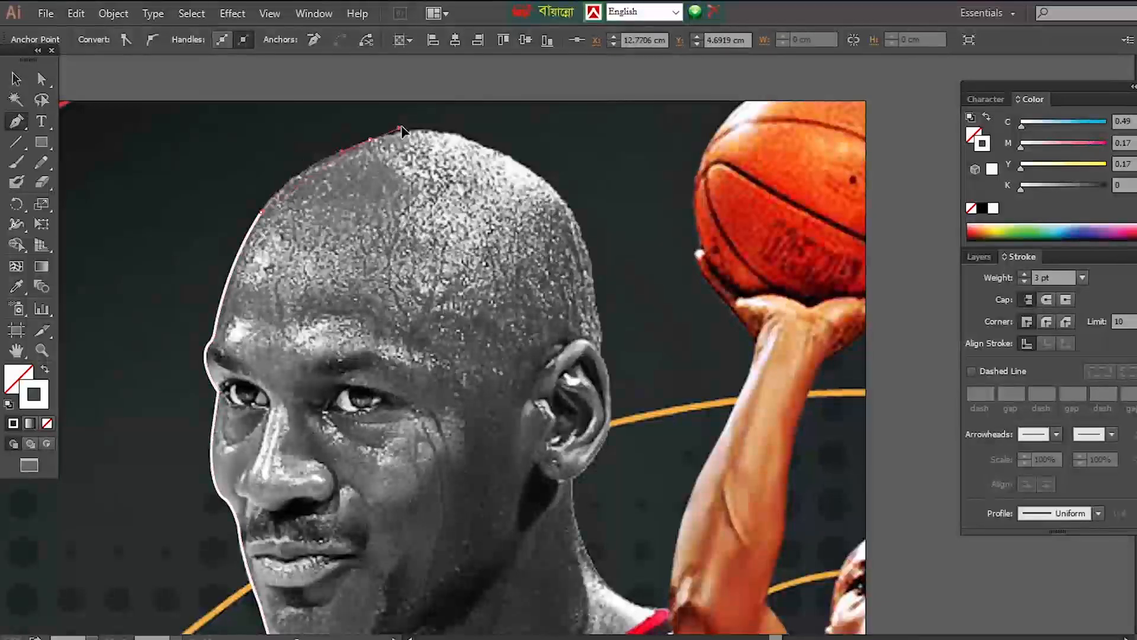
Trace the head's outline with the Pen tool over the crown and down the back of the head to the ear
click(371, 140)
drag(514, 159, 597, 283)
click(514, 158)
click(583, 236)
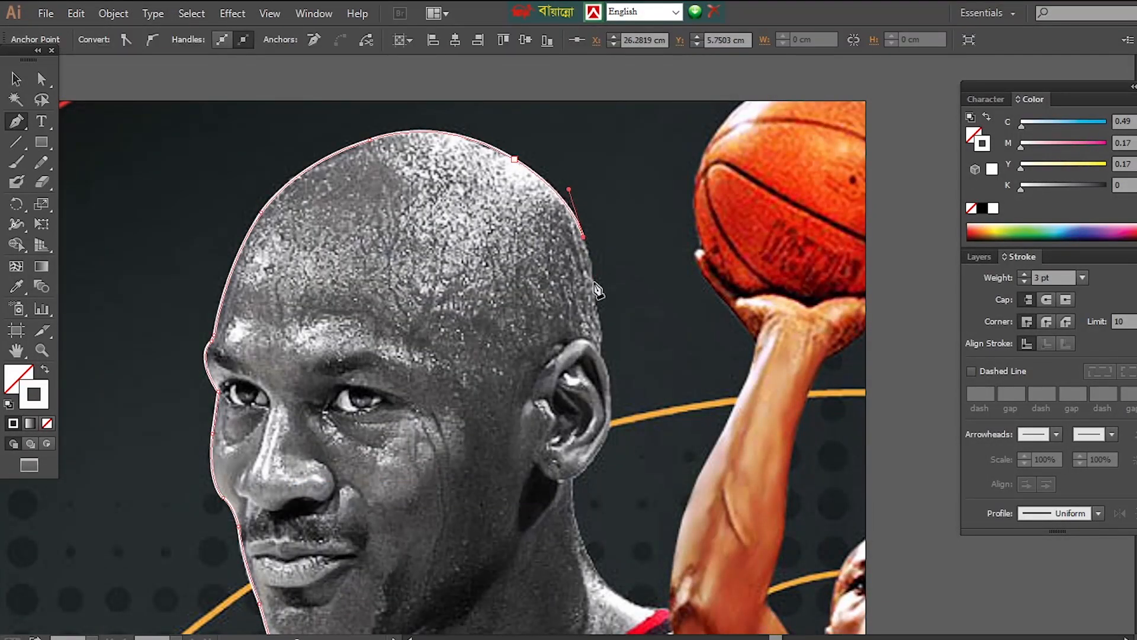
click(600, 325)
Continue the outline around the ear and down the neck to the jersey's collar
drag(504, 450, 439, 270)
click(543, 404)
drag(606, 426, 630, 429)
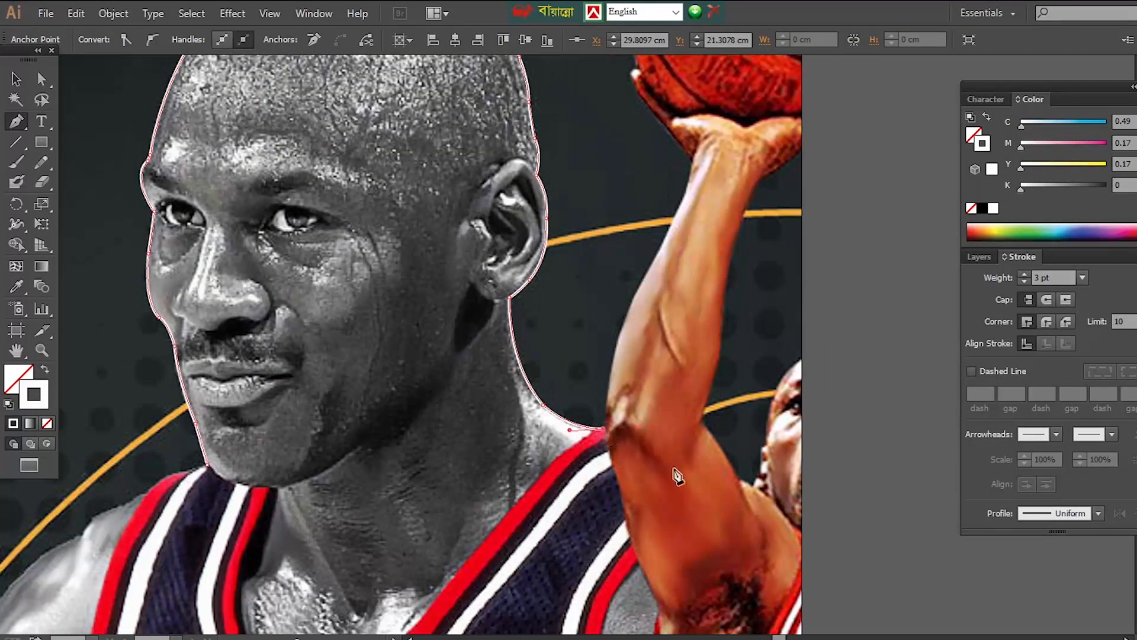
drag(675, 474, 526, 293)
drag(572, 295, 619, 337)
drag(651, 398, 661, 452)
drag(466, 470, 657, 175)
key(ctrl+minus)
key(ctrl+minus)
scroll(715, 462, up, 3)
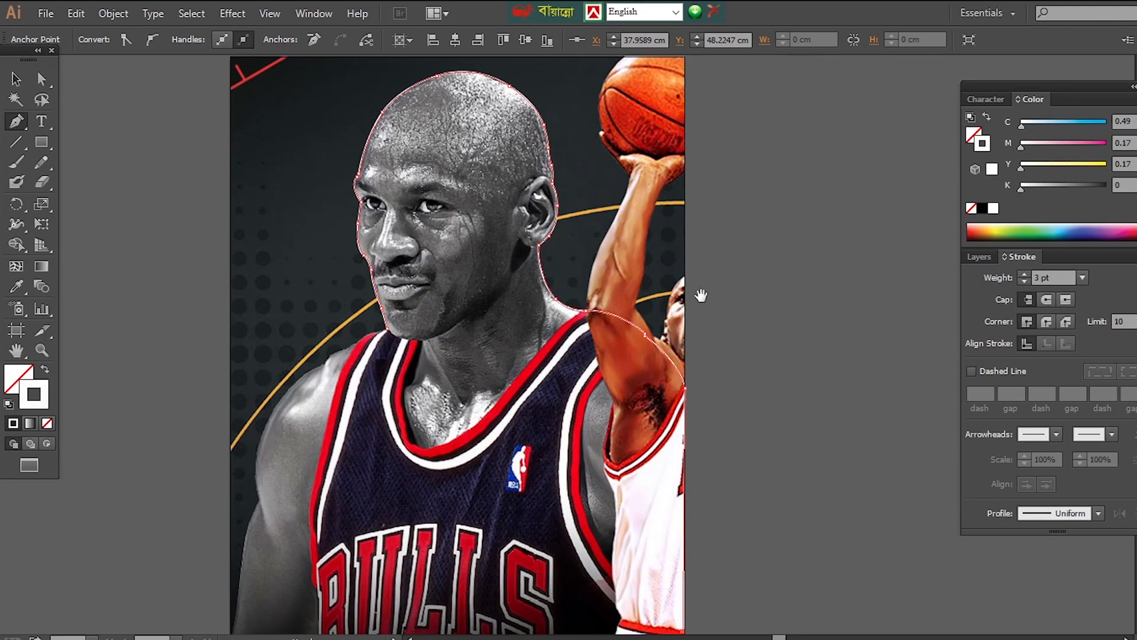
Trace the outline along the jersey's neckline back up to the chin and finish the head and neck path
key(ctrl+plus)
key(ctrl+plus)
drag(649, 314, 604, 368)
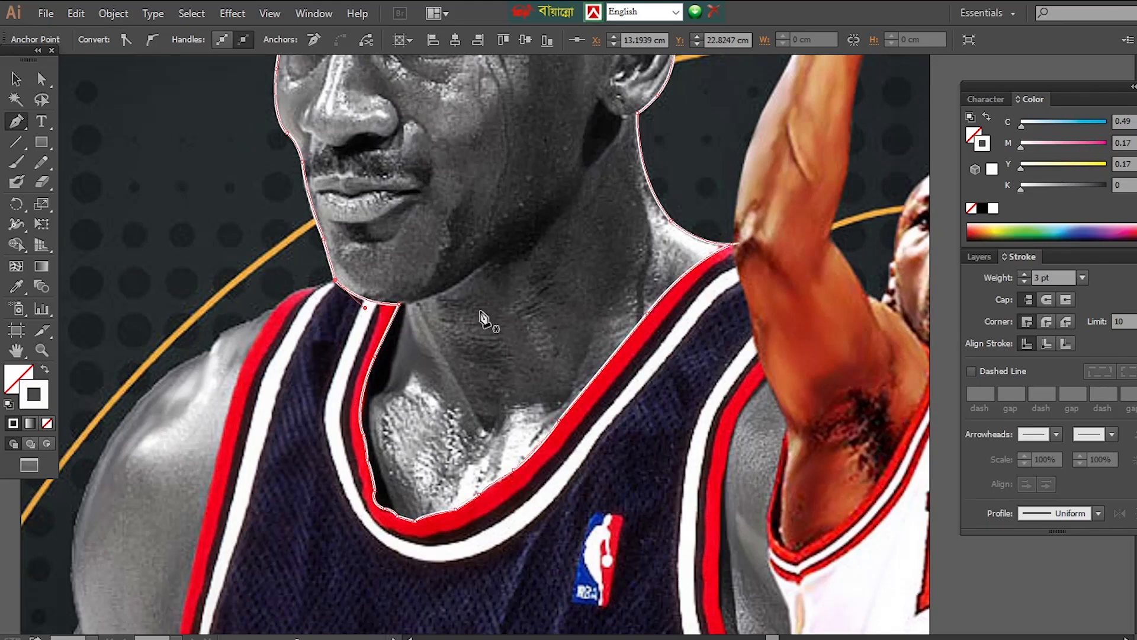
key(ctrl+shift+a)
Trace the jersey's outer edge from the shoulder strap beside the chin down past the armhole to the poster's bottom edge
key(ctrl+minus)
click(472, 240)
click(464, 275)
key(ctrl+plus)
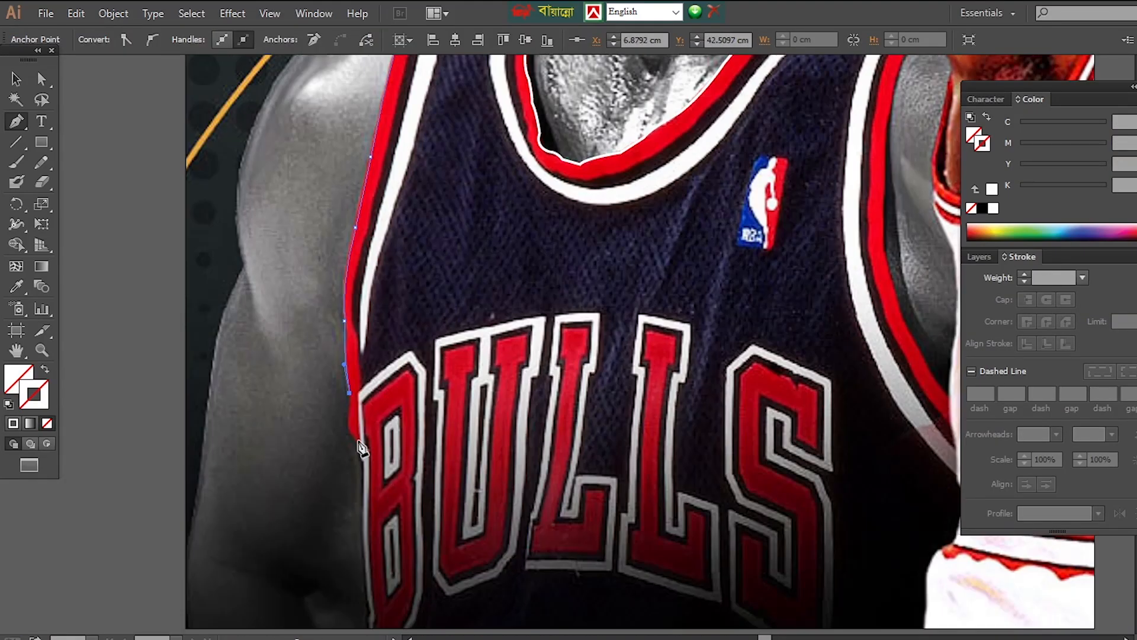
drag(357, 444, 369, 460)
drag(364, 473, 332, 224)
click(495, 405)
key(ctrl+0)
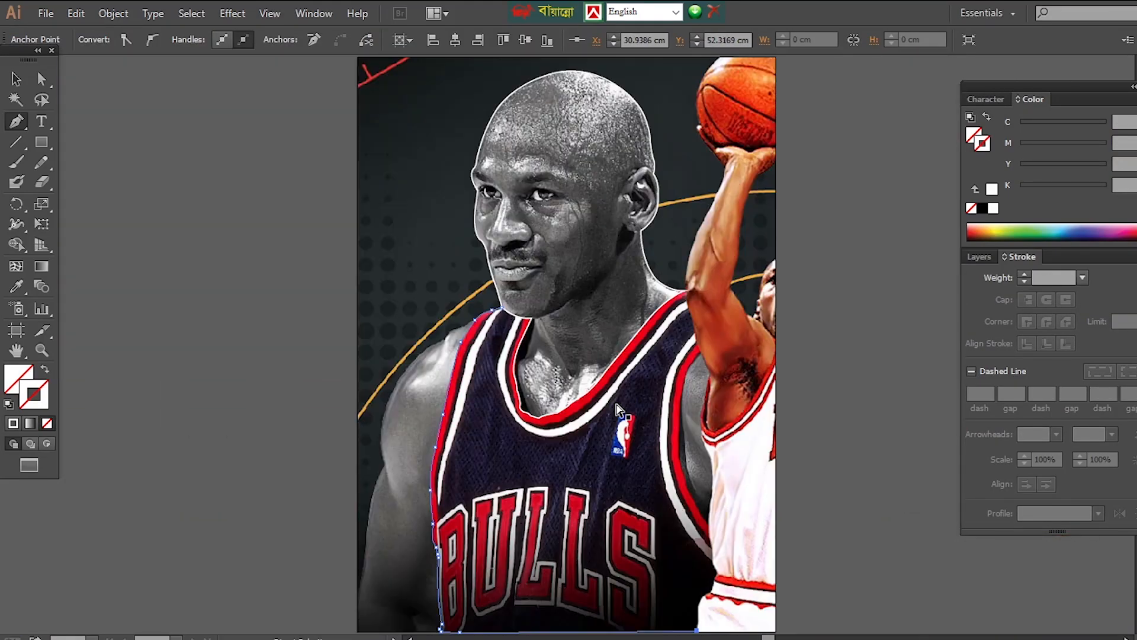
Complete the jersey outline along the poster's bottom and right edges and up the armhole beside the white-shirted player
click(777, 617)
click(776, 555)
click(705, 507)
key(ctrl+plus)
click(566, 348)
click(553, 326)
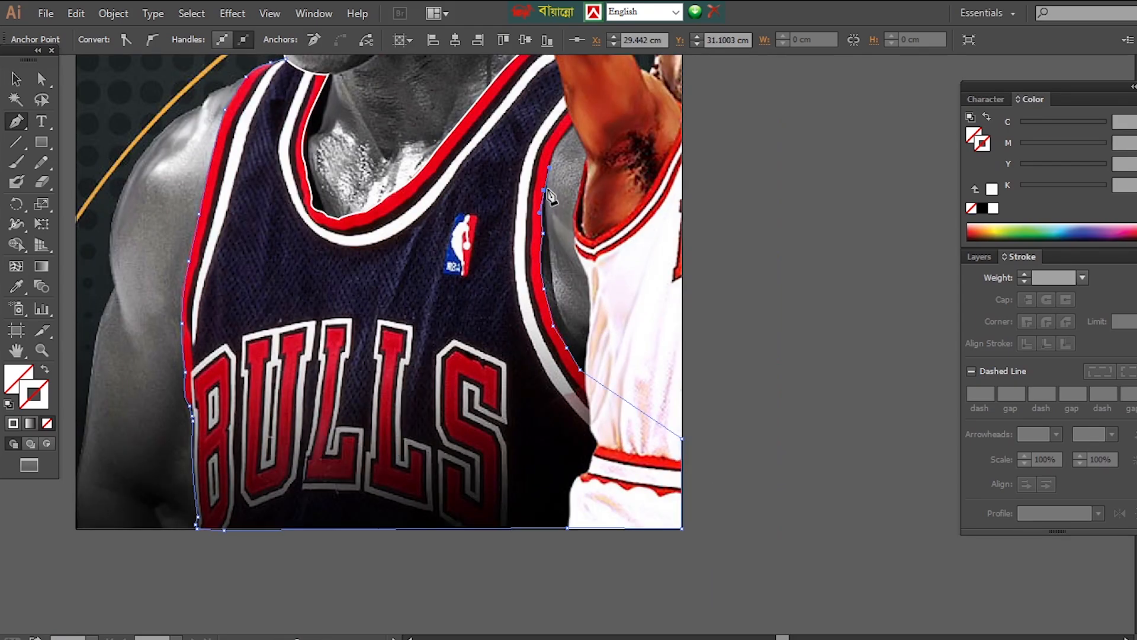
click(572, 124)
drag(609, 116, 497, 352)
key(ctrl+plus)
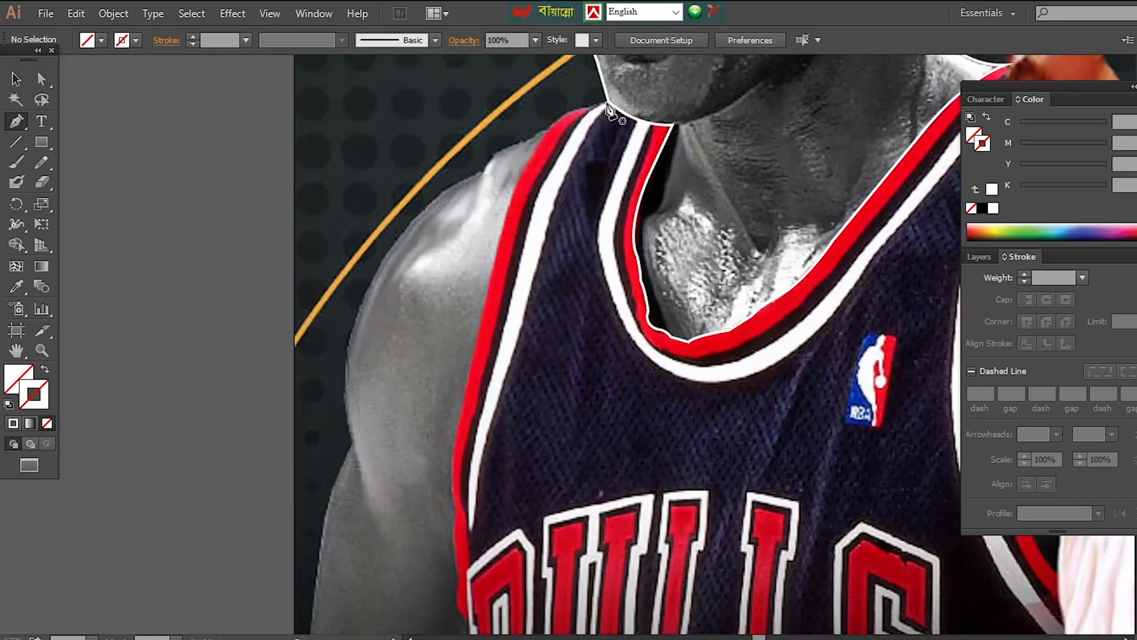
Trace the bare shoulder and arm on the picture's left side from the jersey strap down to the bottom edge
drag(668, 447, 553, 193)
key(ctrl+minus)
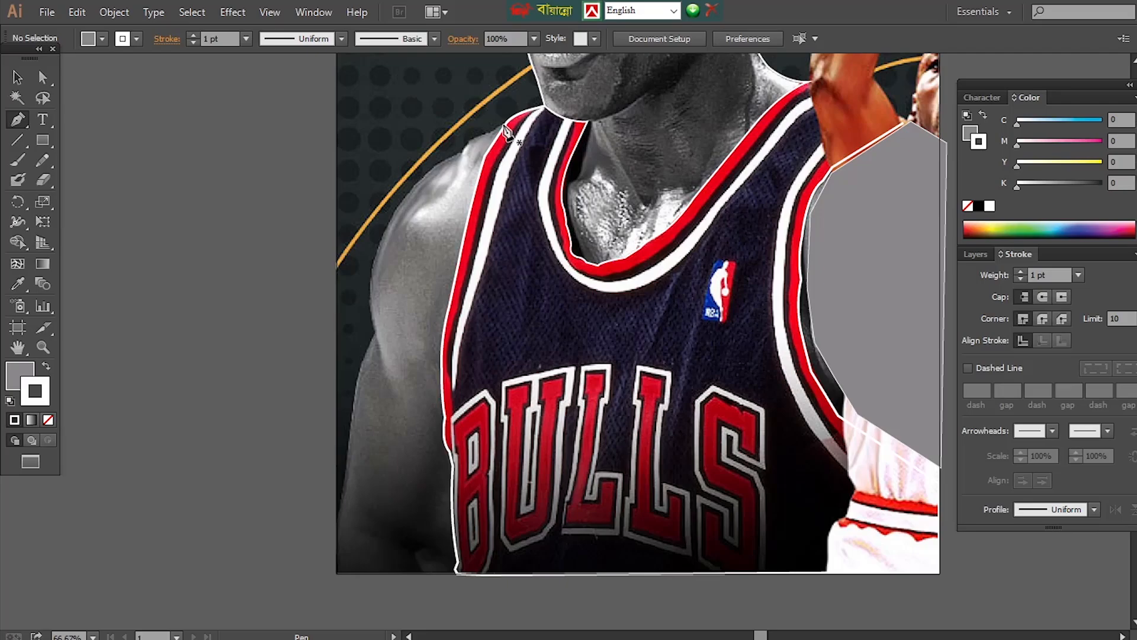
click(410, 173)
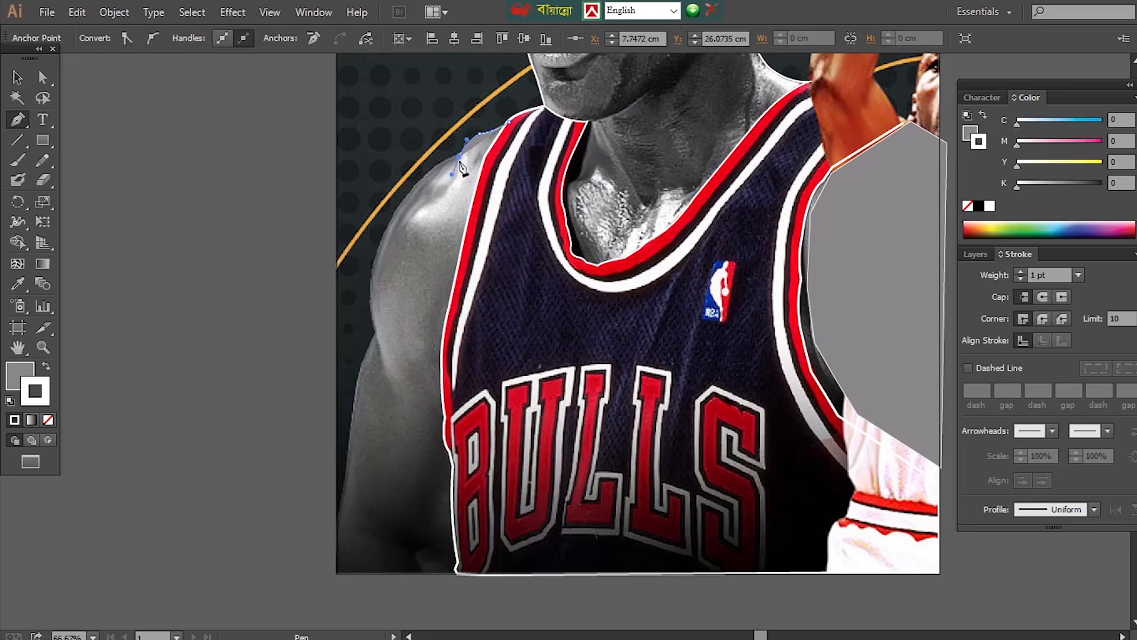
click(378, 245)
click(345, 320)
drag(446, 403, 626, 201)
click(529, 208)
click(507, 349)
click(501, 379)
click(626, 392)
Trace the outline of the eyebrow on the picture's right with the Pen tool, using no fill
drag(772, 201, 521, 402)
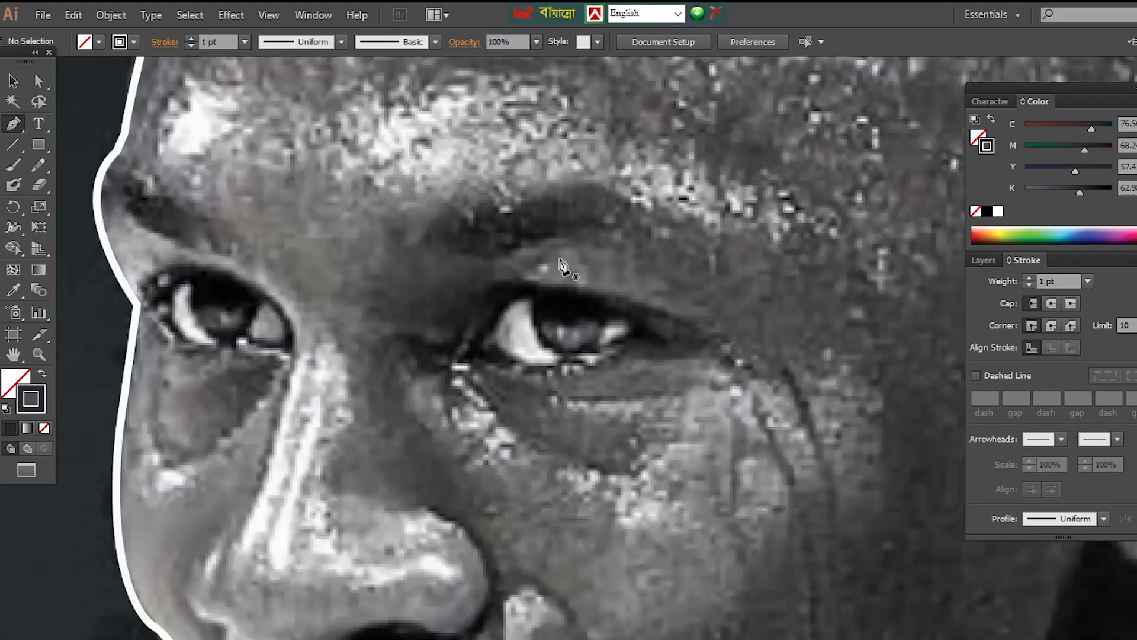
click(434, 226)
click(489, 203)
click(546, 188)
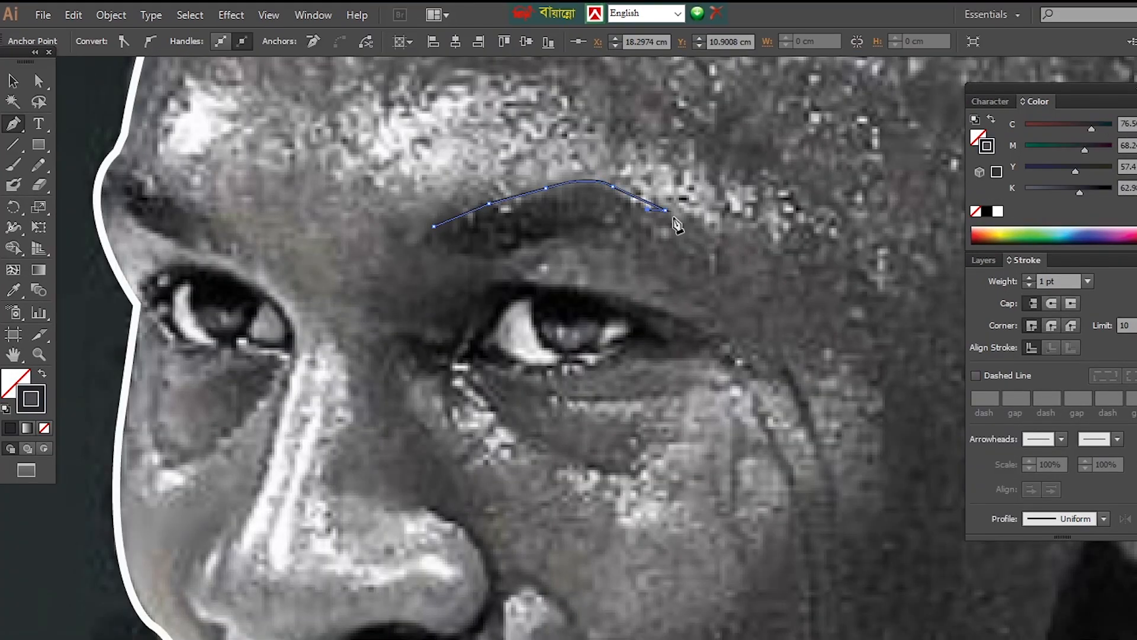
click(574, 227)
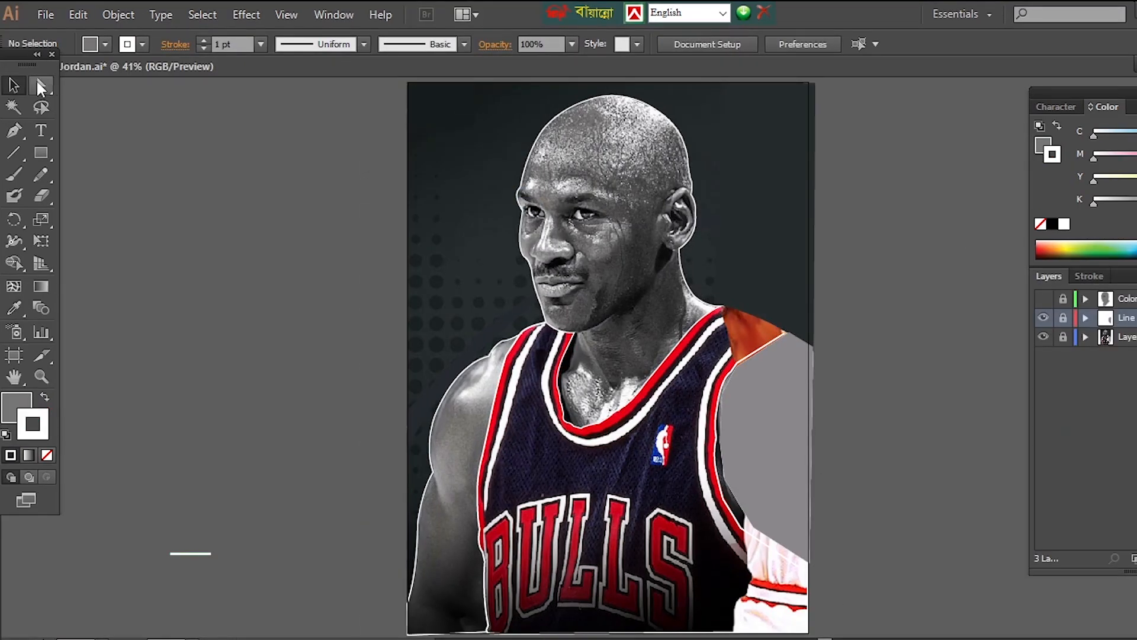
Draw the left-hand eye's outer contour, elliptical iris and inner eye white as shapes on the Eyes layer
click(1043, 298)
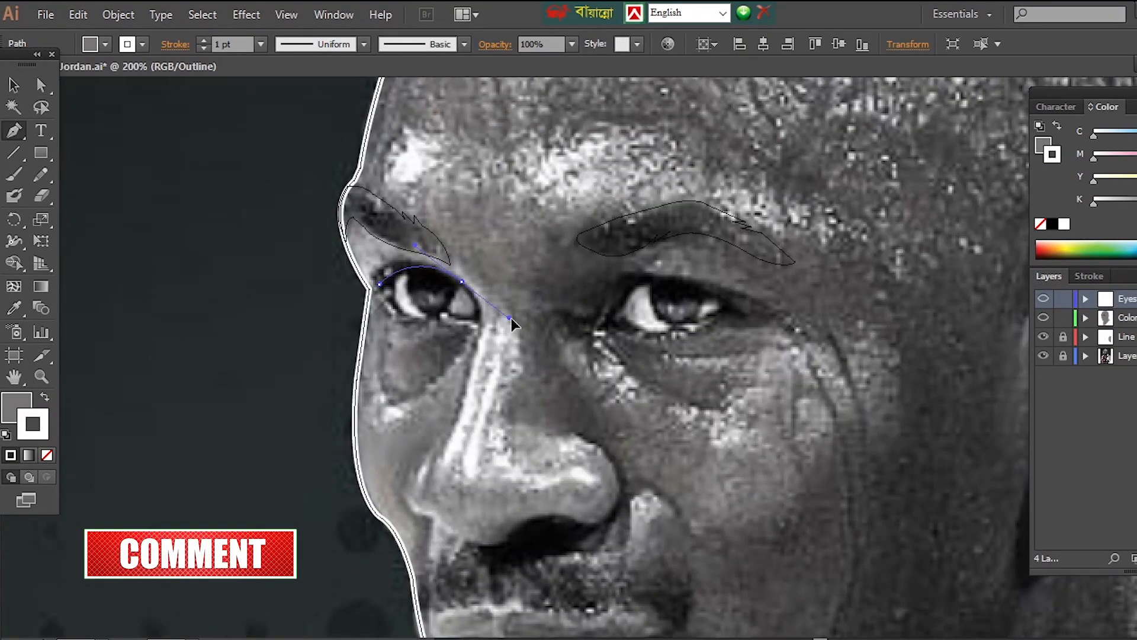
drag(478, 323, 469, 348)
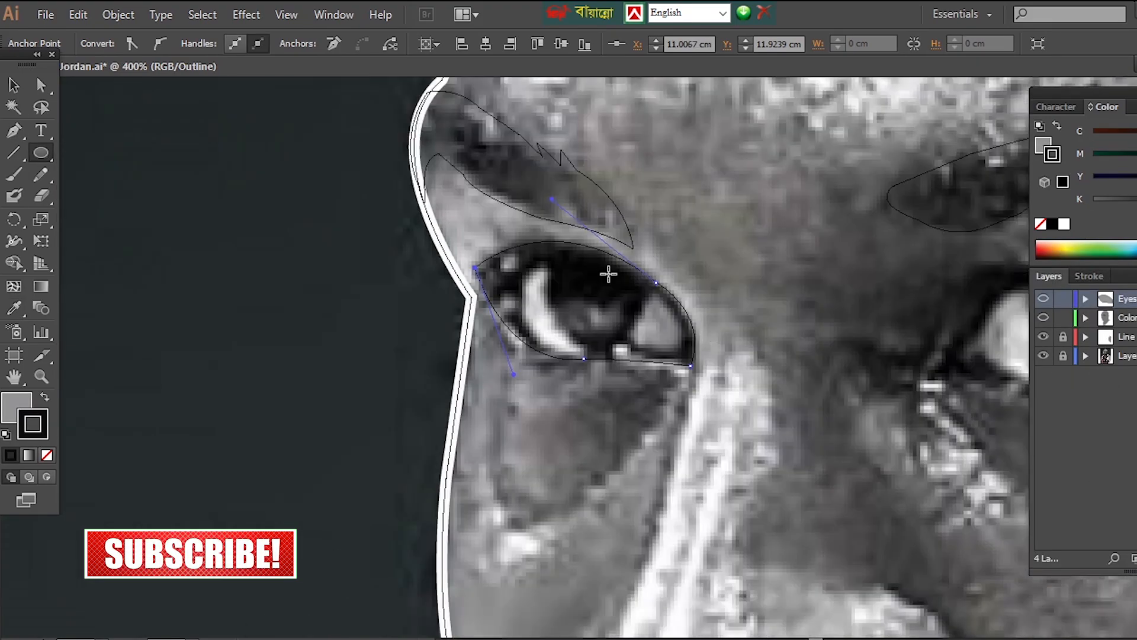
mouse_move(609, 269)
mouse_down()
mouse_move(639, 343)
mouse_move(654, 290)
mouse_up()
key(p)
drag(548, 268, 514, 286)
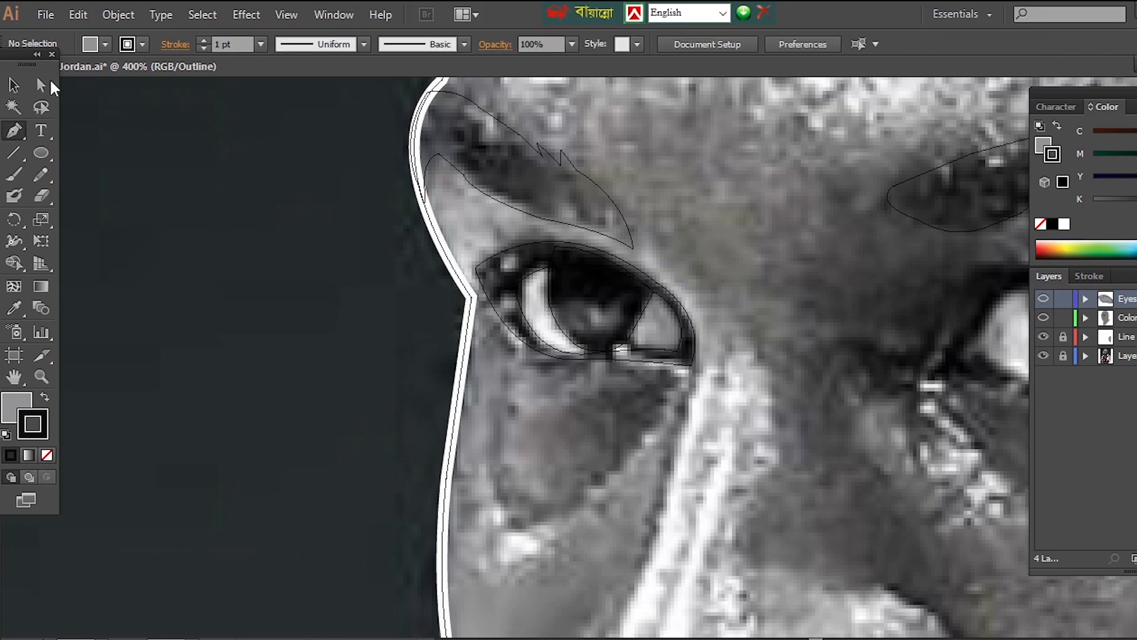
Reshape the left-hand eye's iris to fit within the lids and fill it black with no stroke
click(1043, 299)
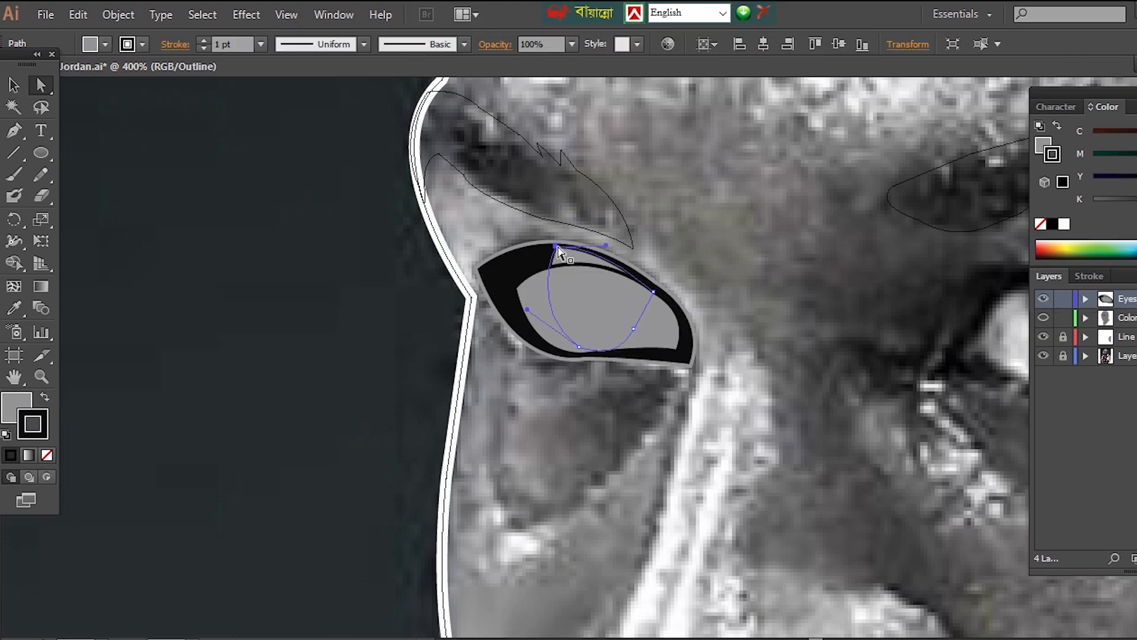
ctrl+click(1043, 299)
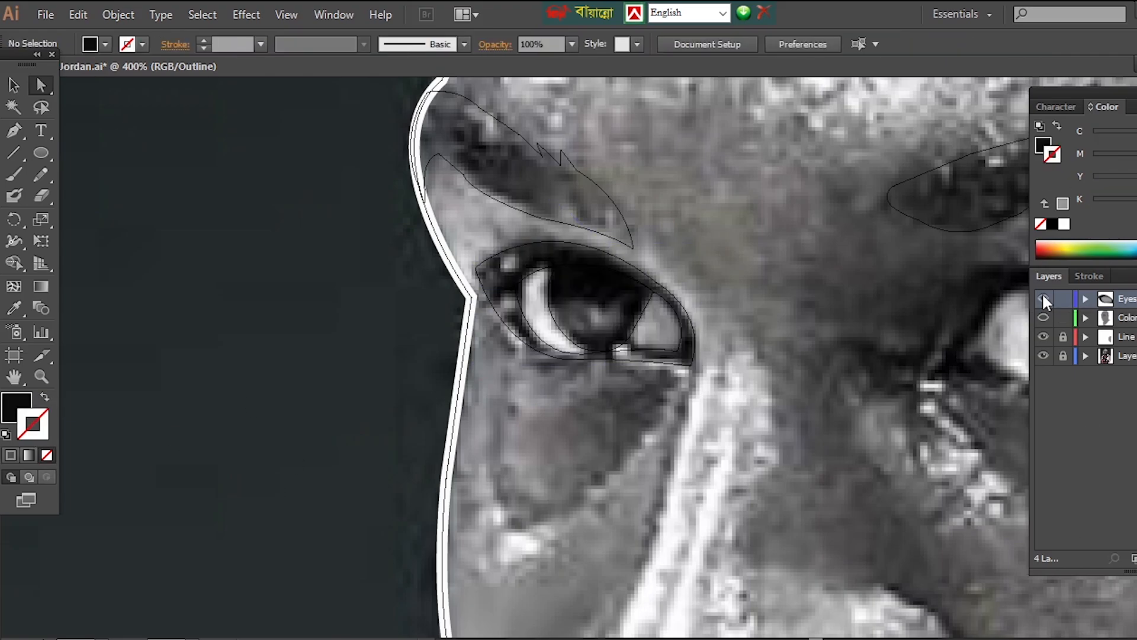
click(641, 318)
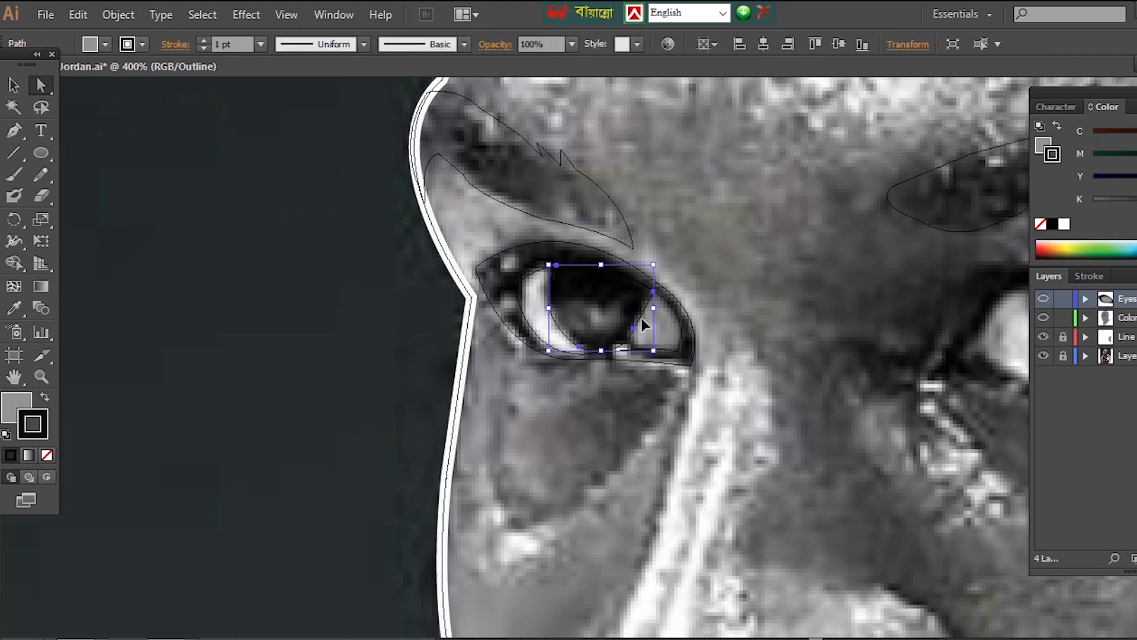
click(644, 328)
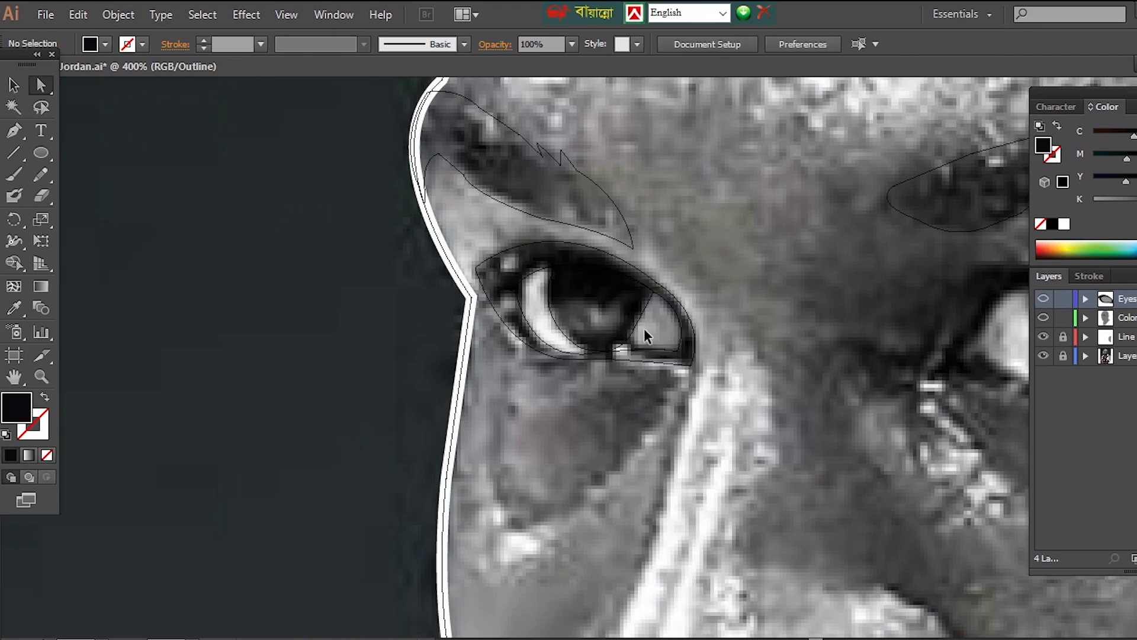
ctrl+click(1044, 299)
click(567, 322)
key(p)
key(ctrl+plus)
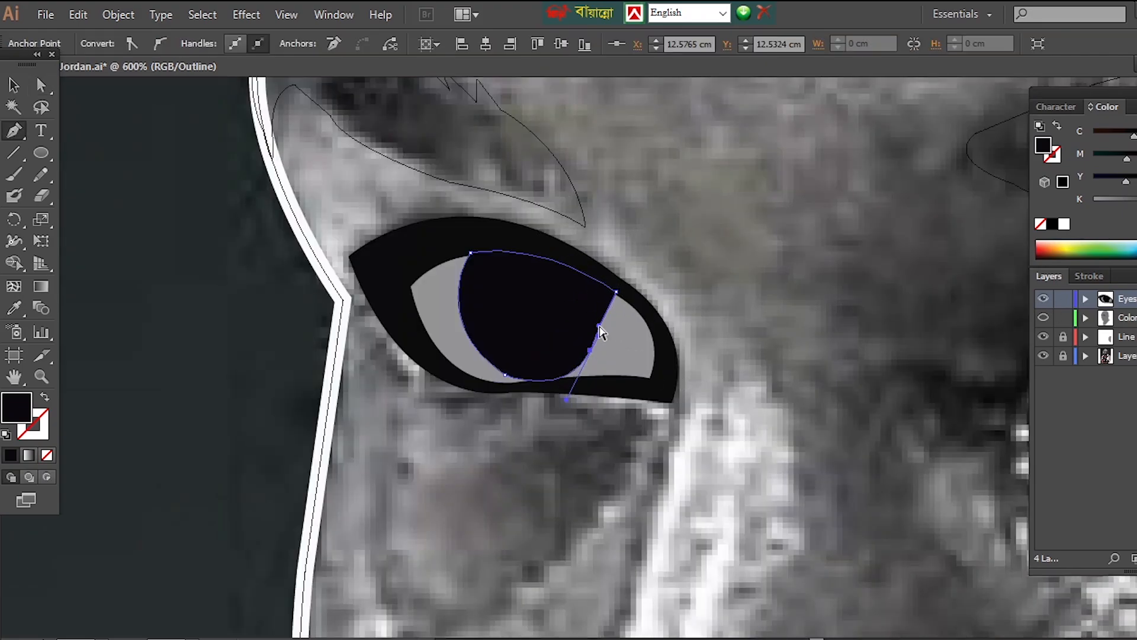
ctrl+click(579, 347)
key(ctrl+shift+a)
key(ctrl+0)
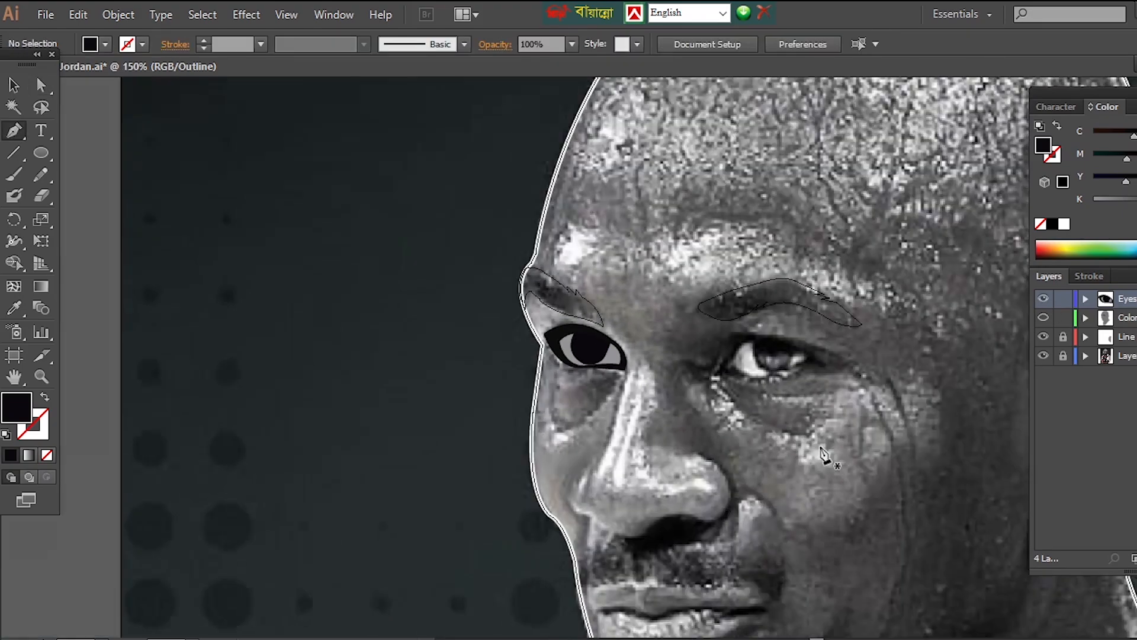
Trace the right-hand eye's outer contour along the upper and lower lids and fill it black with no stroke
key(ctrl+plus)
key(ctrl+plus)
click(442, 427)
click(466, 370)
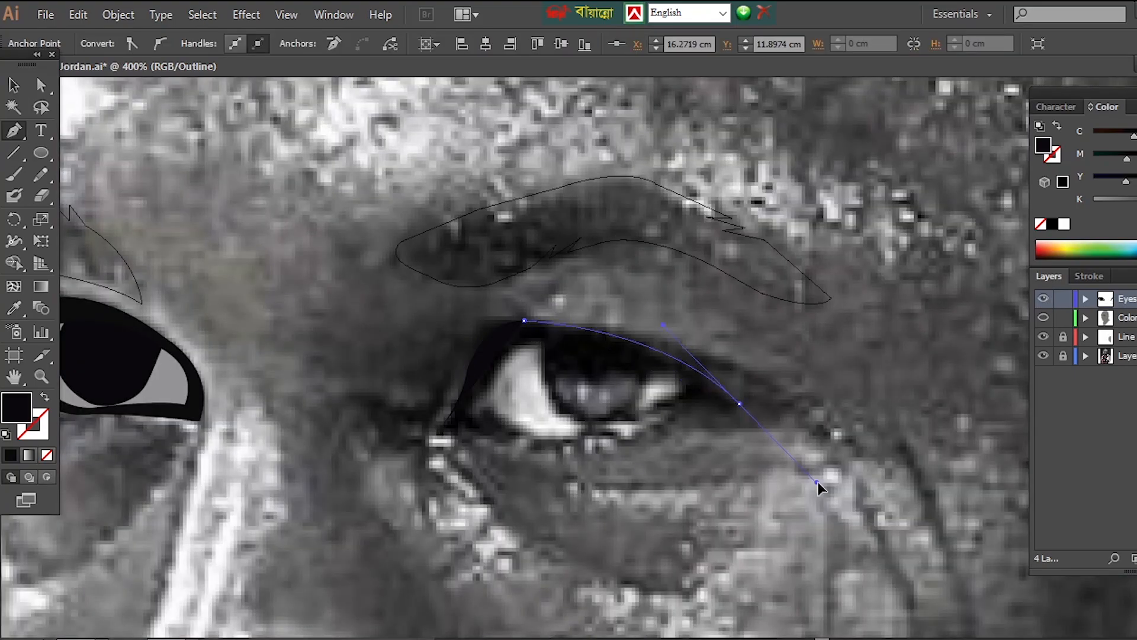
drag(817, 486, 817, 483)
click(713, 405)
click(626, 421)
key(/)
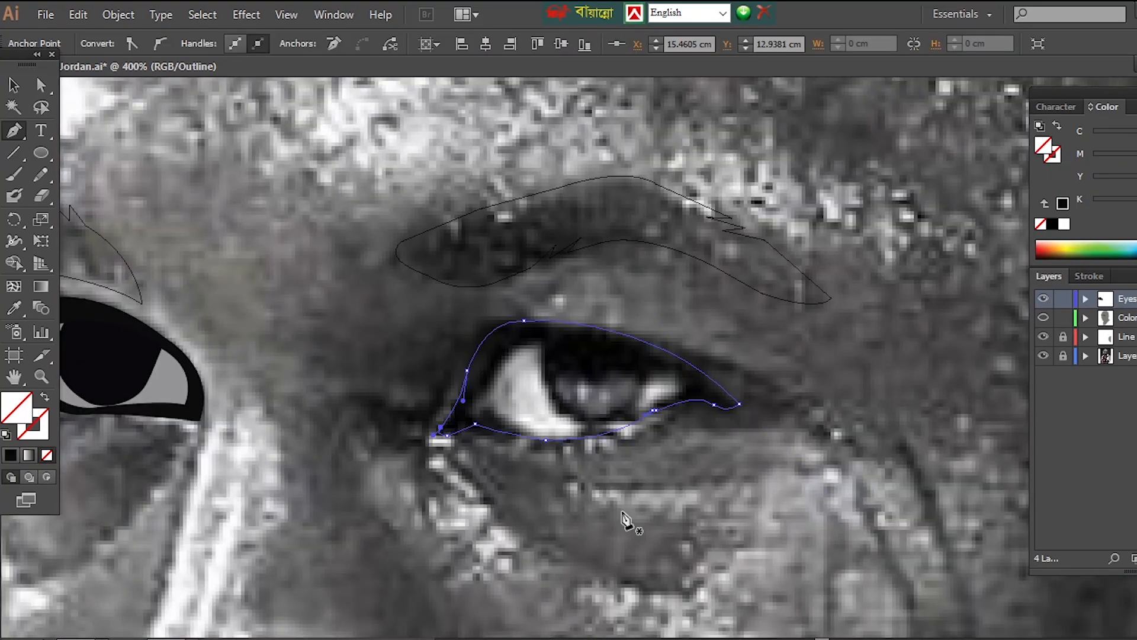
click(11, 456)
Draw an ellipse for the right-hand eye's iris and outline the eye white around it
drag(647, 407, 644, 414)
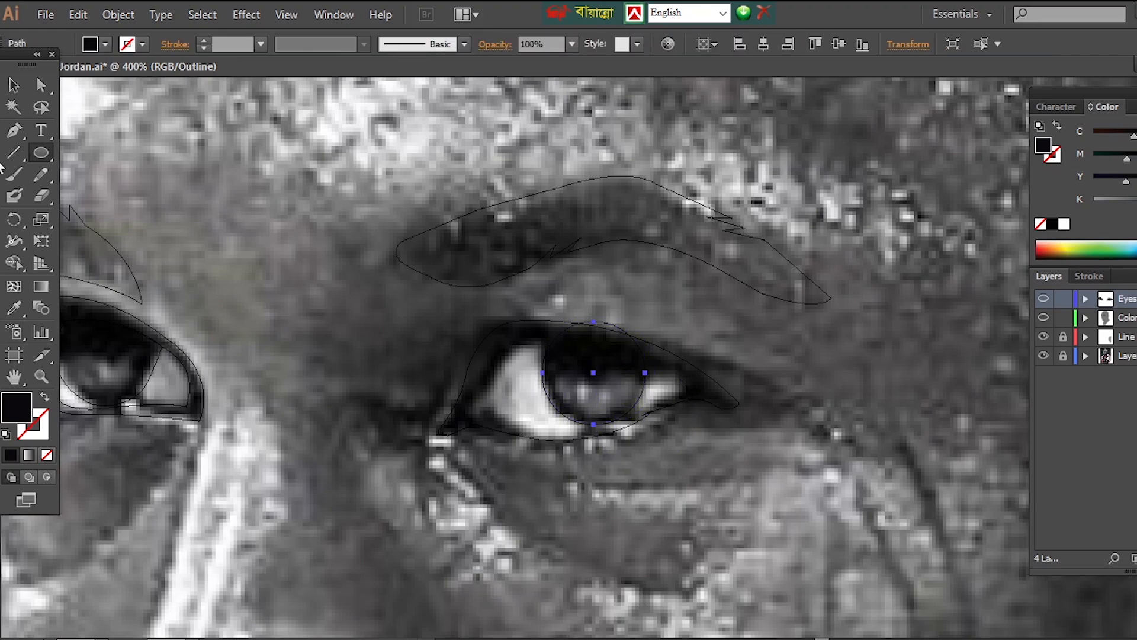
key(p)
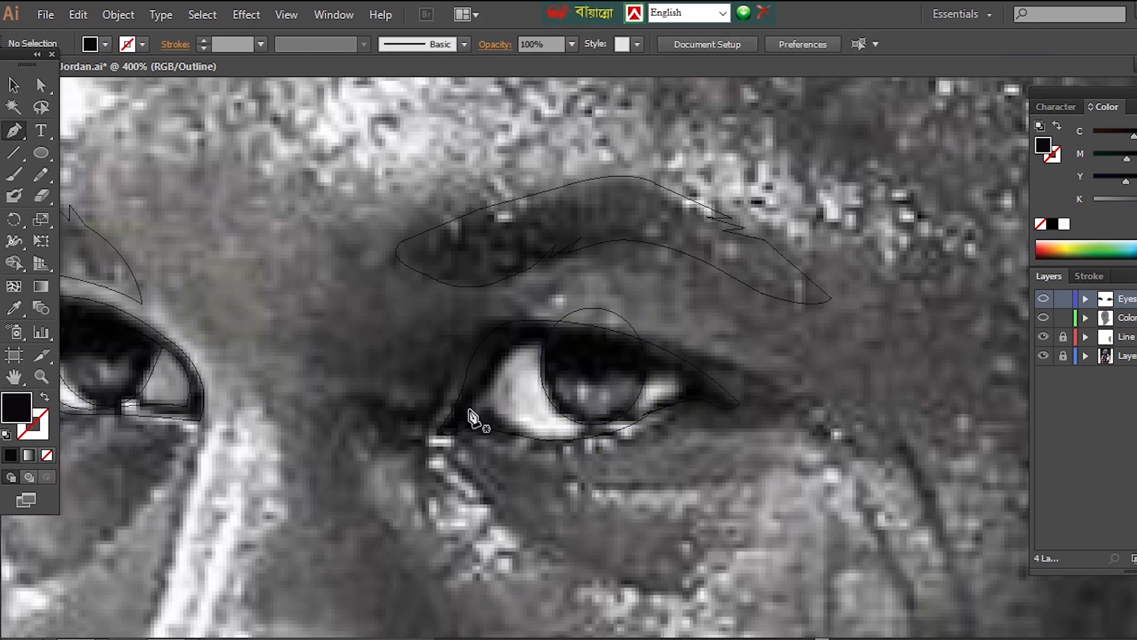
click(494, 372)
drag(544, 343, 571, 353)
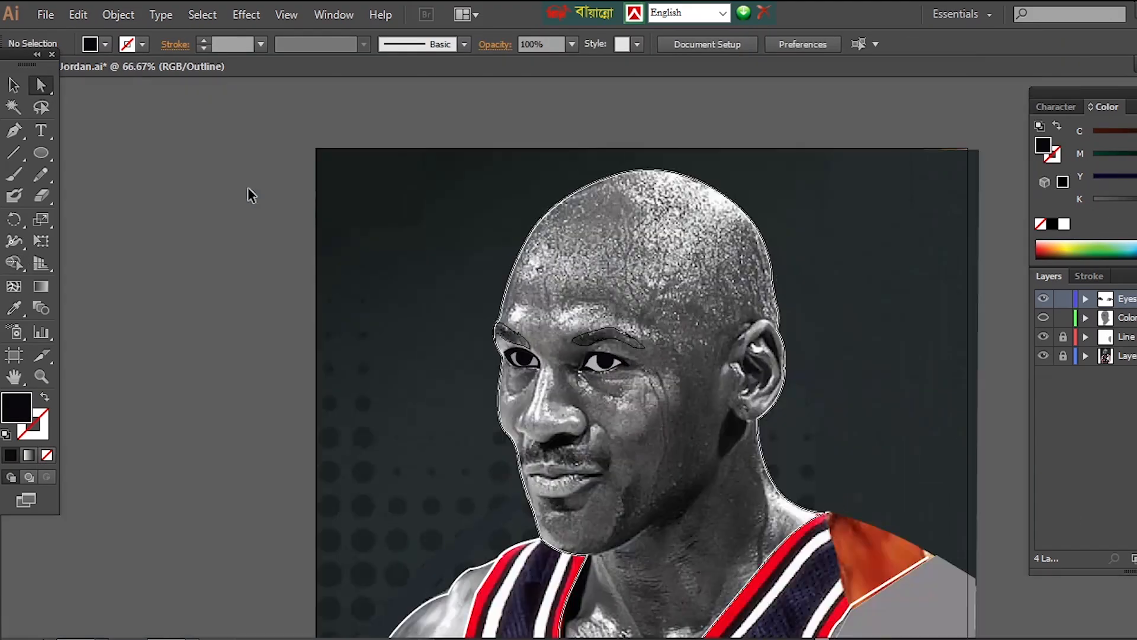
Trace the shadow shape beneath the left-hand eye on the Color layer
key(ctrl+plus)
key(ctrl+plus)
key(ctrl+plus)
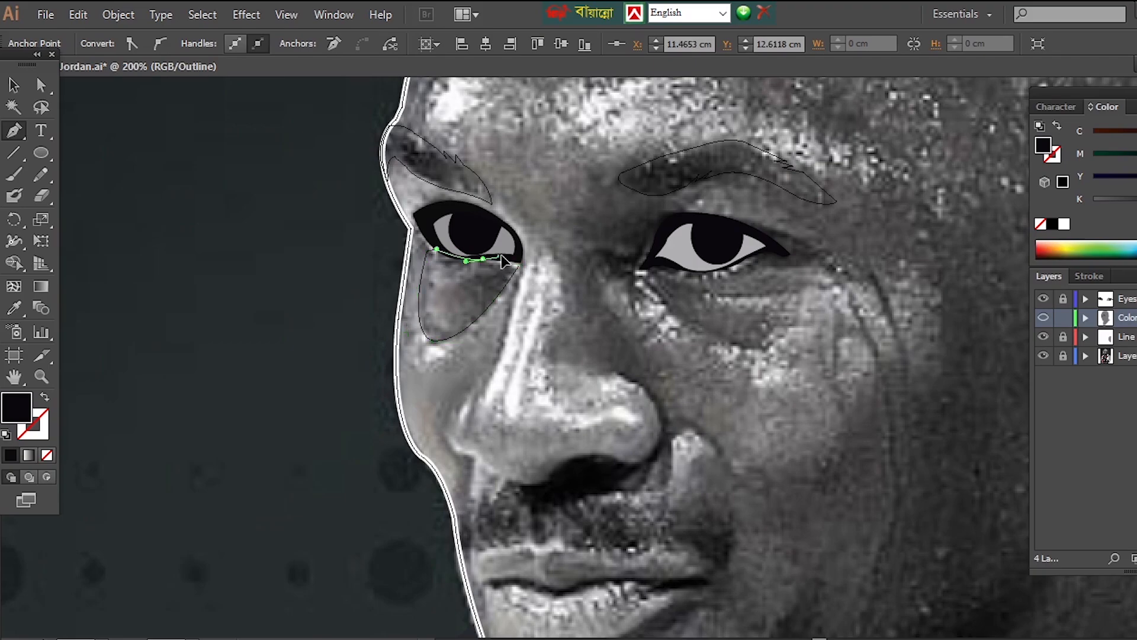
key(ctrl+shift+a)
Trace the edge of the nose's shading shape from the left-hand eye's inner corner down the bridge toward the nostril
click(523, 259)
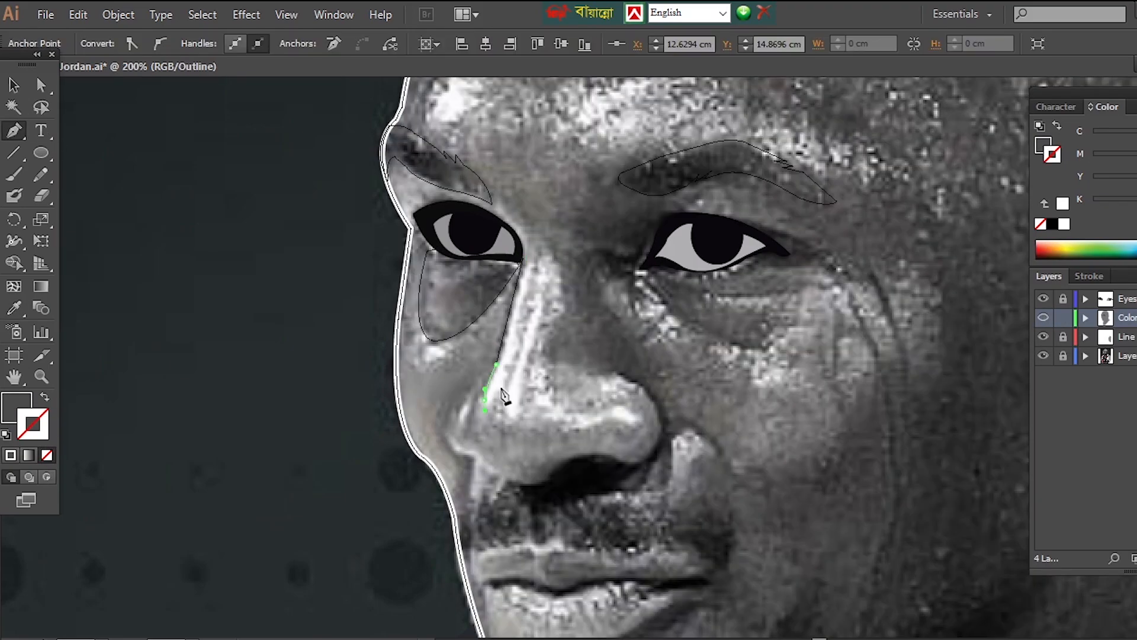
click(484, 395)
key(ctrl+y)
click(1059, 275)
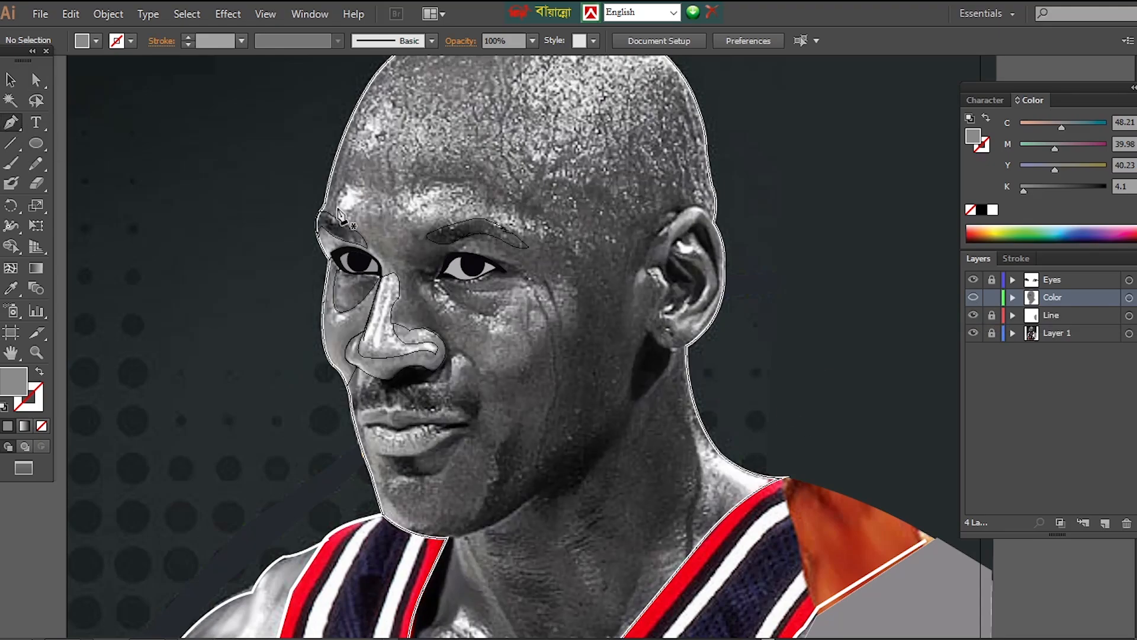
Trace a shading shape around the brows, eyes and upper cheek on the Color layer and preview the layer's fills
click(338, 212)
click(371, 206)
click(401, 214)
click(418, 219)
click(438, 225)
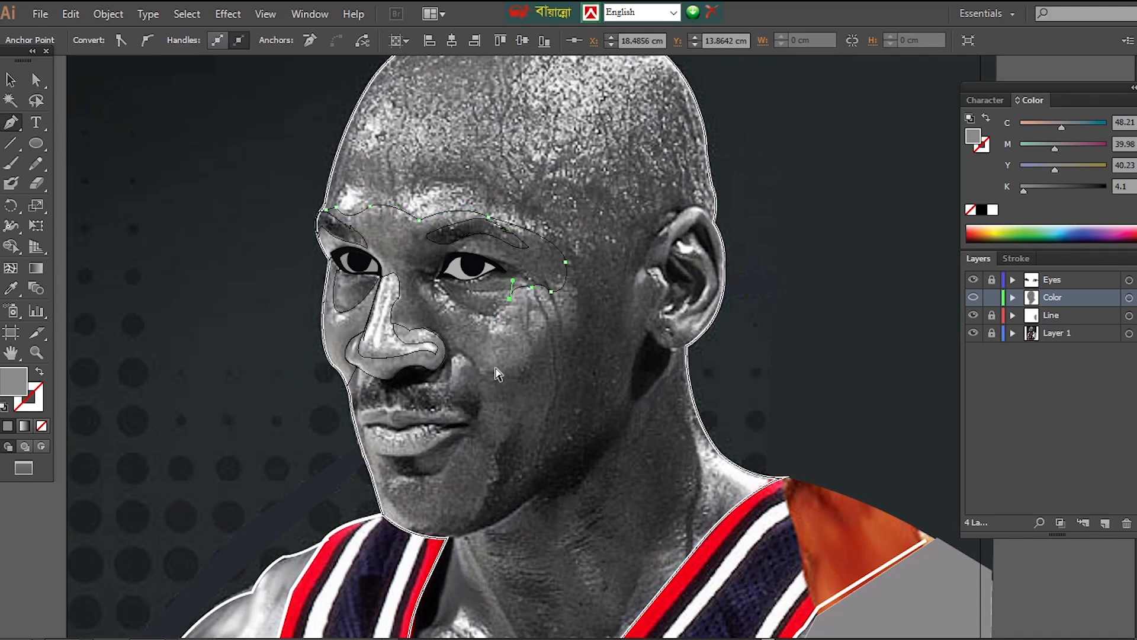
click(973, 297)
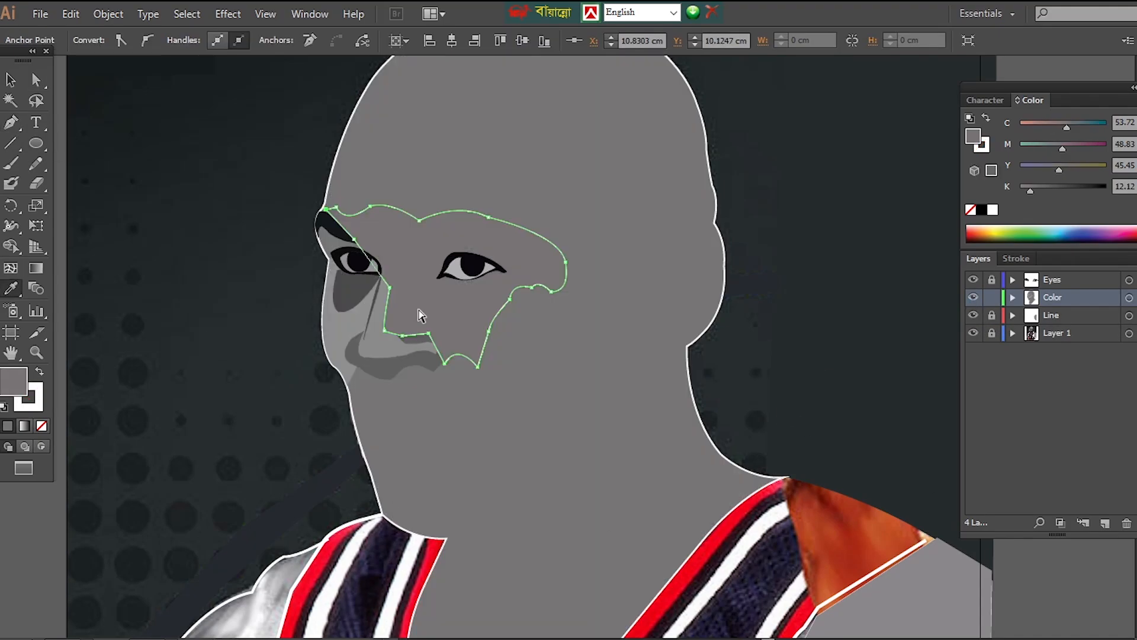
key(a)
key(ctrl+shift+a)
click(973, 296)
Trace the large dark shading shape from the temple along the cheek and jaw, around the ear and up the side of the head
key(p)
click(564, 278)
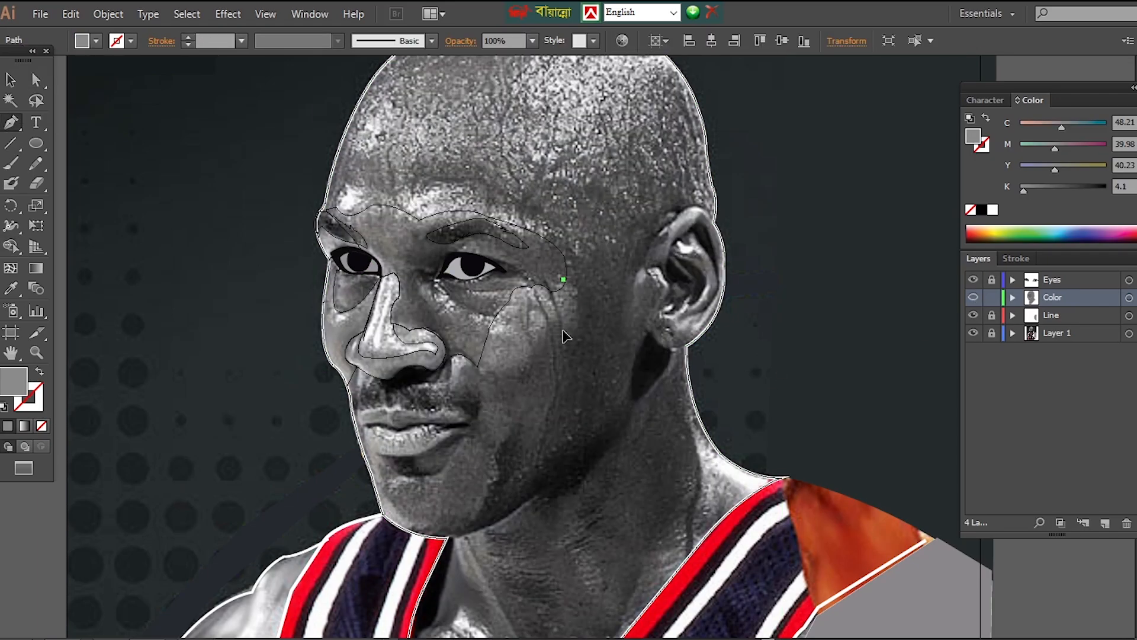
click(563, 330)
drag(539, 329, 534, 345)
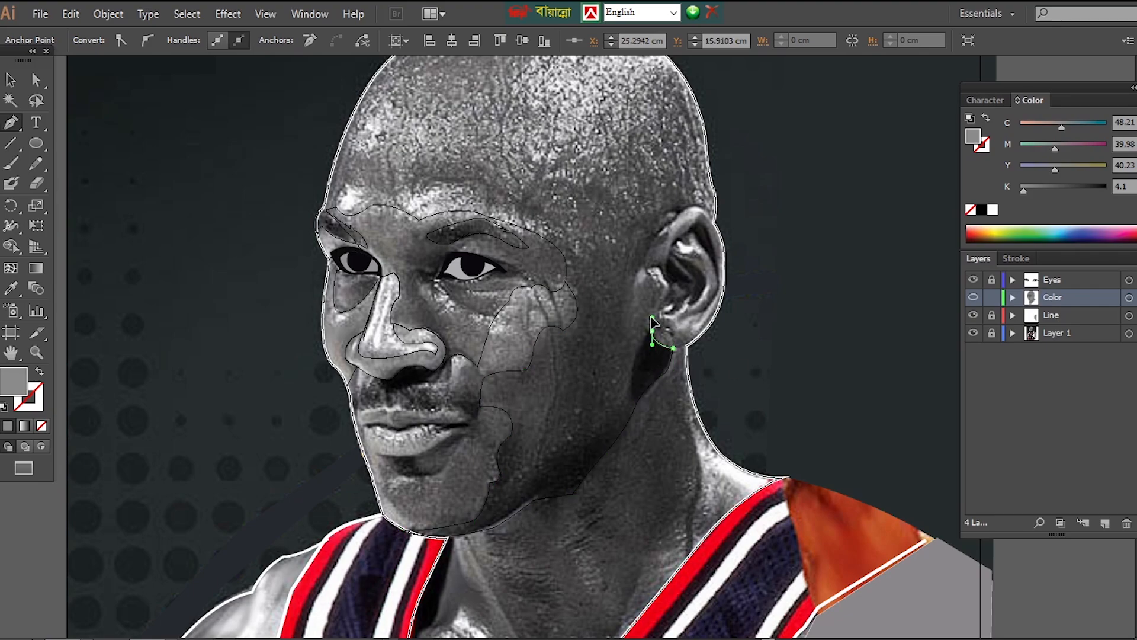
drag(672, 221, 703, 214)
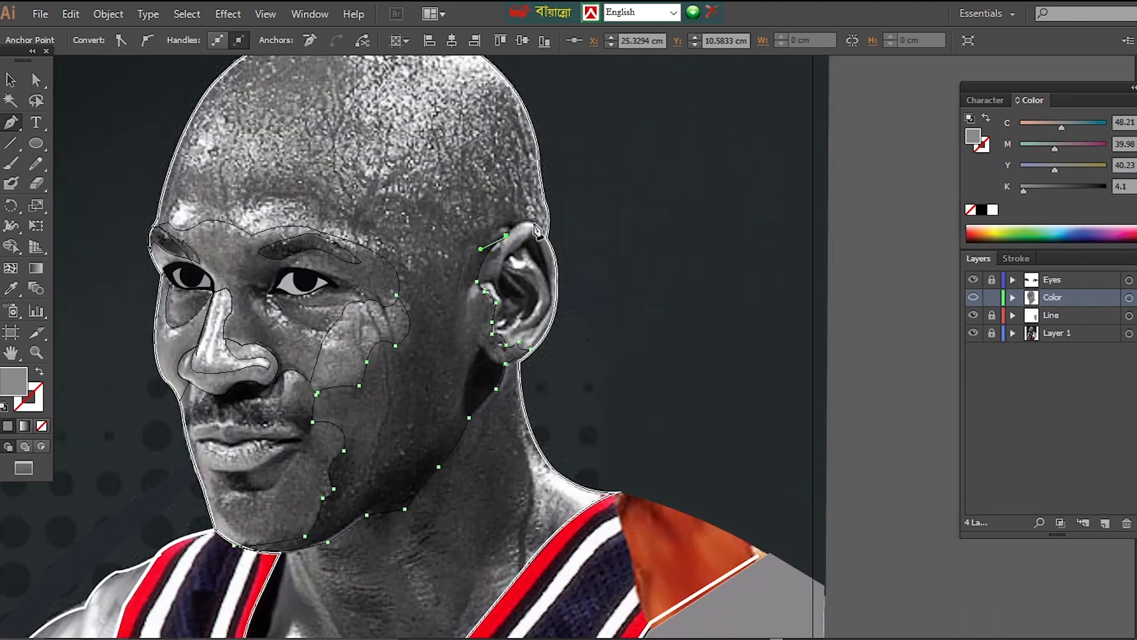
drag(544, 240, 558, 307)
drag(519, 163, 493, 150)
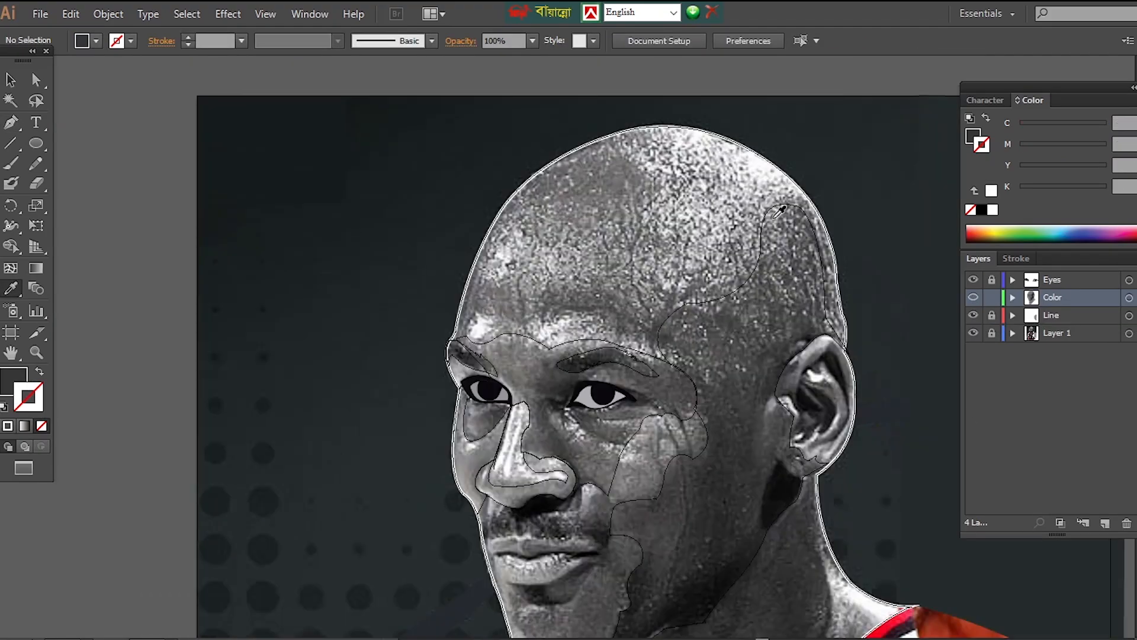
Trace the highlight shape across the forehead and the shading shape along the side of the neck on the Color layer
drag(637, 128, 628, 159)
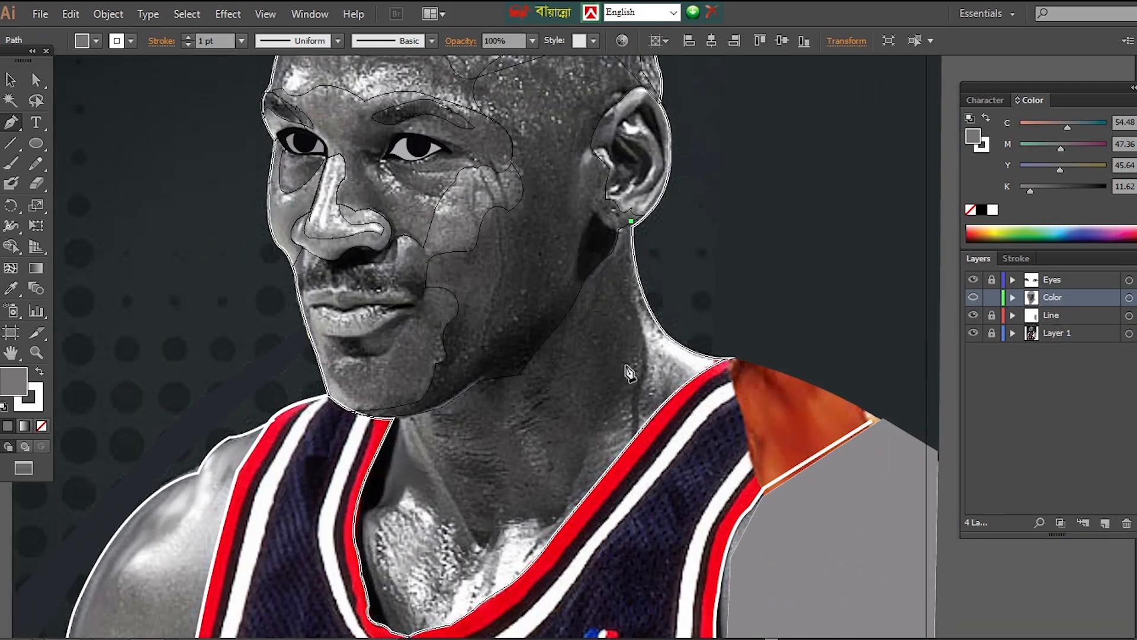
drag(648, 343, 604, 418)
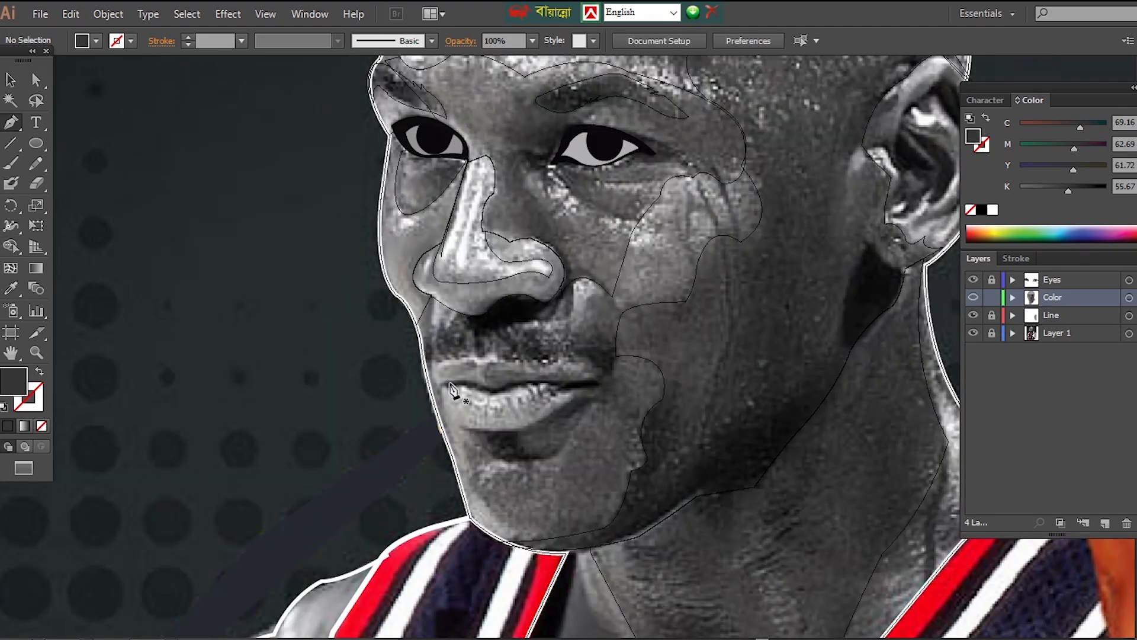
Trace the outline of the lips and the moustache shape above them on the Color layer
drag(469, 357, 483, 374)
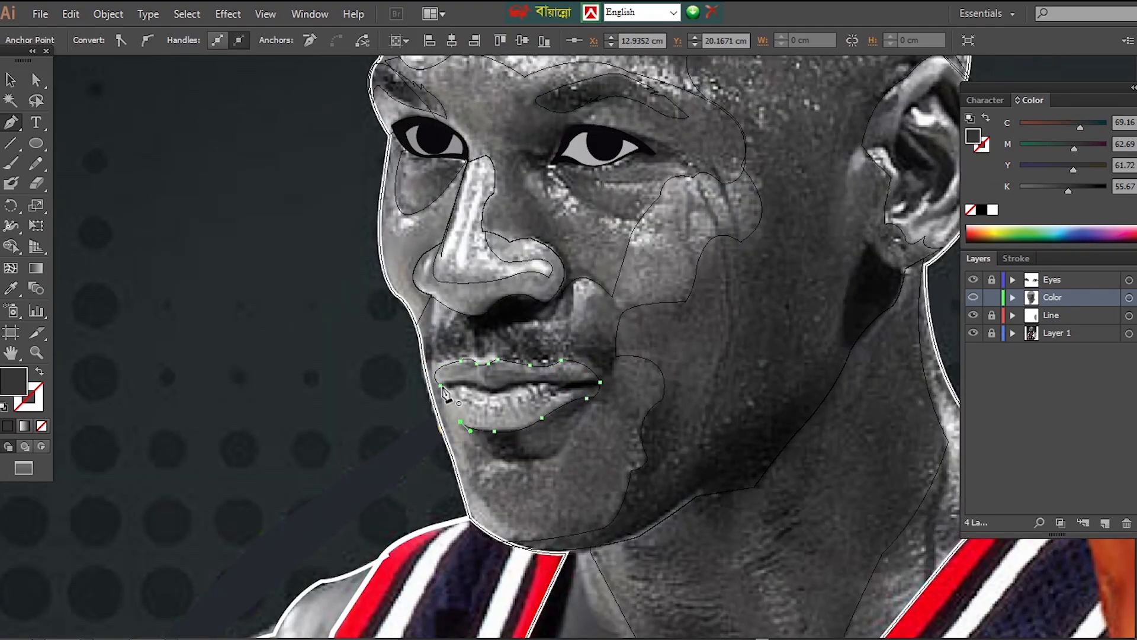
drag(422, 338, 433, 391)
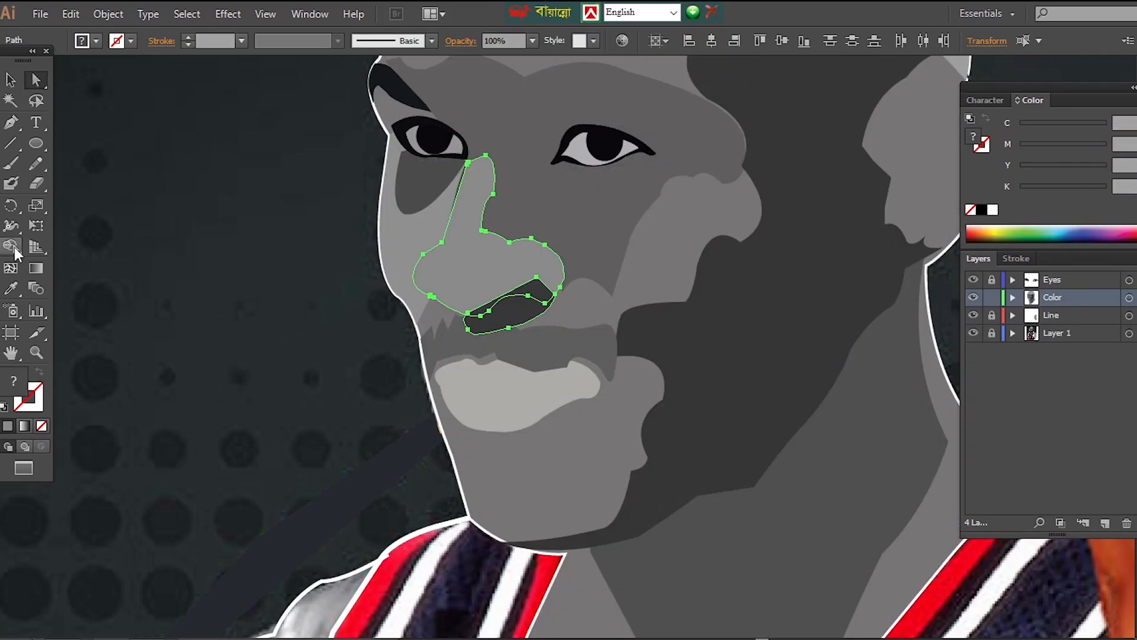
Trace a shadow shape over the right-hand part of the upper lip and set its fill color
click(973, 297)
ctrl+click(973, 297)
ctrl+click(550, 391)
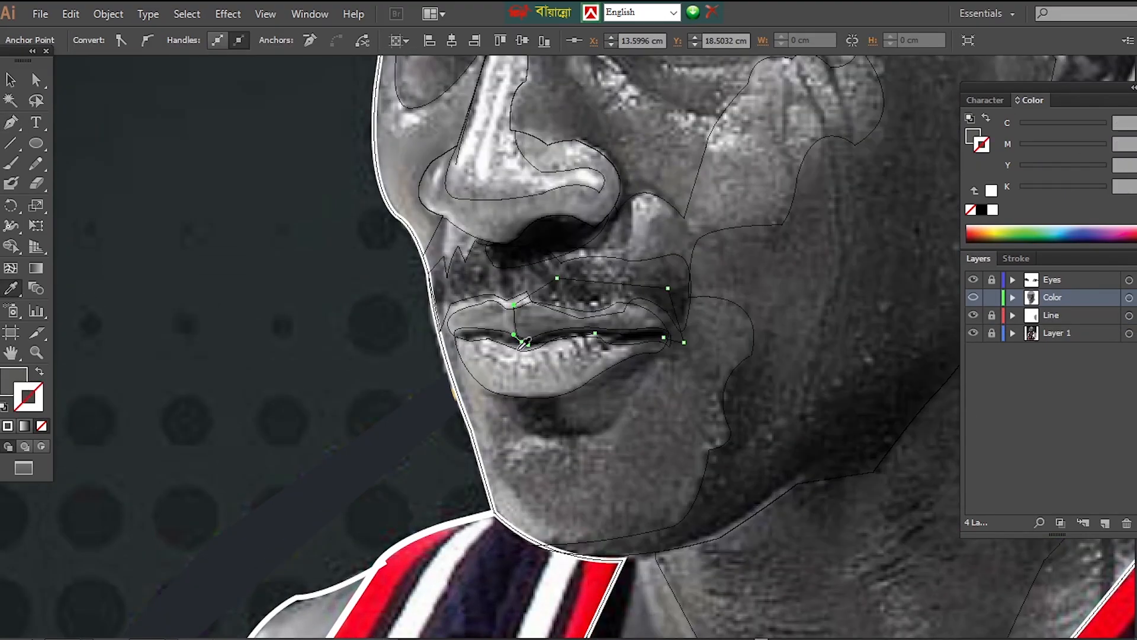
key(ctrl+y)
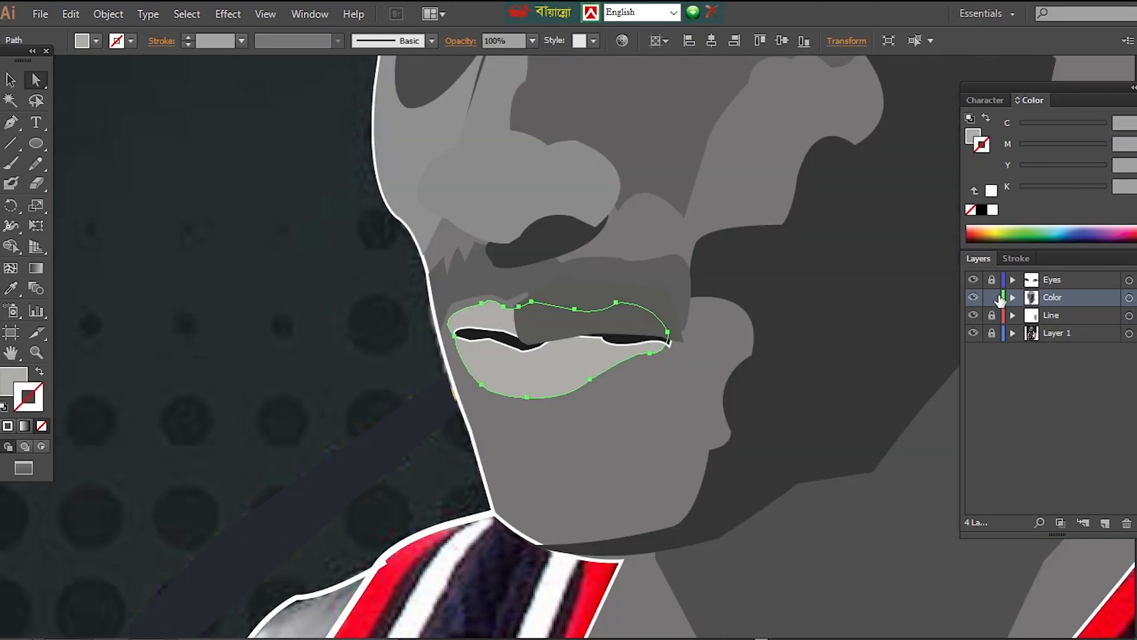
click(36, 79)
double_click(13, 379)
click(1061, 313)
Merge the dark pieces of the mouth line with the Shape Builder and adjust the moustache's fill color
key(shift+m)
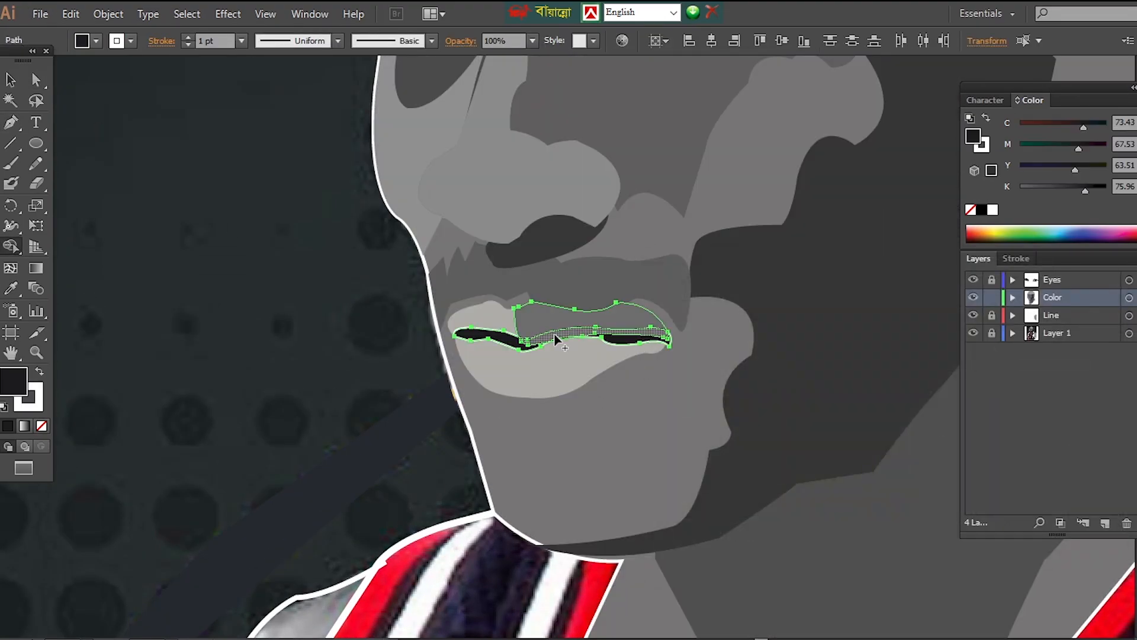
drag(557, 338, 621, 339)
click(35, 86)
click(592, 285)
double_click(13, 379)
click(1062, 313)
Trace a shading shape around the lower lip's highlight and check the Color layer's fills against the photo
click(973, 297)
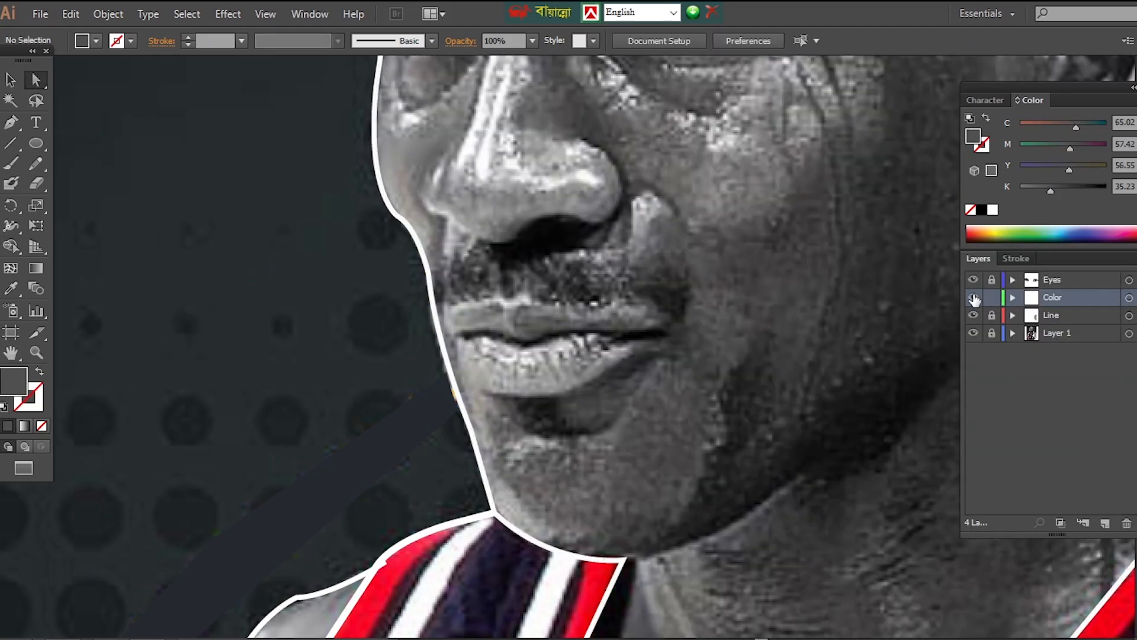
ctrl+click(973, 296)
key(p)
drag(510, 372, 539, 371)
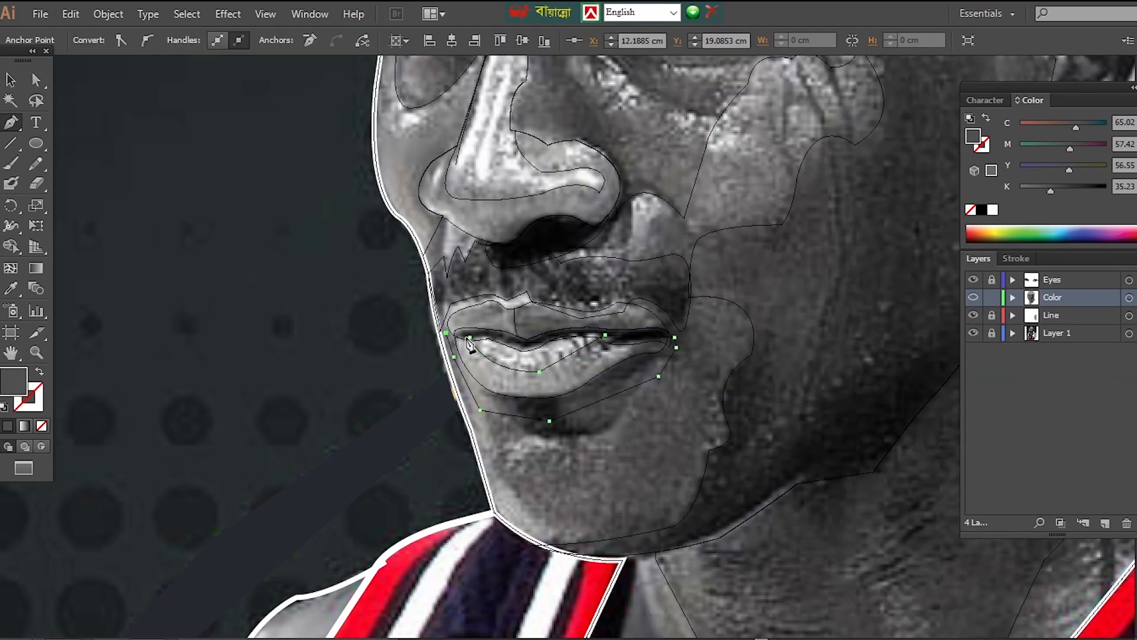
ctrl+click(973, 297)
click(973, 296)
click(973, 297)
ctrl+click(973, 297)
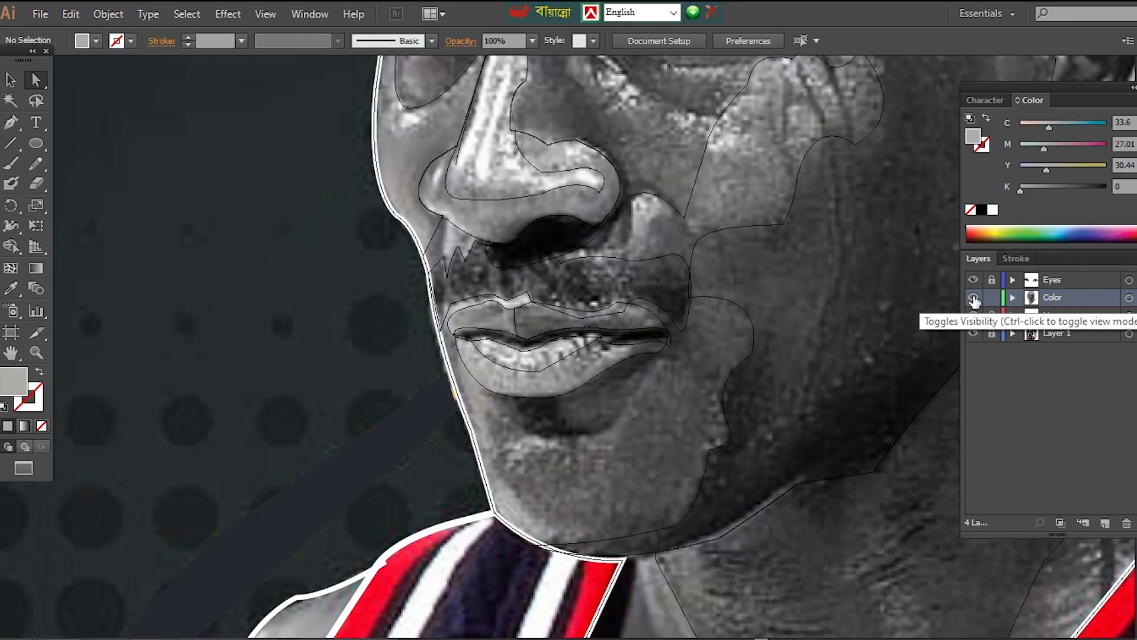
Trace the shadow shape beneath the lower lip on the Color layer and preview its fill
key(p)
click(617, 420)
click(594, 433)
click(578, 434)
click(560, 435)
ctrl+click(973, 297)
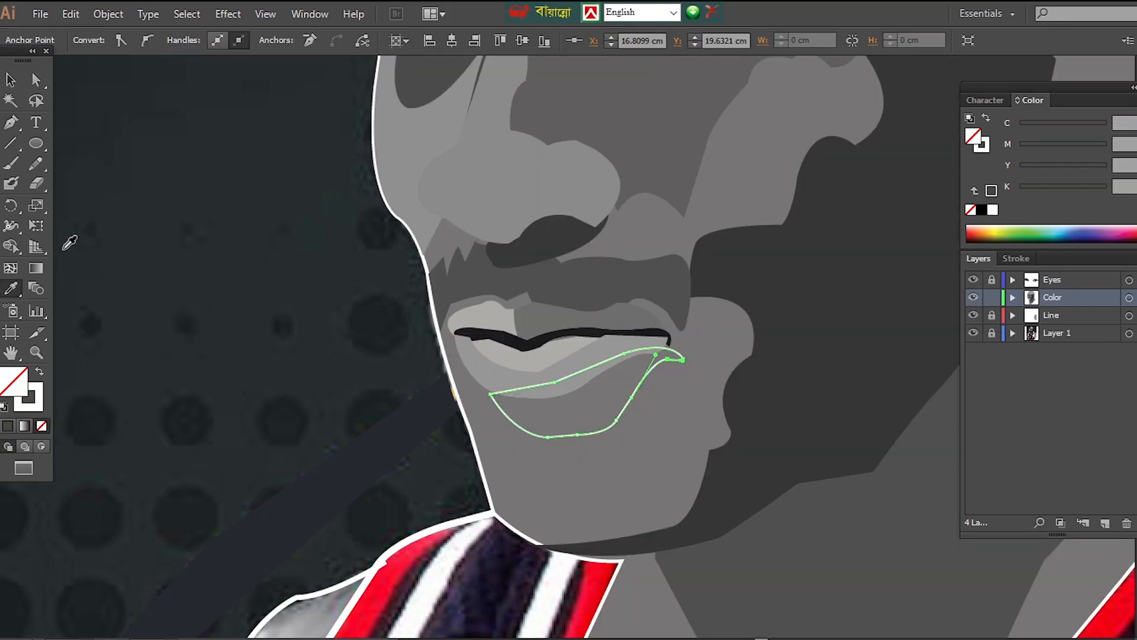
key(a)
ctrl+click(974, 299)
key(ctrl+0)
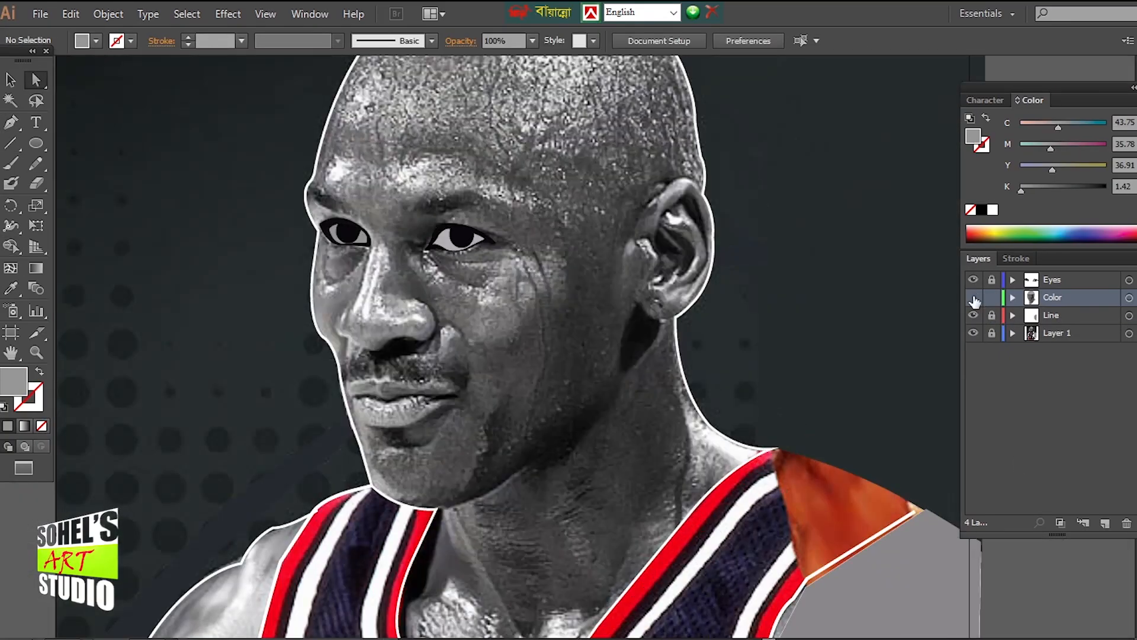
Trace a narrow shading shape from the left-hand eye's inner corner down the cheek beside the nose
key(p)
click(364, 261)
click(331, 300)
click(322, 328)
click(338, 343)
ctrl+click(973, 297)
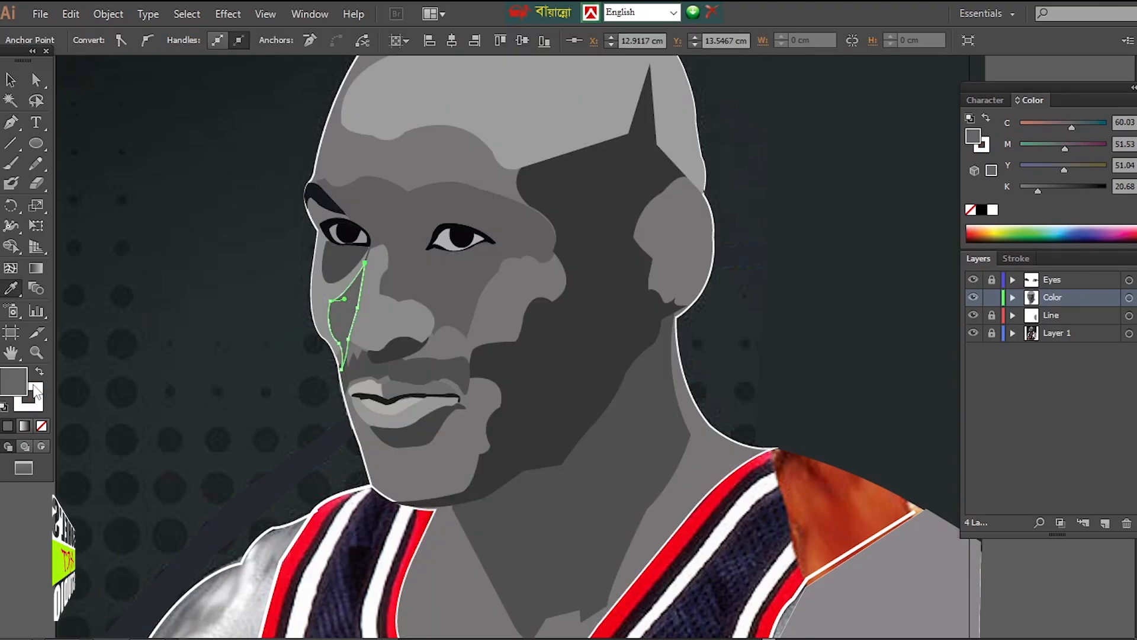
key(a)
ctrl+click(973, 298)
Trace the right-hand eyebrow with hair-like notches on the Color layer and preview its dark fill
key(p)
click(417, 210)
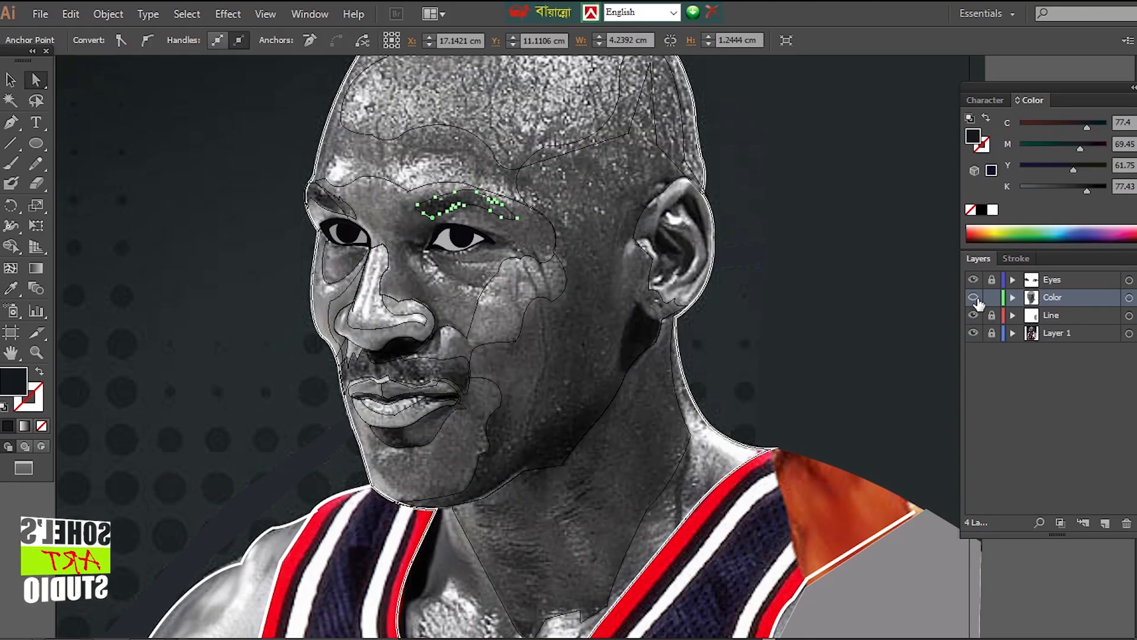
ctrl+click(973, 297)
Trace the shadow shape between the right-hand eyebrow and the eye's inner corner on the Color layer
key(ctrl+plus)
key(ctrl+plus)
ctrl+click(973, 297)
drag(379, 328, 397, 376)
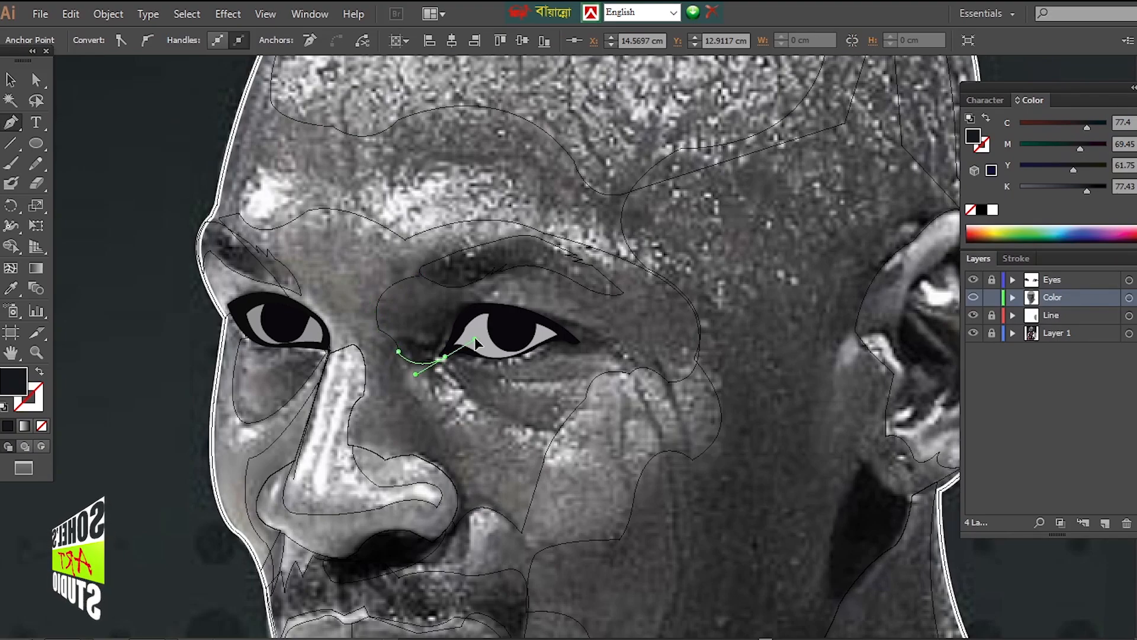
click(438, 294)
ctrl+click(973, 297)
ctrl+click(973, 297)
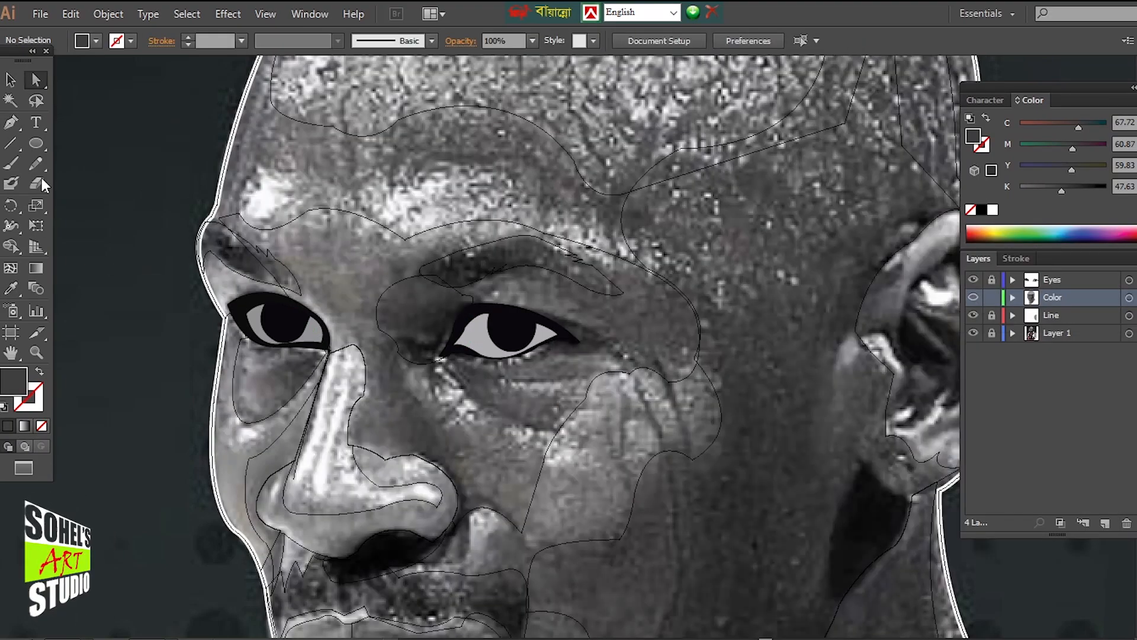
Trace the dark shadow shape at the right-hand eye's outer corner and preview its fill
click(587, 318)
click(610, 344)
click(521, 311)
ctrl+click(973, 297)
key(a)
key(ctrl+shift+a)
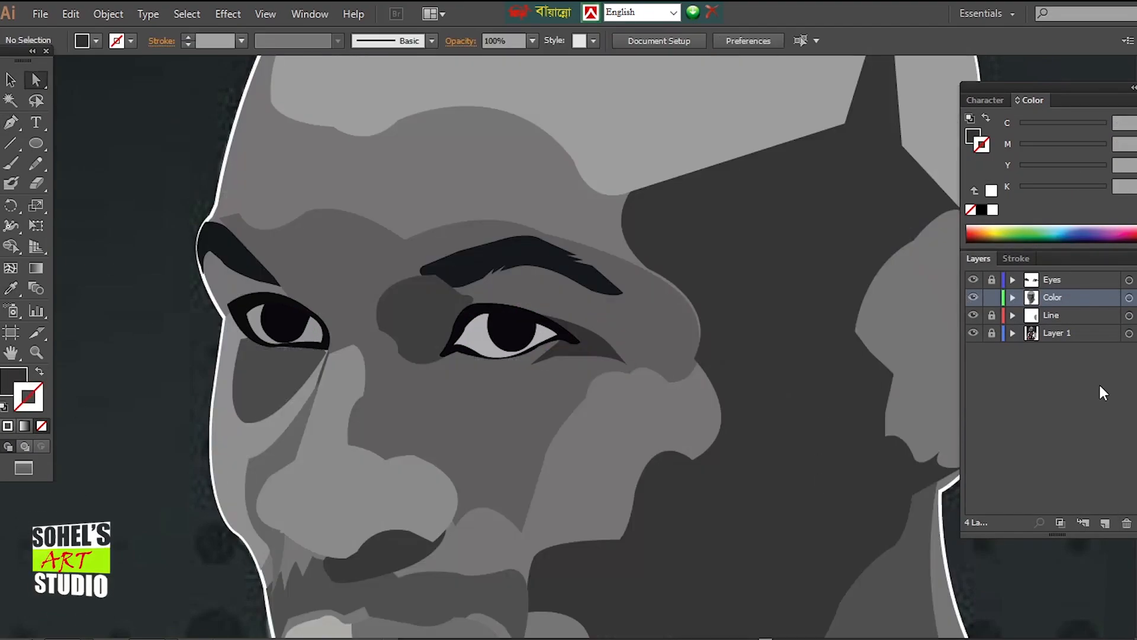
Trace the shadow shape running from the right-hand eye's inner corner down the side of the nose
ctrl+click(973, 297)
ctrl+click(973, 296)
ctrl+click(973, 296)
key(p)
key(ctrl+plus)
click(527, 259)
drag(514, 296, 530, 309)
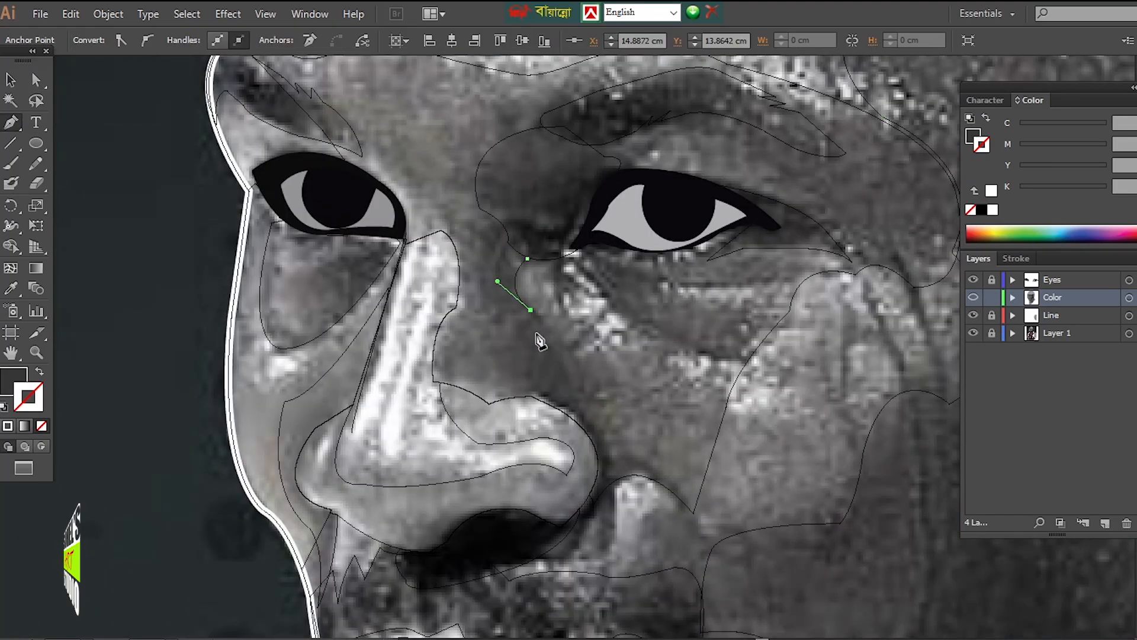
click(523, 274)
ctrl+click(973, 297)
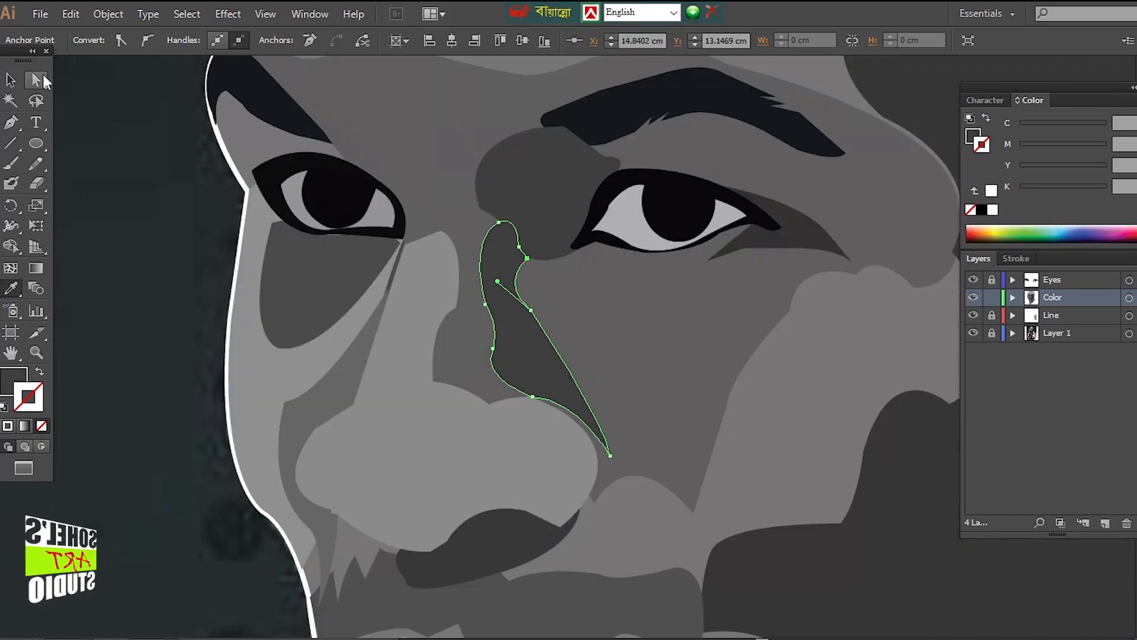
Trace a thin crease shape beneath the right-hand eye and preview its fill
ctrl+click(973, 297)
click(644, 300)
click(945, 256)
click(795, 278)
click(630, 266)
ctrl+click(973, 297)
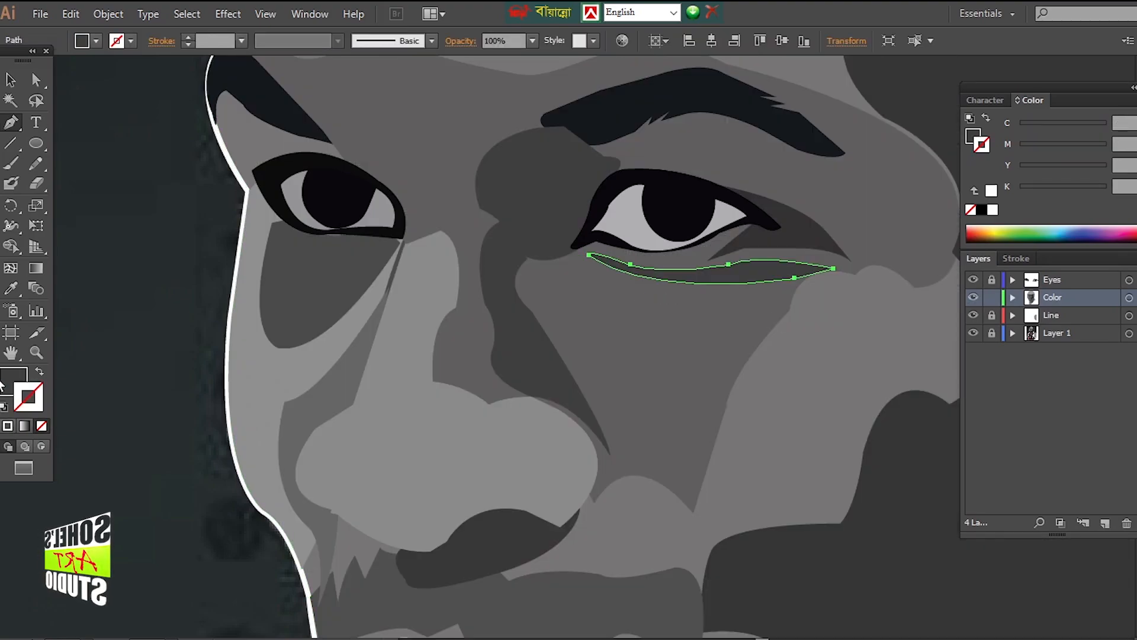
Trace the bag shadow below the right-hand eye and draw the contour line around the nostril's edge
ctrl+click(973, 297)
click(582, 265)
click(740, 361)
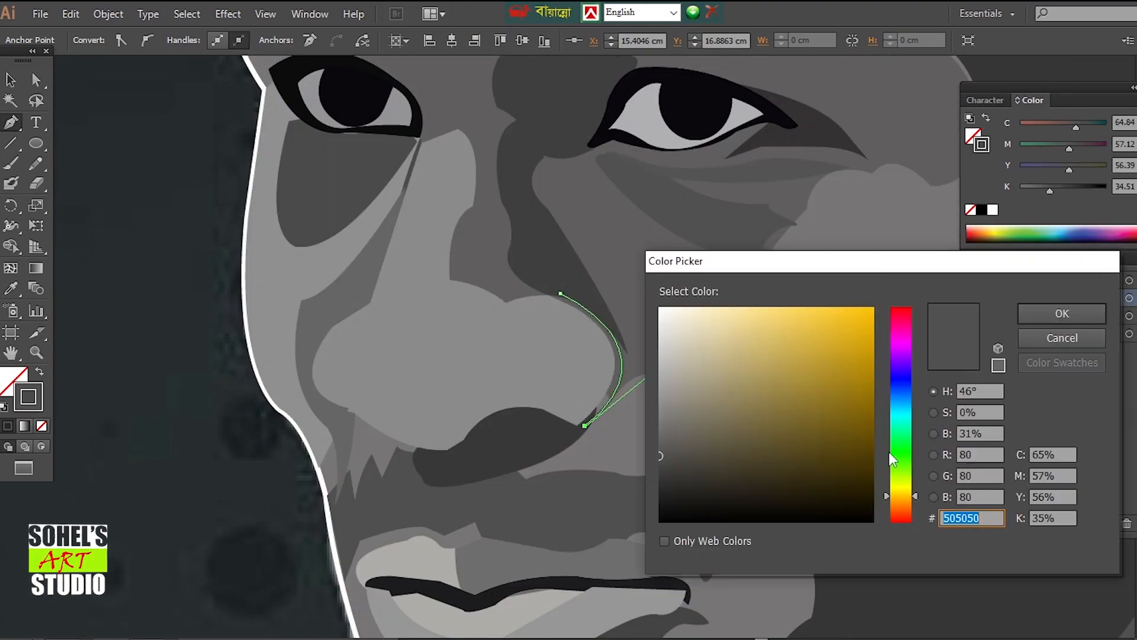
key(Return)
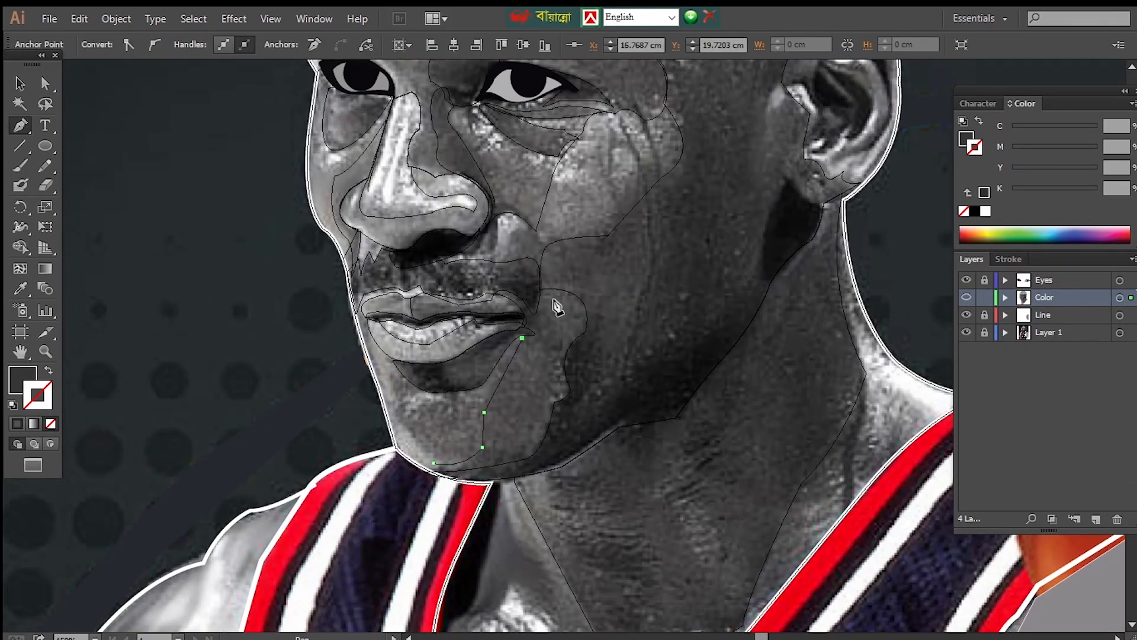
Trace the shading shape beside the mouth and along the chin, and start the shadow shape on the neck
click(423, 472)
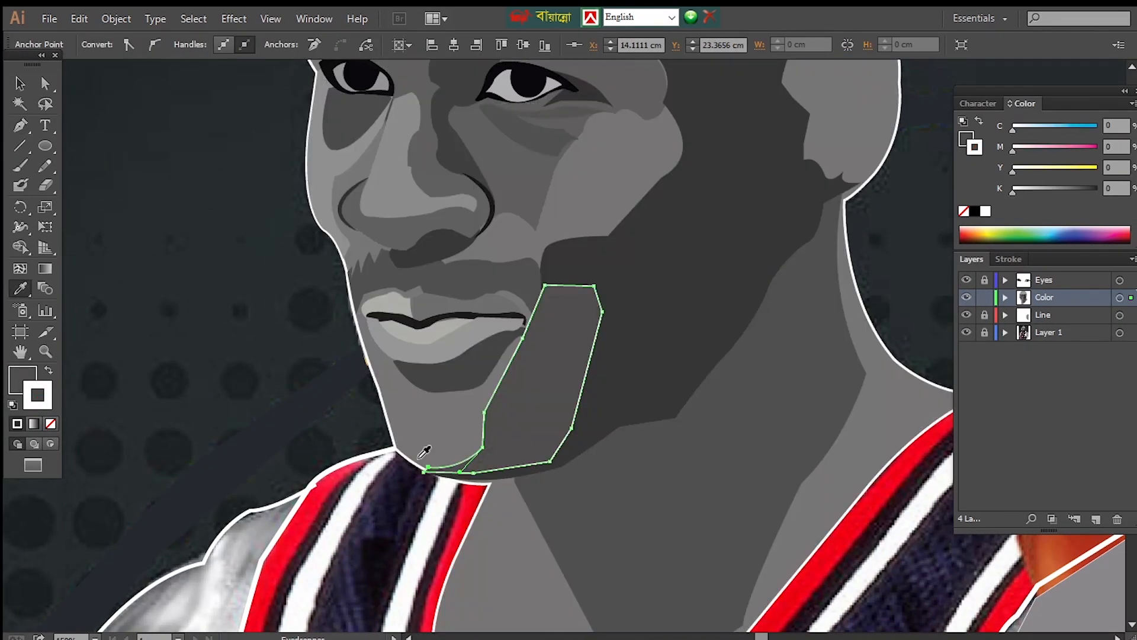
double_click(22, 380)
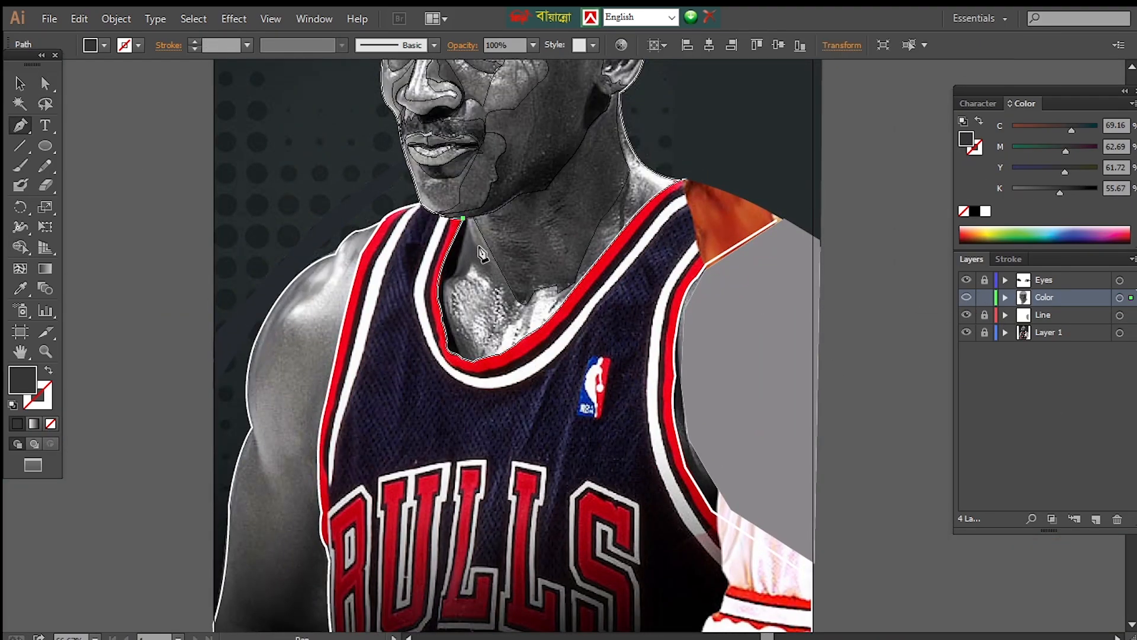
click(479, 249)
click(502, 287)
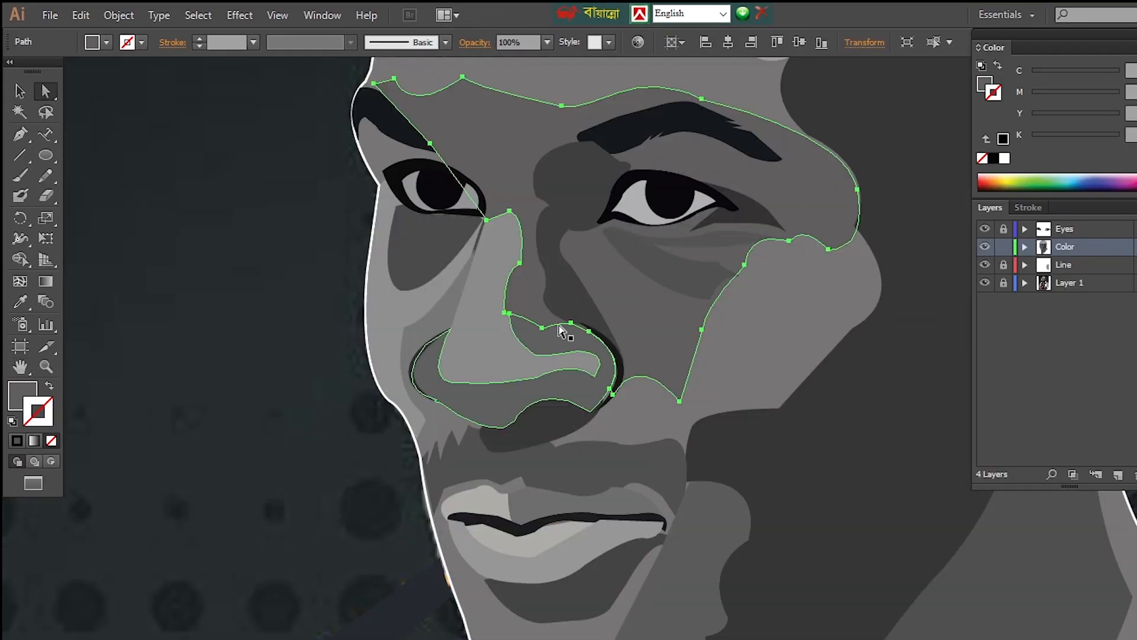
Trace a lighter shape inside the left-hand eye's bag shadow and trim it with the Shape Builder
ctrl+click(985, 247)
key(p)
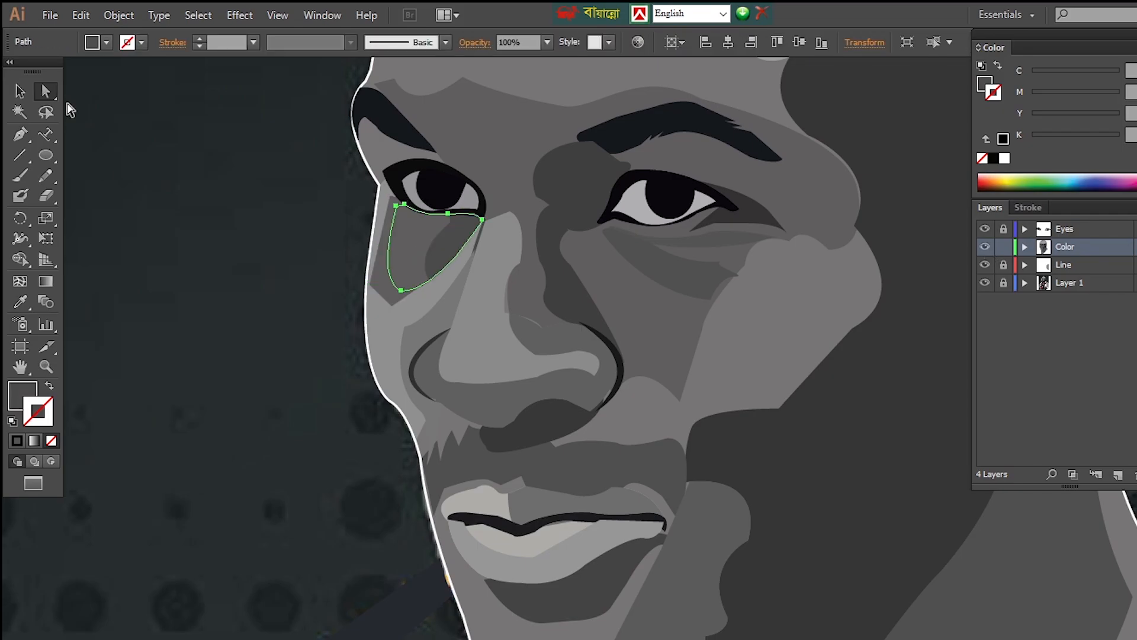
key(shift+m)
click(385, 286)
key(a)
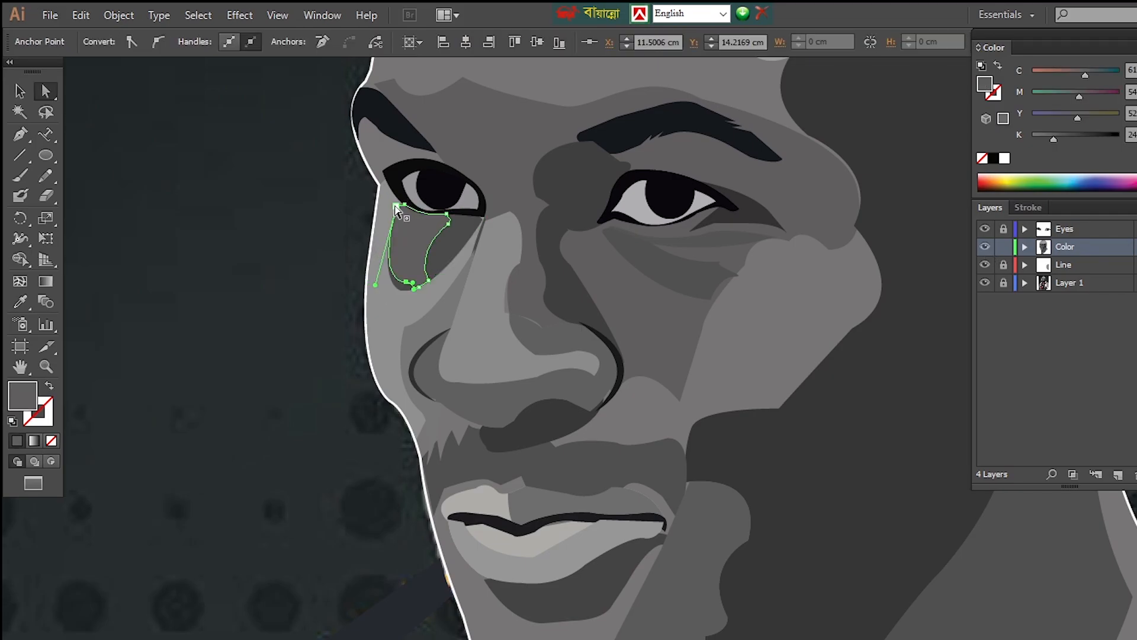
click(264, 366)
Adjust the fill color of the bag shadow beneath the right-hand eye
click(706, 277)
double_click(23, 395)
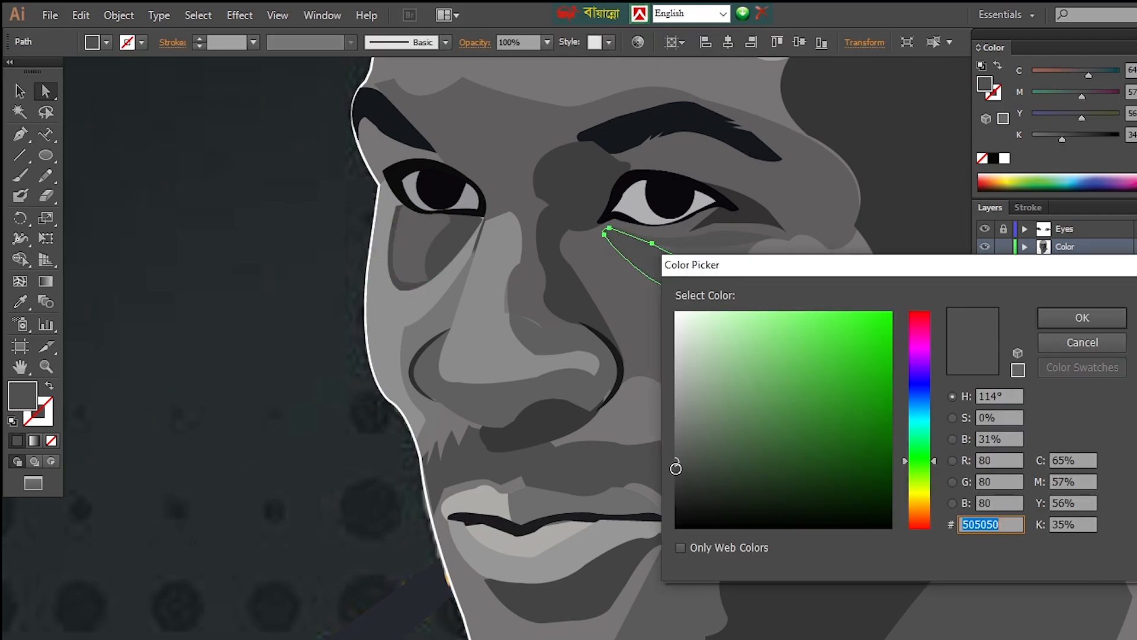
click(1078, 317)
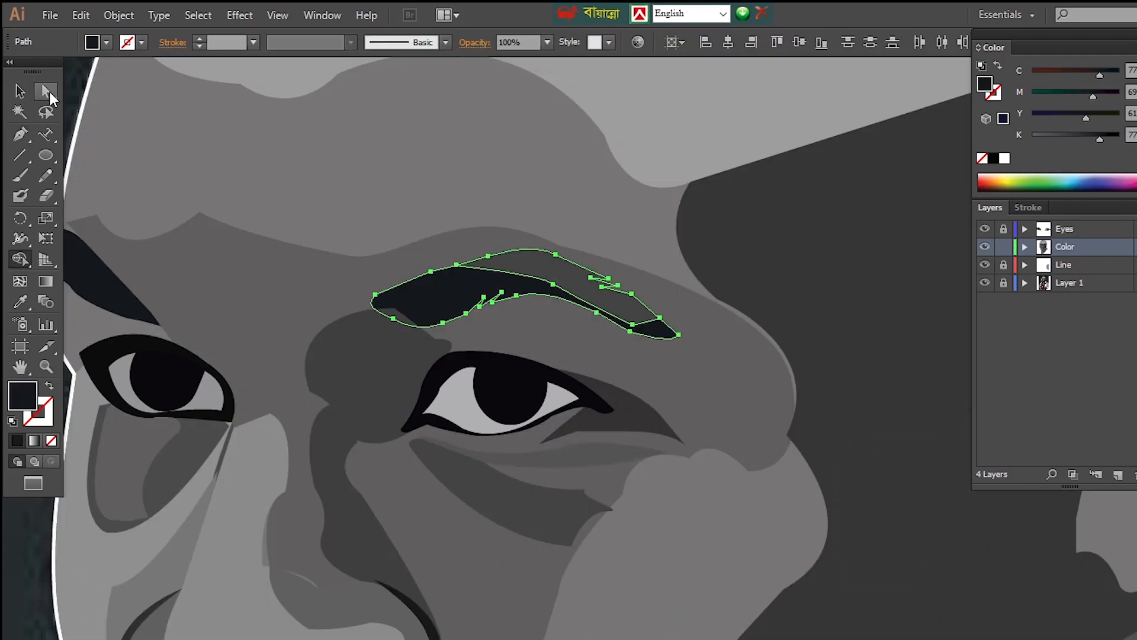
Finish the grey shading shapes on both eyebrows and check them against the photo beneath
scroll(596, 362, up, 2)
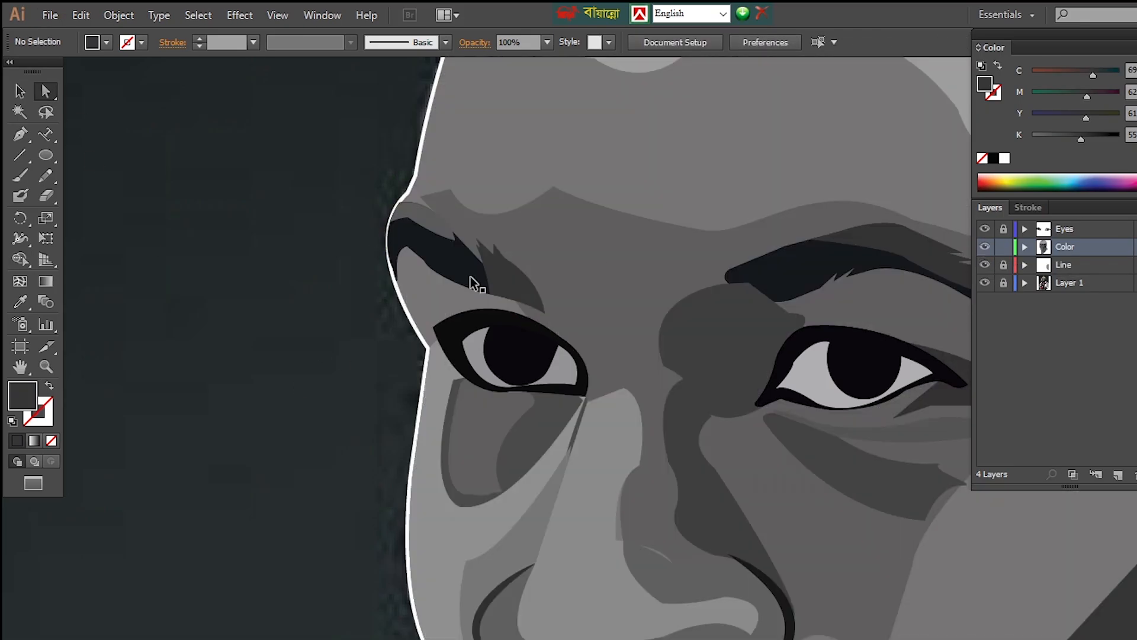
click(474, 283)
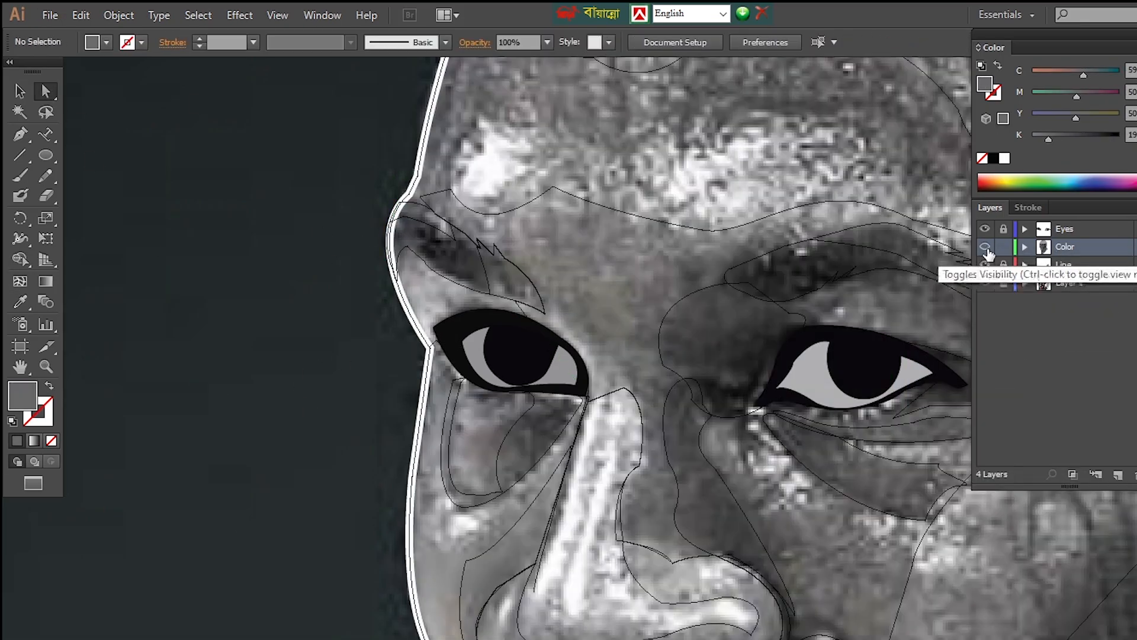
click(984, 246)
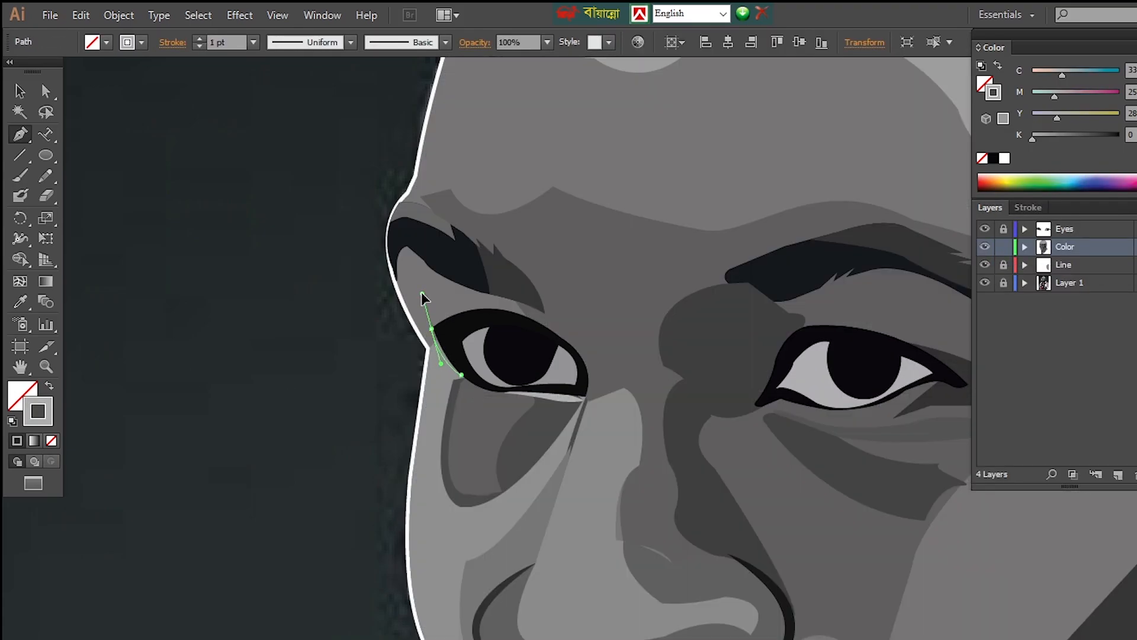
Draw light grey tapered highlight lines around the left-hand eye with a 2 pt stroke, including its inner corner
key(i)
click(1027, 207)
click(990, 207)
click(985, 246)
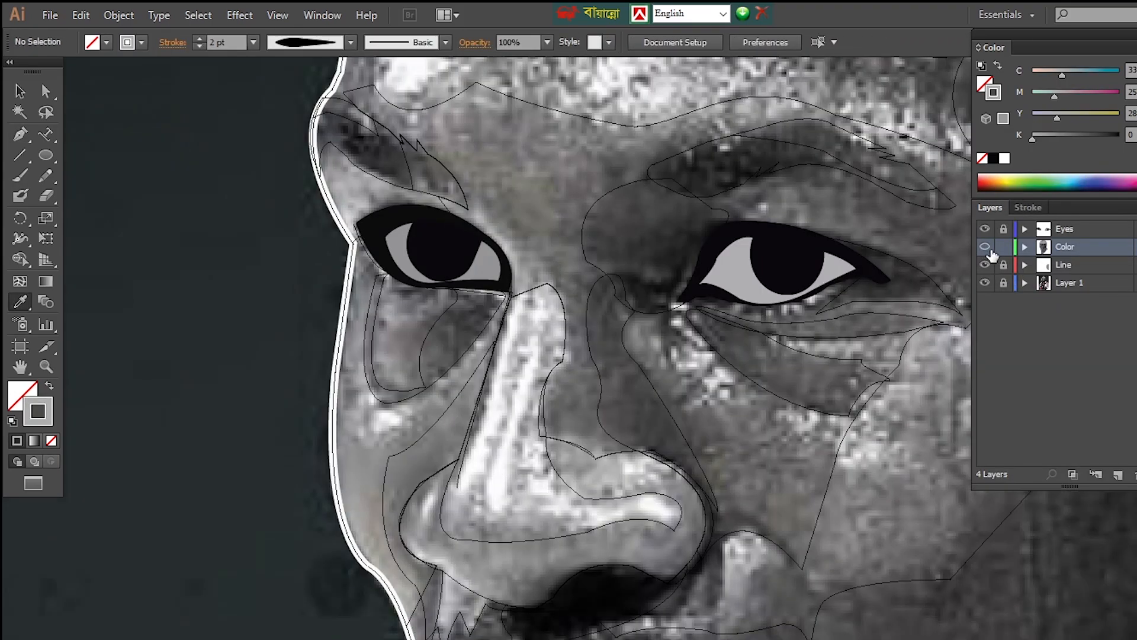
click(508, 300)
click(985, 246)
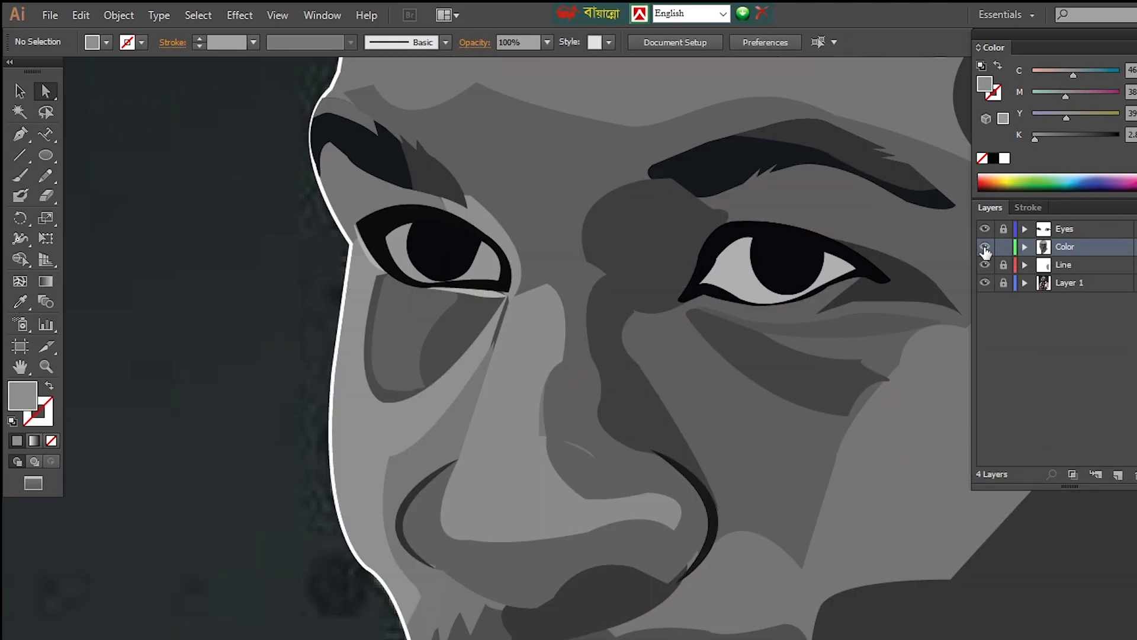
Trace dark shadow shapes at the inner corner of the right-hand eye beside the nose bridge
click(985, 246)
key(p)
click(743, 219)
drag(601, 270, 603, 261)
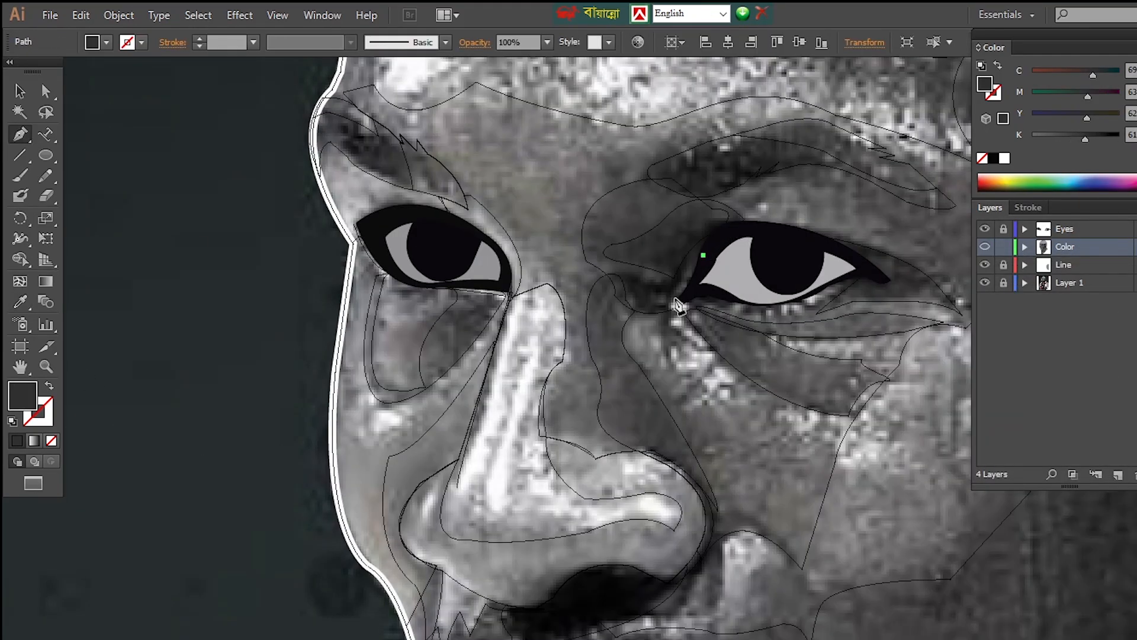
drag(651, 312, 656, 333)
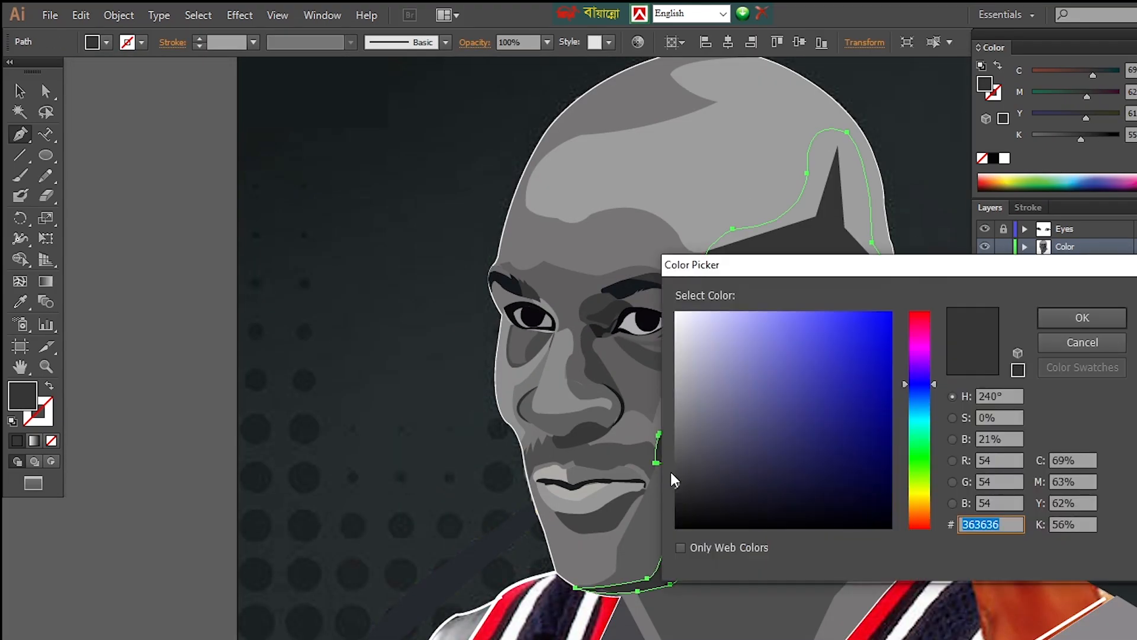
Adjust the fill of the large side-of-face shadow and trace a mid-grey shape on the cheek below the right-hand eye
click(985, 247)
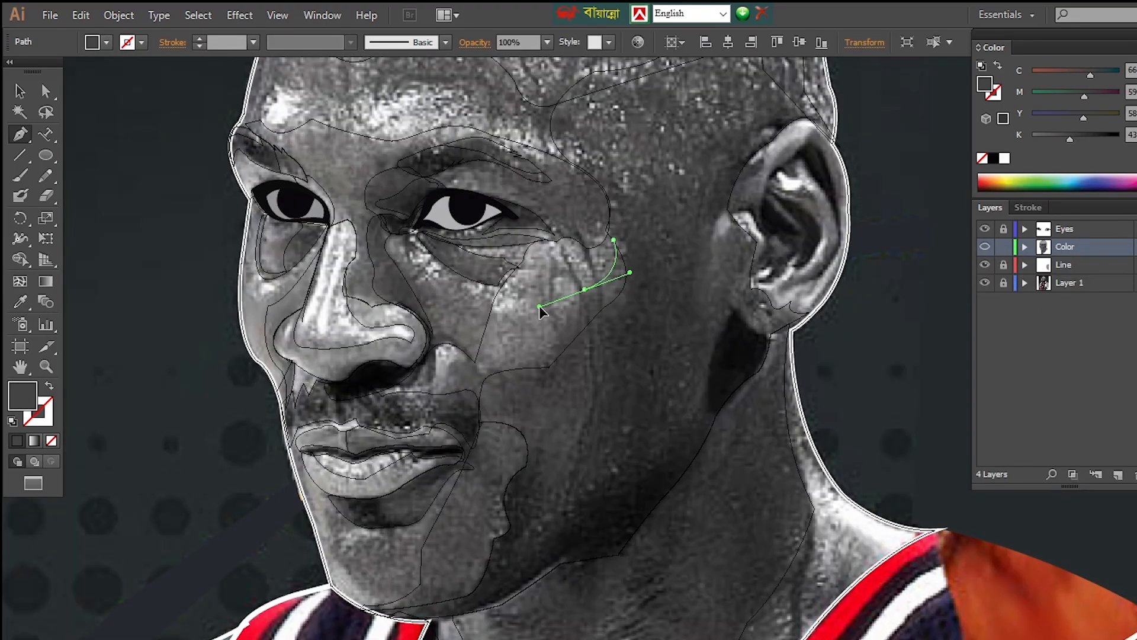
drag(483, 311, 435, 286)
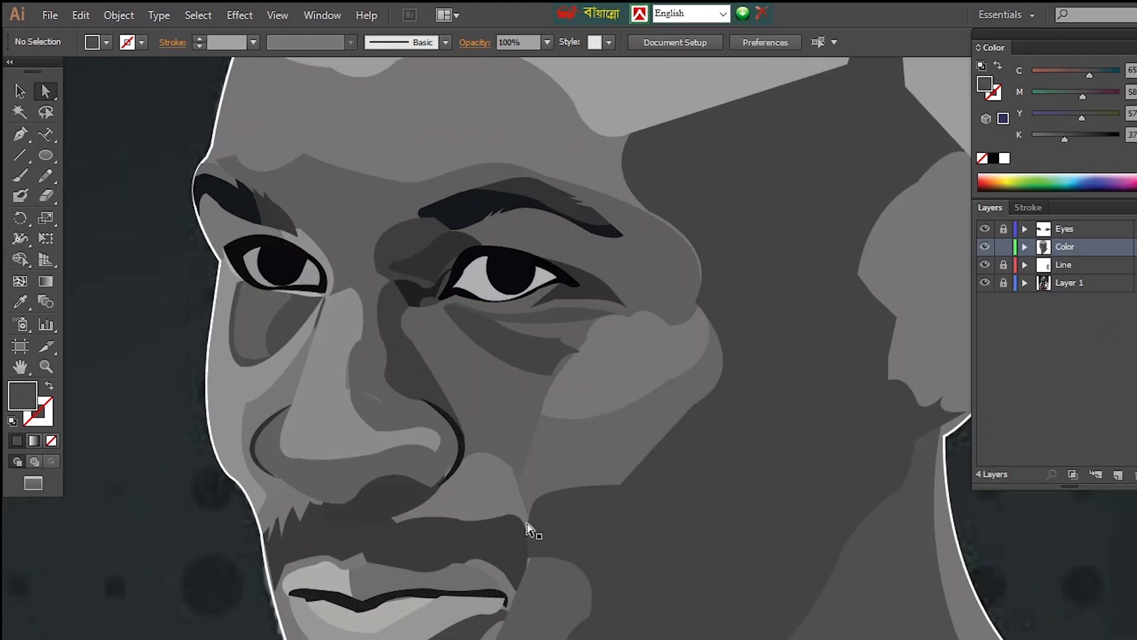
click(493, 325)
click(48, 92)
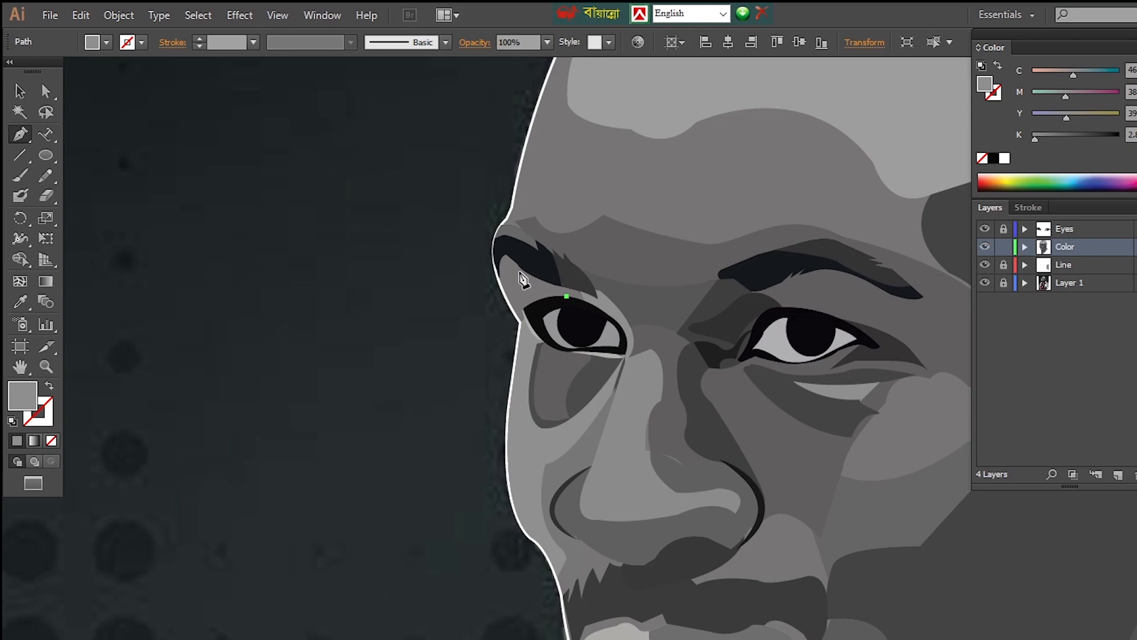
Trace the light shape on the left-hand eyelid and the shading patches on the temple and forehead
drag(508, 291, 540, 317)
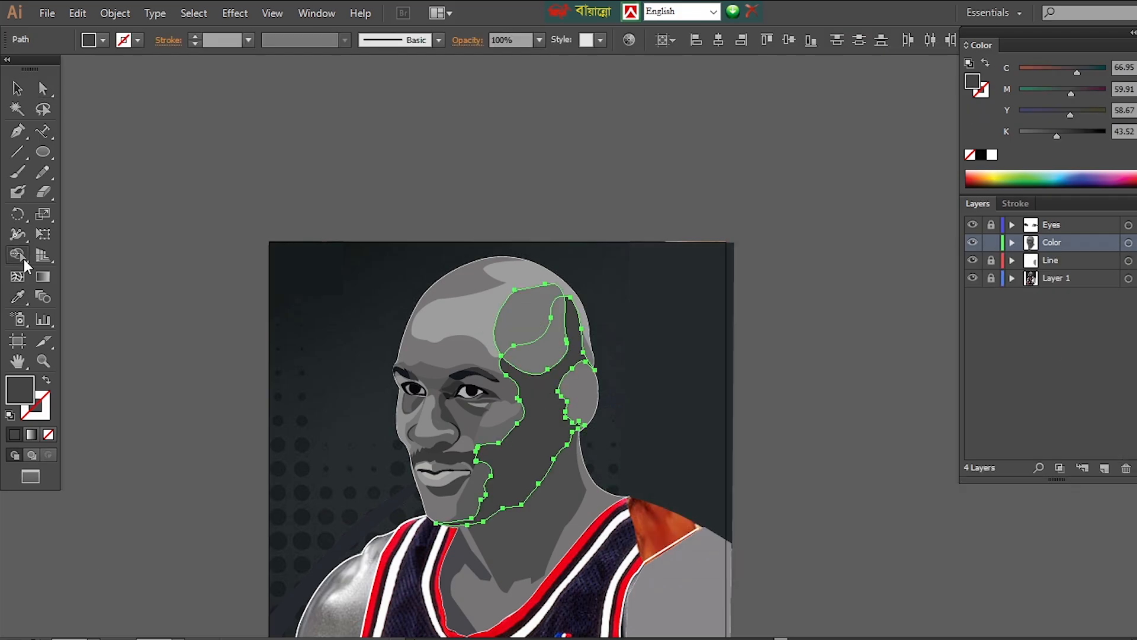
click(972, 242)
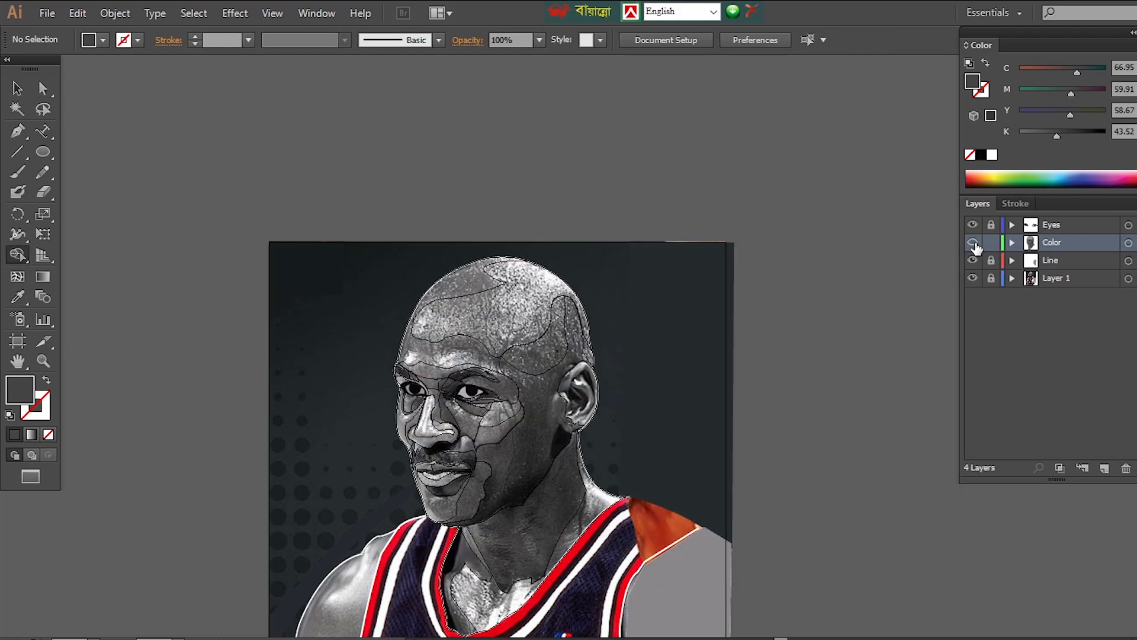
click(419, 307)
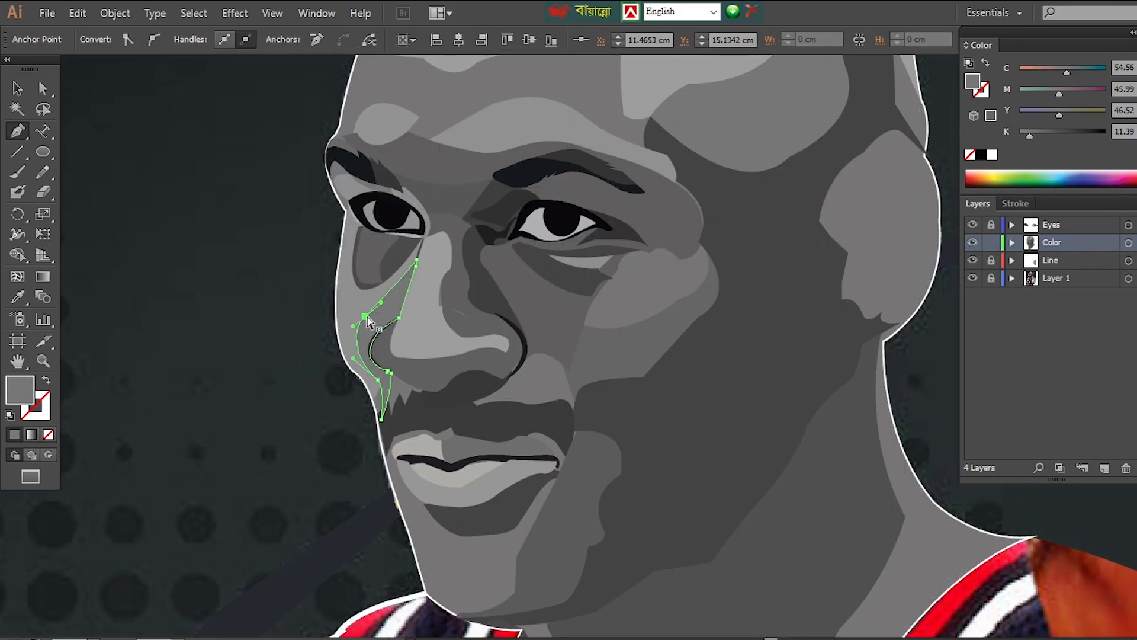
Compare the shading with the photo and trace another shading shape on the cheek
click(972, 242)
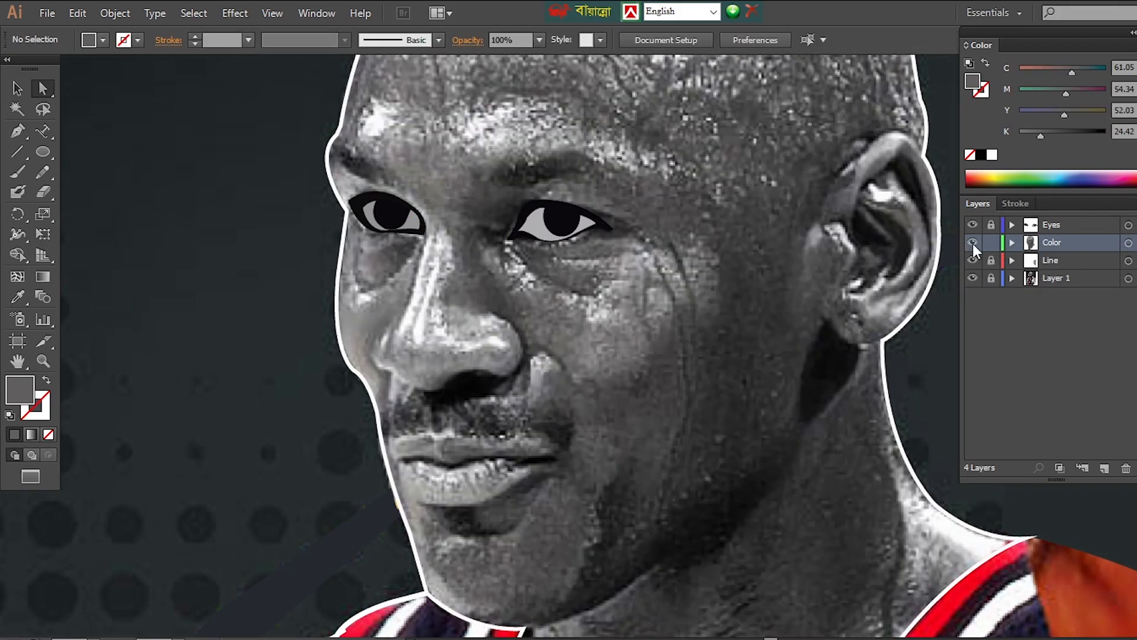
ctrl+click(972, 243)
key(p)
click(585, 319)
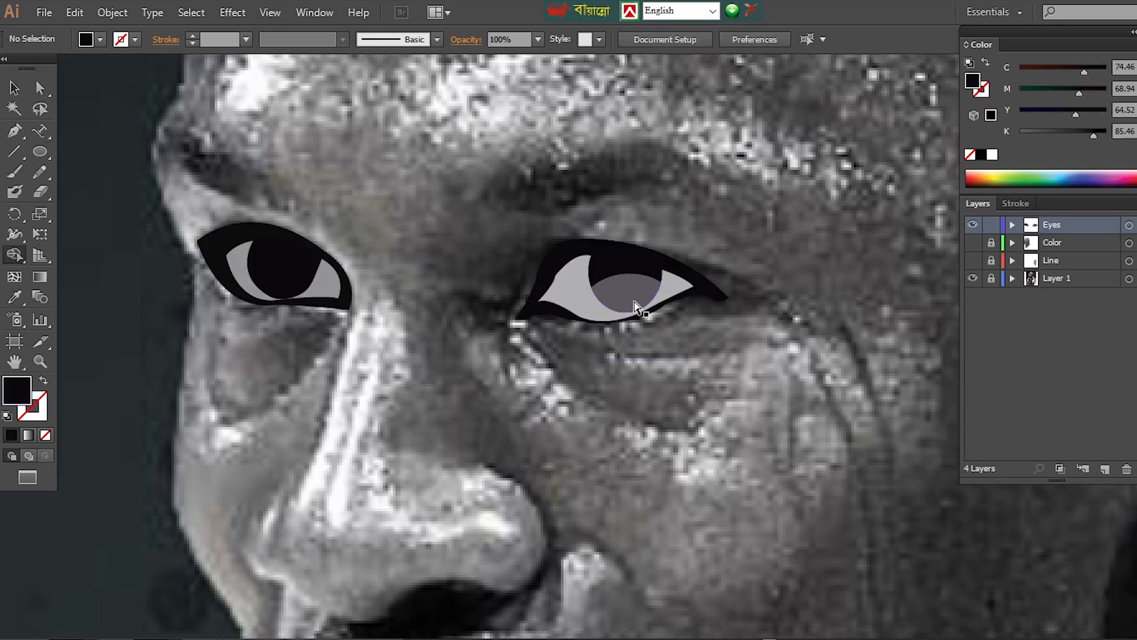
Draw a small circular pupil in the right-hand eye and give the iris outline a 3 pt stroke
key(l)
drag(613, 259, 640, 286)
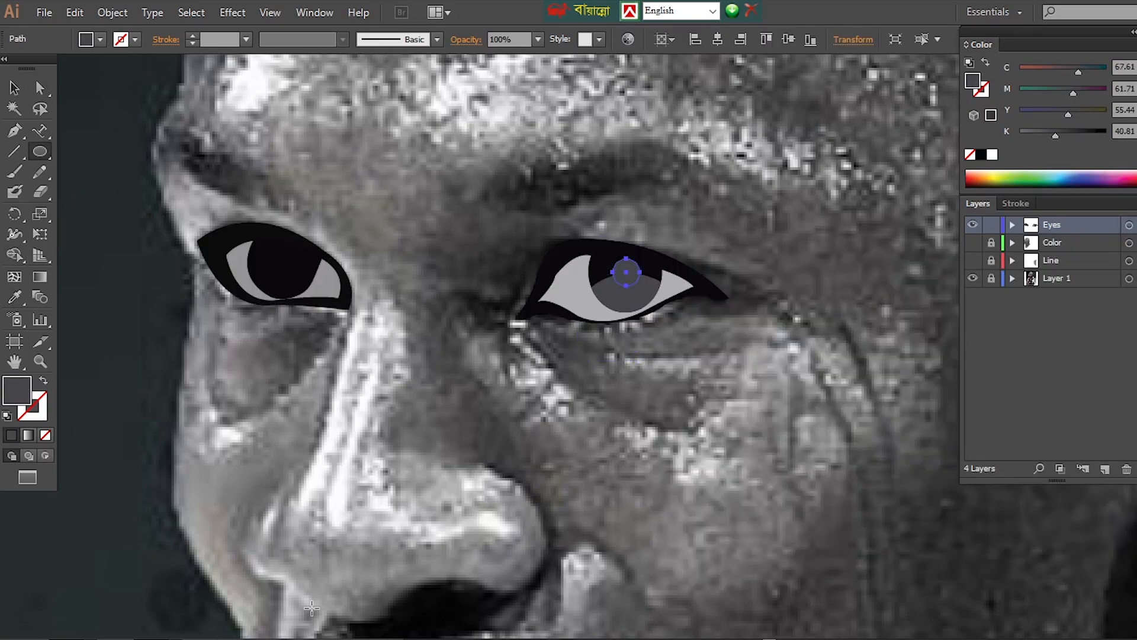
drag(657, 325, 490, 354)
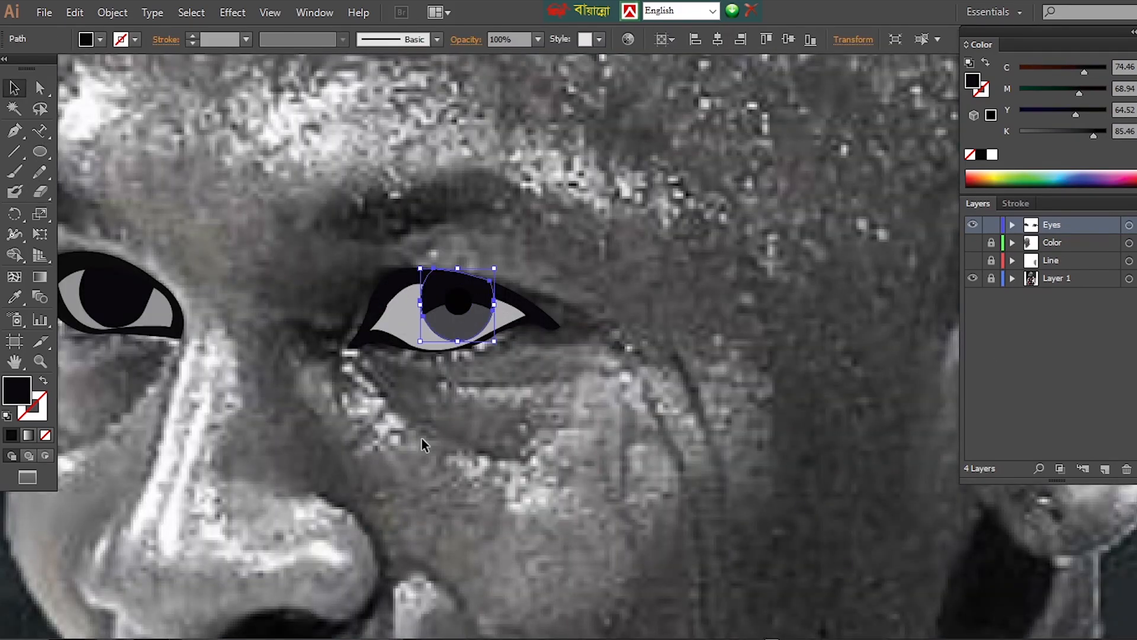
click(1015, 203)
click(1023, 221)
click(1023, 222)
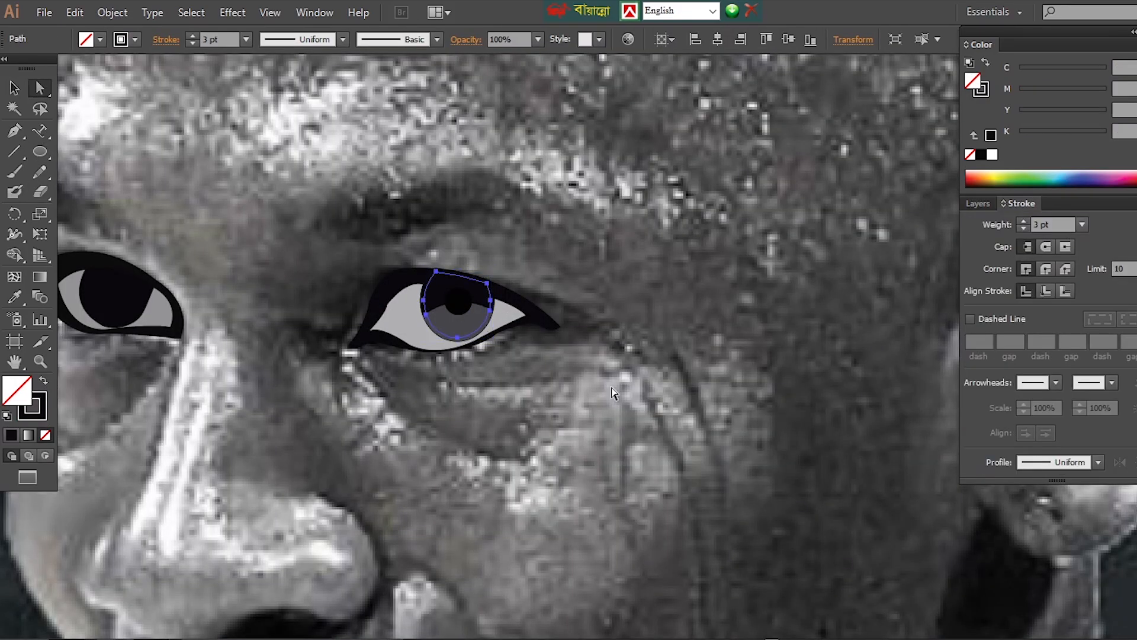
Trace a shading shape over the inner part of the right-hand eye's white and fill it with light grey
click(977, 203)
ctrl+click(973, 224)
key(p)
click(402, 329)
click(438, 359)
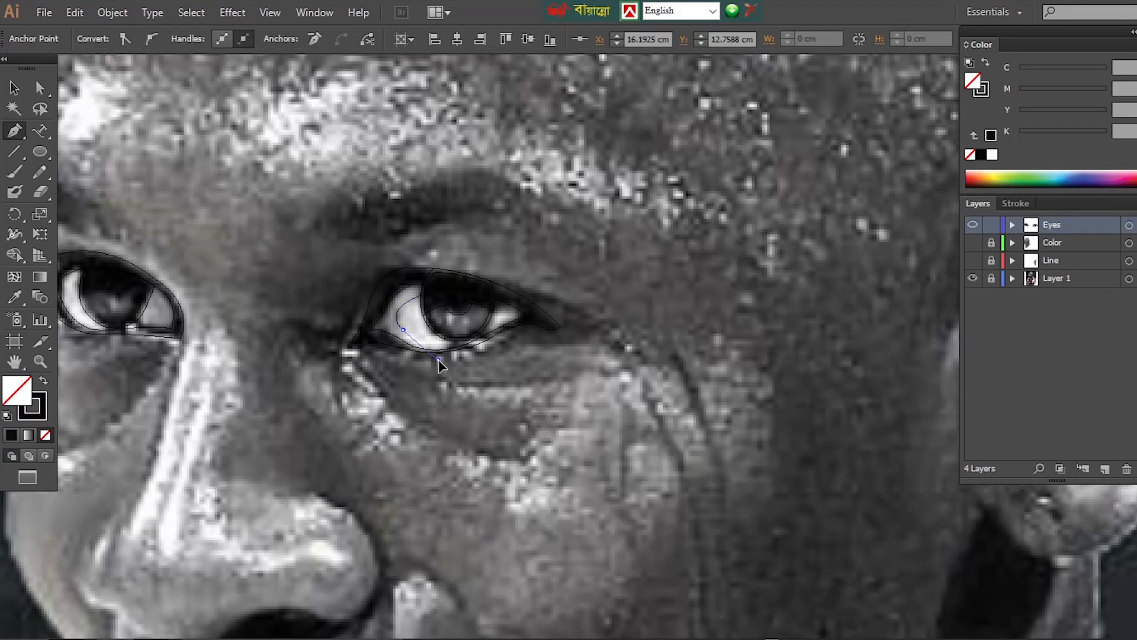
key(ctrl+y)
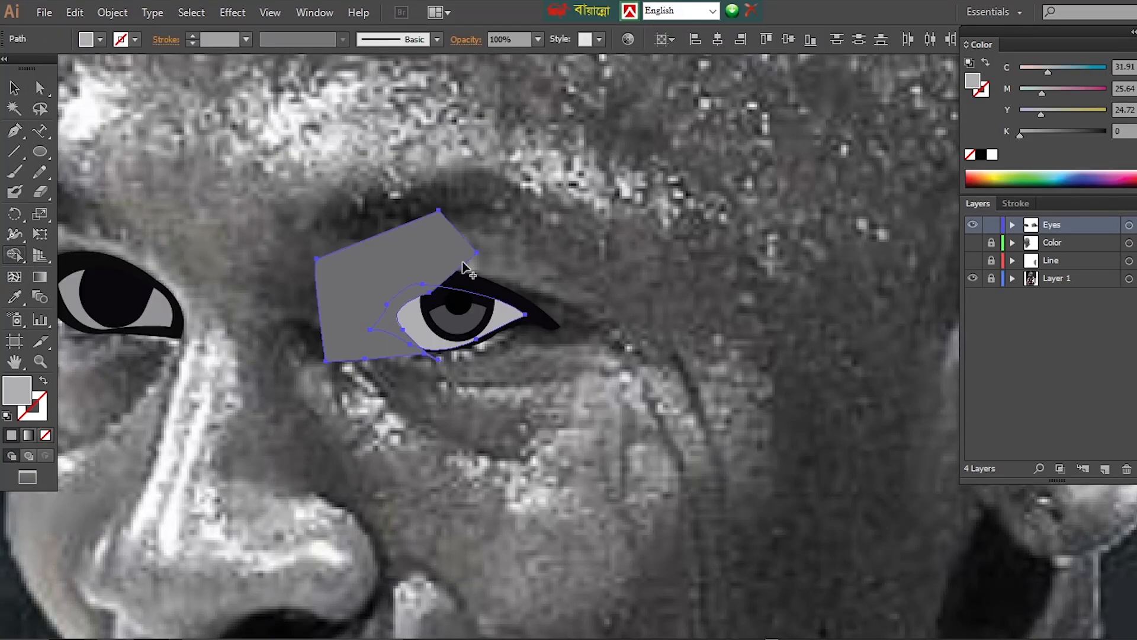
Trace a grey shading shape on the outer part of the right-hand eye's white and trim it with the Shape Builder
key(ctrl+equal)
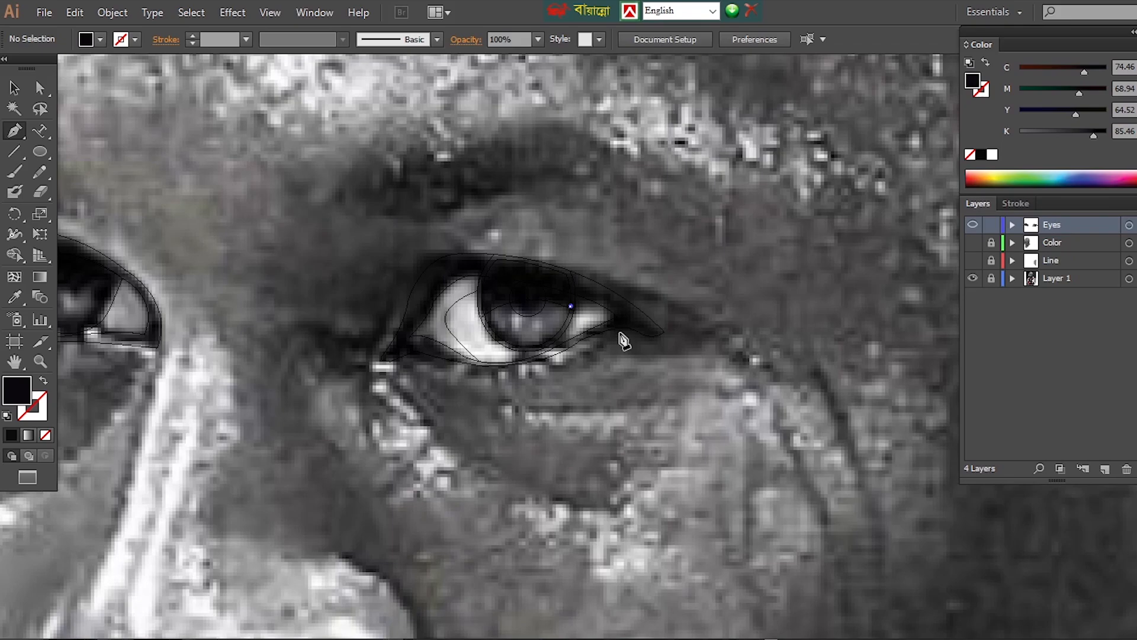
click(504, 368)
key(ctrl+y)
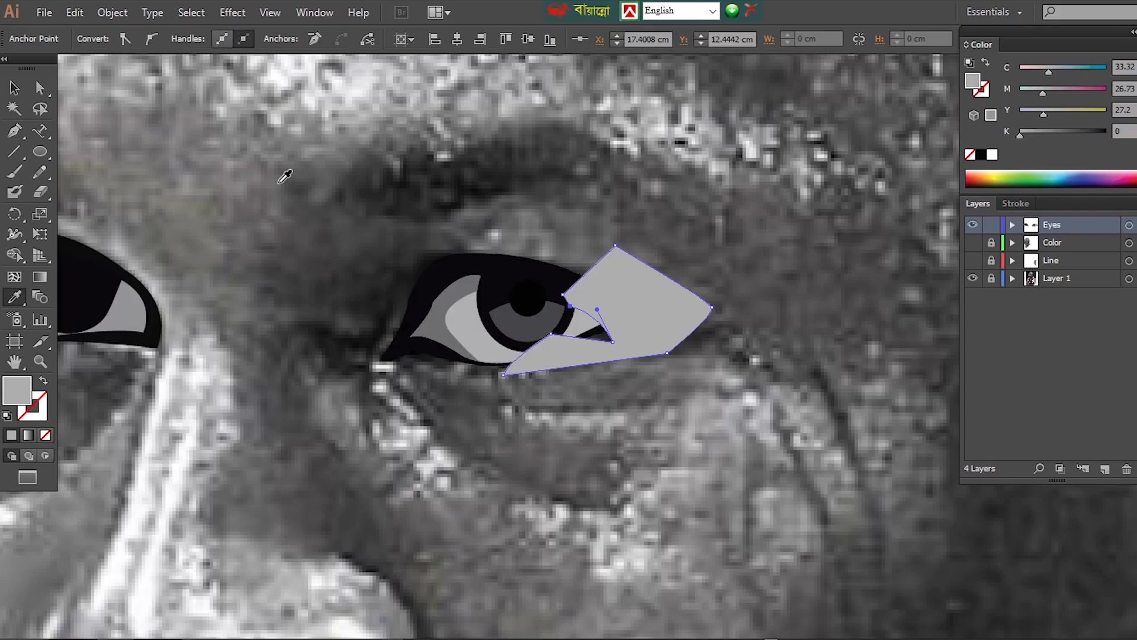
click(40, 88)
key(ctrl+7)
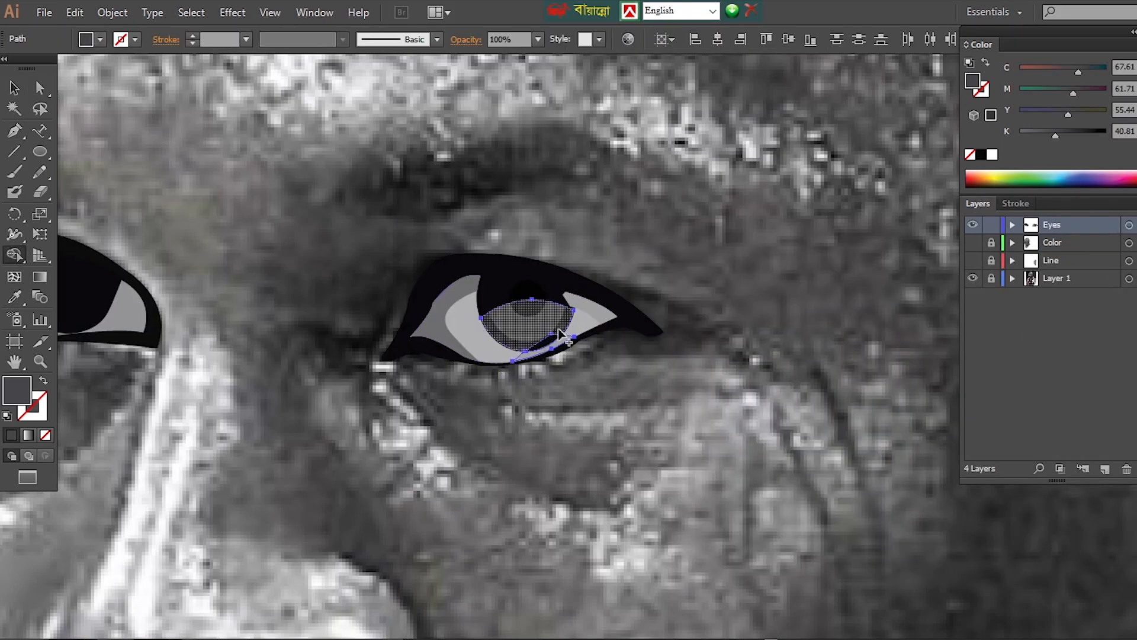
key(ctrl+equal)
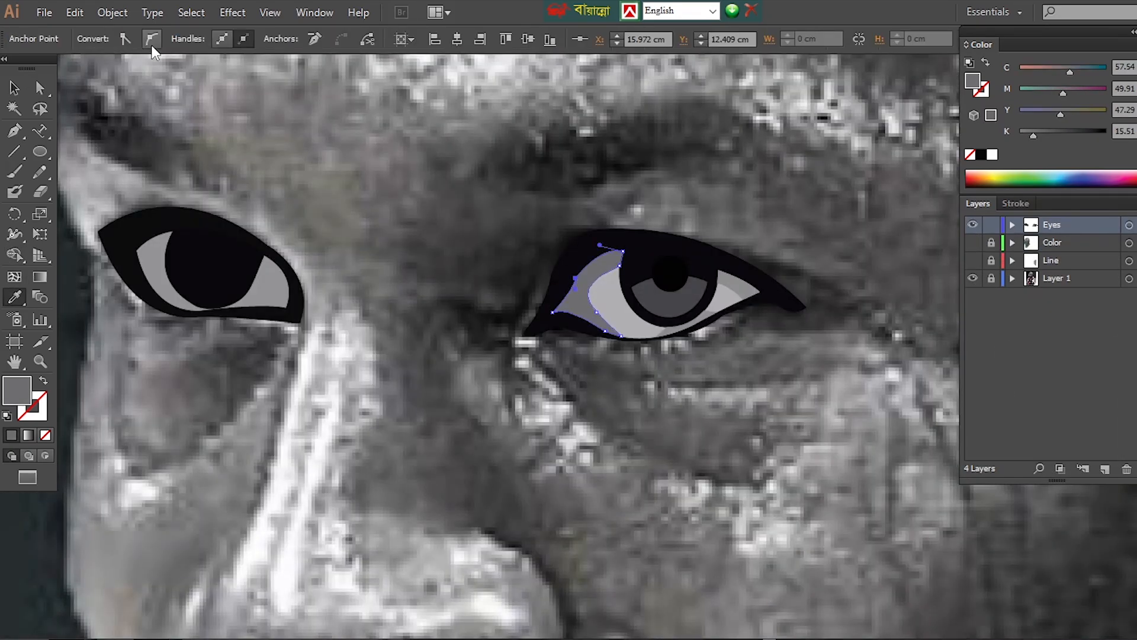
Recolor the lower iris shape of the right-hand eye to C 73.9, M 62.75, Y 63.18, K 63.09
click(972, 242)
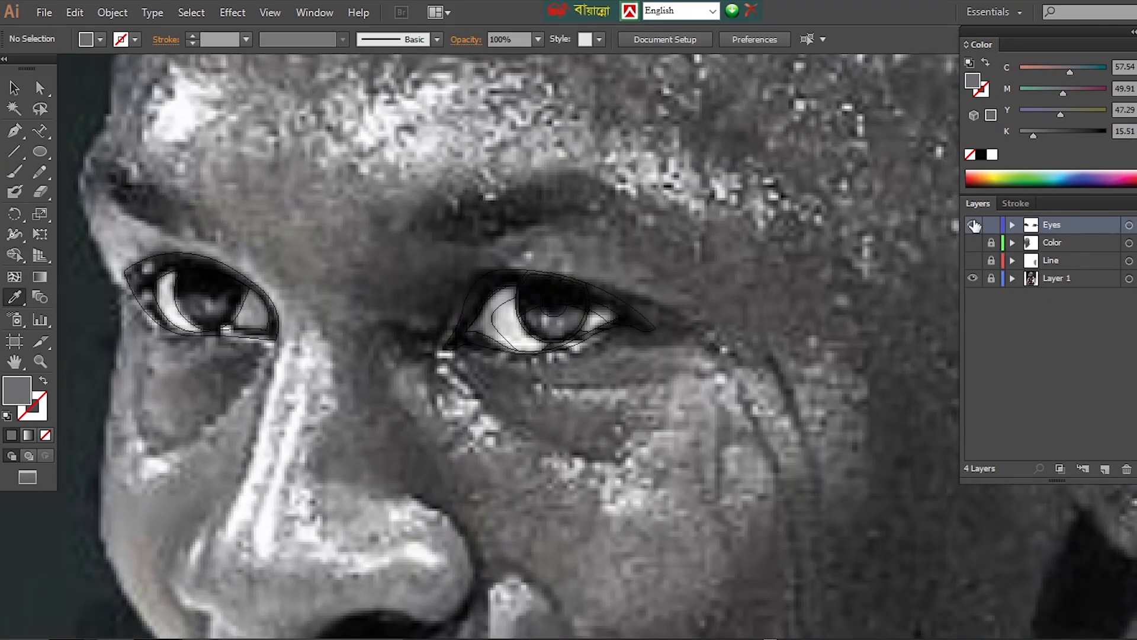
click(972, 225)
ctrl+click(542, 325)
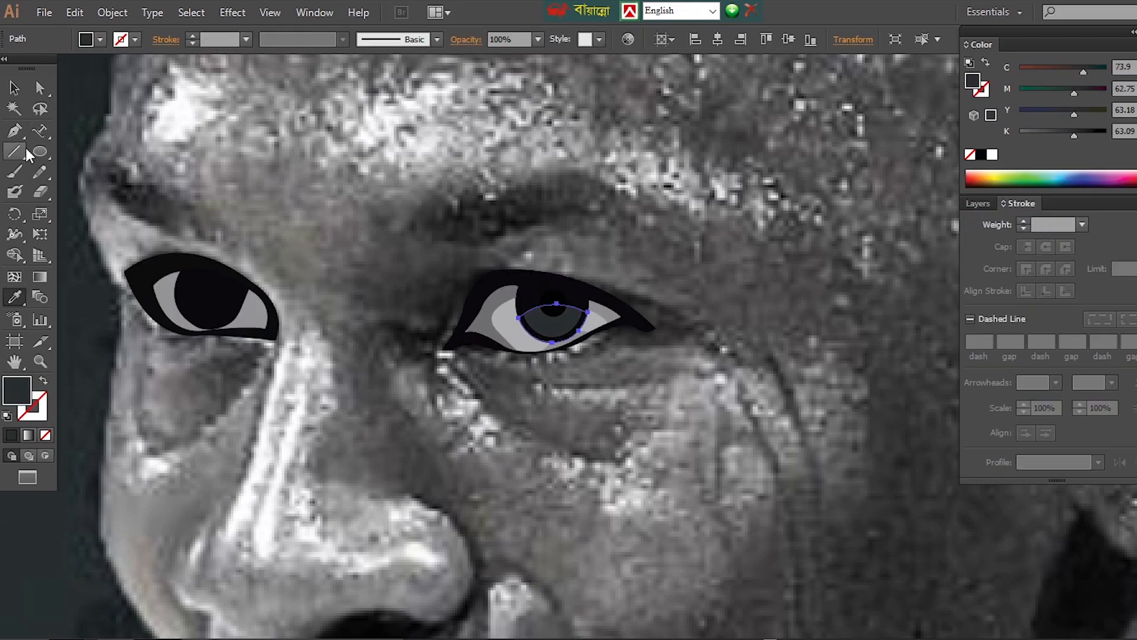
click(14, 131)
key(ctrl+shift+a)
Trace a curved reflection band across the lower iris of the right-hand eye, below the pupil
click(977, 203)
ctrl+click(972, 224)
click(532, 320)
drag(578, 315, 587, 300)
click(570, 312)
ctrl+click(972, 224)
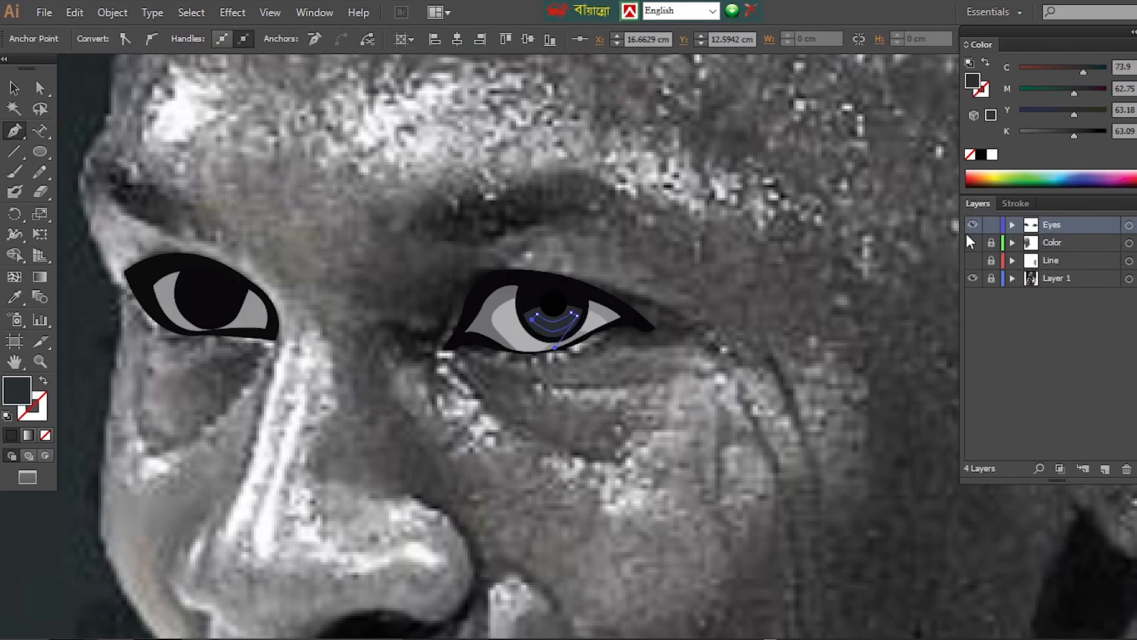
key(ctrl+shift+a)
Draw two short vertical glints in the right-hand eye's iris using a 1 pt white stroke with a tapered profile and round caps
key(ctrl+plus)
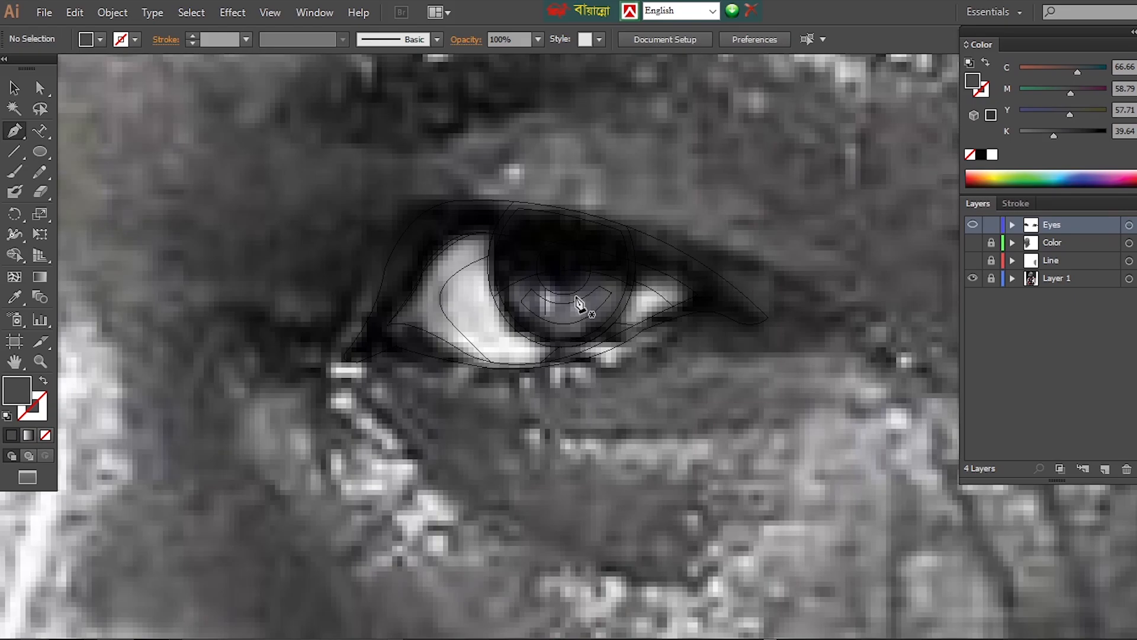
click(577, 303)
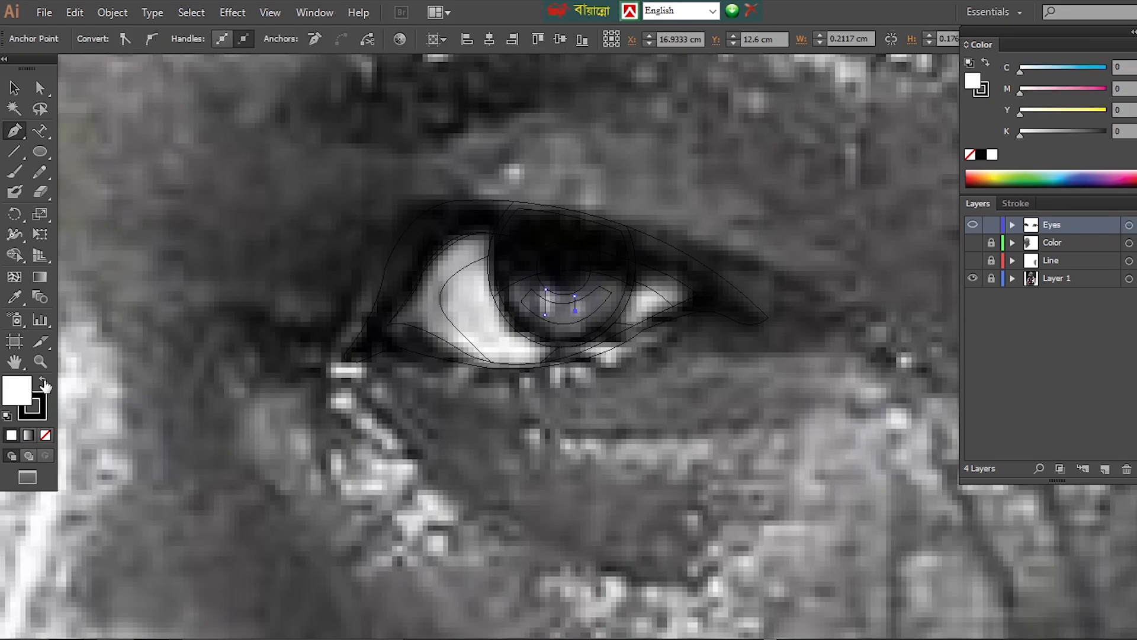
key(ctrl+y)
click(1015, 203)
click(1099, 462)
click(1045, 243)
key(ctrl+plus)
double_click(43, 413)
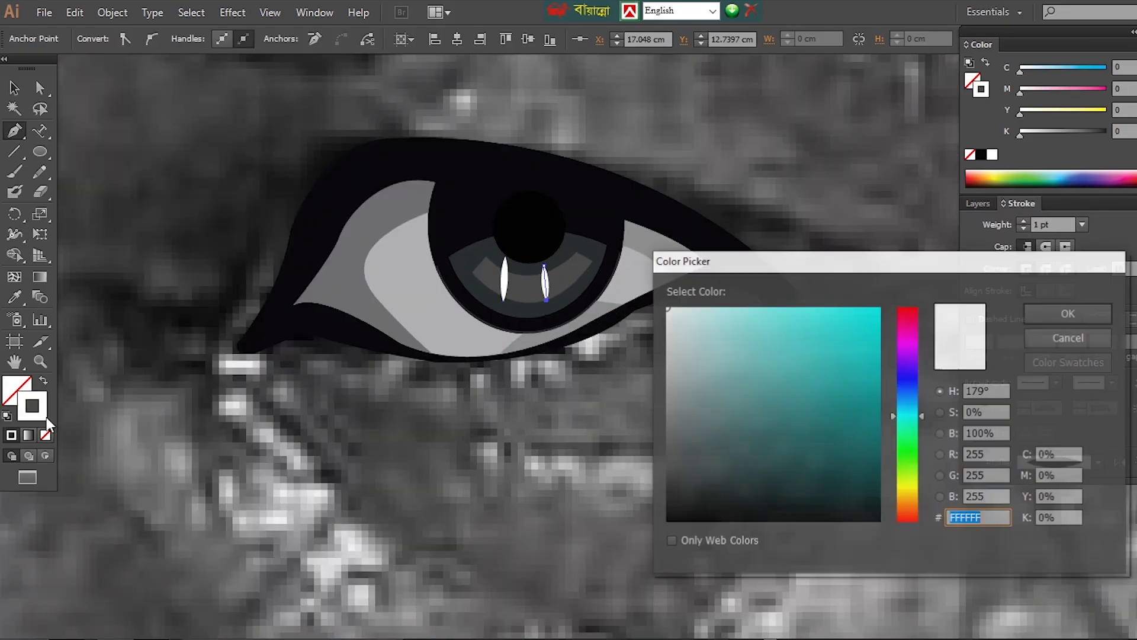
key(Return)
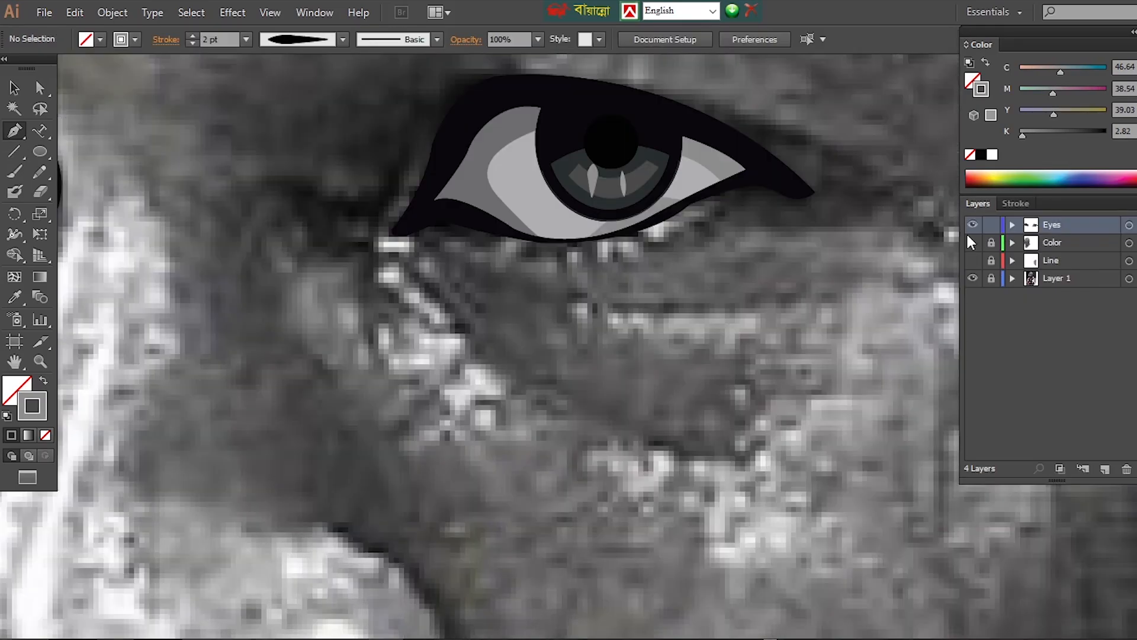
Trace a lighter highlight shape on the white of the right-hand eye, between the inner shading and the iris
key(ctrl+y)
click(599, 247)
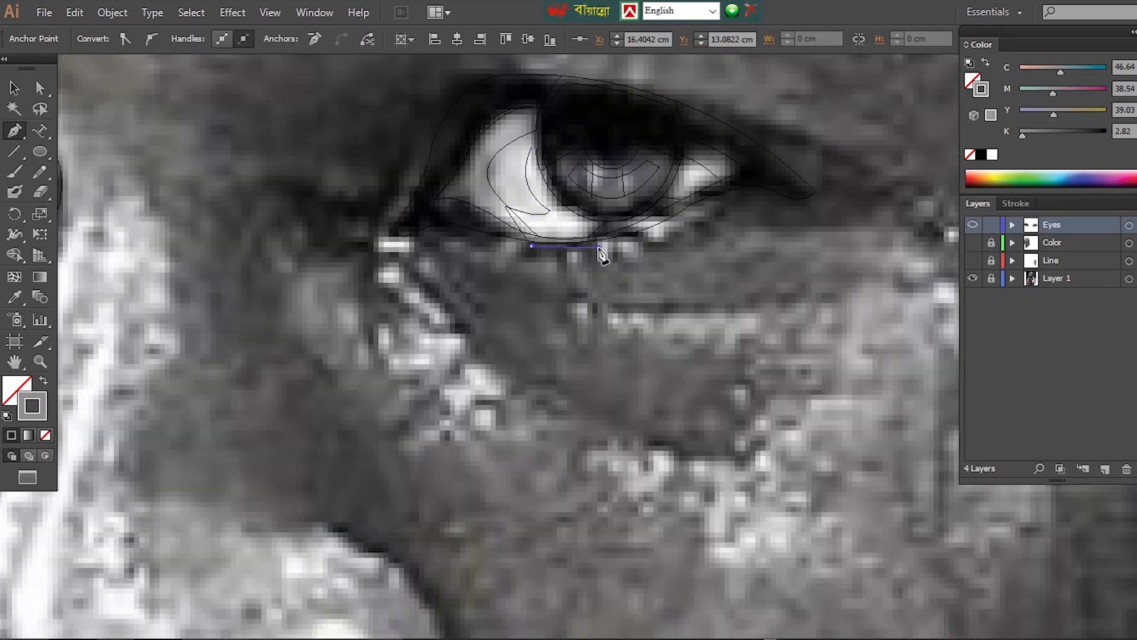
ctrl+click(972, 226)
Trim the new highlight shape to the eye white with the Shape Builder and undo the last trimming action
ctrl+click(479, 200)
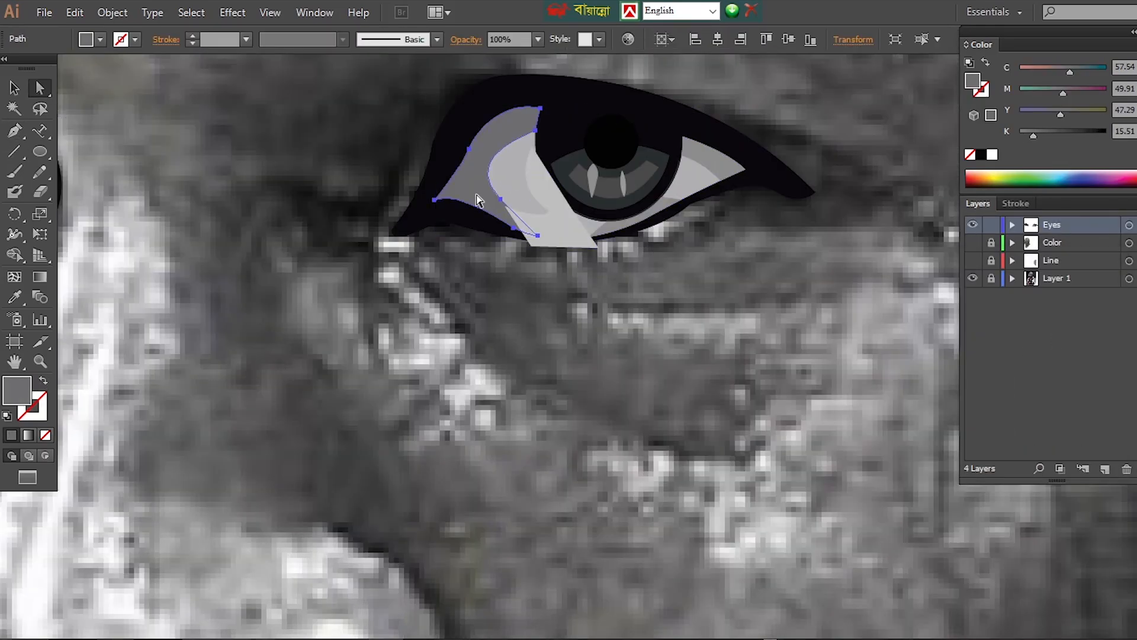
click(562, 228)
scroll(562, 229, up, 2)
click(589, 218)
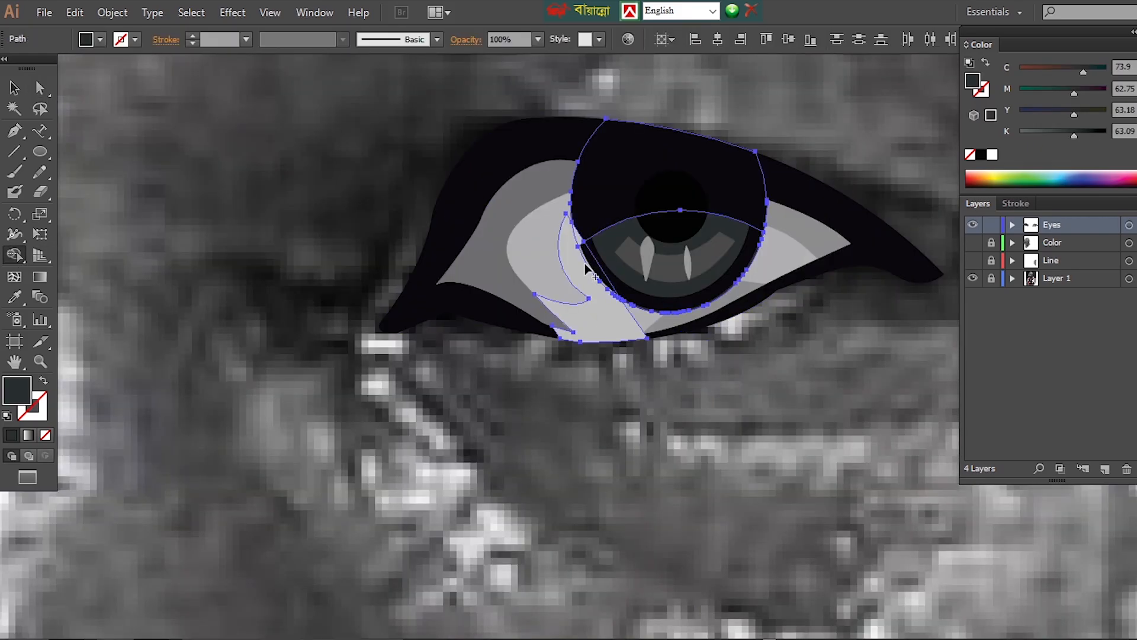
key(ctrl+z)
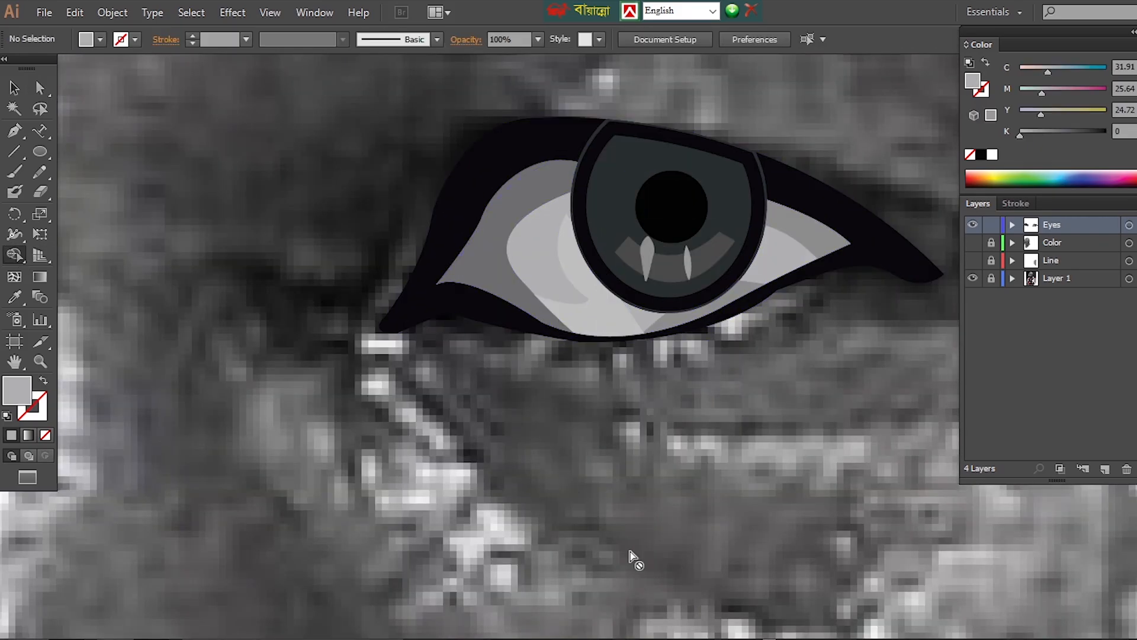
Draw a grey ellipse over the left-hand eye's lower iris and trim it to the iris shape with the Shape Builder
scroll(631, 557, down, 1)
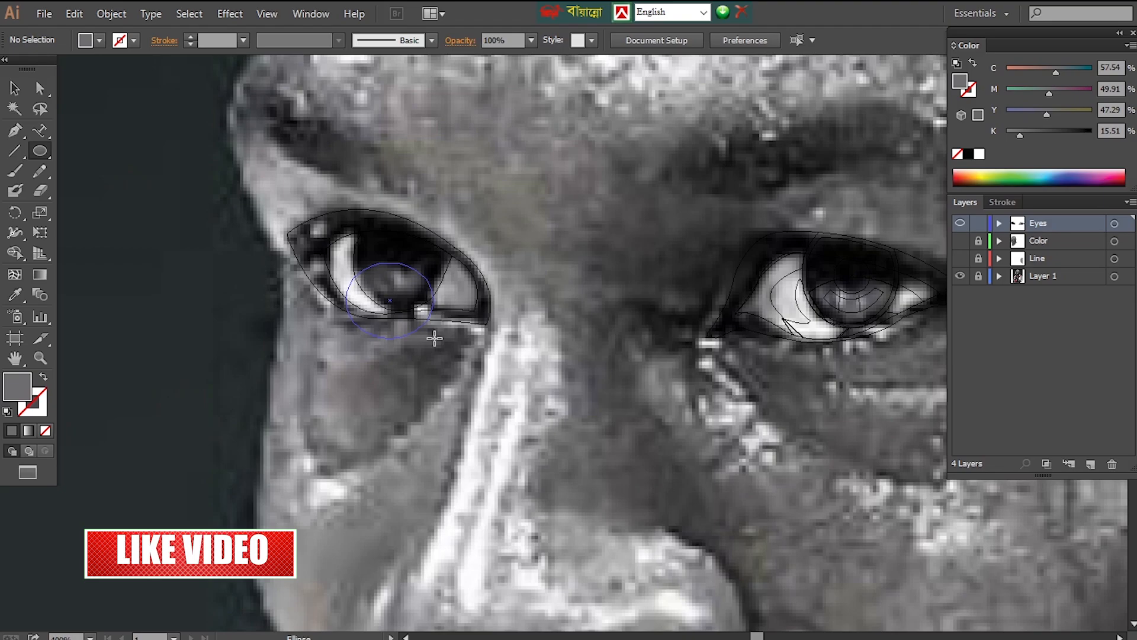
drag(434, 337, 435, 337)
key(v)
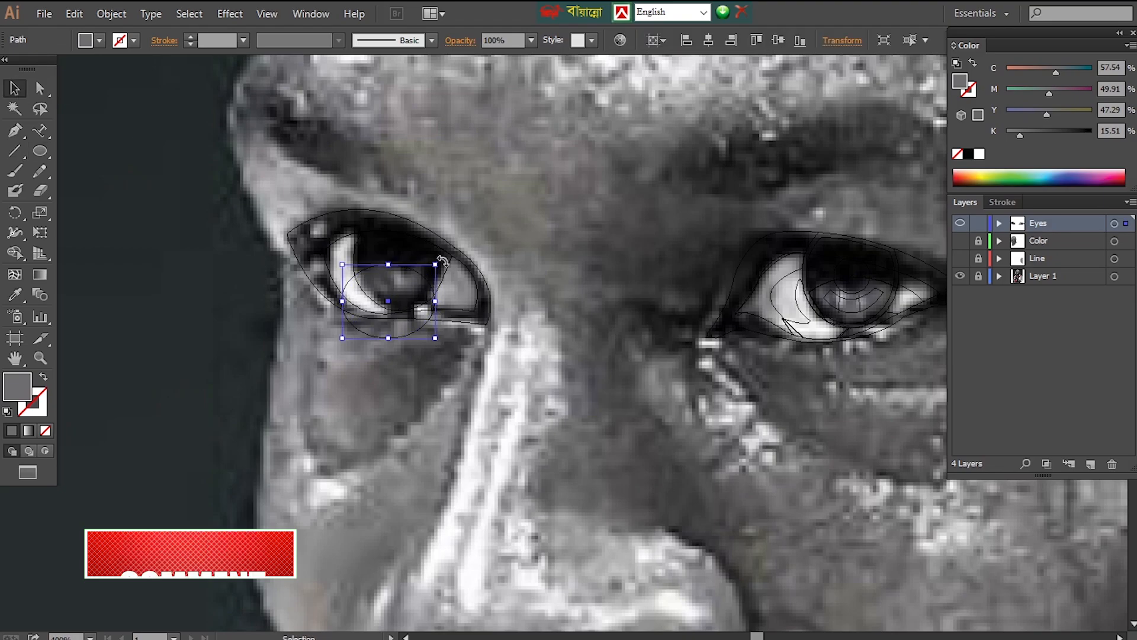
key(i)
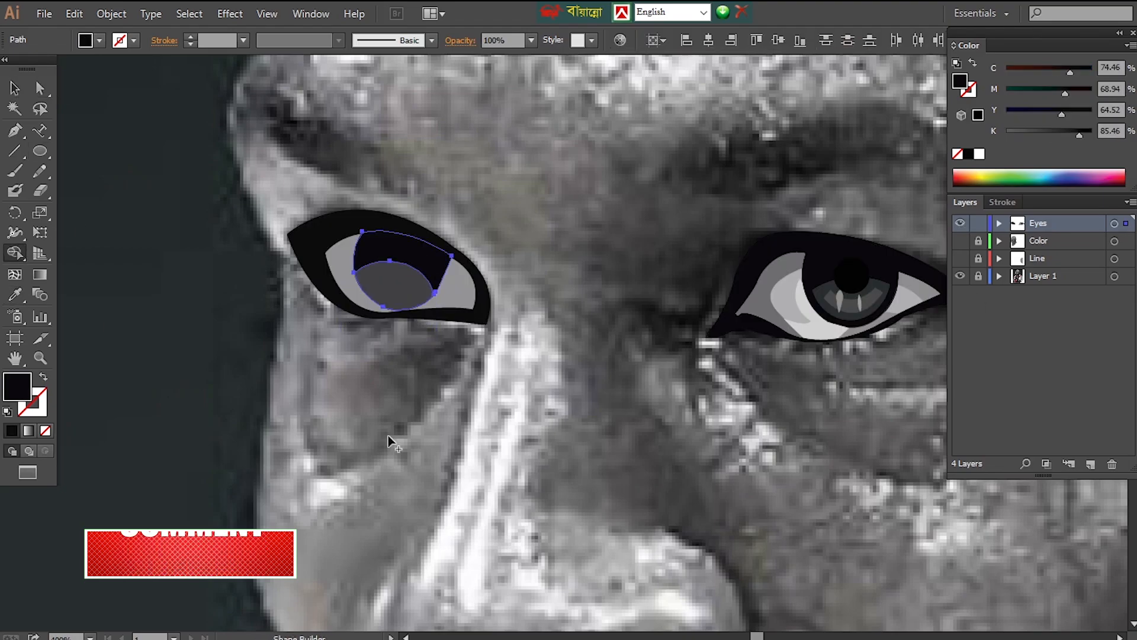
key(shift+ctrl+a)
Draw a small near-black circular pupil in the left-hand eye and outline the iris with a 2 pt stroke
drag(384, 248, 410, 275)
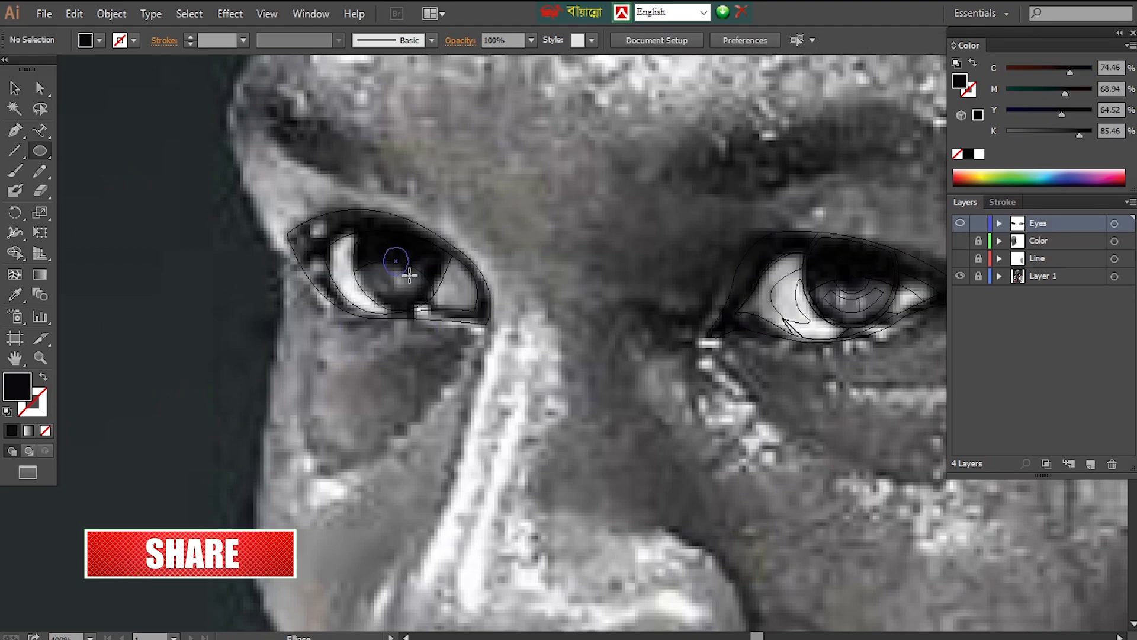
key(ctrl+y)
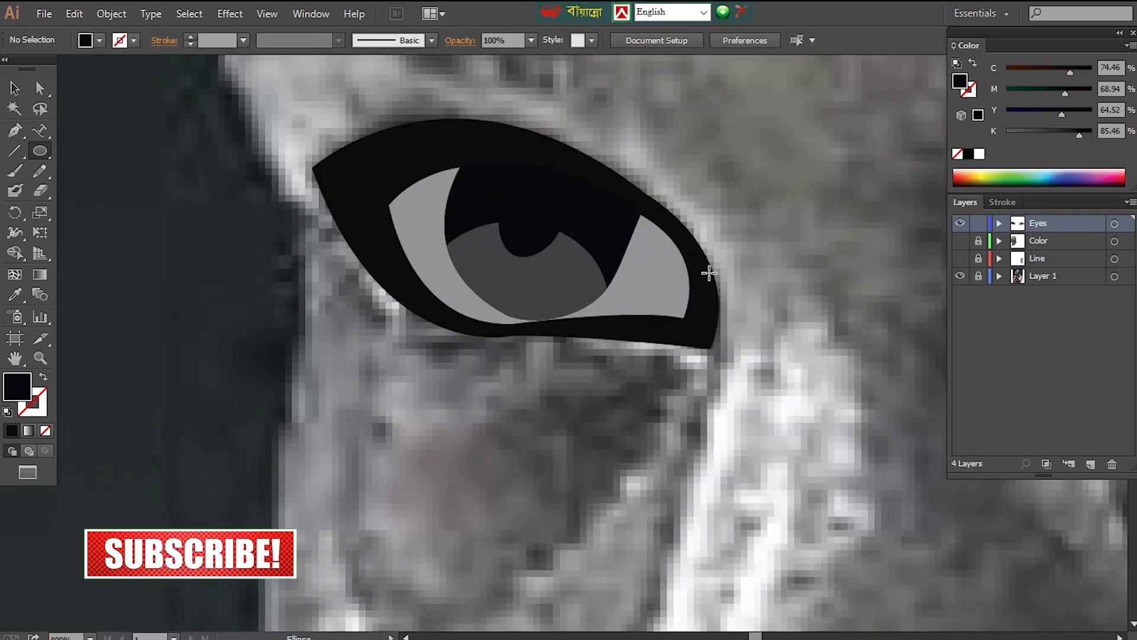
key(v)
key(shift+x)
key(ctrl+F10)
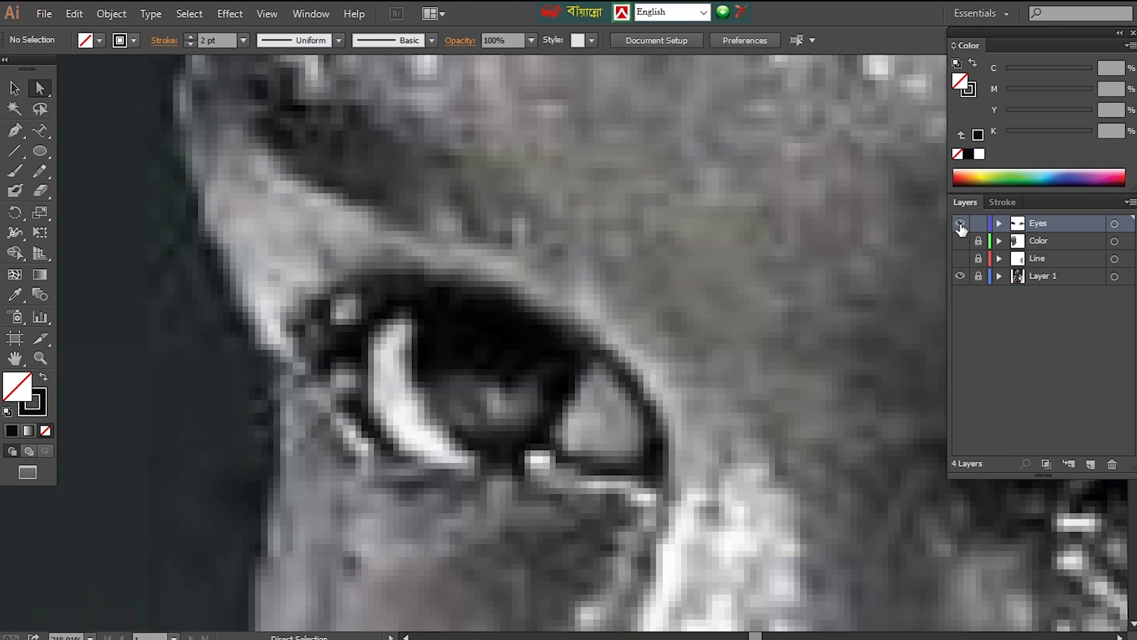
Trace a lighter crescent reflection on the left-hand eye's lower iris, just below the pupil
click(564, 426)
key(ctrl+shift+a)
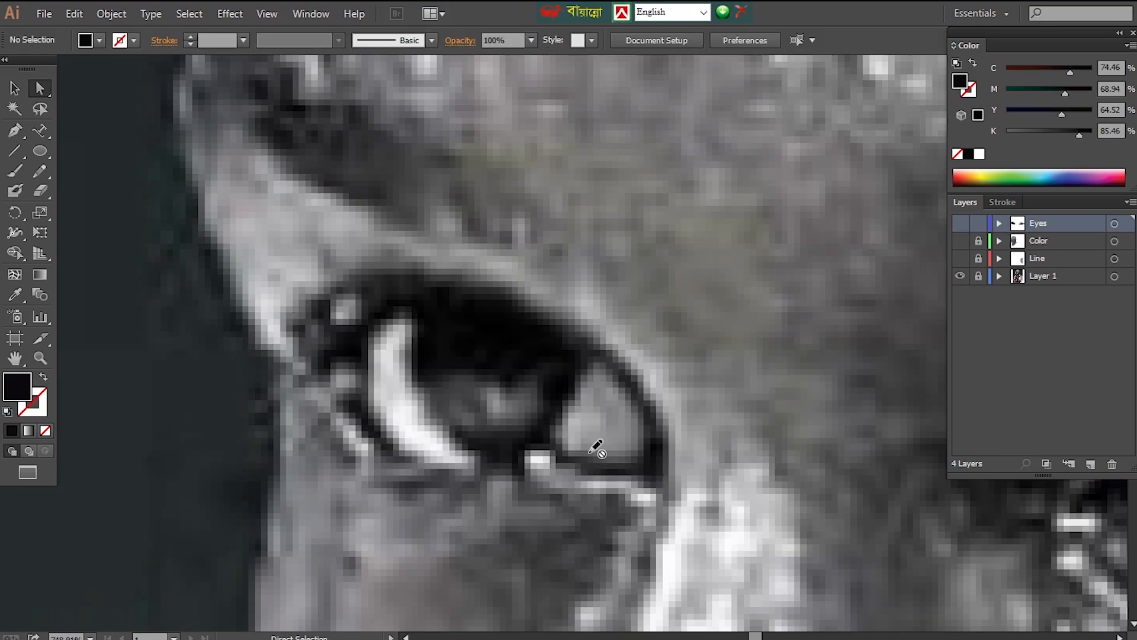
click(471, 401)
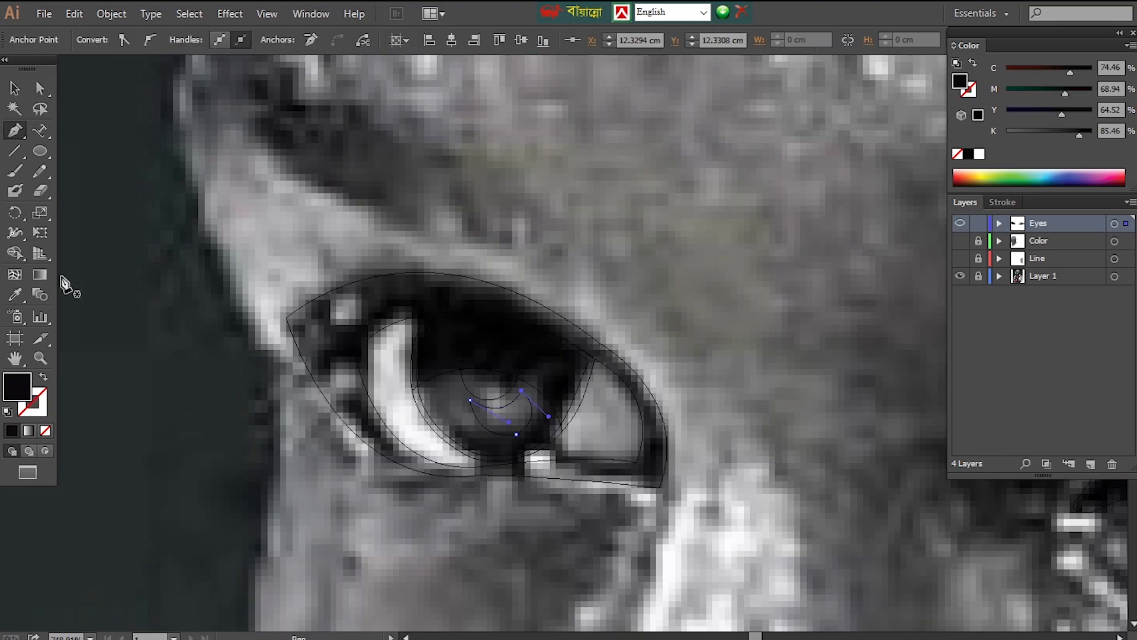
key(ctrl+y)
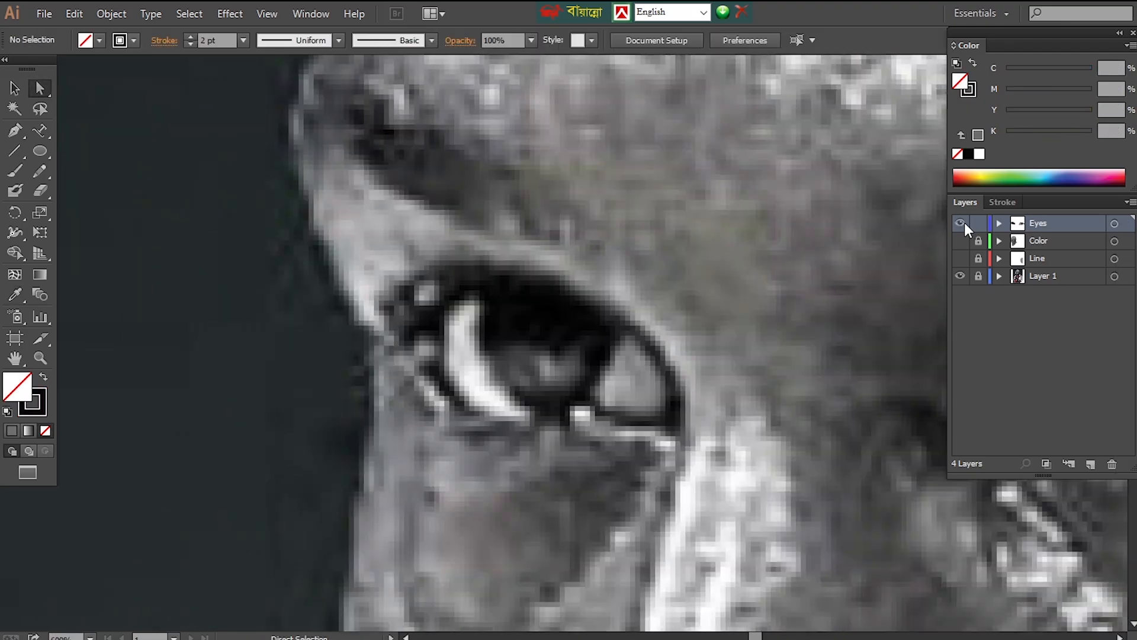
Reshape the upper outer edge of the left-hand eye's white by adjusting its anchor points
click(478, 378)
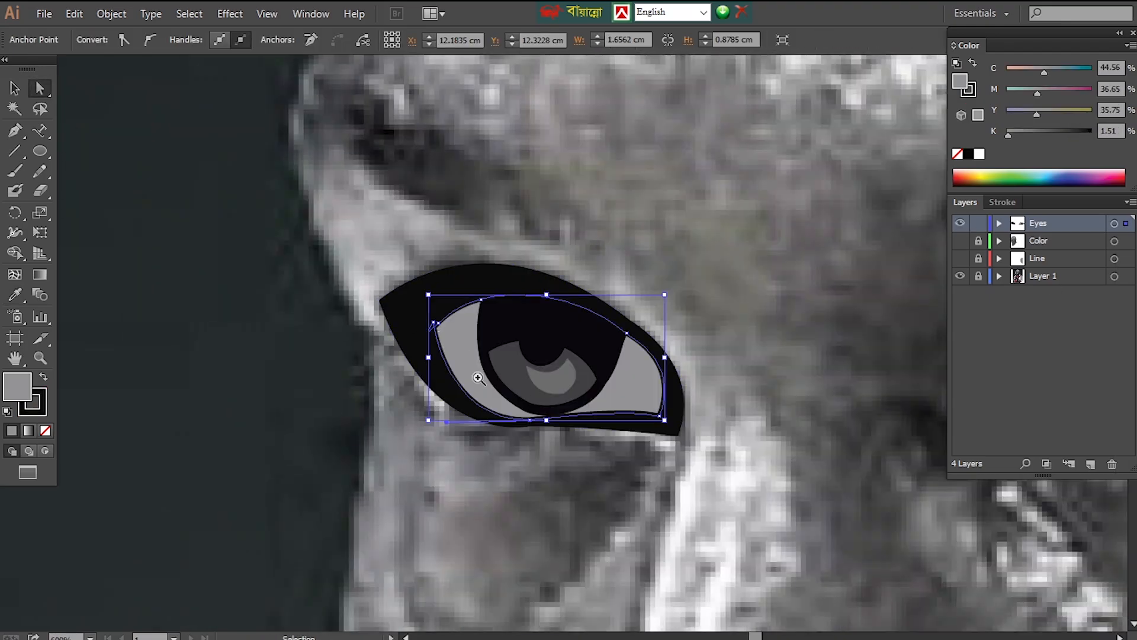
click(478, 377)
key(p)
click(39, 131)
drag(556, 259, 562, 266)
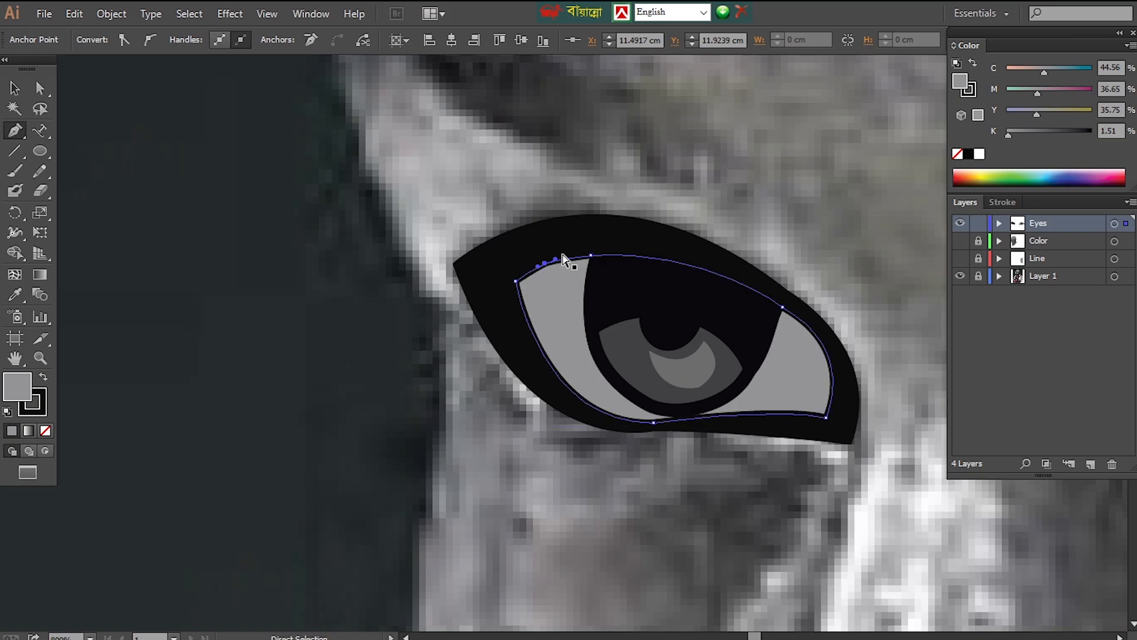
Trace a curved shading shape on the outer part of the left-hand eye's white beside the iris and set its fill colour
click(960, 223)
click(564, 264)
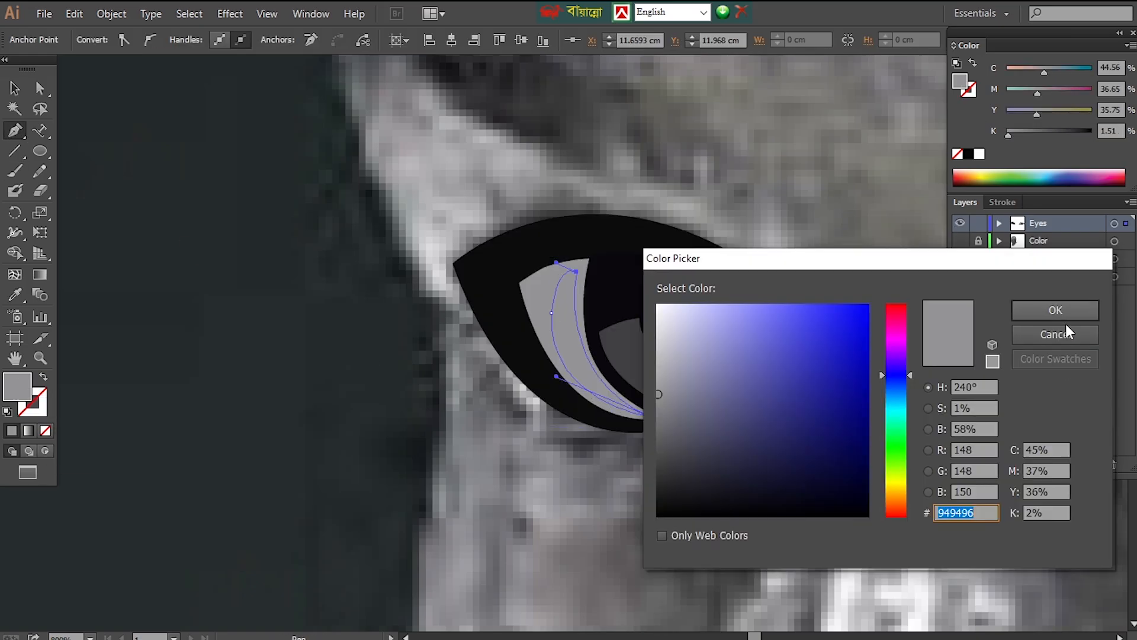
click(1069, 311)
key(ctrl+shift+a)
key(ctrl+0)
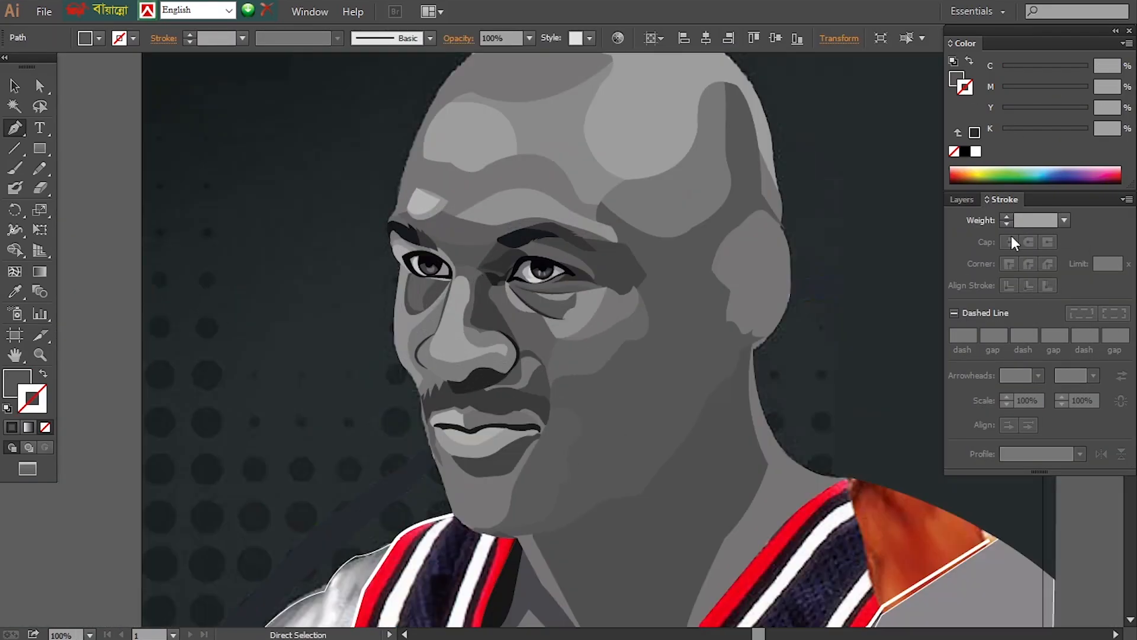
Trace a narrow shadow shape beneath the inner corner of the right-hand eye on the Color layer
click(961, 199)
click(957, 237)
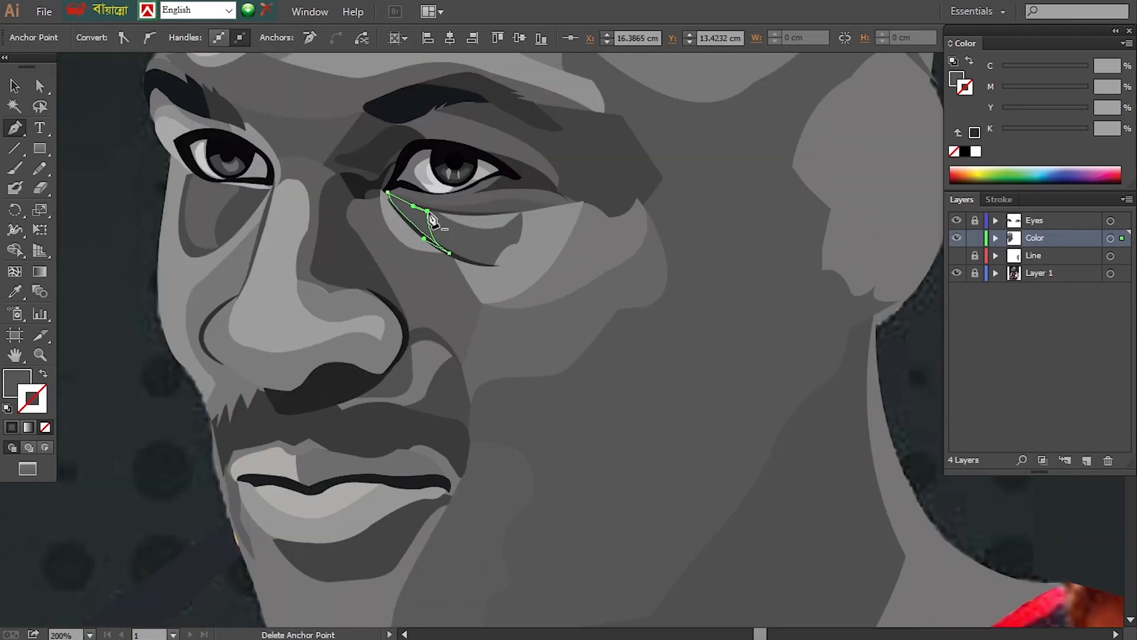
key(ctrl+shift+a)
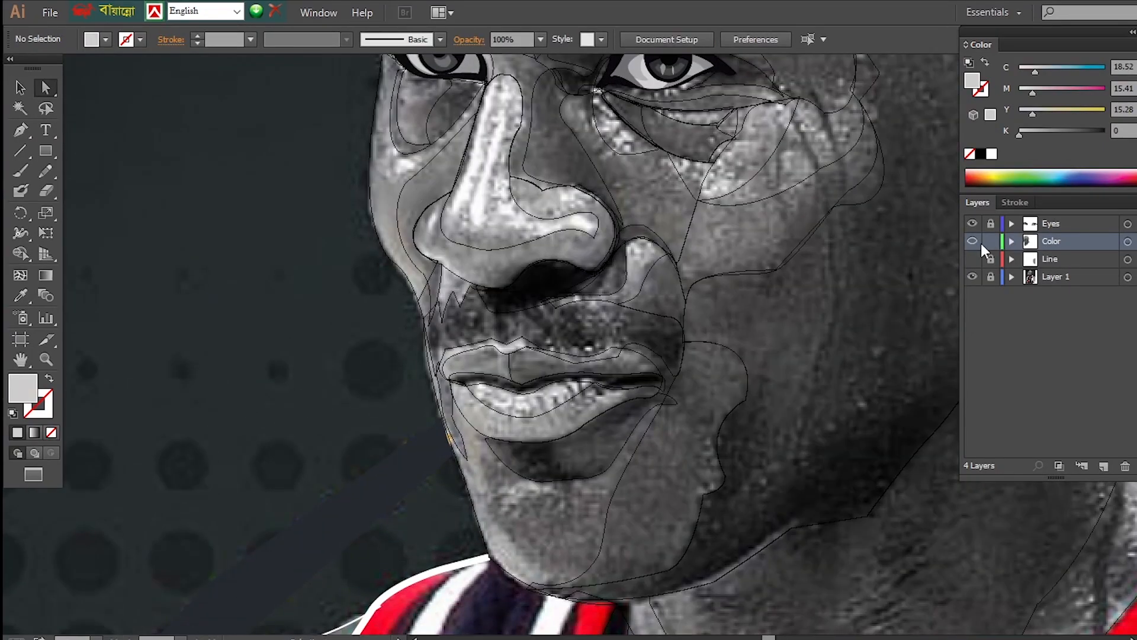
Trace a dark grey shading shape on the cheek around the left nostril, following the photo
key(p)
click(459, 172)
click(410, 249)
drag(419, 289, 421, 296)
ctrl+click(972, 241)
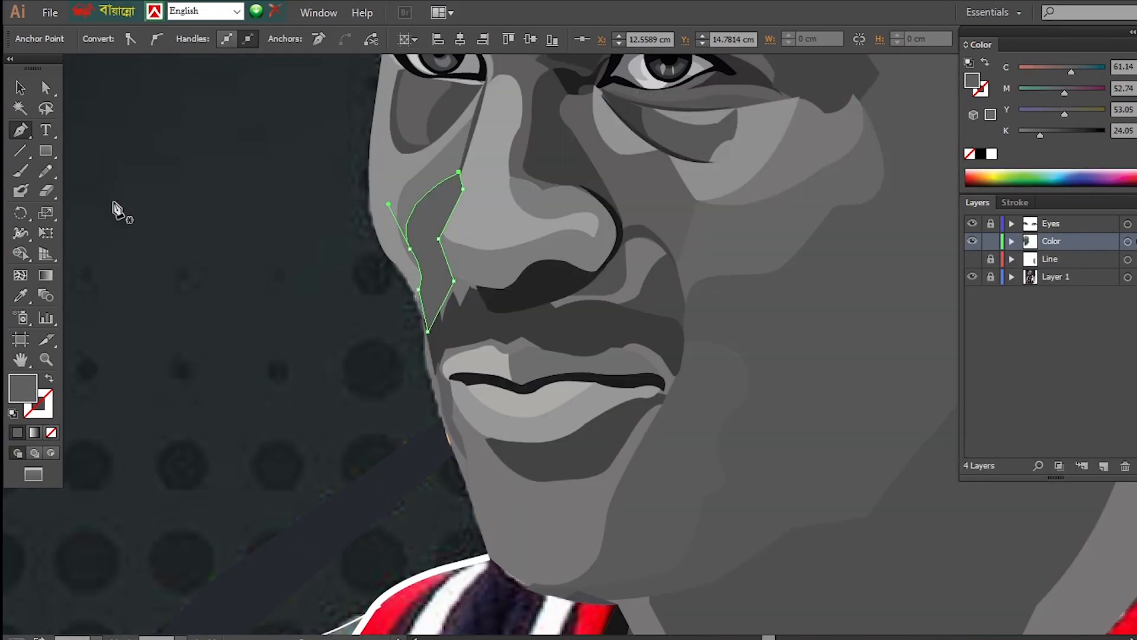
ctrl+click(598, 296)
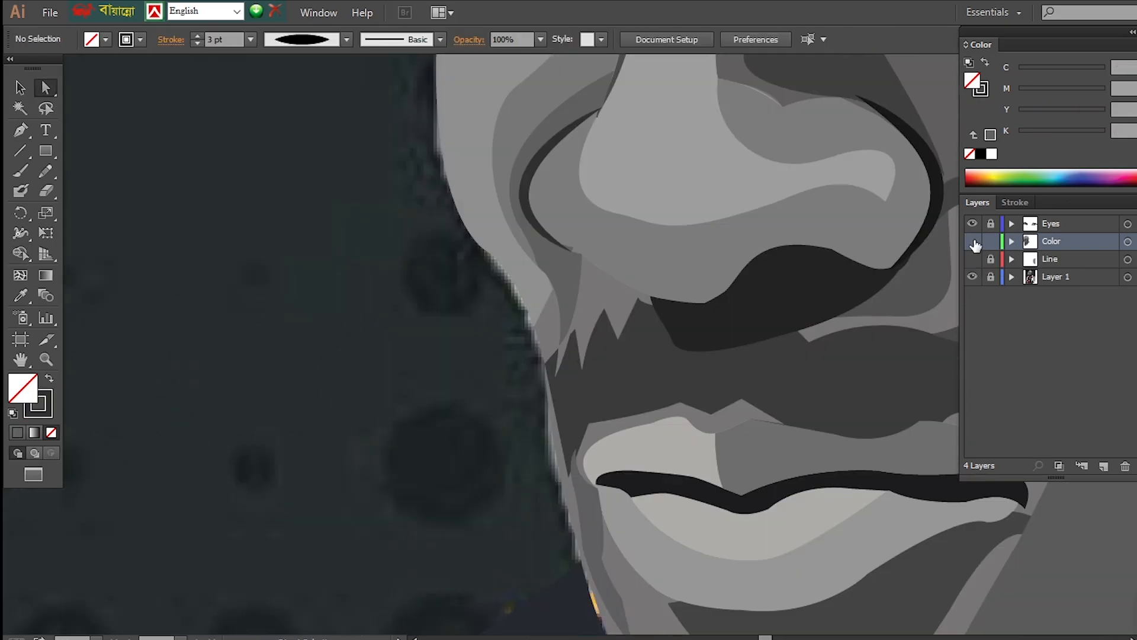
Trace a second grey shading shape between the left nostril and the moustache's outer edge and trim the excess
click(973, 242)
click(972, 241)
ctrl+click(972, 241)
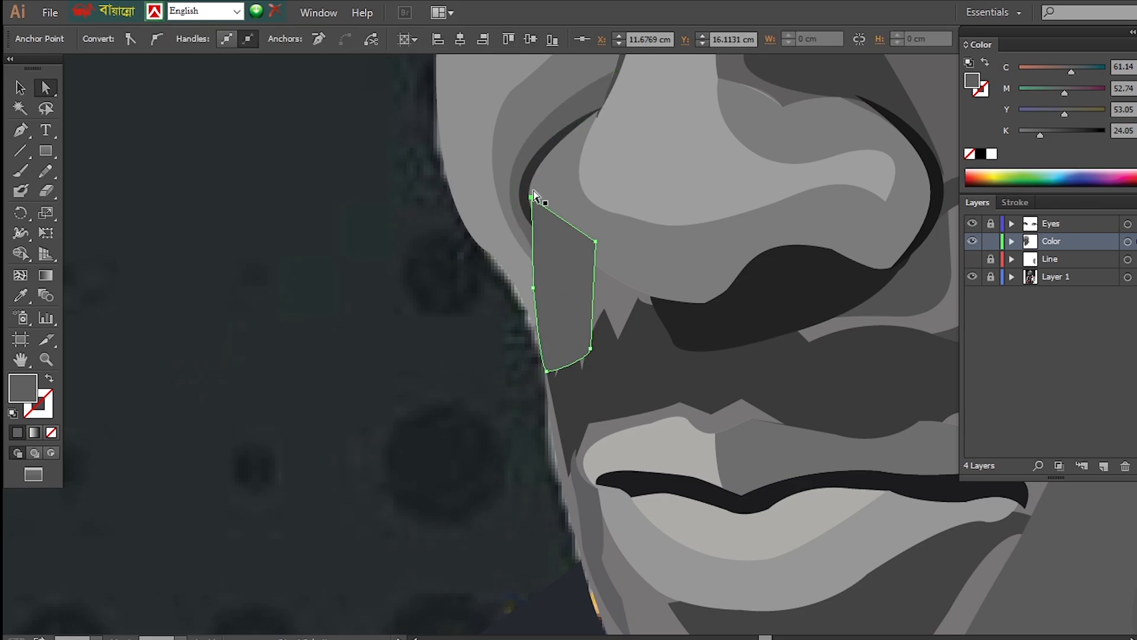
drag(472, 274, 746, 378)
key(ctrl+0)
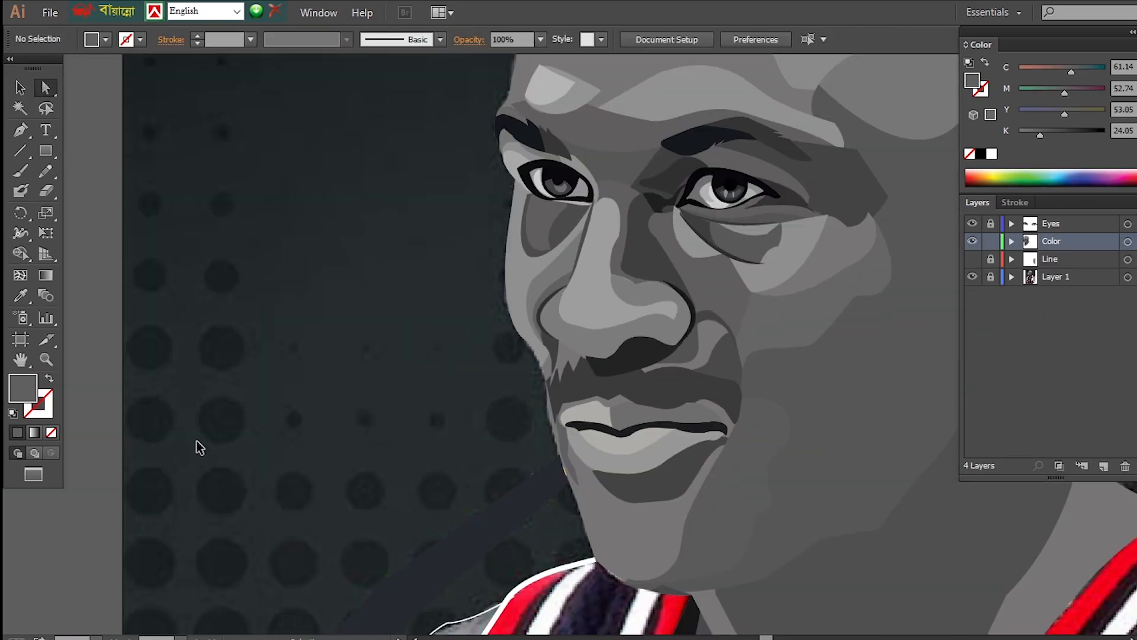
Trace a near-black shadow shape across the middle of the moustache, below the nose
key(ctrl+plus)
key(ctrl+plus)
key(ctrl+plus)
key(p)
click(154, 250)
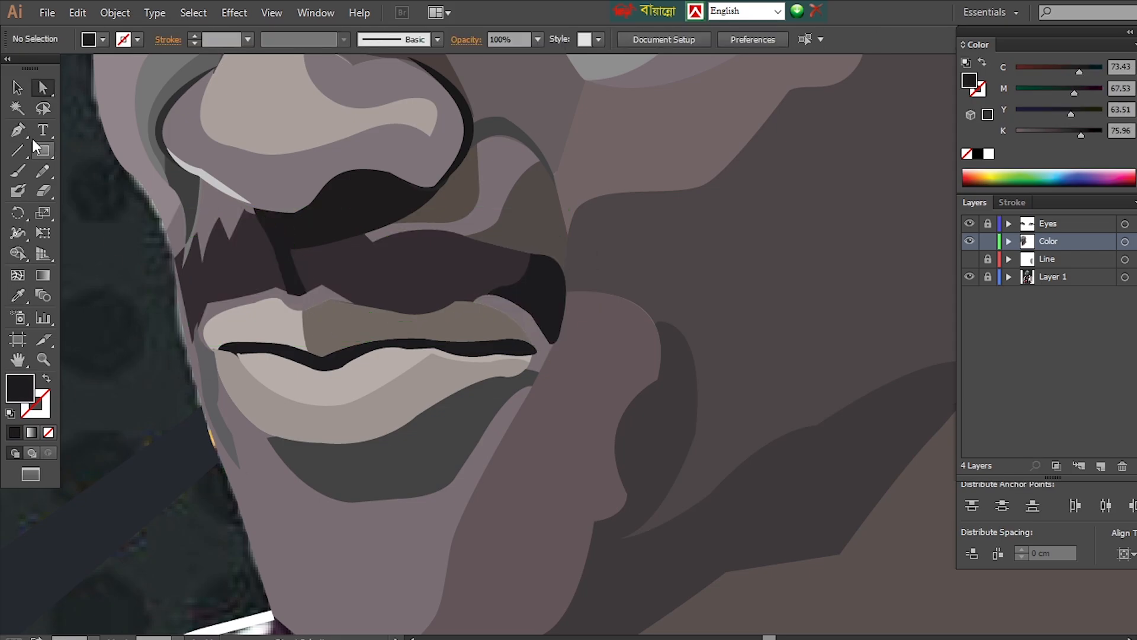
click(417, 265)
drag(453, 282, 455, 292)
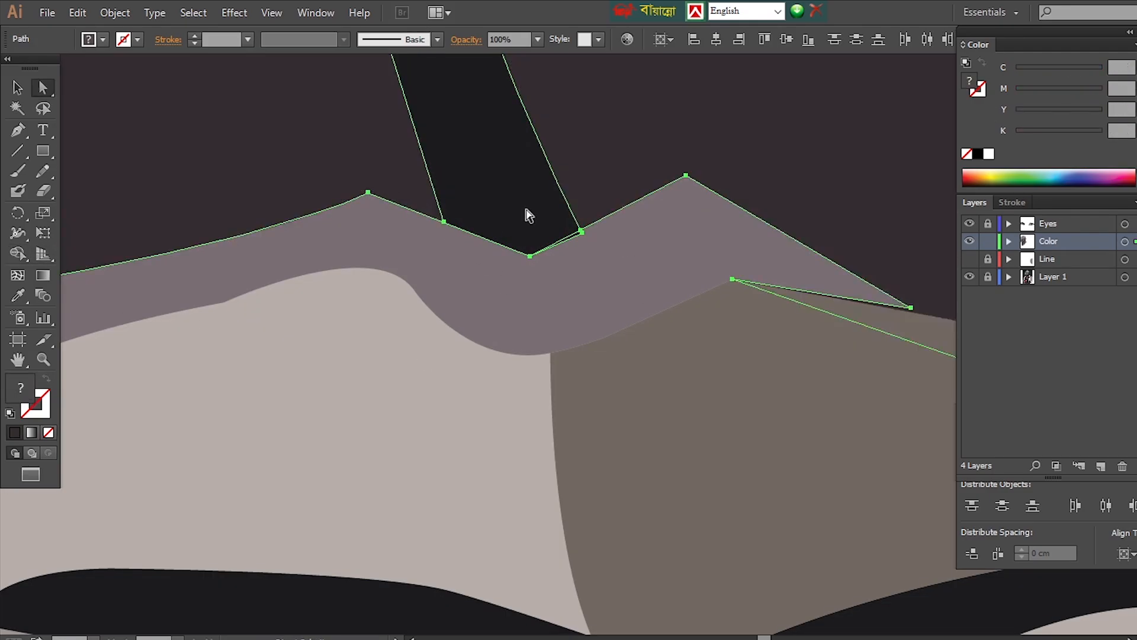
Trace a curved near-black strand from the nose's underside down to the upper lip
key(p)
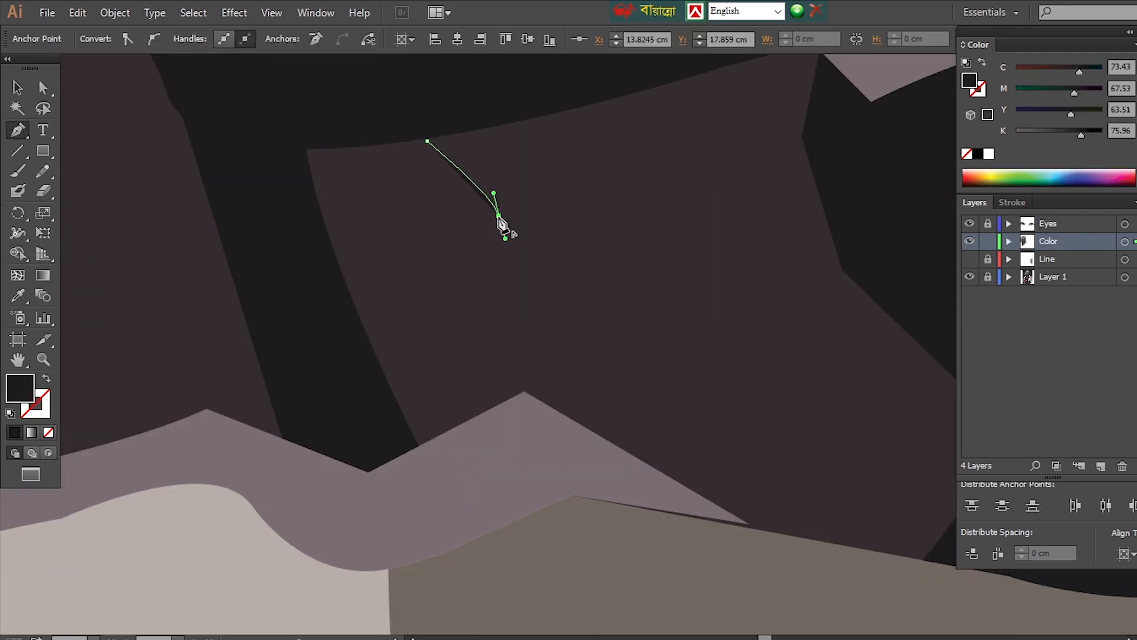
drag(578, 319, 515, 411)
drag(745, 514, 777, 509)
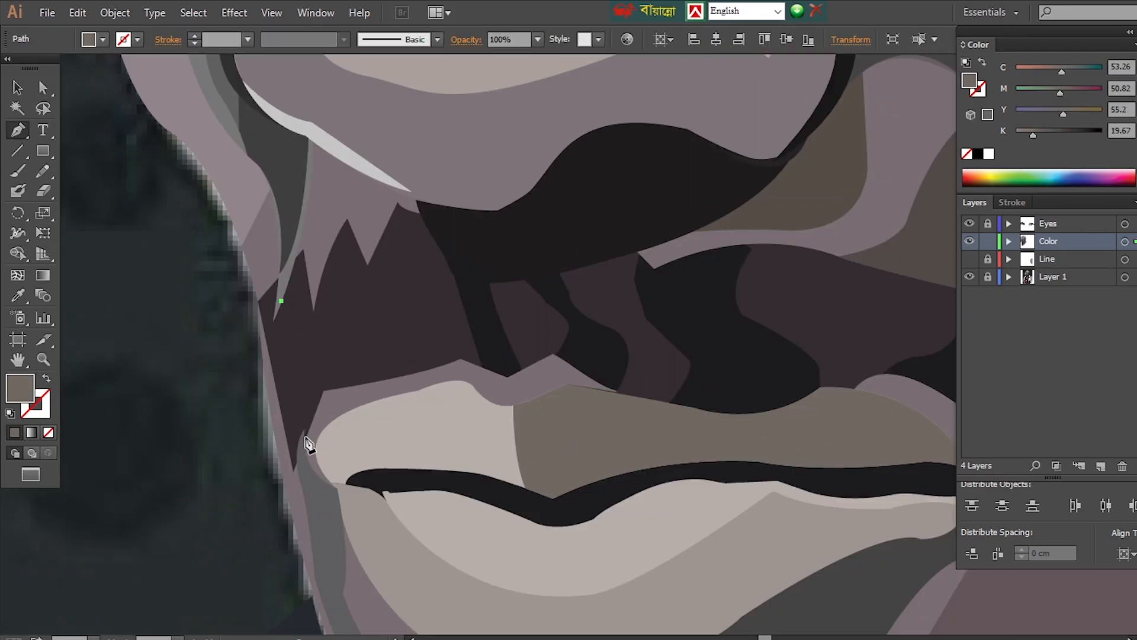
Trace a darker brown strip along the moustache's outer left edge, ending at the corner of the mouth
drag(296, 465, 303, 498)
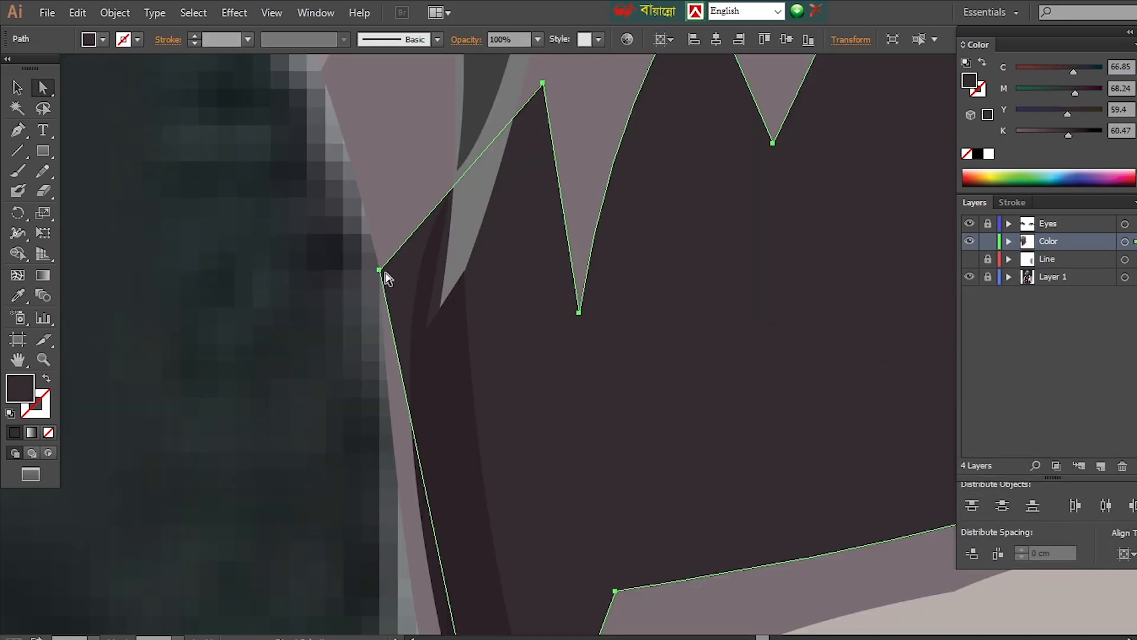
click(414, 325)
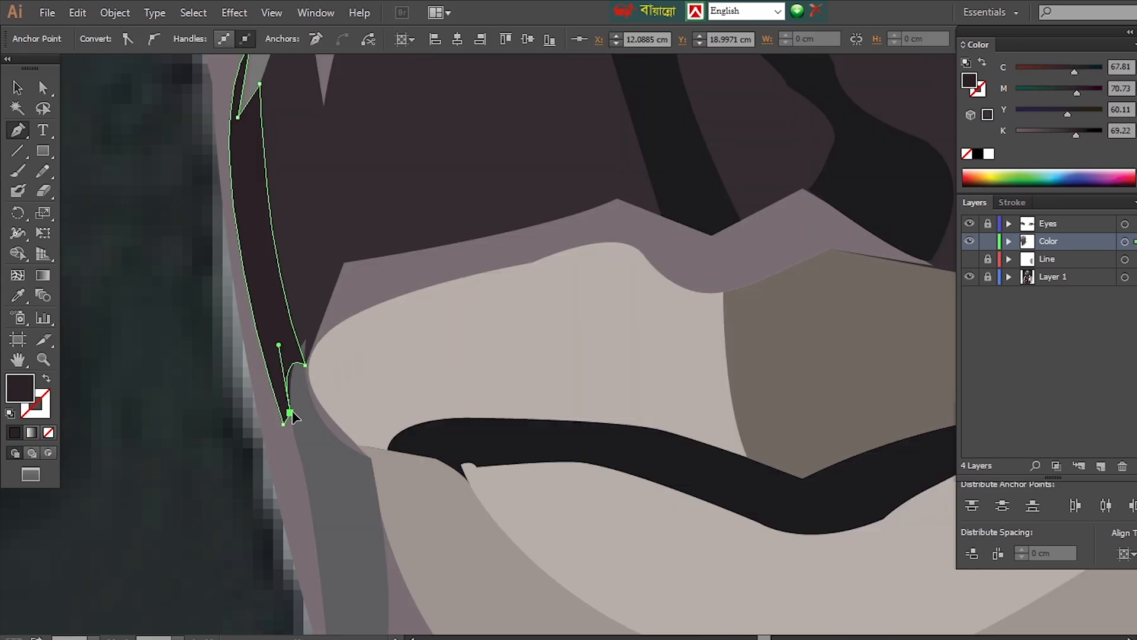
ctrl+click(251, 488)
Adjust the anchor points of the dark mouth line at its left corner
ctrl+click(394, 459)
ctrl+click(442, 473)
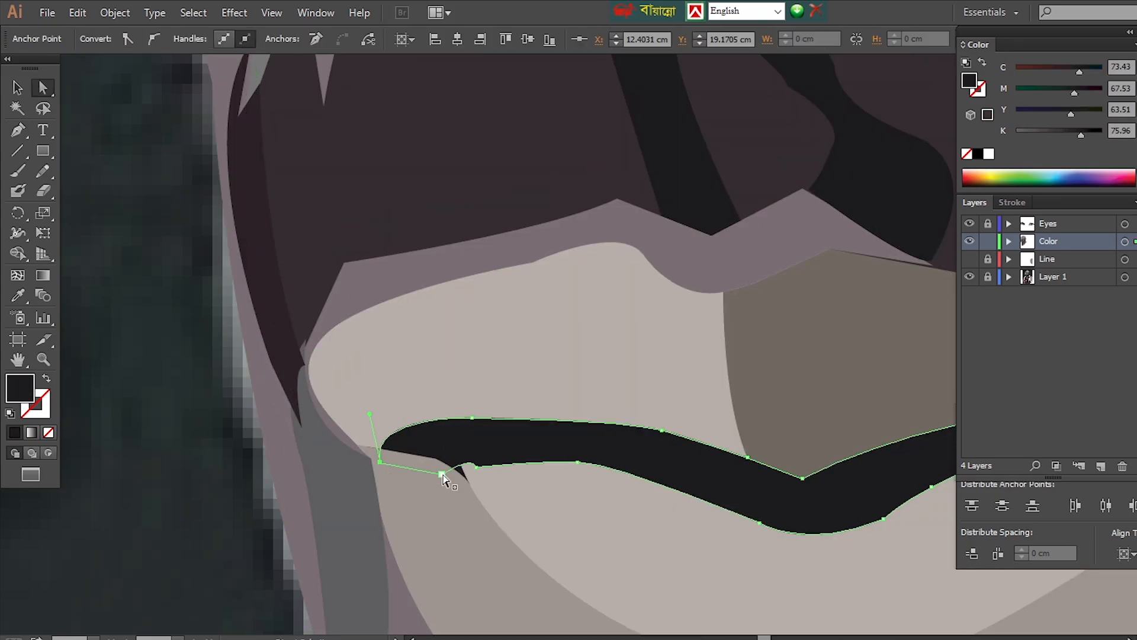
click(469, 465)
Trim the shape on the left half of the upper lip to the lip outline with the Shape Builder
key(ctrl+minus)
click(485, 346)
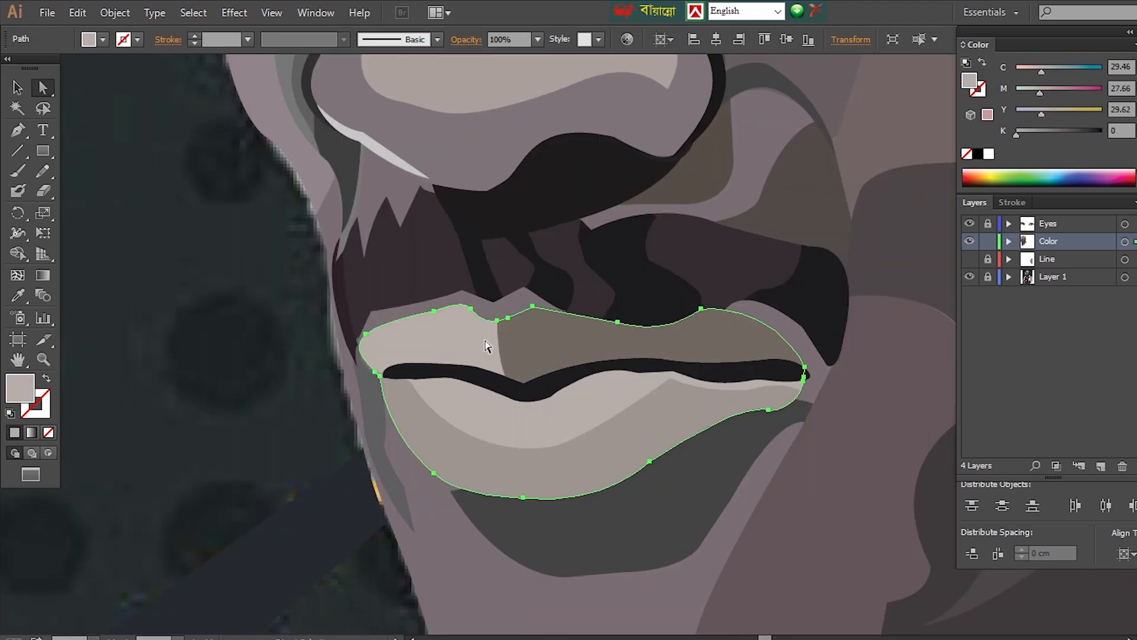
click(470, 356)
shift+click(593, 344)
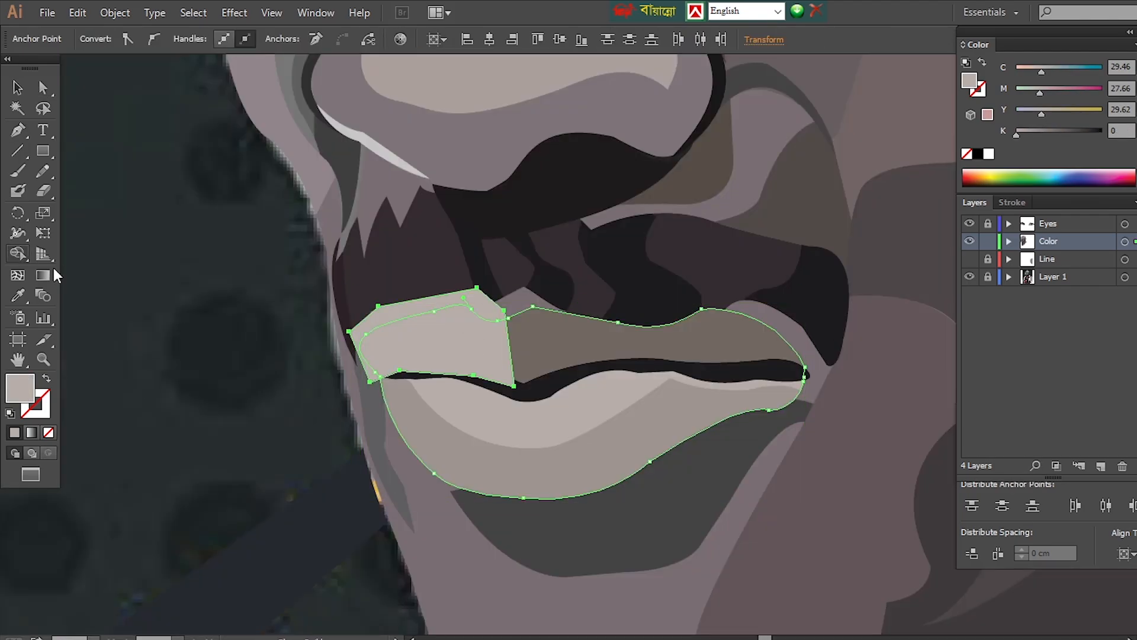
shift+click(469, 356)
click(470, 356)
shift+click(592, 373)
key(shift+m)
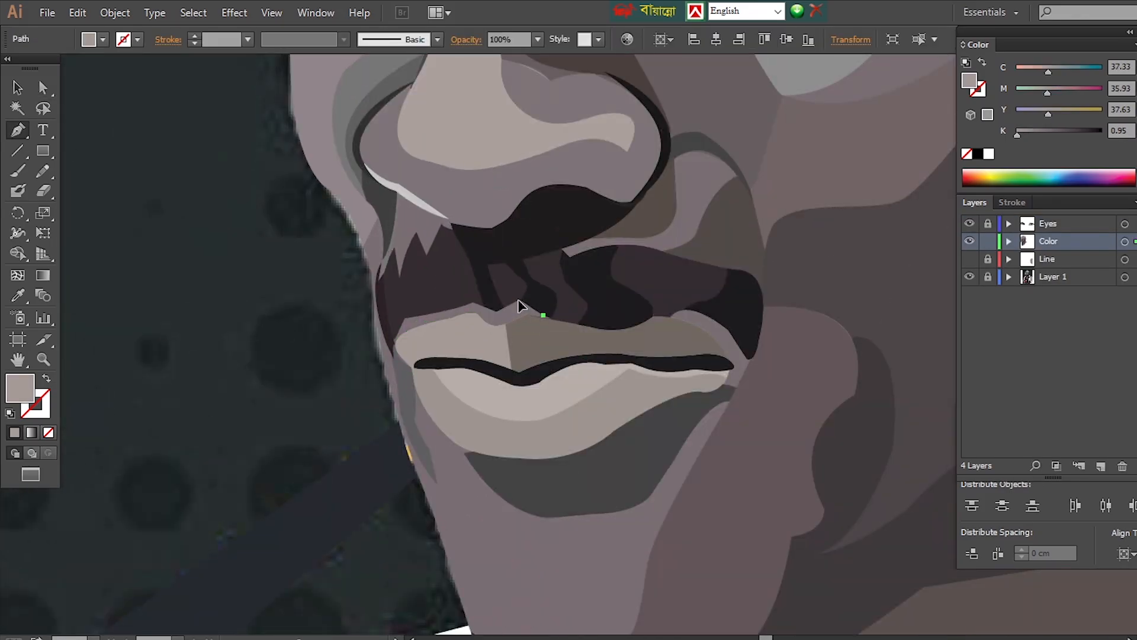
Trace a light pinkish highlight band along the upper lip's top edge, from the cupid's bow to the left corner
click(521, 299)
click(499, 309)
click(469, 298)
click(423, 312)
click(404, 318)
click(387, 323)
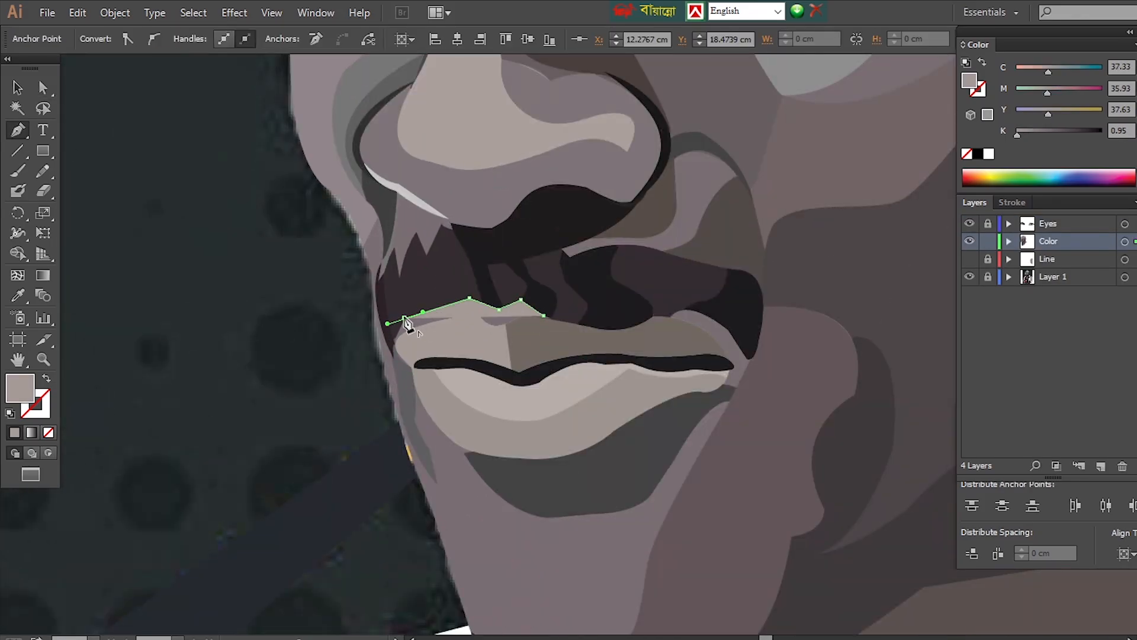
click(529, 323)
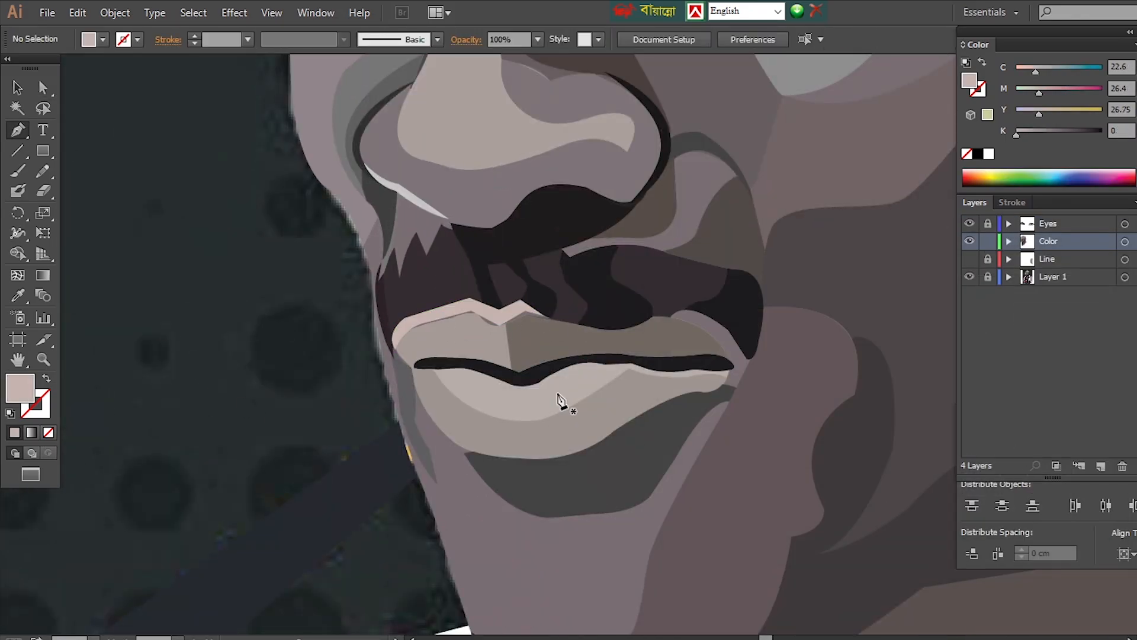
Adjust the anchor points on the top edge of the upper lip's left half beneath the highlight band
key(ctrl+plus)
key(a)
click(481, 271)
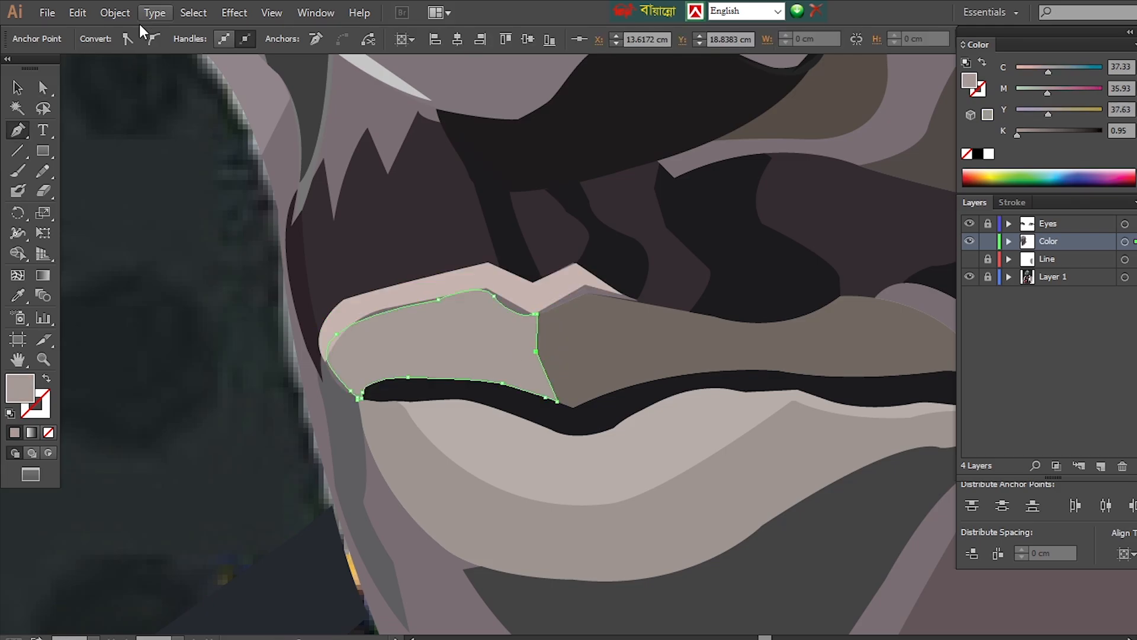
key(ctrl+shift+a)
Trace a darker shading shape across the left half of the upper lip and trim it with the Shape Builder
click(533, 313)
click(500, 285)
click(428, 289)
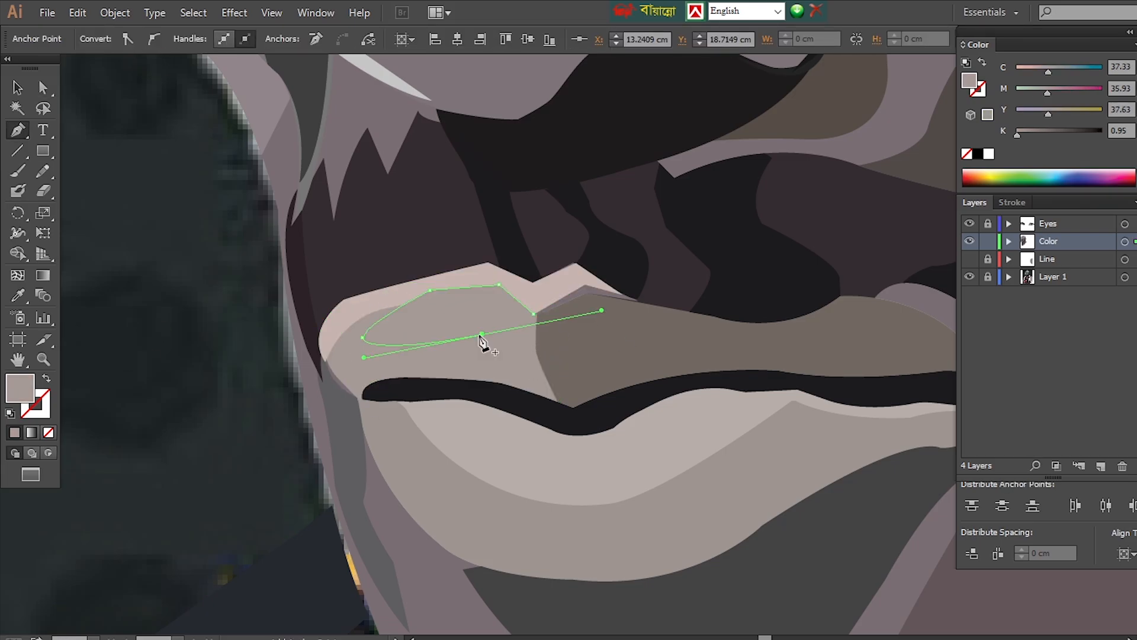
key(shift+m)
scroll(753, 419, down, 2)
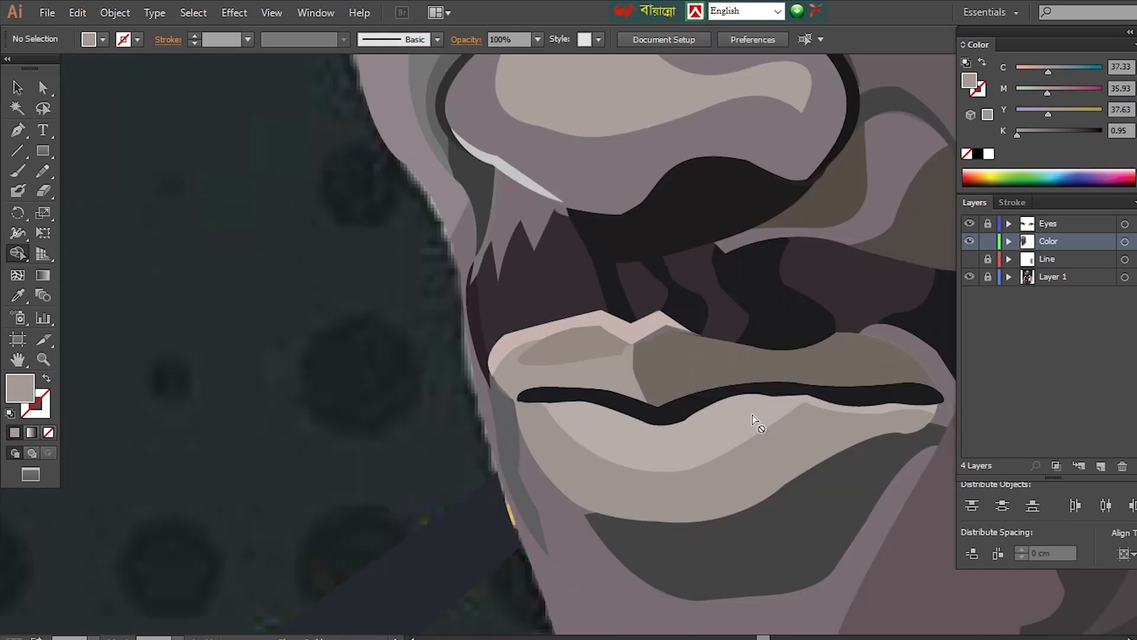
scroll(464, 249, up, 3)
key(ctrl+shift+a)
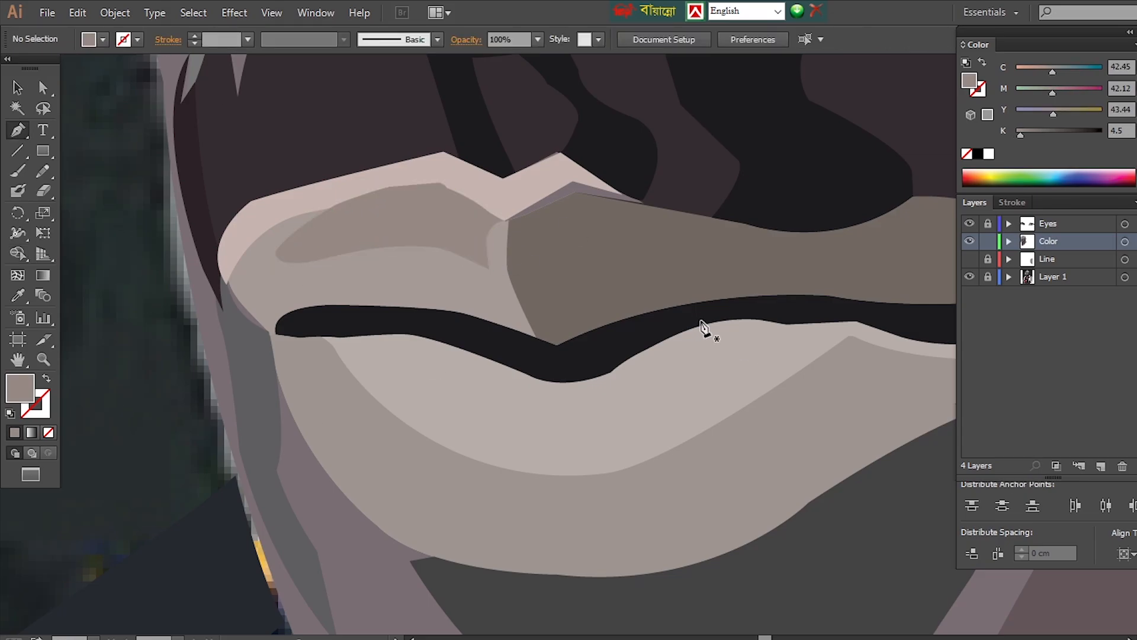
Trace a shading shape over the right half of the upper lip and fill it with brown-grey C 56.11, M 55.23, Y 59.91, K 29.47
click(579, 188)
scroll(390, 276, right, 5)
drag(325, 225, 323, 261)
click(371, 344)
click(617, 309)
click(777, 315)
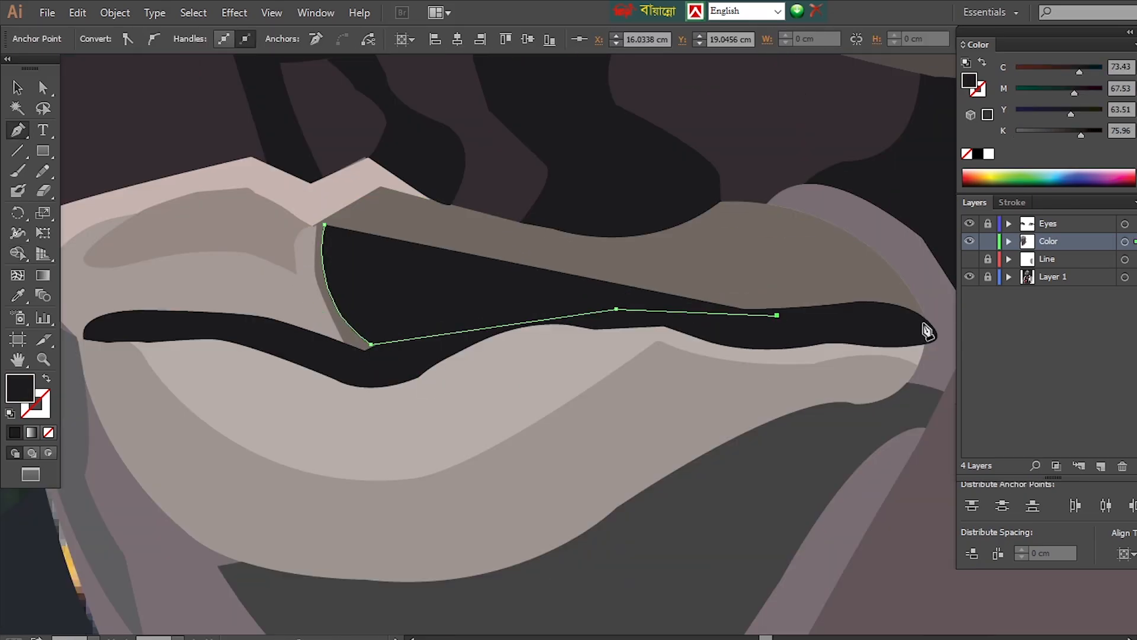
click(929, 323)
drag(868, 282, 915, 271)
click(379, 216)
double_click(20, 388)
click(1060, 333)
key(a)
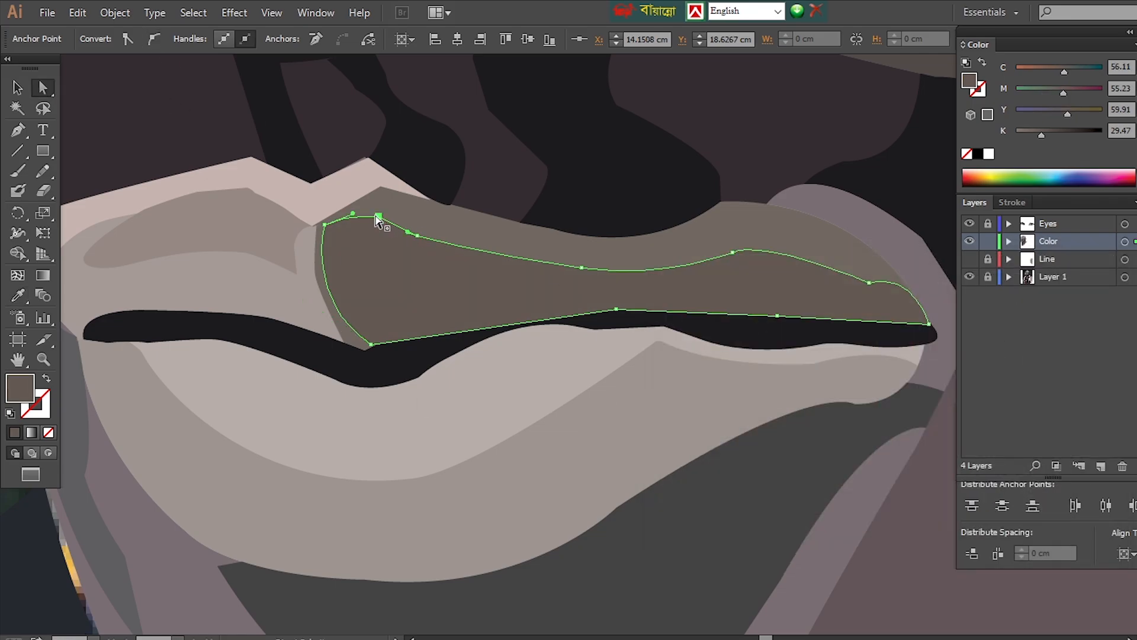
Adjust the anchor points of the dark mouth line at its centre dip beneath the upper lip
click(581, 314)
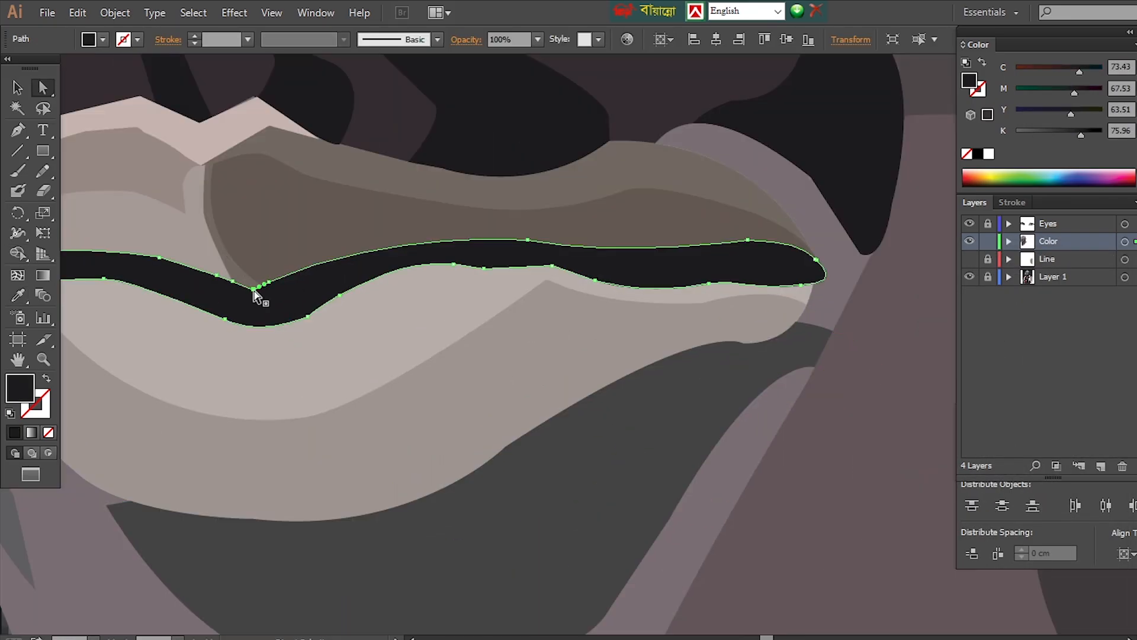
click(257, 291)
click(380, 233)
Trace an inner shading band along the right half of the upper lip, just above the mouth line
key(p)
click(276, 300)
click(450, 250)
click(720, 258)
click(808, 255)
click(641, 233)
click(427, 228)
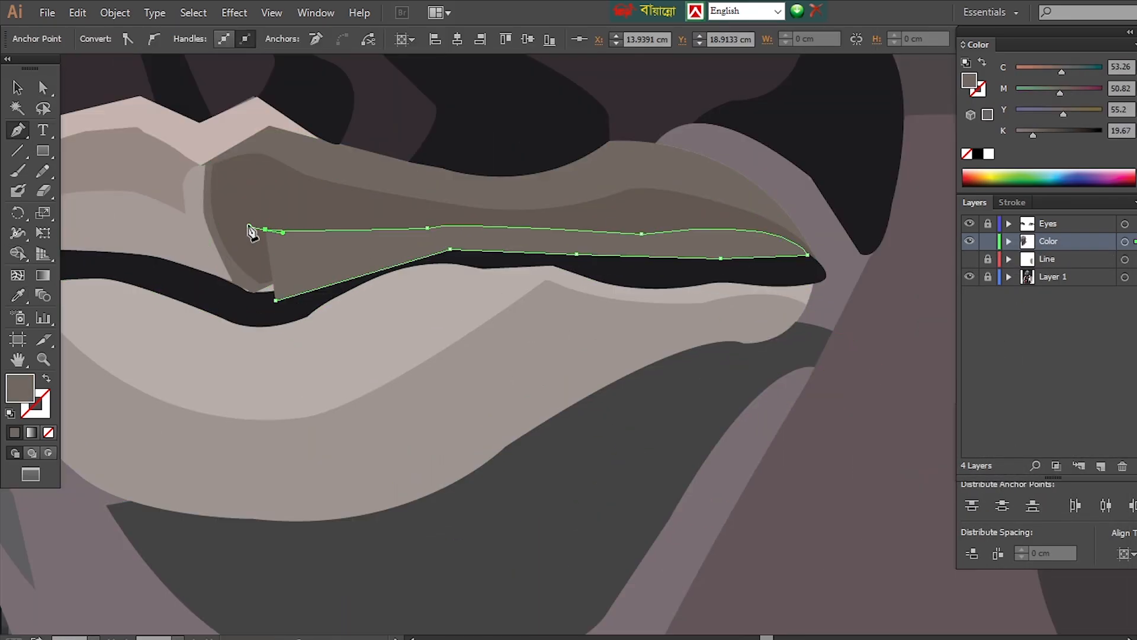
click(338, 203)
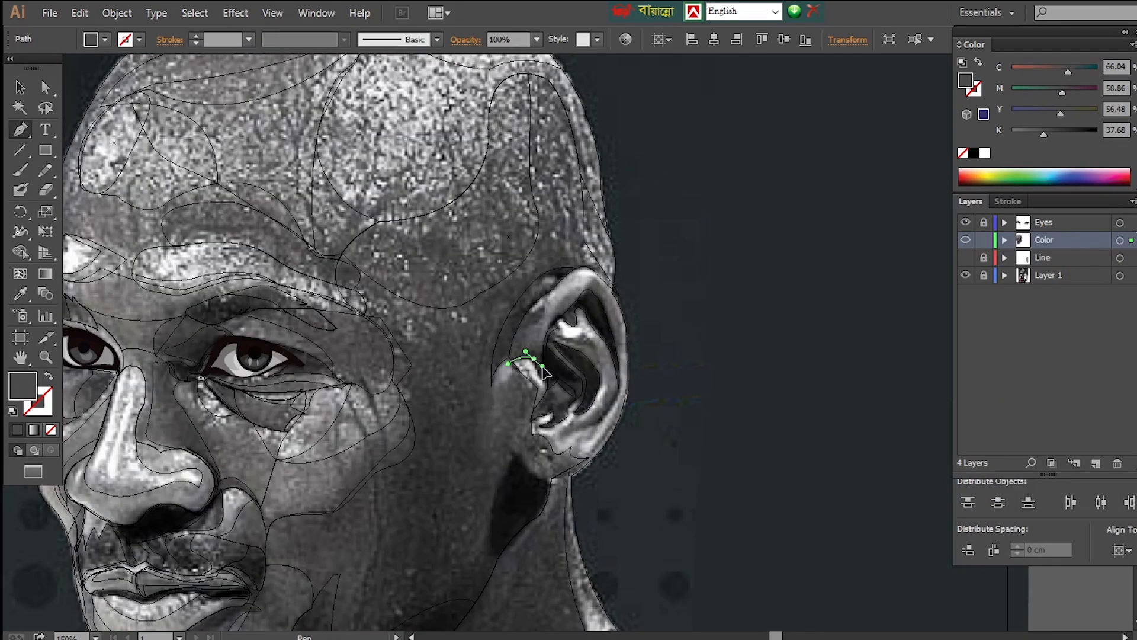
Trace grey shading shapes along the ear's front fold and inner ridge, comparing them with the photo in outline and preview
click(557, 380)
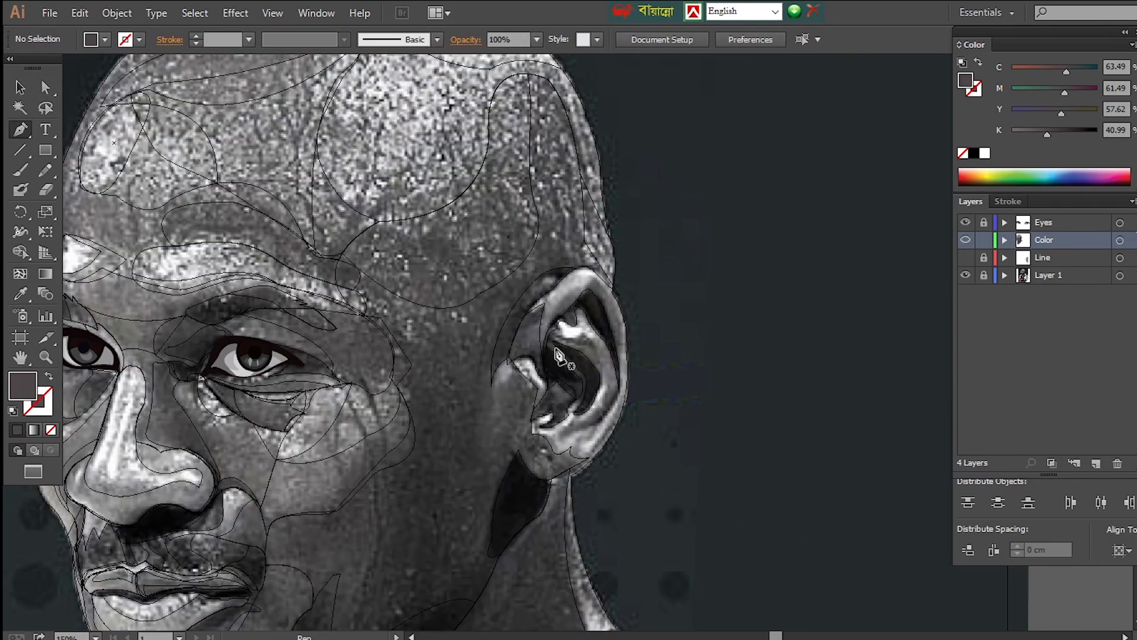
drag(582, 337, 604, 350)
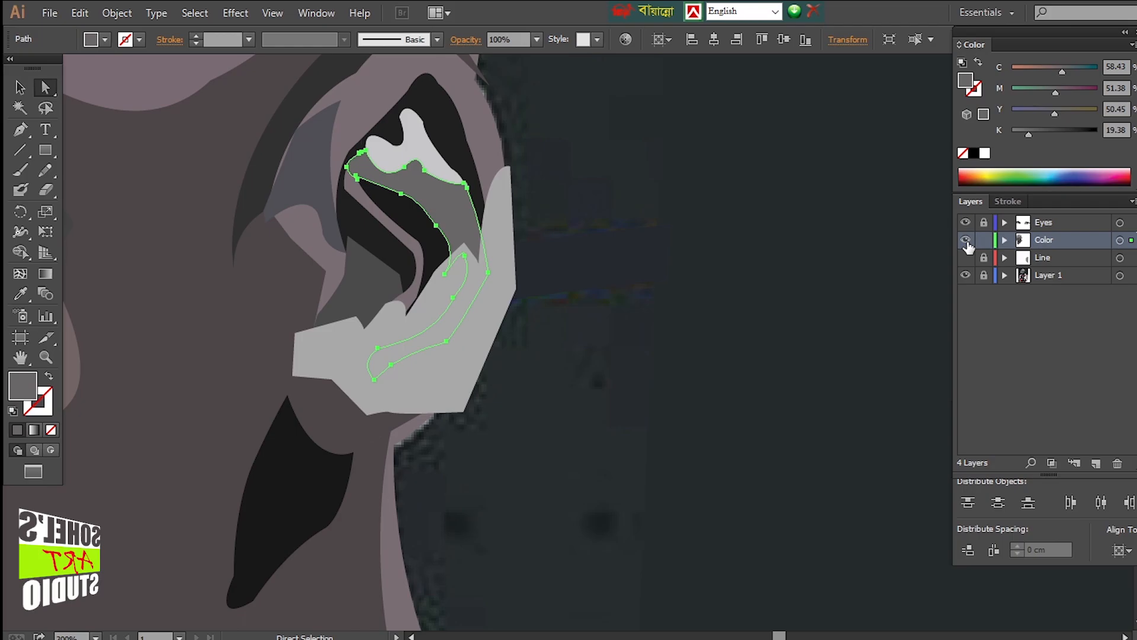
click(965, 239)
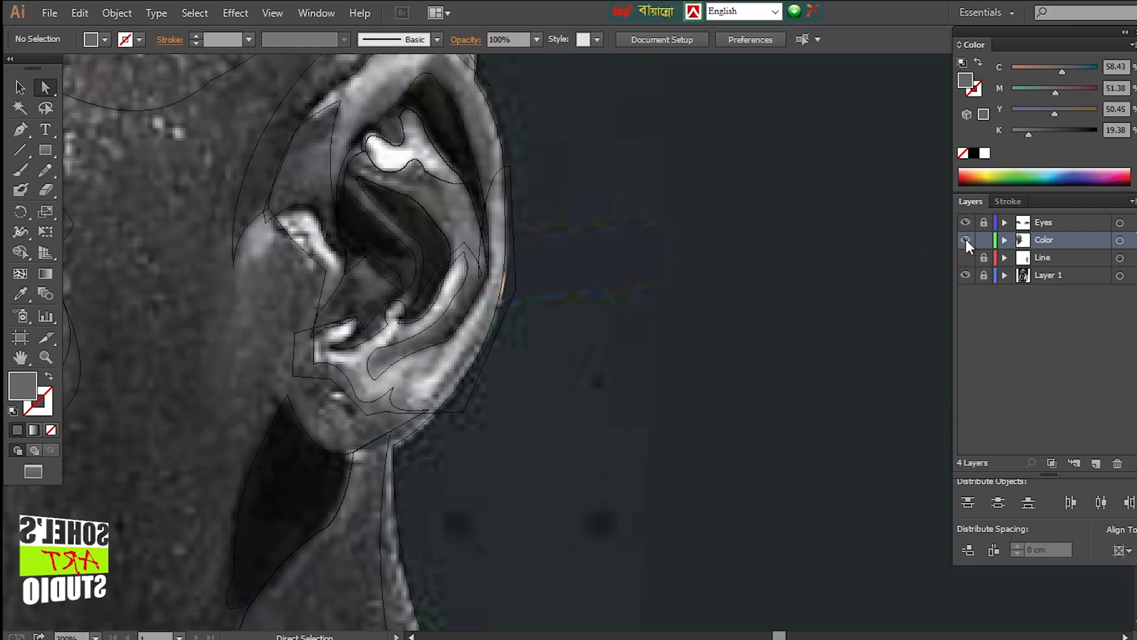
click(966, 239)
click(965, 239)
click(966, 240)
click(966, 240)
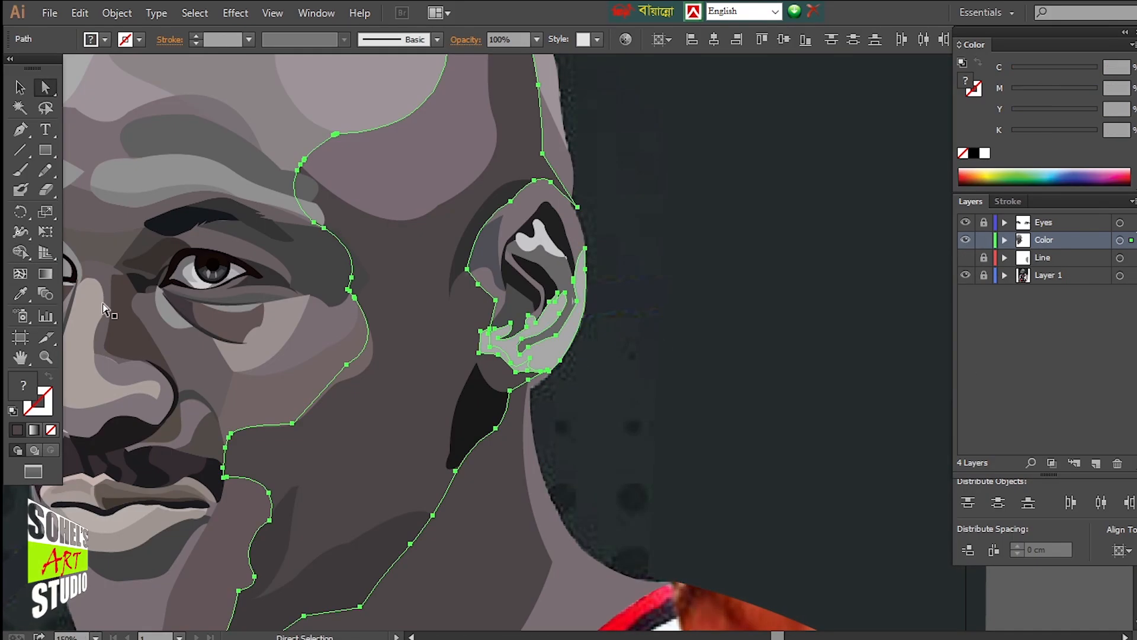
click(965, 240)
click(966, 240)
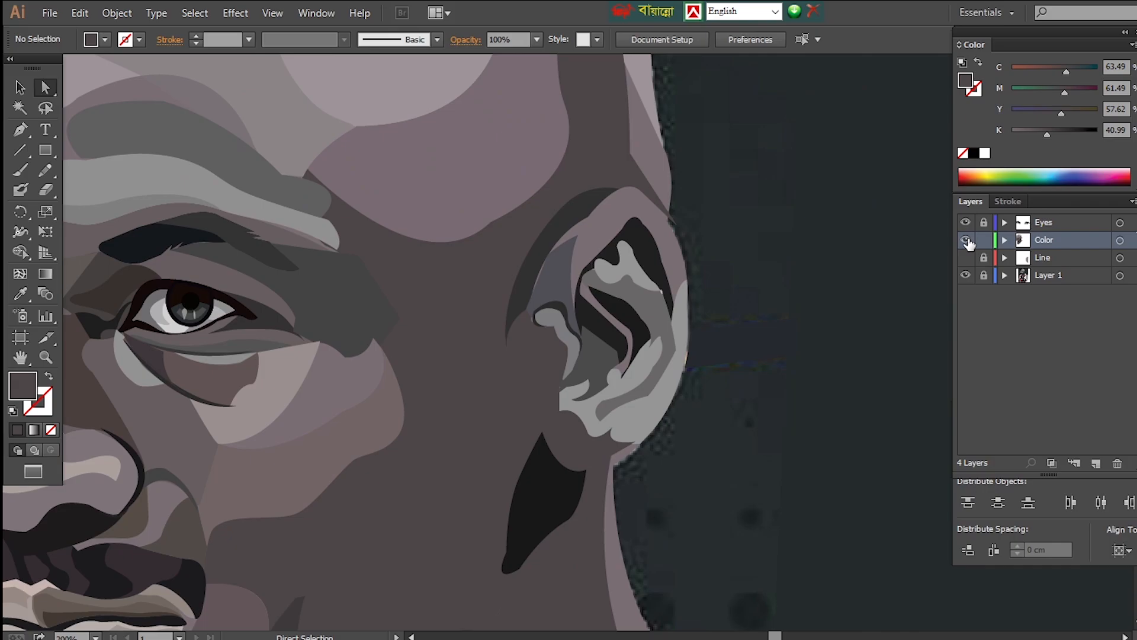
Trim the overlapping inner-ear shapes with the Shape Builder and trace a shading strip inside the lower ear rim
click(966, 240)
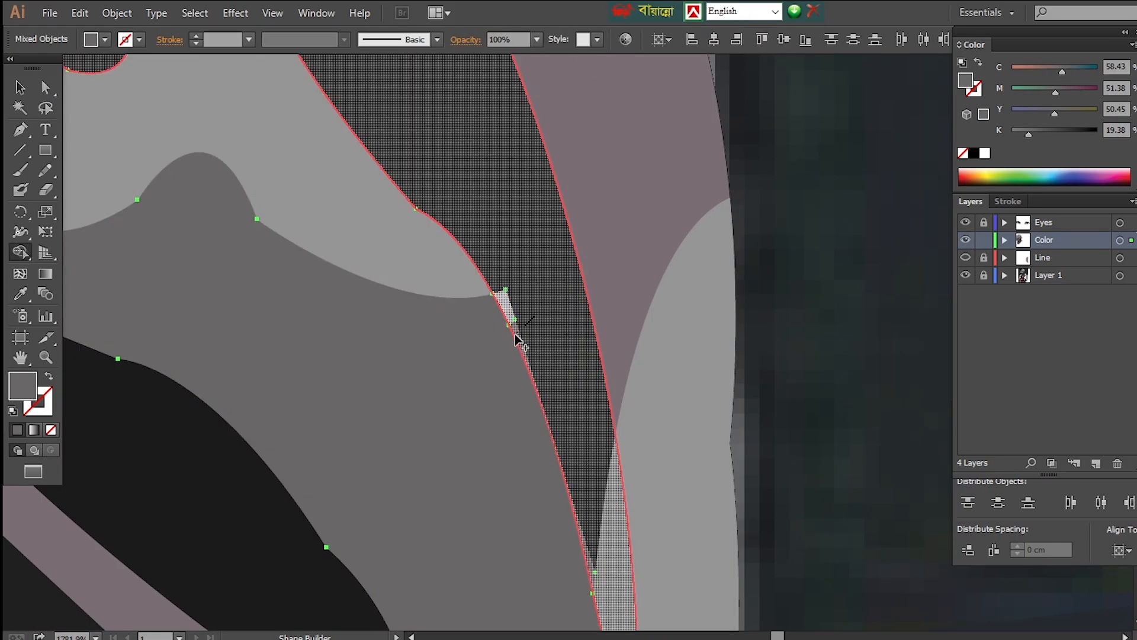
click(966, 239)
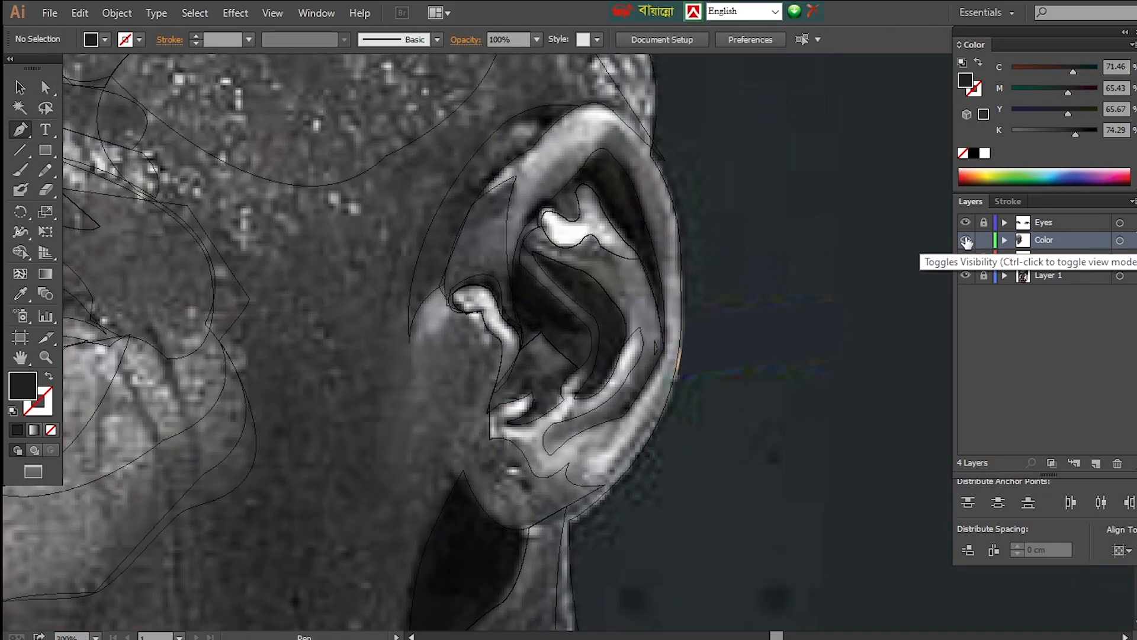
click(627, 394)
drag(602, 415, 591, 418)
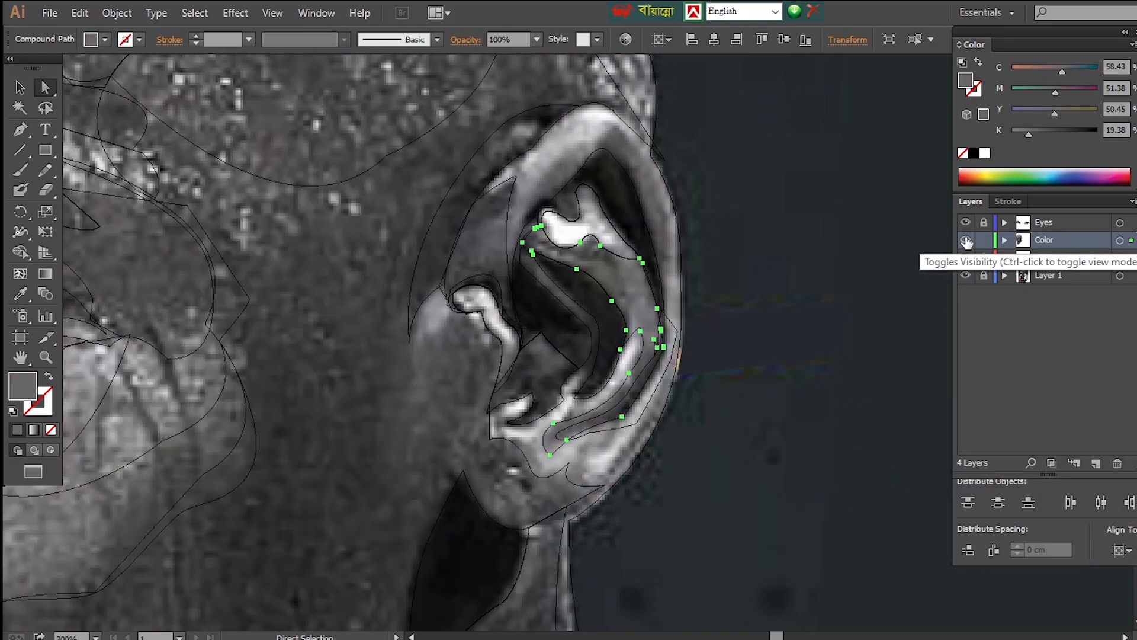
click(966, 239)
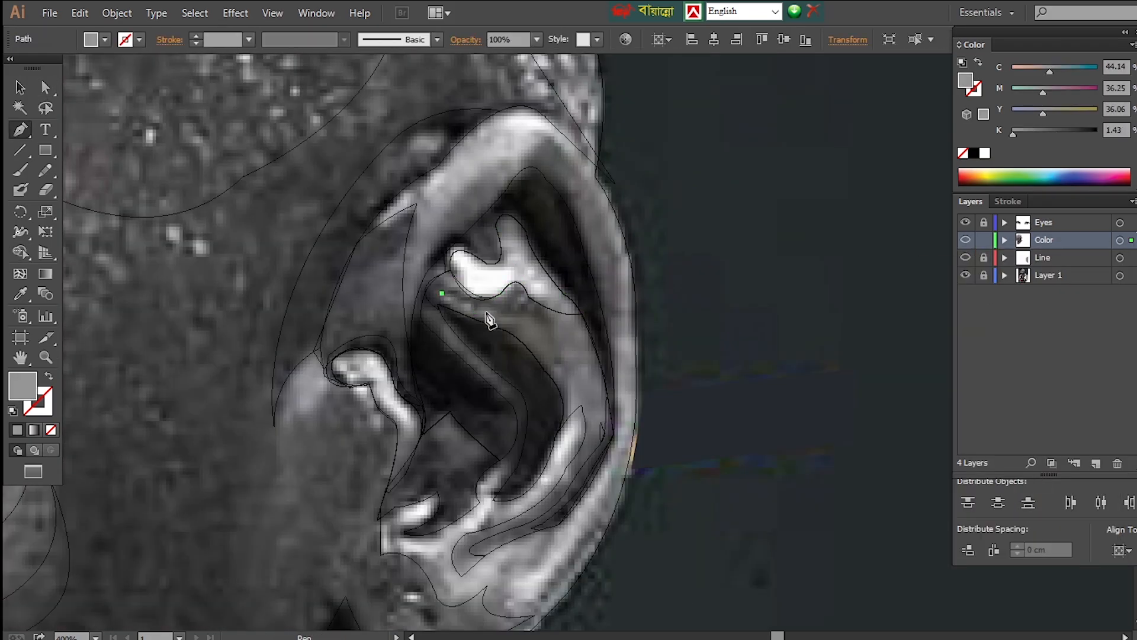
Trace a light grey shape under the upper inner-ear highlight and a darker grey strip down the fold in the ear's hollow
drag(562, 366, 565, 356)
click(442, 294)
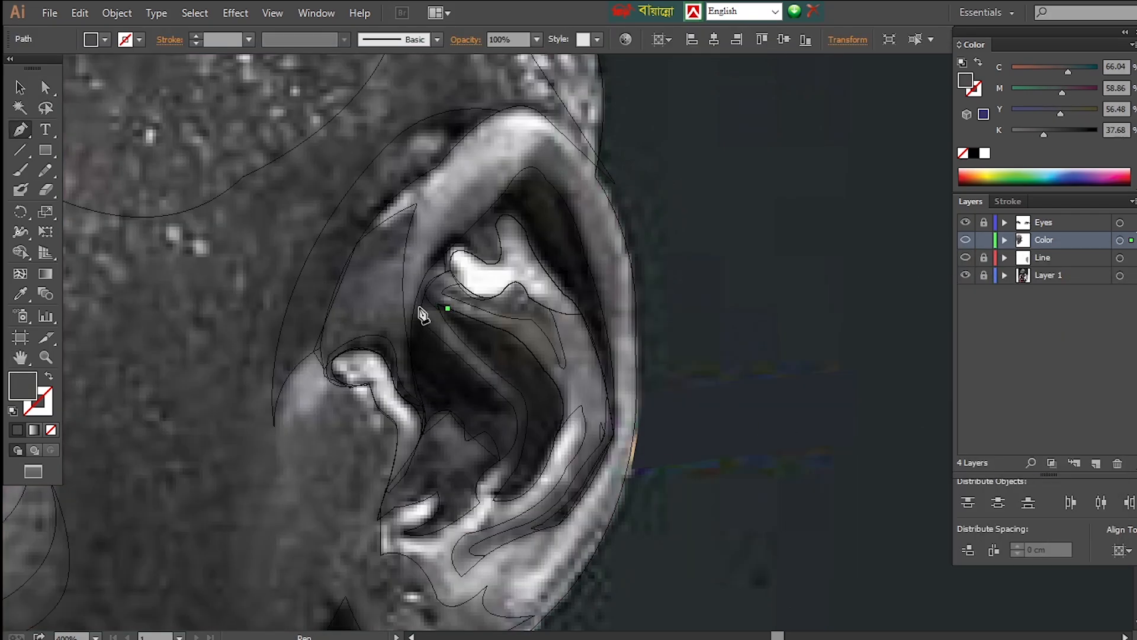
click(504, 483)
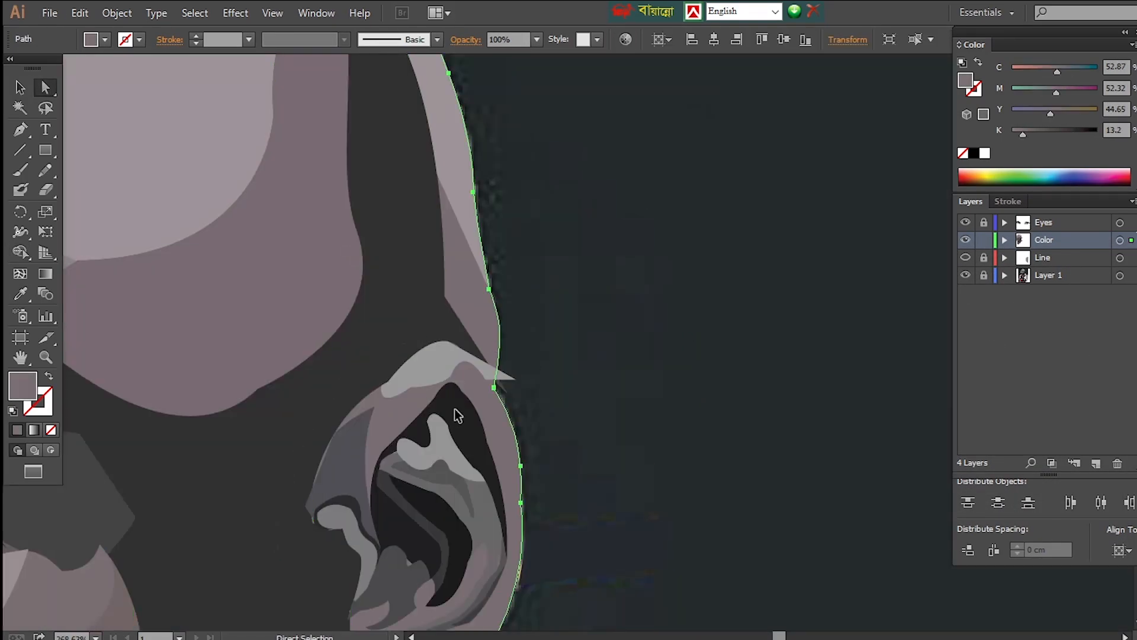
Move the overhanging end anchor of the light highlight on the ear's top rim towards the ear's outer edge
click(495, 378)
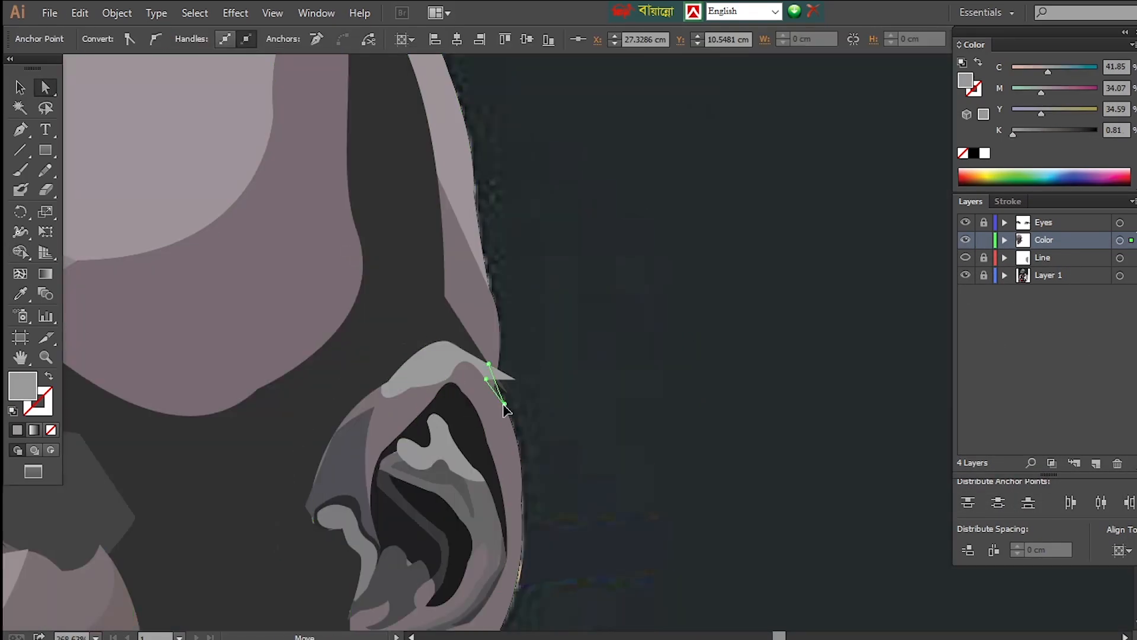
click(614, 380)
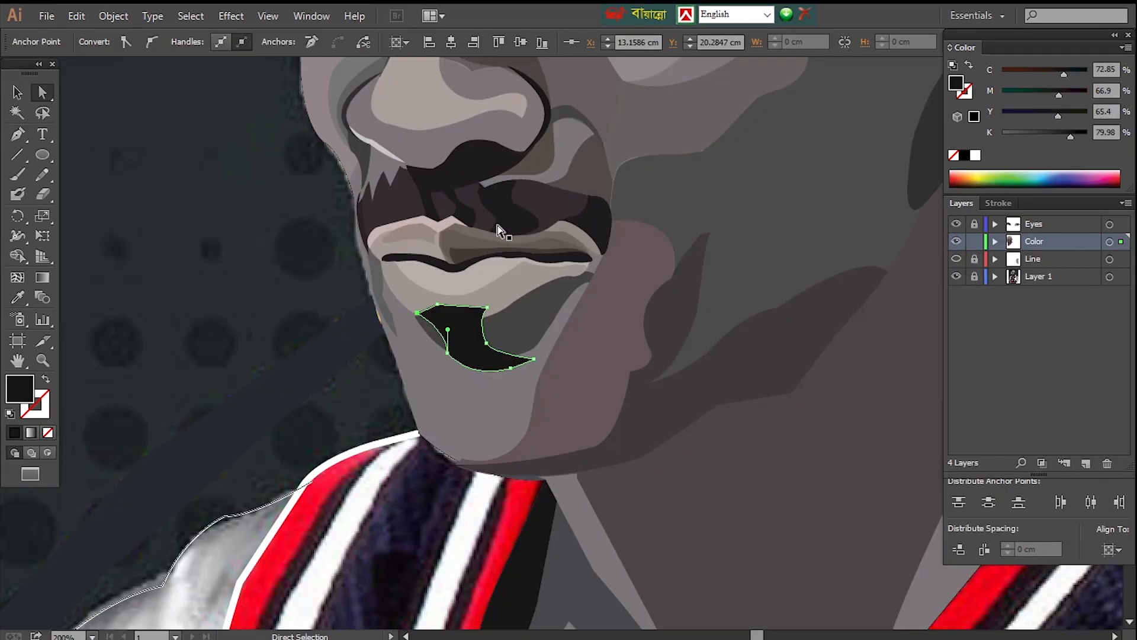
Trace a shading shape on the chin area below the lower lip against the photo in outline view
click(965, 239)
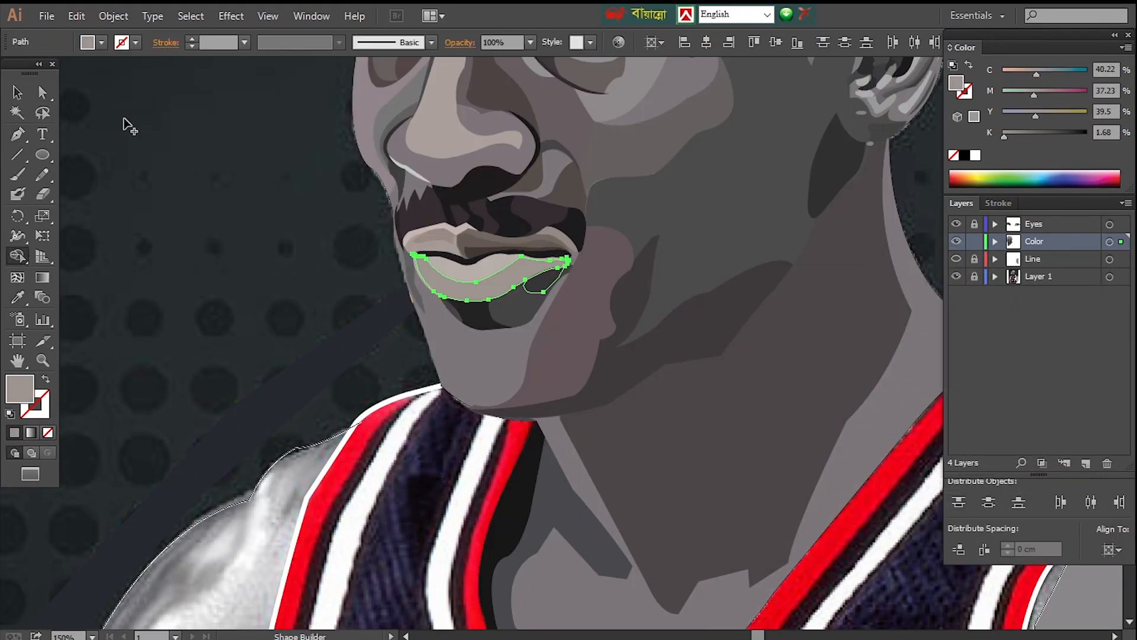
click(954, 242)
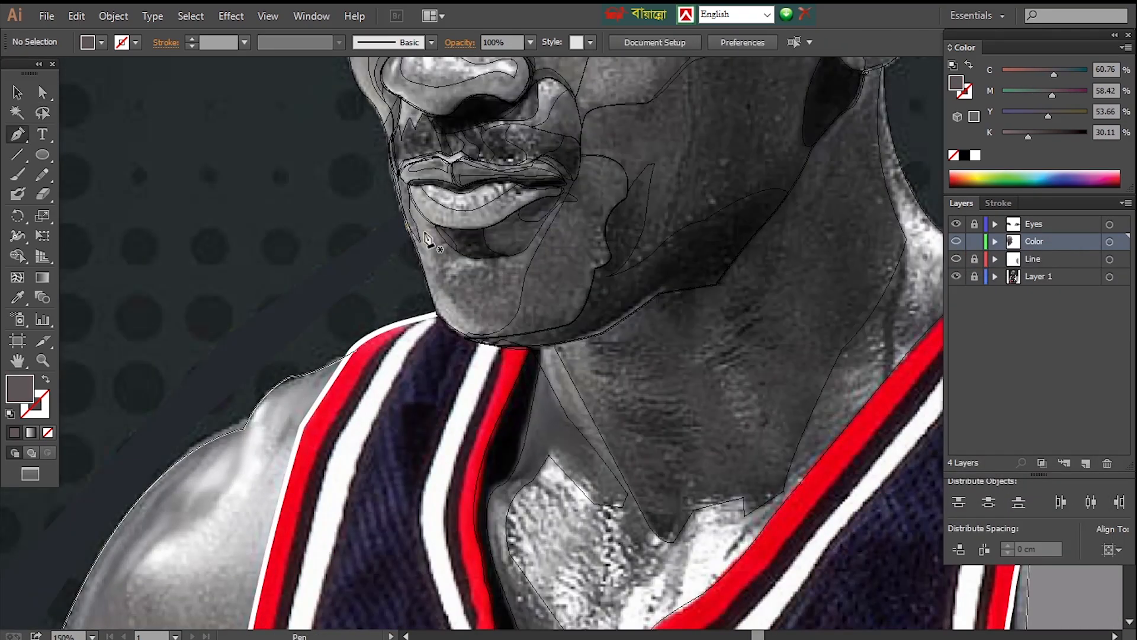
click(502, 331)
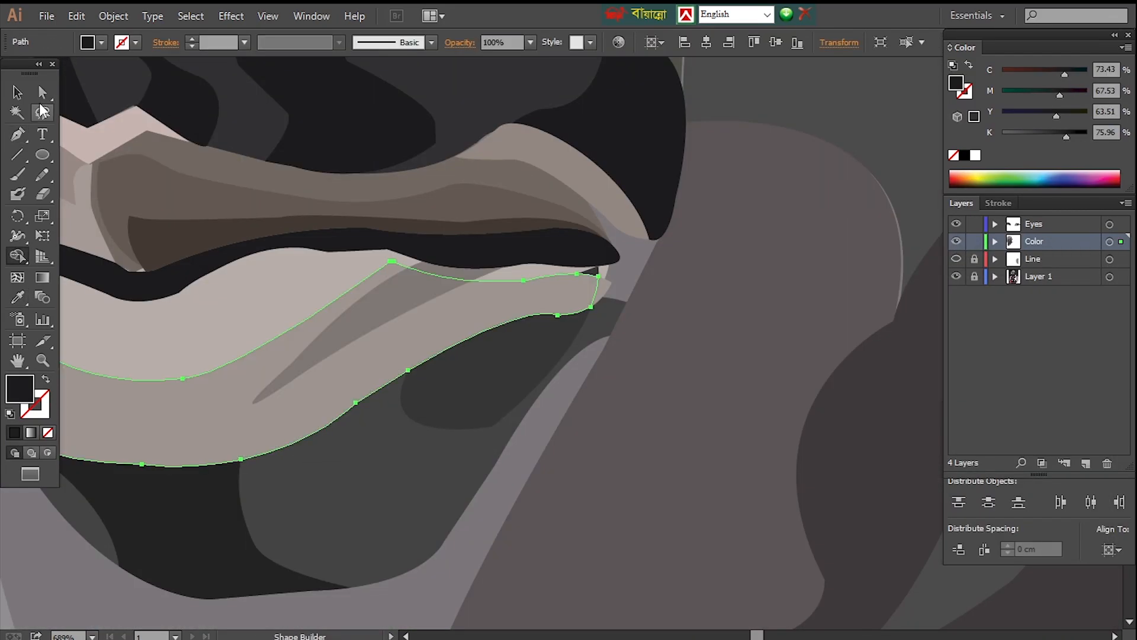
Pull the lower lip's upper-edge anchor onto the mouth line and trace a shape at the right mouth corner, slightly darkening its sampled lip colour
click(393, 261)
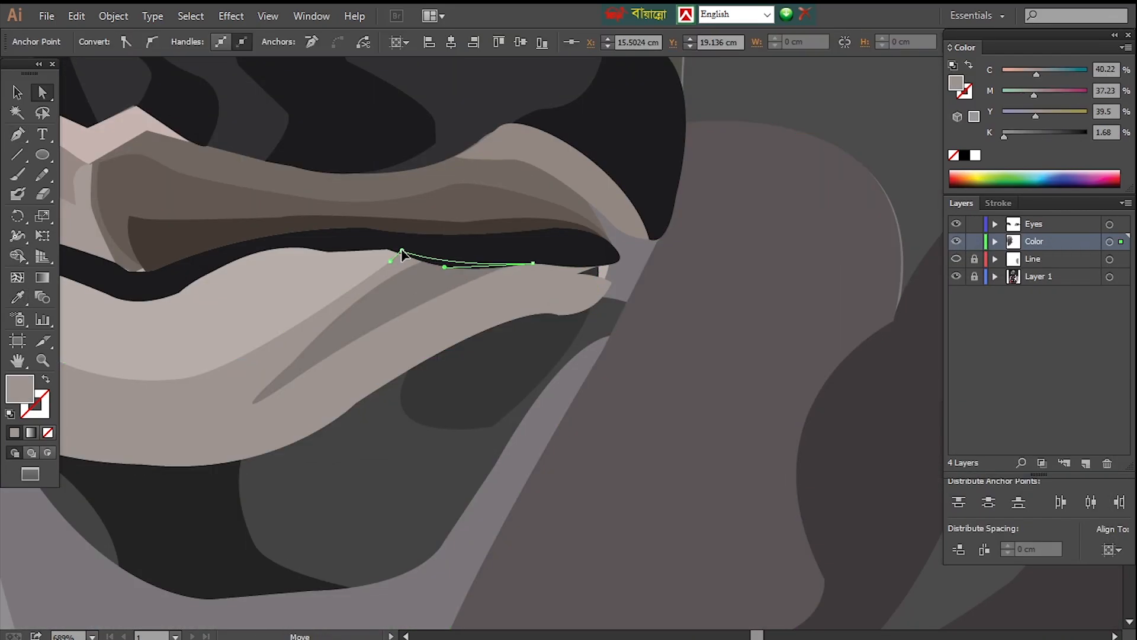
click(586, 289)
click(584, 290)
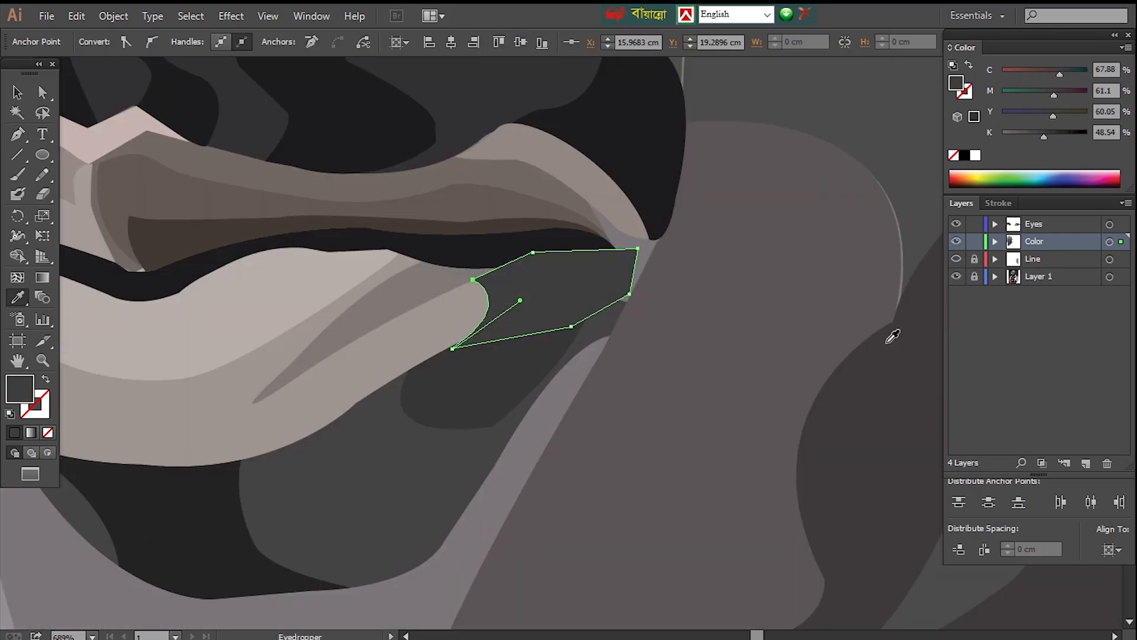
key(i)
drag(1036, 75, 1043, 74)
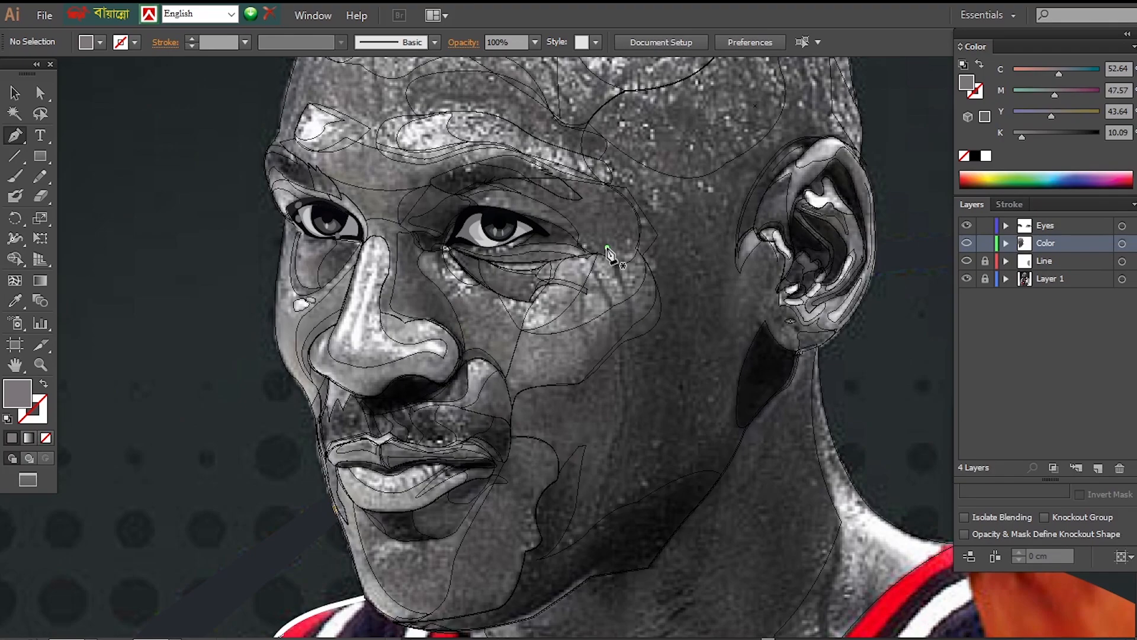
Trace the creases running from the right eye's outer corner down the cheek and style them as 5 pt grey strokes
click(614, 327)
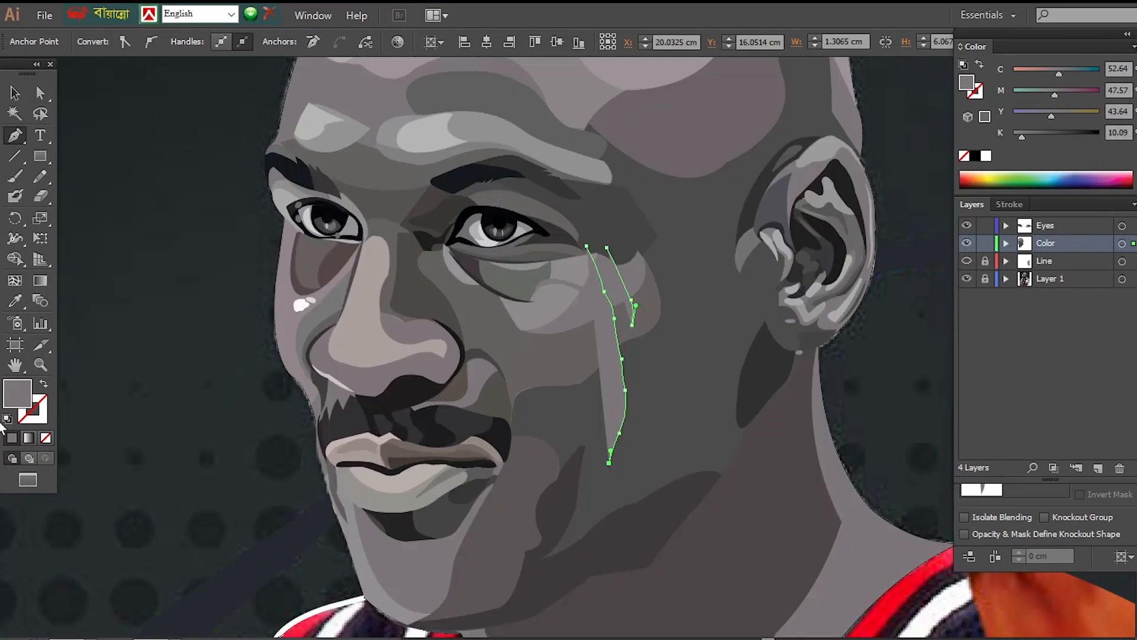
click(1010, 204)
click(965, 243)
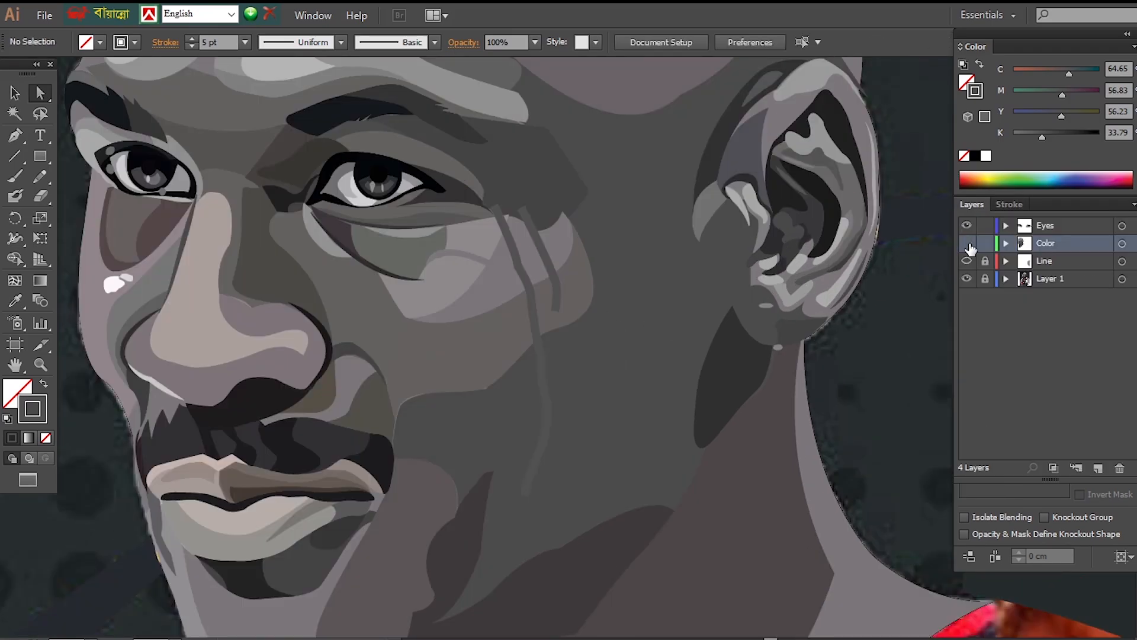
Refine the crease lines beside the right eye's outer corner against the photo
click(540, 249)
click(540, 248)
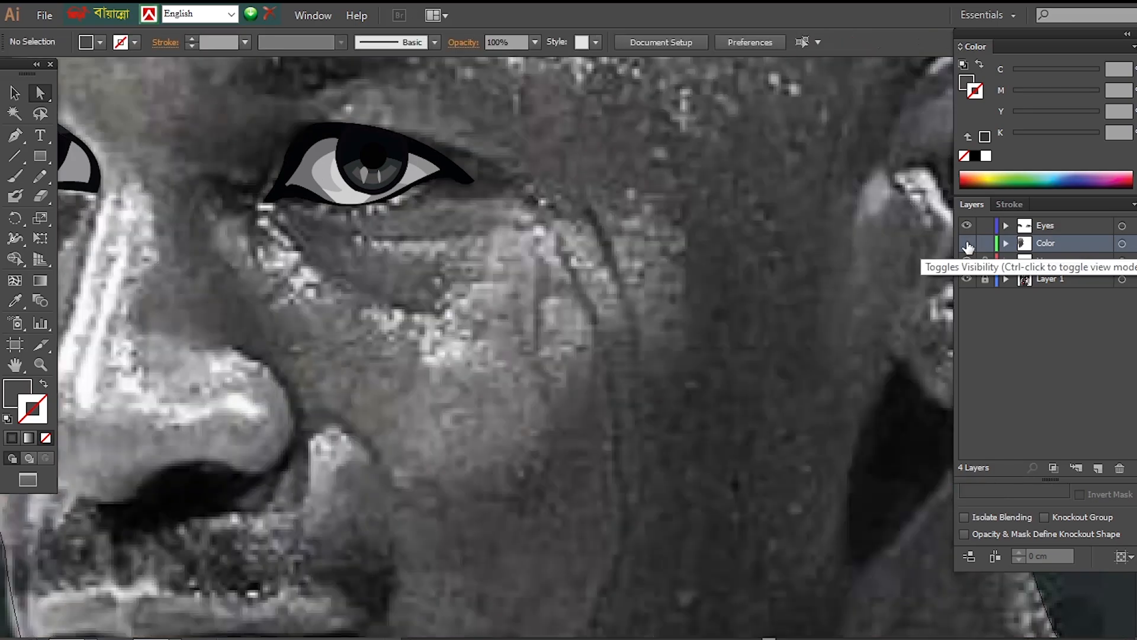
click(967, 244)
click(594, 212)
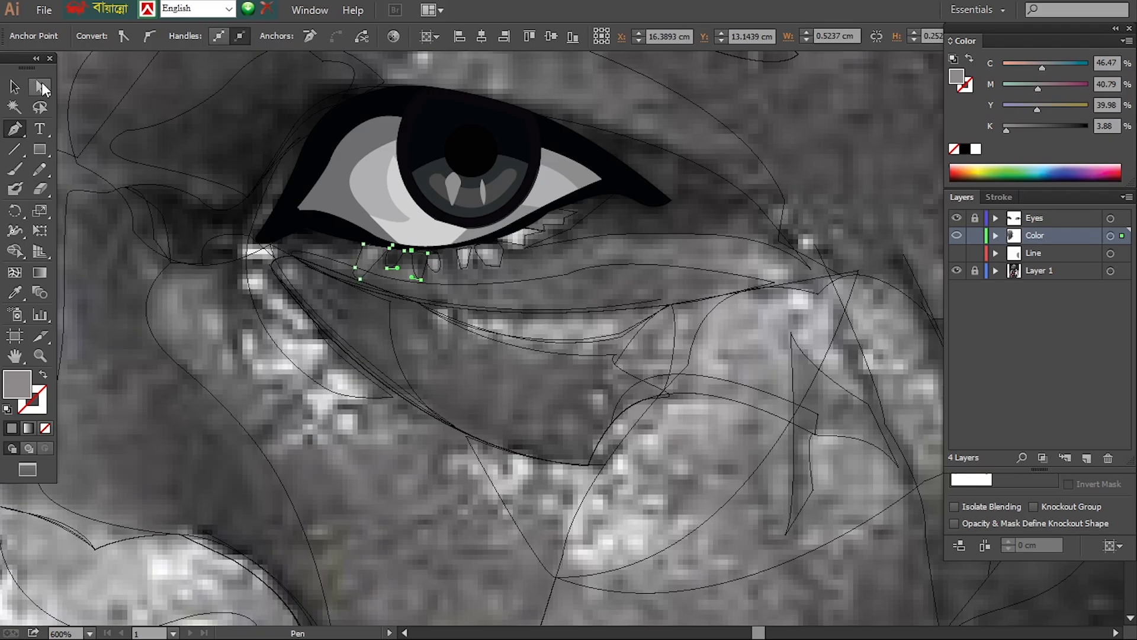
Refine the small lower-lash shapes beneath the right eye and place a light rounded-rectangle highlight at its inner corner
click(408, 256)
click(362, 284)
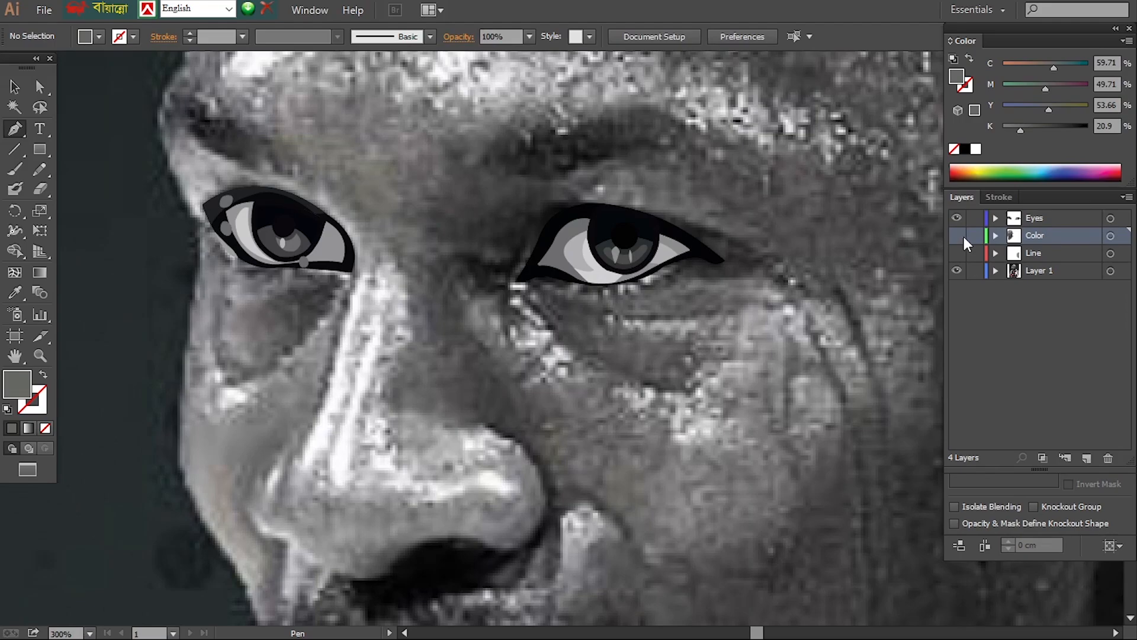
drag(40, 149, 81, 172)
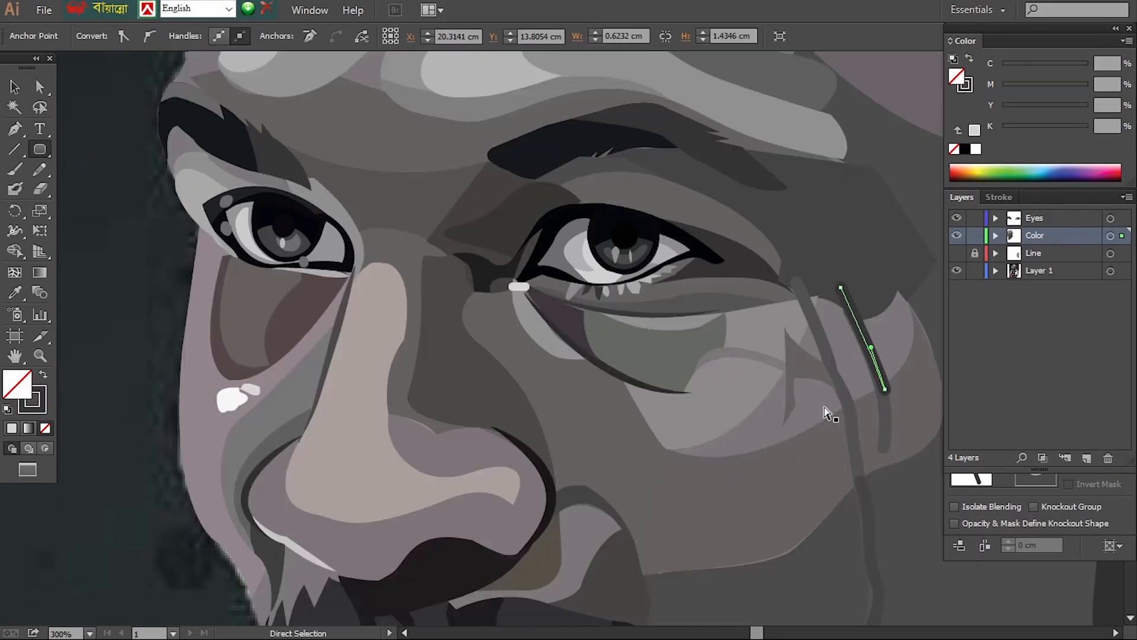
Trace the two thin branching veins on the forehead above the right eyebrow as narrow filled shapes against the photo
click(981, 244)
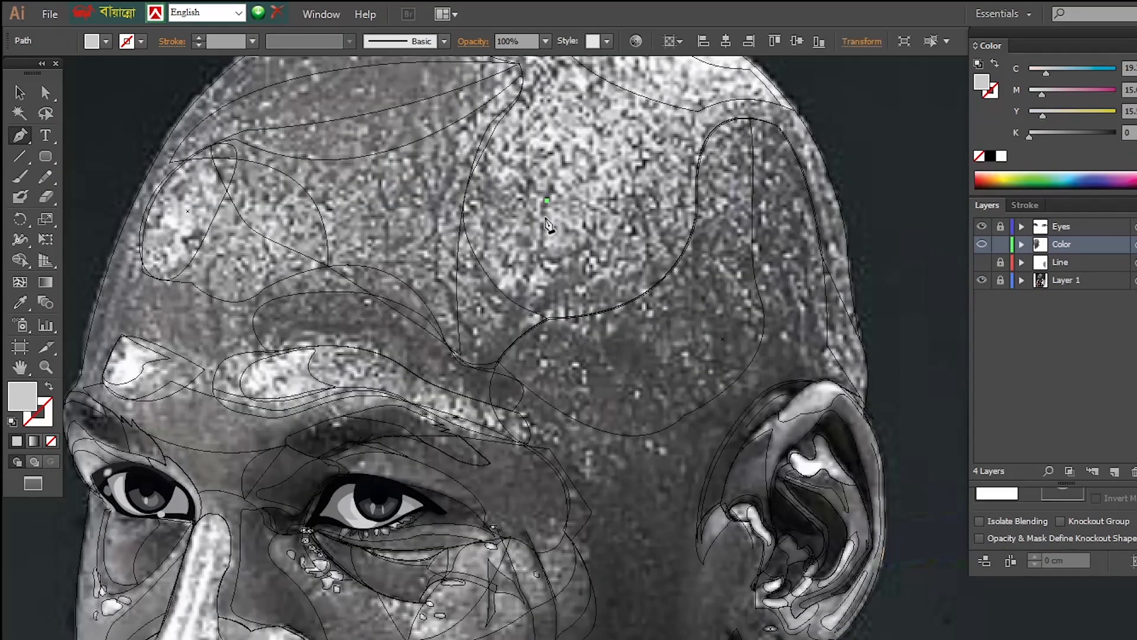
click(519, 333)
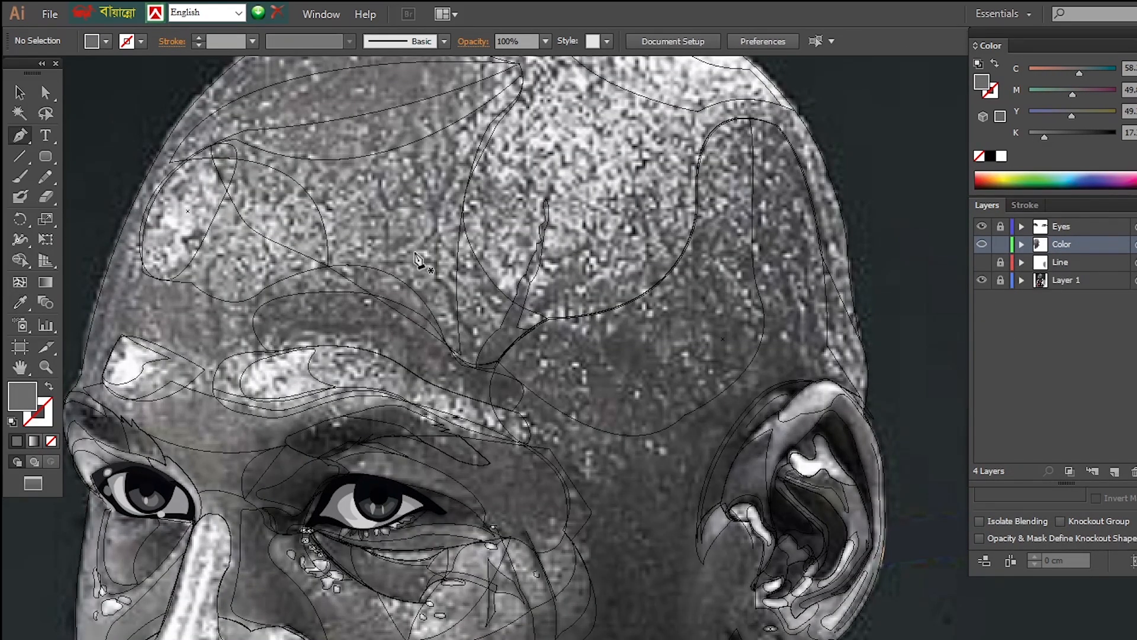
click(440, 212)
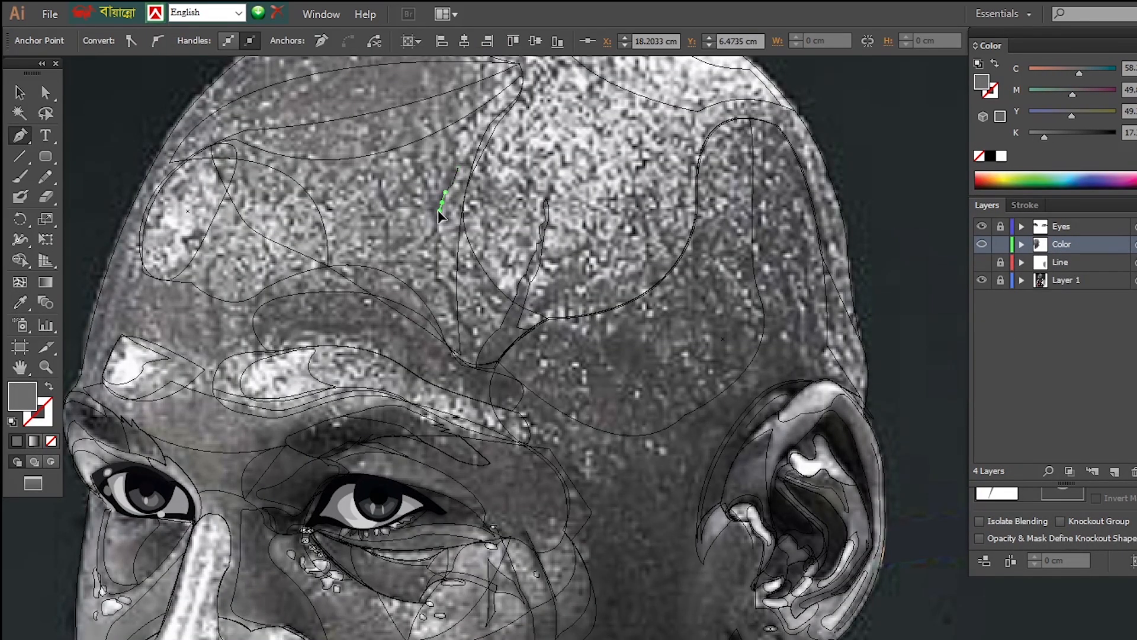
right_click(487, 348)
key(Escape)
key(ctrl+plus)
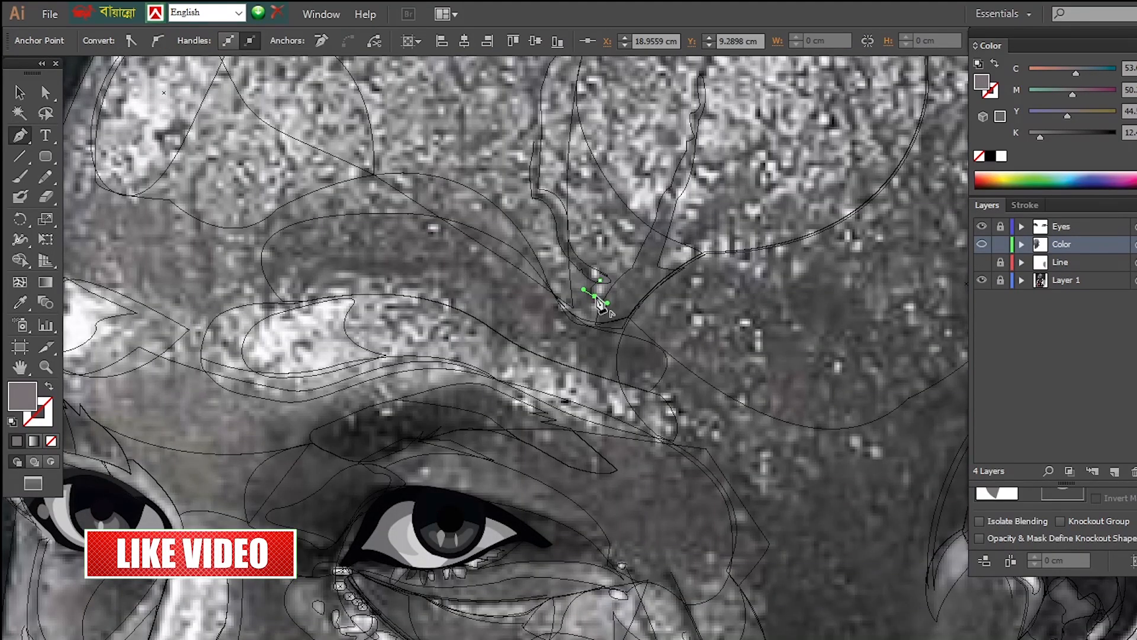
click(978, 244)
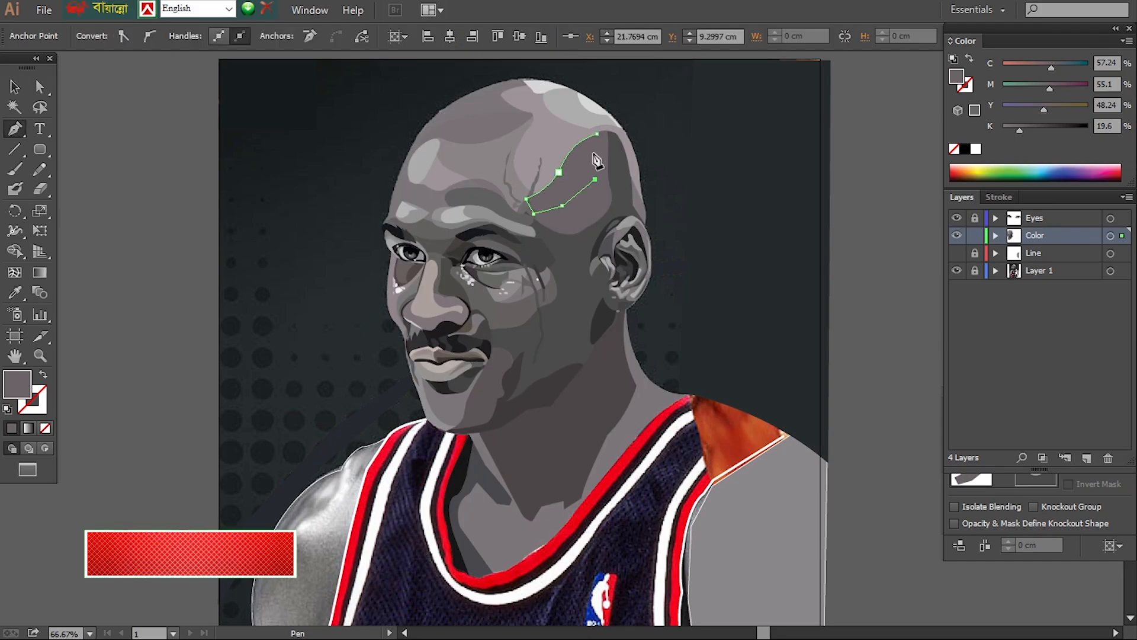
Finish the curved shading shape on the temple above the ear and check it against the photo
ctrl+click(845, 208)
click(956, 270)
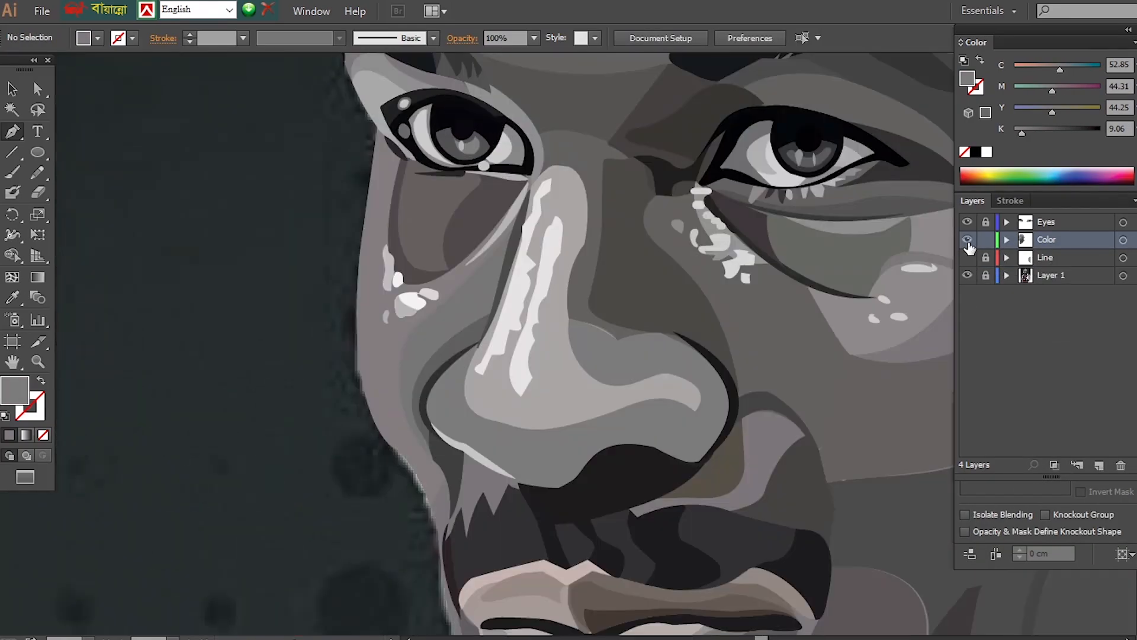
Trace an irregular highlight across the tip of the nose against the photo, with the color shapes shown as outlines
ctrl+click(967, 240)
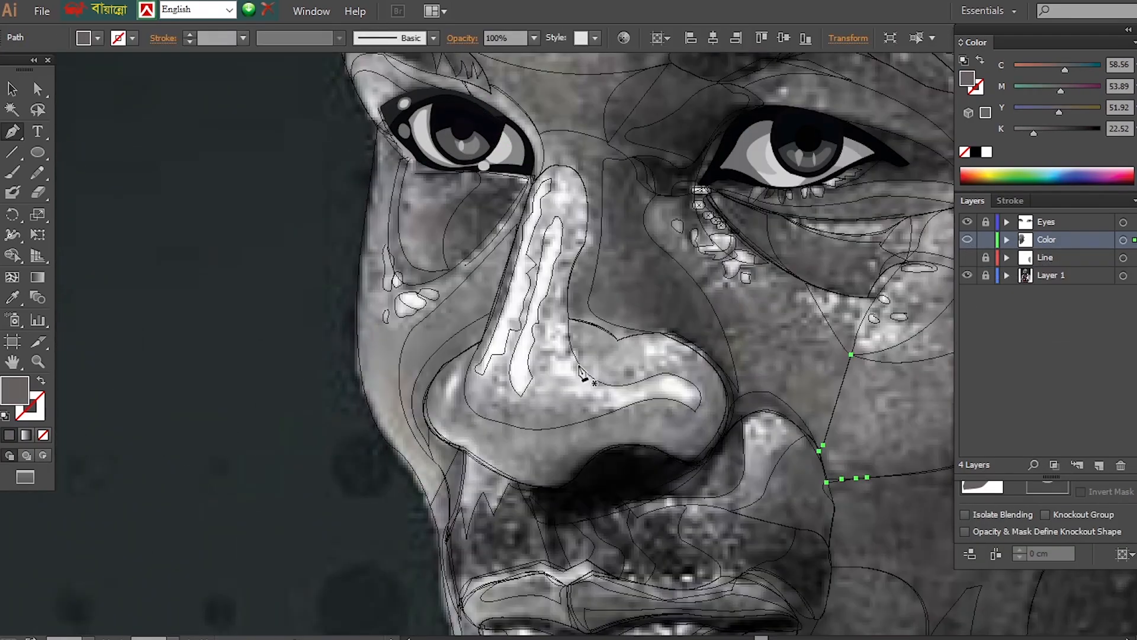
key(n)
mouse_move(580, 374)
mouse_down()
mouse_move(597, 393)
mouse_move(658, 379)
mouse_move(610, 370)
mouse_up()
key(ctrl+y)
key(ctrl+y)
key(ctrl+shift+a)
key(ctrl+y)
double_click(14, 389)
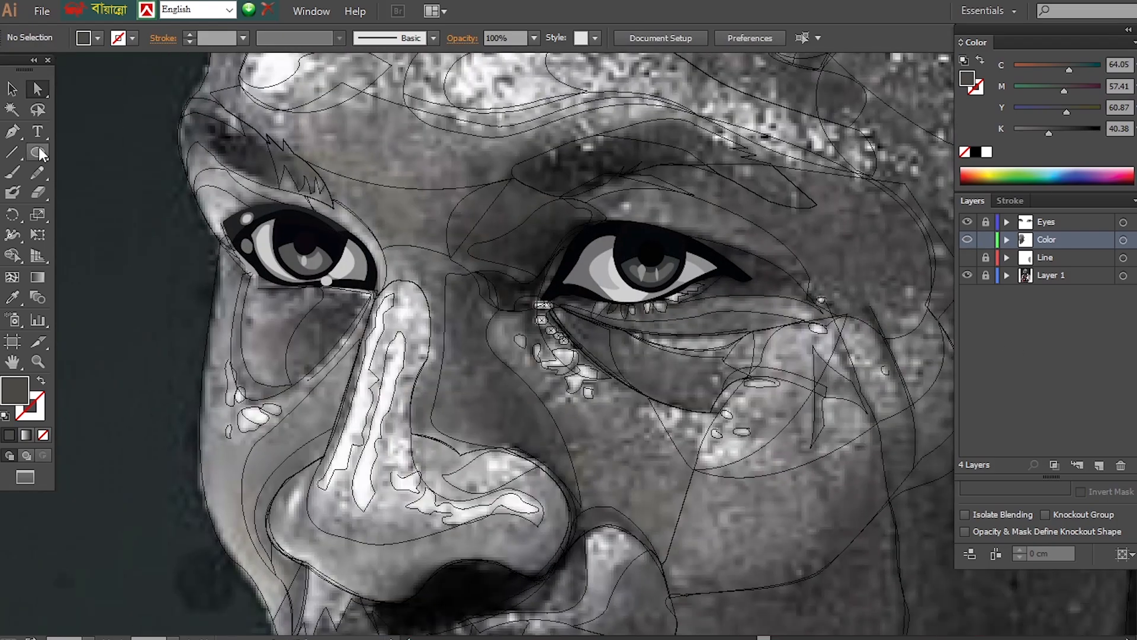
Refine the cheek shading shape beneath the right eye against the photo
click(967, 239)
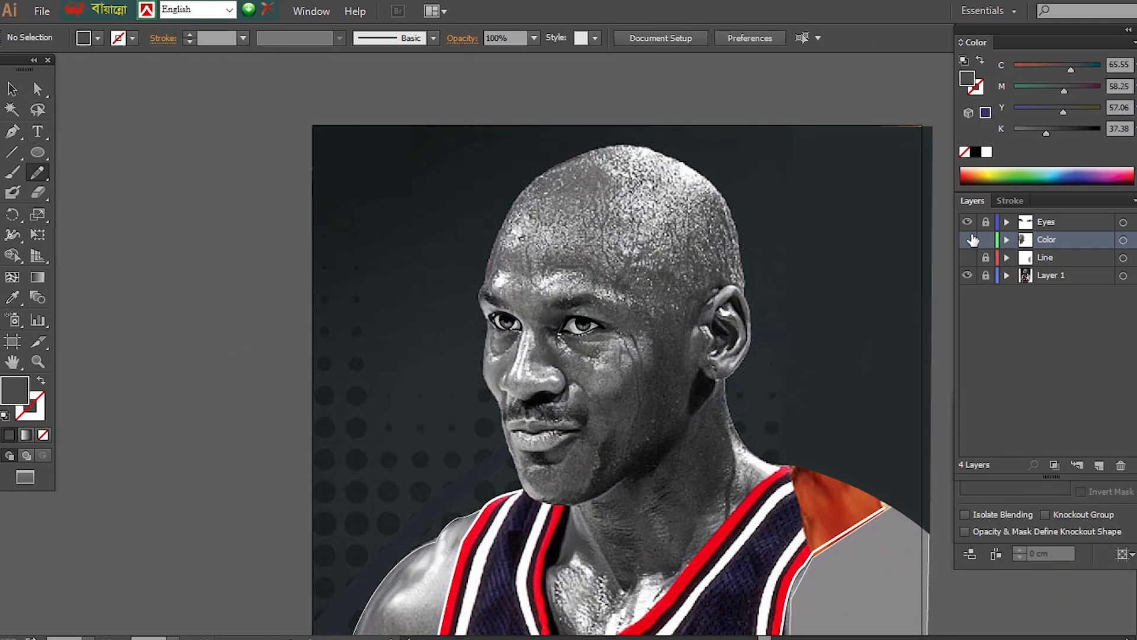
ctrl+click(969, 240)
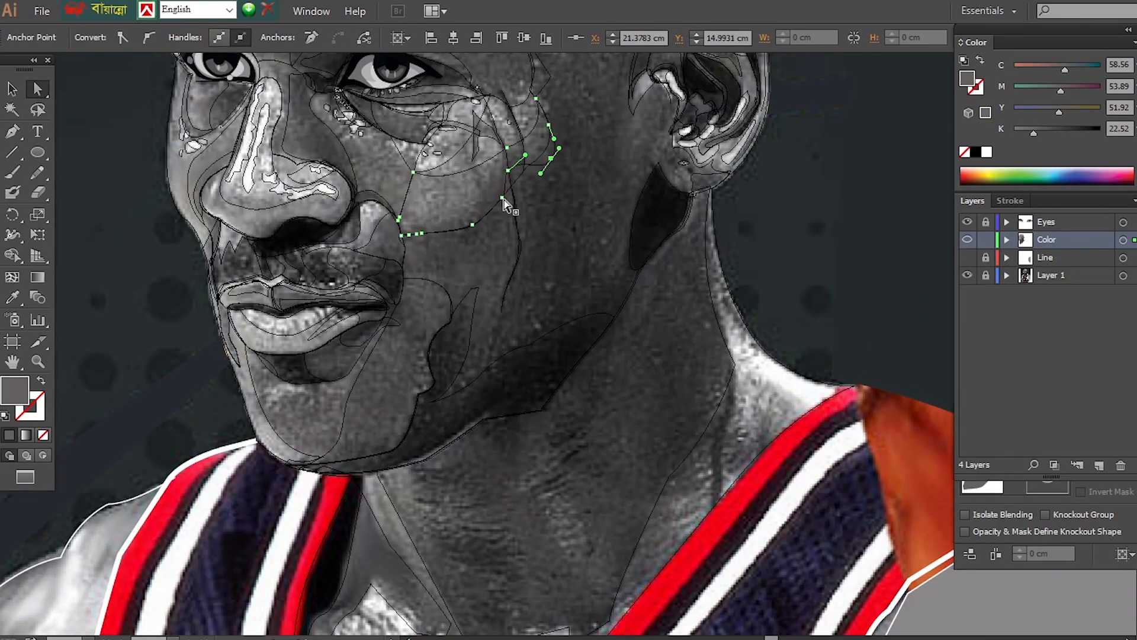
key(p)
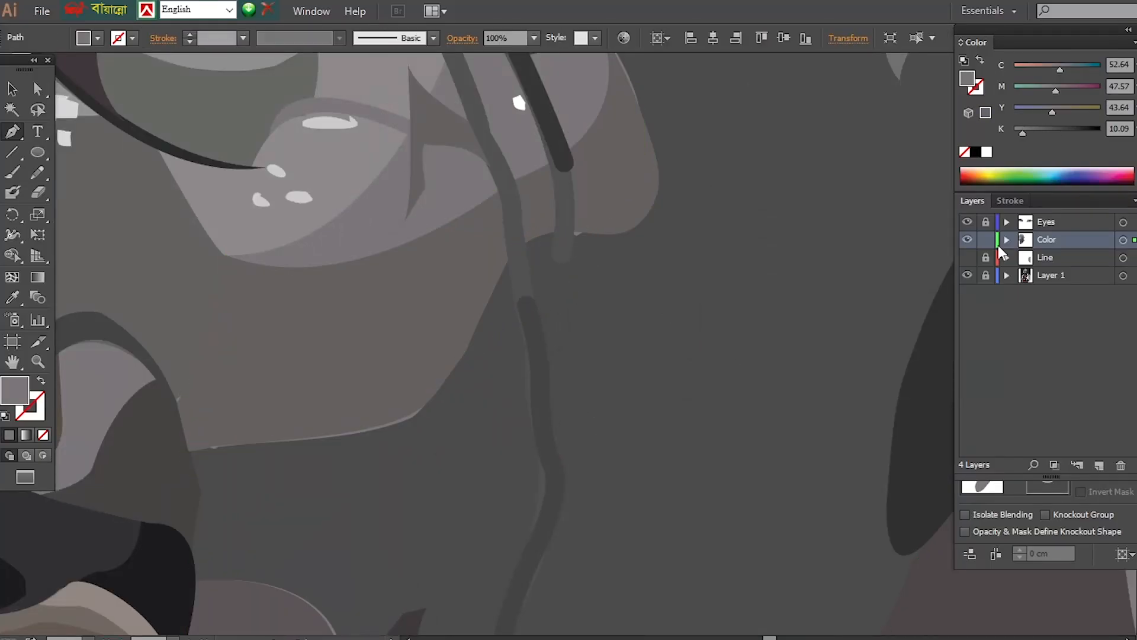
click(967, 240)
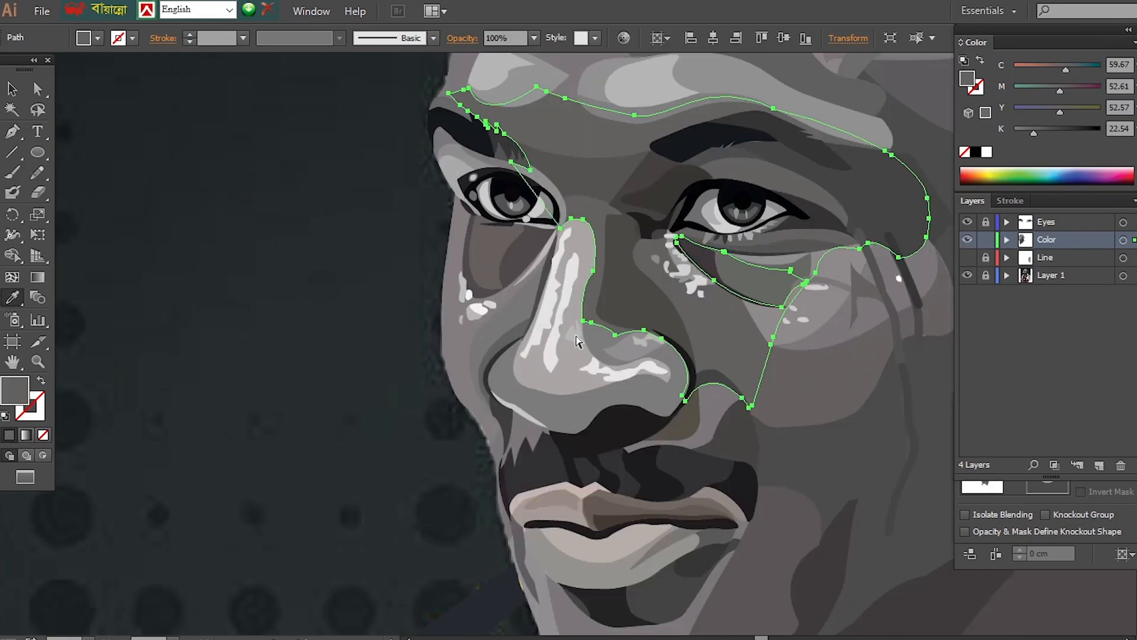
Compare the vector shading of the face and head with the underlying photo by toggling the Color layer's visibility
click(967, 239)
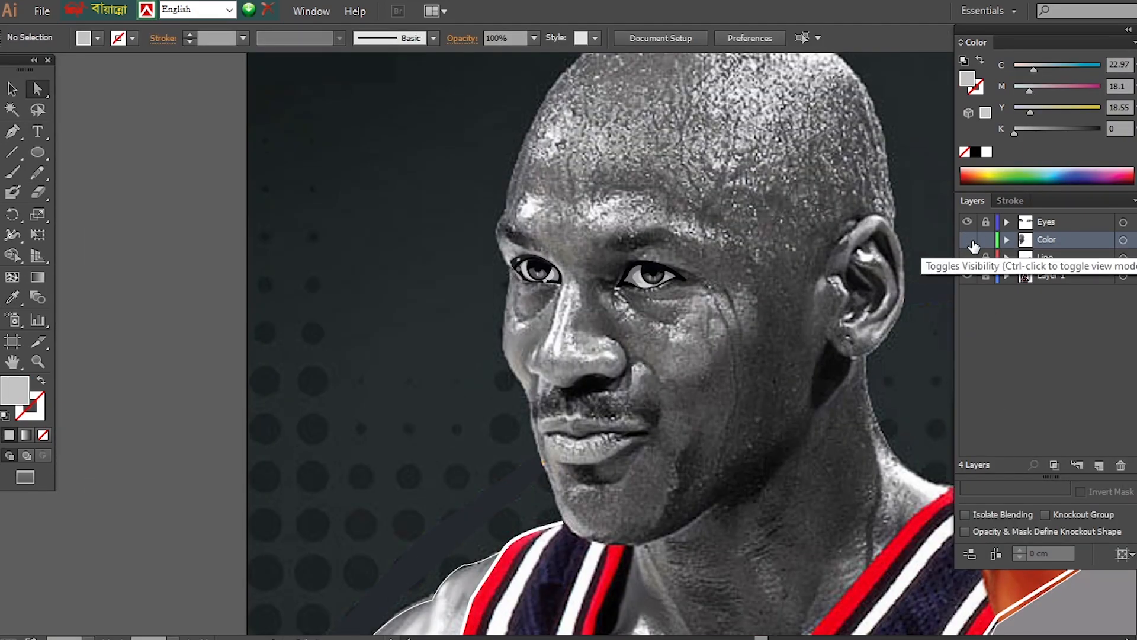
click(967, 239)
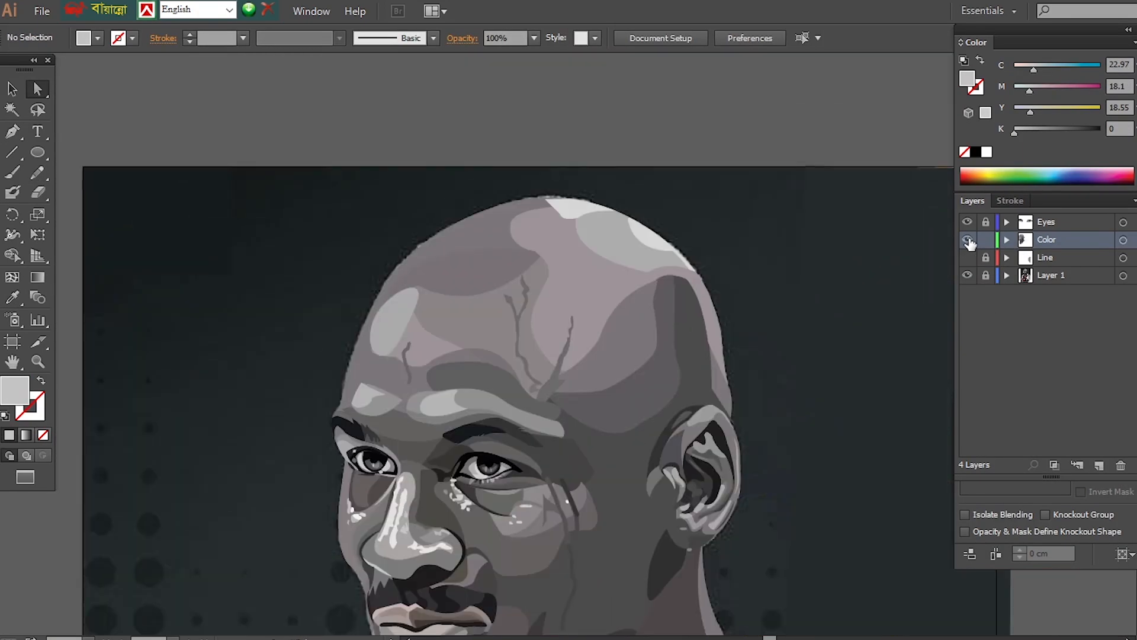
click(713, 349)
click(967, 239)
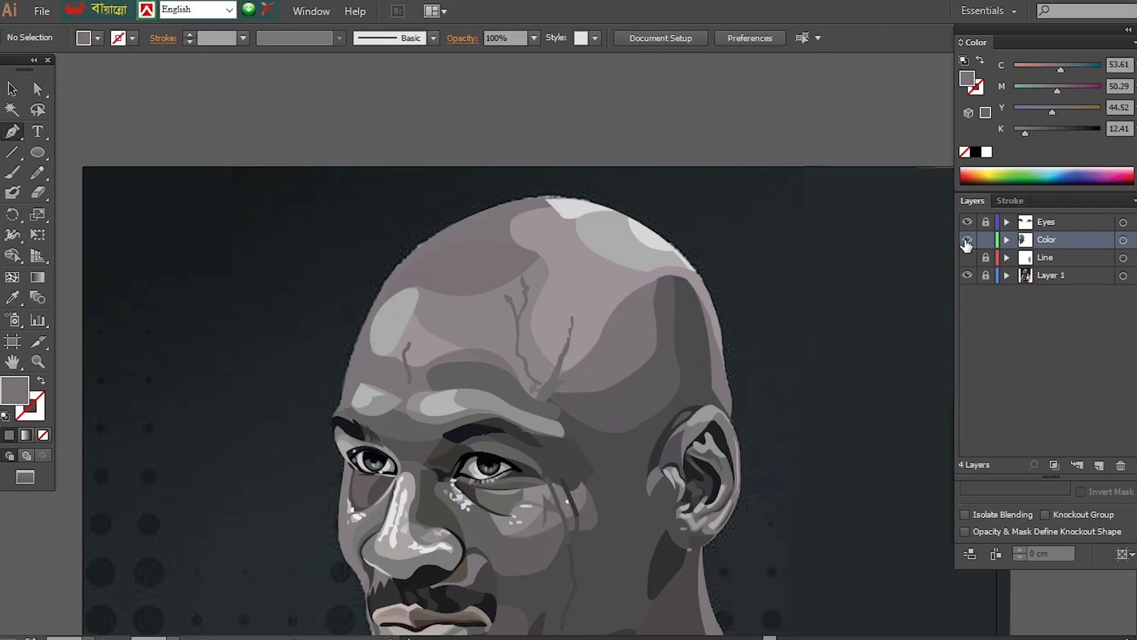
click(967, 240)
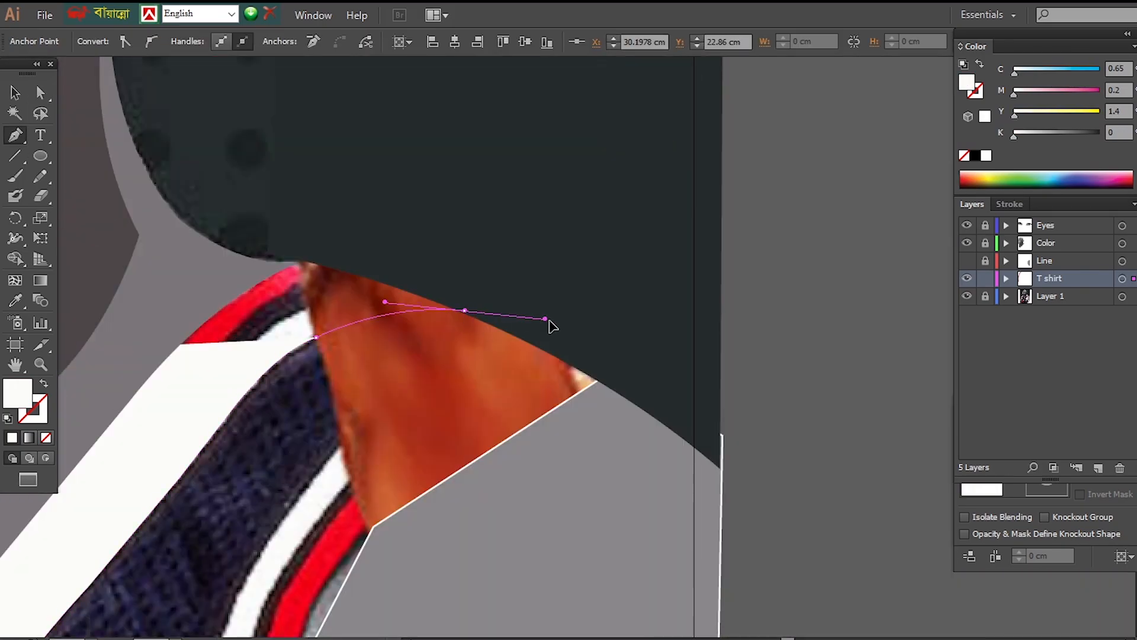
Trace the dark band between the collar's red and white stripes as an unfilled shape on the T shirt layer
key(slash)
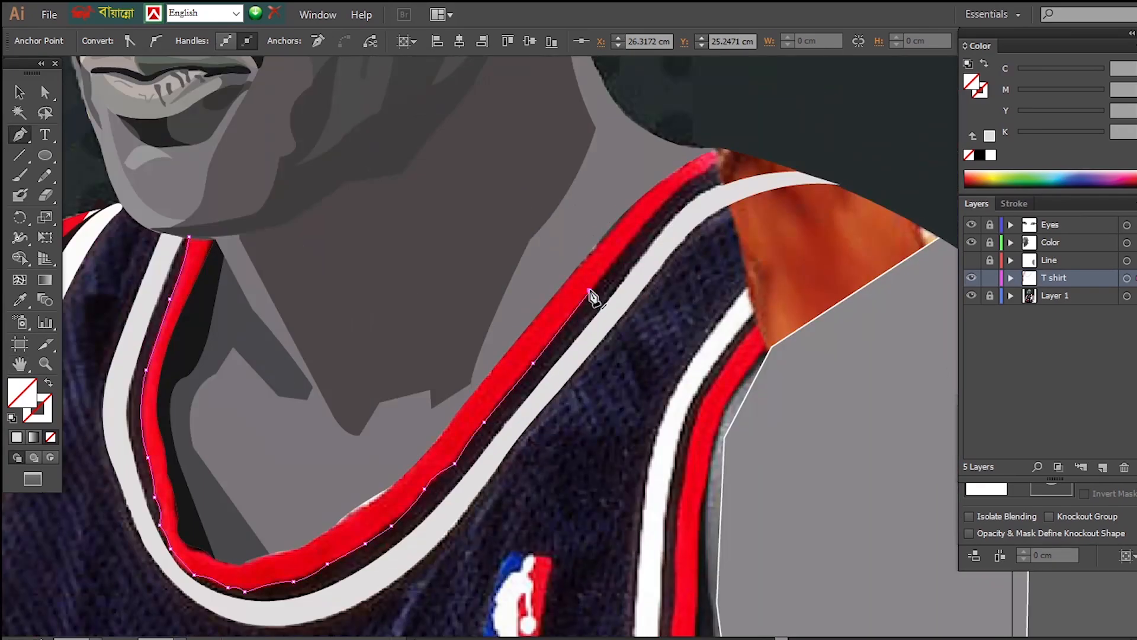
click(782, 156)
click(821, 170)
click(798, 176)
click(678, 228)
click(607, 318)
click(526, 413)
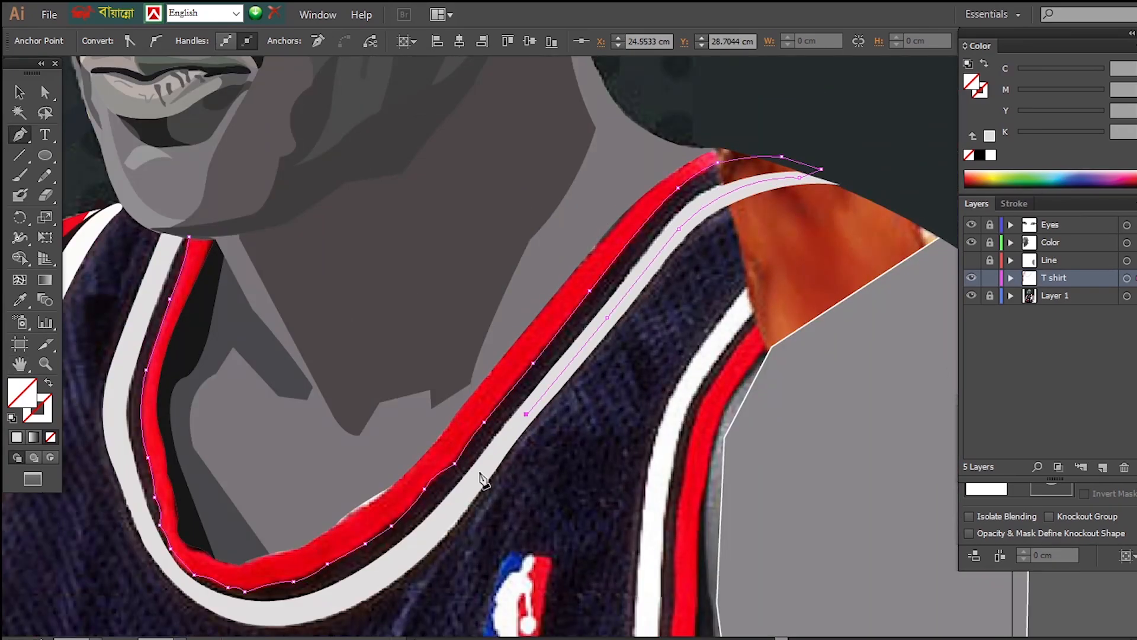
click(190, 246)
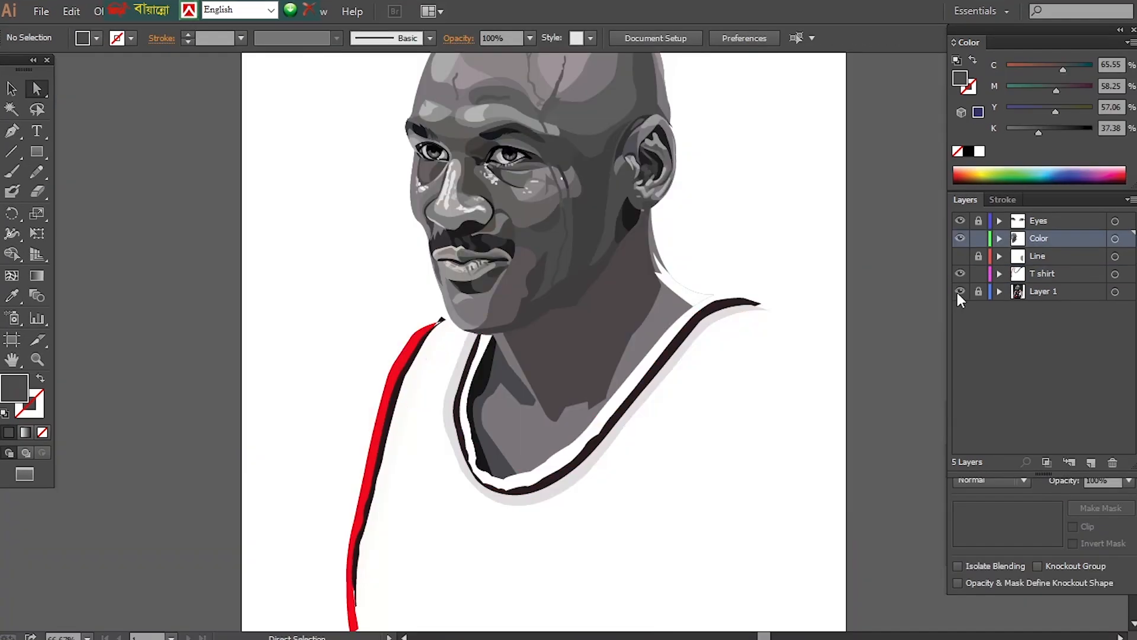
Trace the collar's red stripe around the neckline as an unfilled shape, overlapping the dark band
click(960, 238)
click(960, 238)
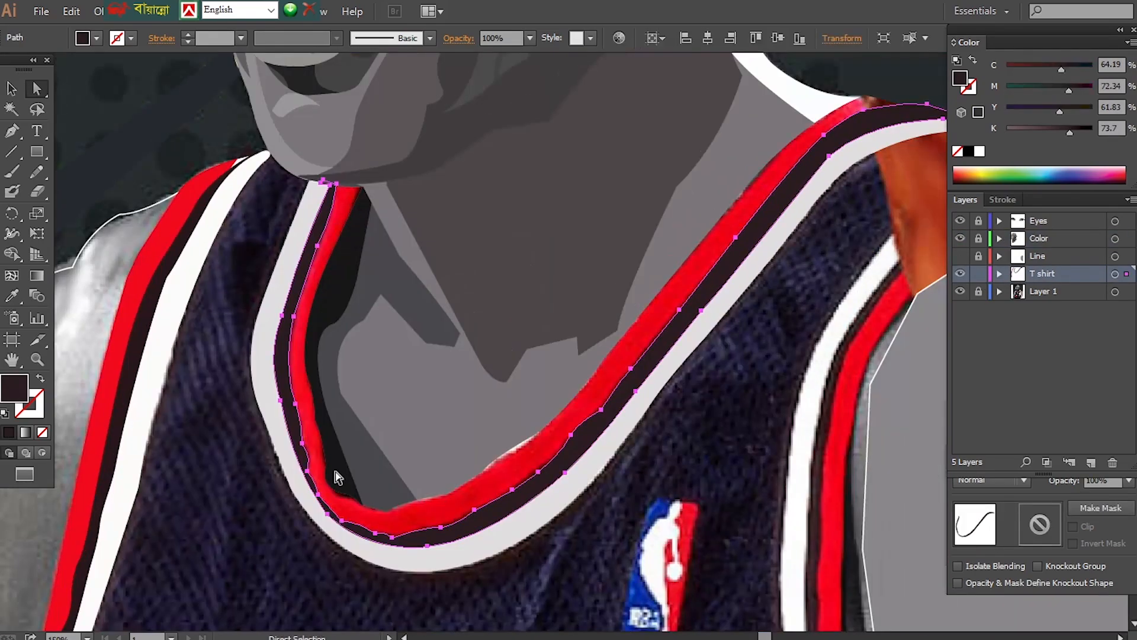
drag(295, 327, 305, 373)
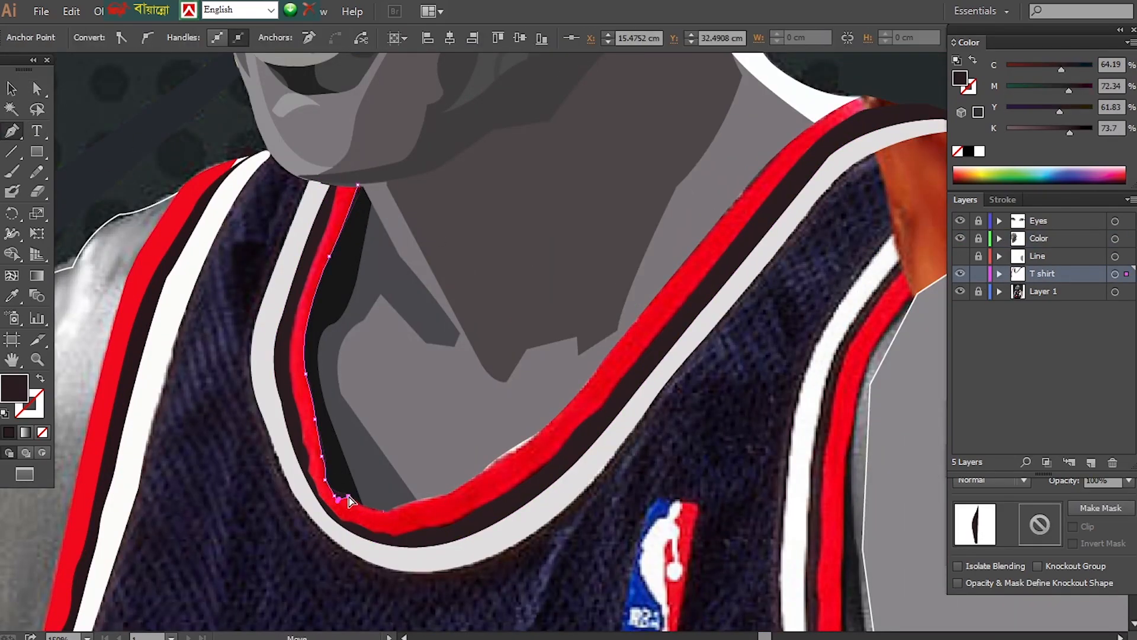
drag(683, 266, 712, 233)
key(/)
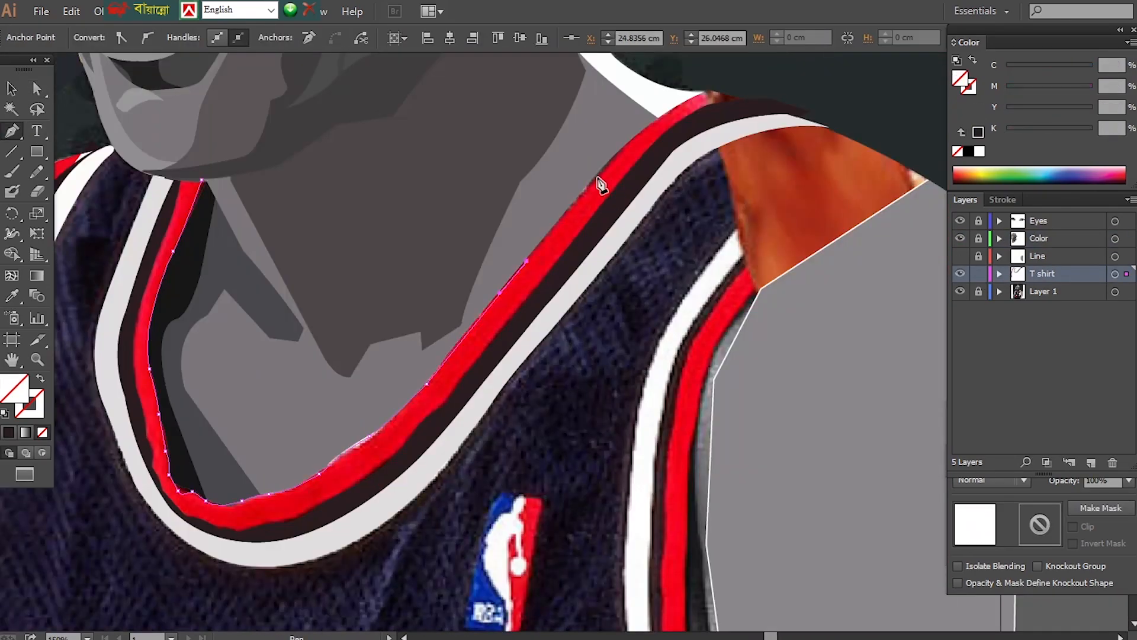
drag(596, 182, 611, 167)
drag(595, 186, 632, 177)
click(653, 204)
click(562, 232)
click(655, 263)
drag(469, 446, 399, 466)
click(317, 427)
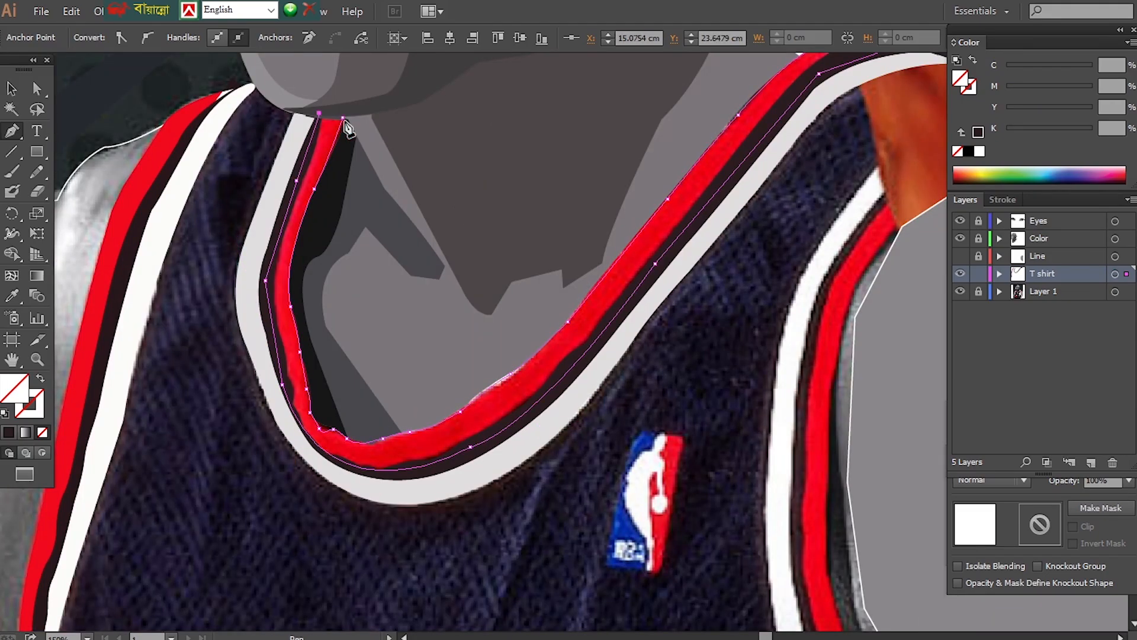
Clean up the overlap between the collar's red stripe and dark band with the Shape Builder tool
key(shift+m)
drag(255, 391, 432, 510)
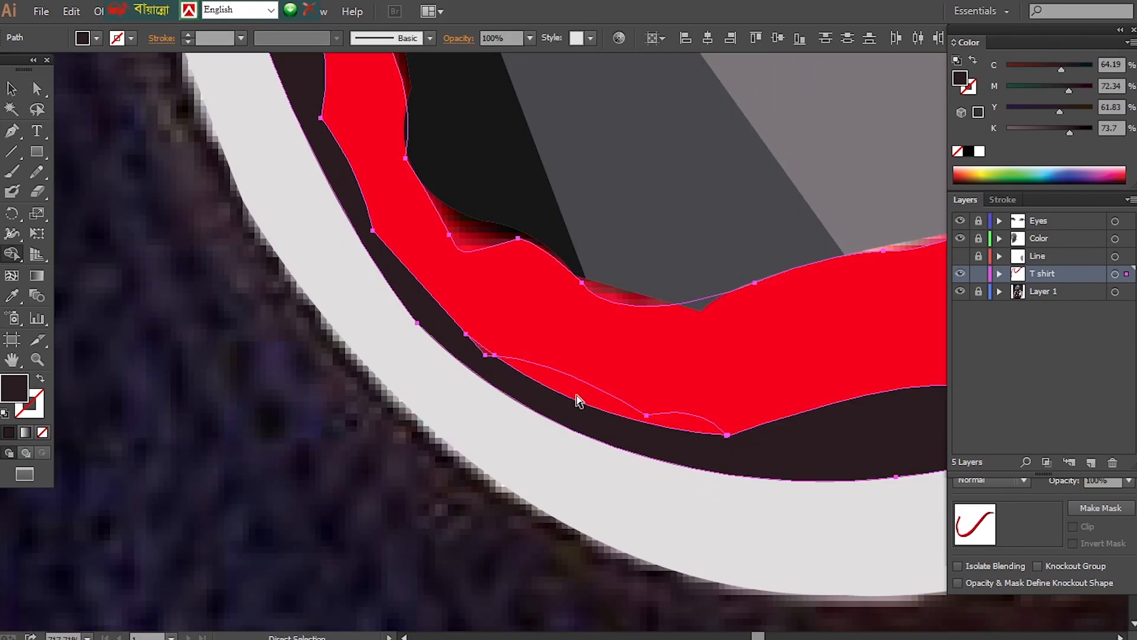
drag(829, 254, 331, 344)
drag(888, 219, 563, 294)
key(ctrl+minus)
key(ctrl+minus)
key(ctrl+minus)
key(ctrl+minus)
key(ctrl+minus)
key(ctrl+minus)
key(ctrl+minus)
Unlock Layer 1 and select the grey patch covering the arm beside the armhole
click(36, 90)
drag(602, 524, 512, 344)
click(978, 291)
click(525, 282)
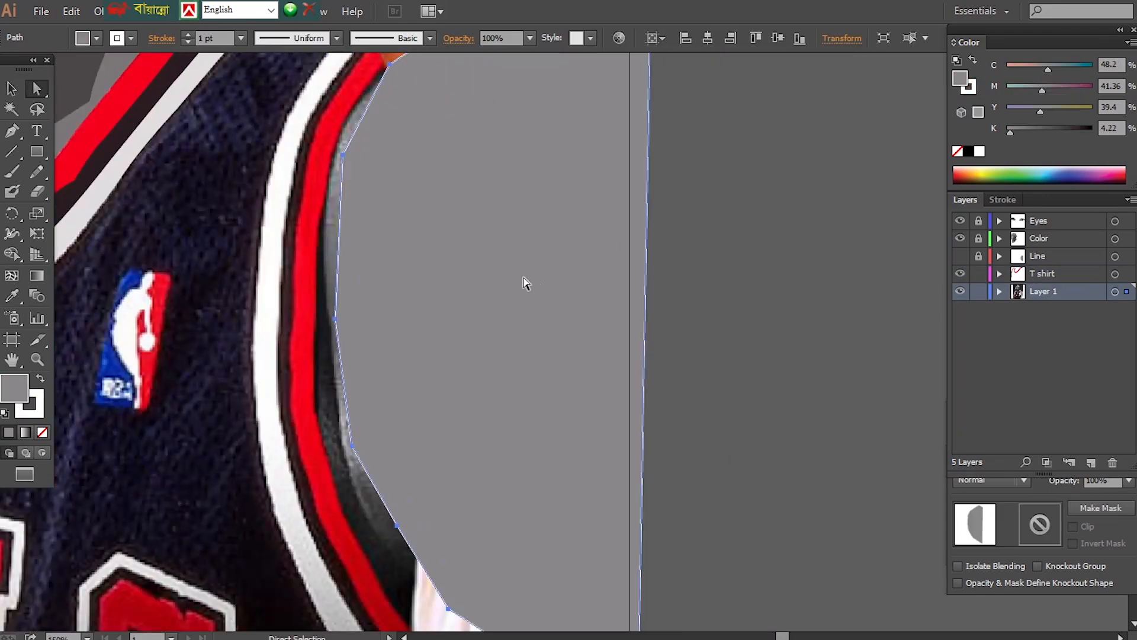
Trace the body-side edge of the white armhole stripe down past the lettering as an unfilled path
mouse_move(391, 65)
mouse_down()
mouse_move(389, 251)
mouse_move(338, 260)
mouse_up()
key(p)
click(489, 136)
key(/)
drag(271, 367, 264, 416)
key(ctrl+minus)
key(ctrl+minus)
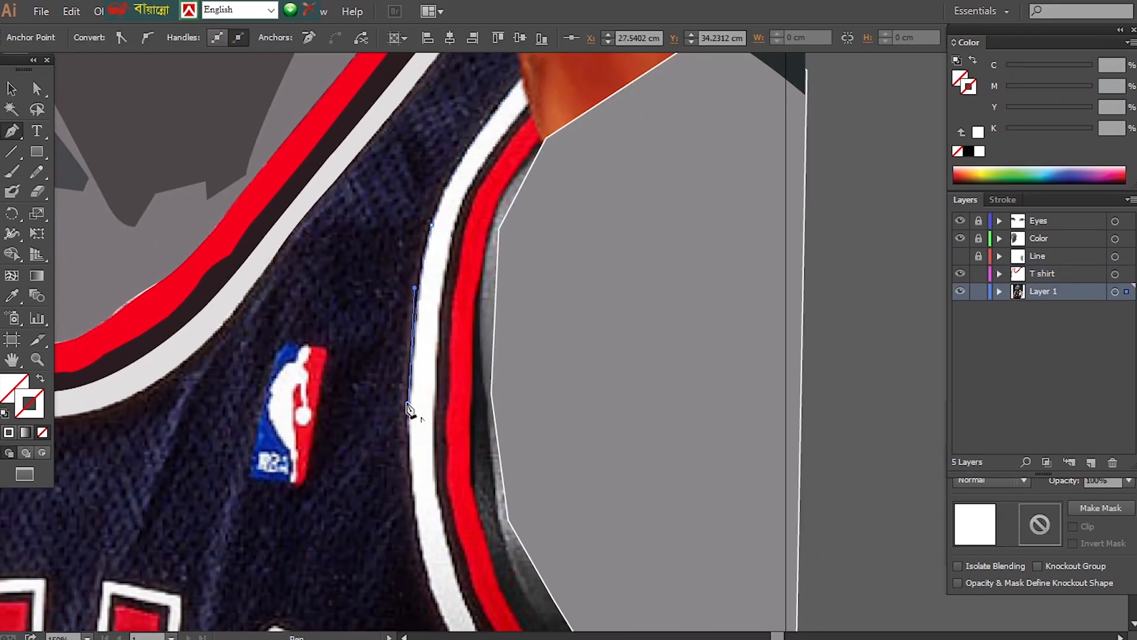
scroll(408, 406, down, 10)
key(ctrl+plus)
key(ctrl+plus)
drag(517, 327, 545, 351)
key(ctrl+minus)
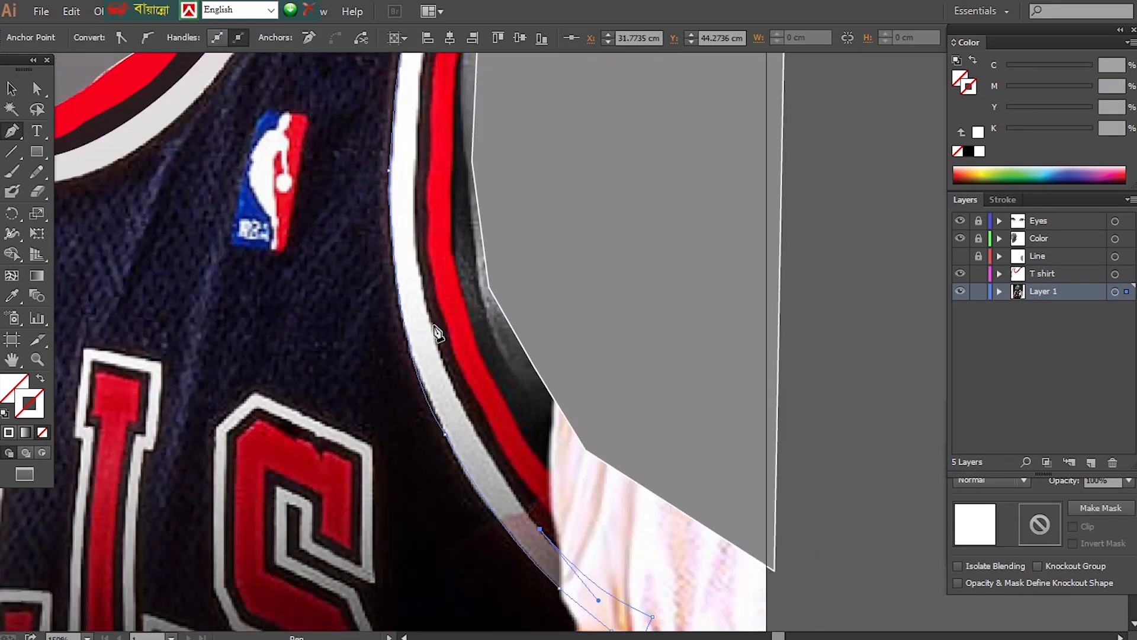
Complete the white armhole stripe back up over the shoulder and fill it with white
scroll(390, 284, up, 10)
key(ctrl+plus)
drag(444, 186, 412, 202)
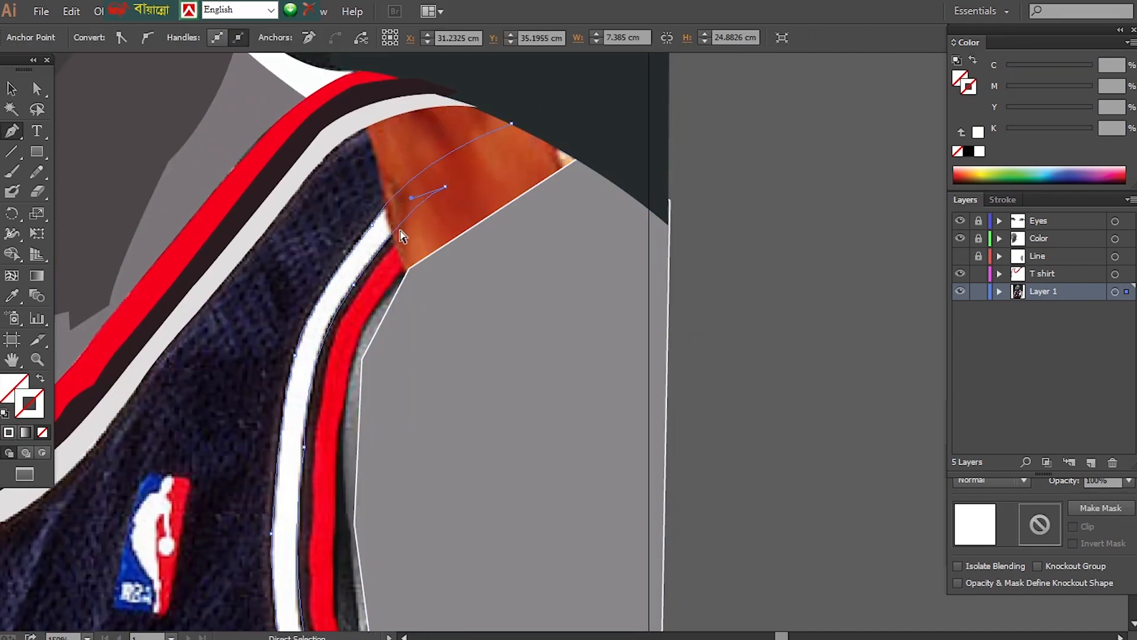
click(537, 131)
key(i)
key(p)
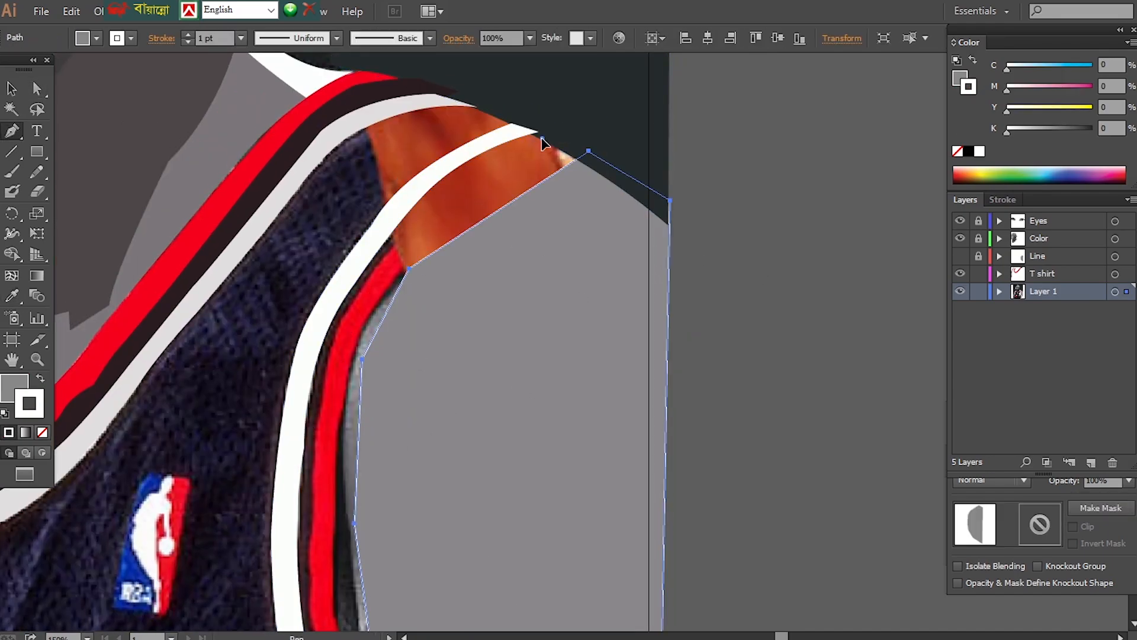
Trace the dark band between the white and red armhole stripes from shoulder to lower edge and fill it dark
scroll(323, 355, down, 2)
click(330, 502)
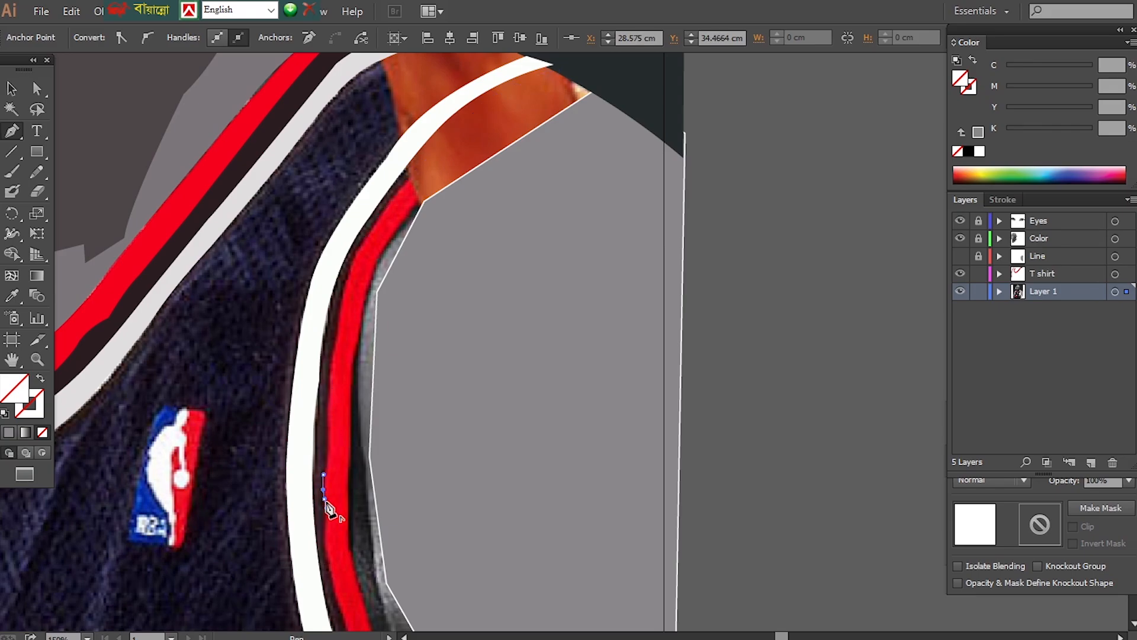
scroll(330, 503, down, 5)
click(462, 444)
scroll(462, 444, down, 4)
click(497, 474)
scroll(497, 474, down, 2)
drag(528, 456, 585, 499)
scroll(531, 463, up, 8)
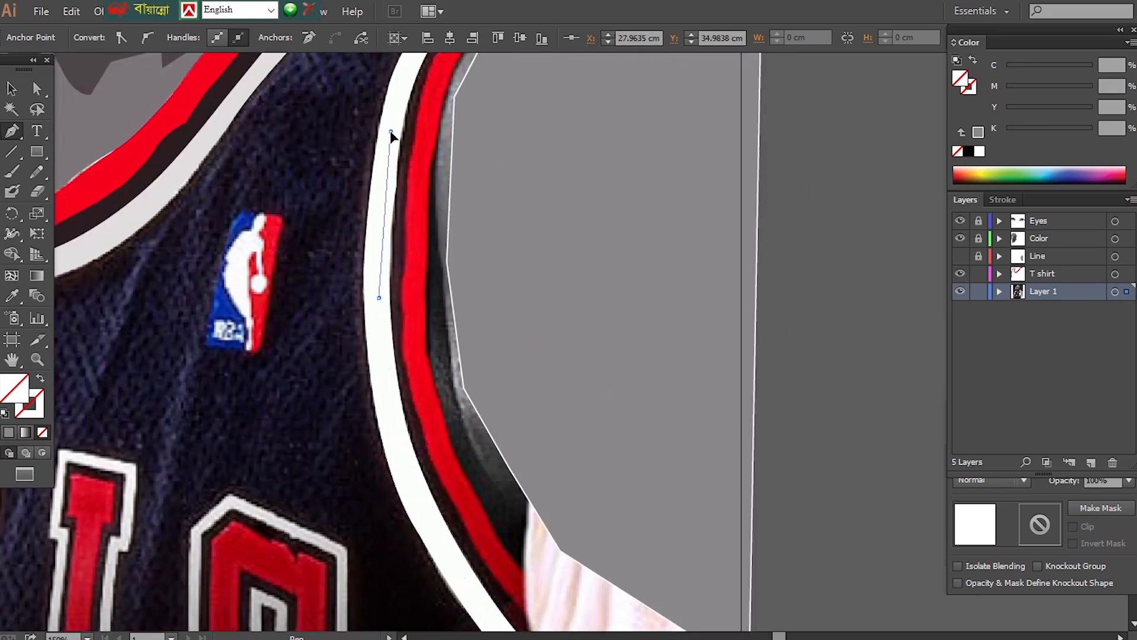
click(559, 183)
key(shift+m)
scroll(435, 574, up, 3)
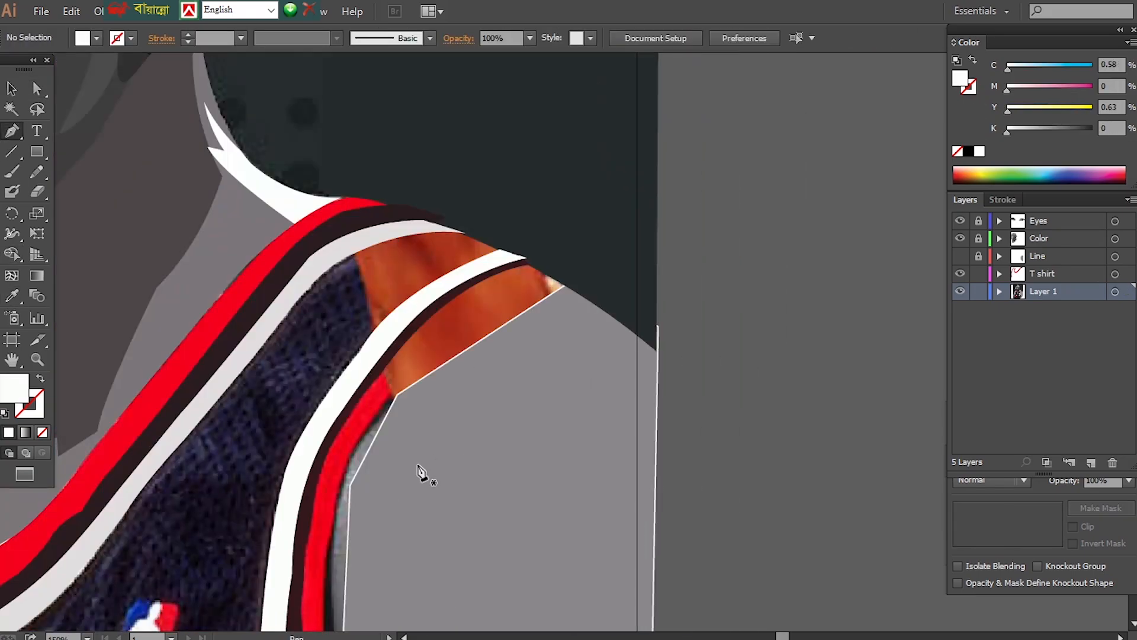
Trace the arm-side edge of the red armhole stripe from the shoulder downward with no fill
key(p)
click(484, 260)
click(420, 336)
click(388, 399)
scroll(388, 399, down, 4)
click(371, 289)
drag(368, 358, 369, 409)
scroll(370, 369, up, 5)
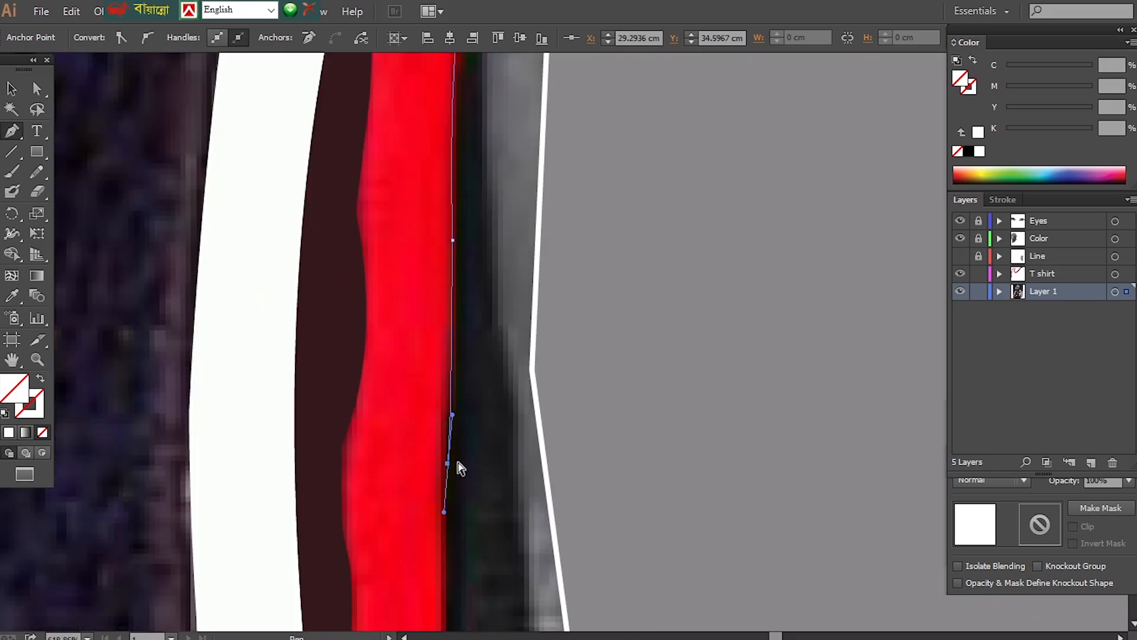
Complete the red armhole stripe around its lower end and back up along the dark band, filling it with red
scroll(457, 465, down, 5)
drag(177, 385, 342, 360)
drag(453, 444, 632, 599)
scroll(462, 381, down, 2)
scroll(526, 290, up, 6)
click(525, 286)
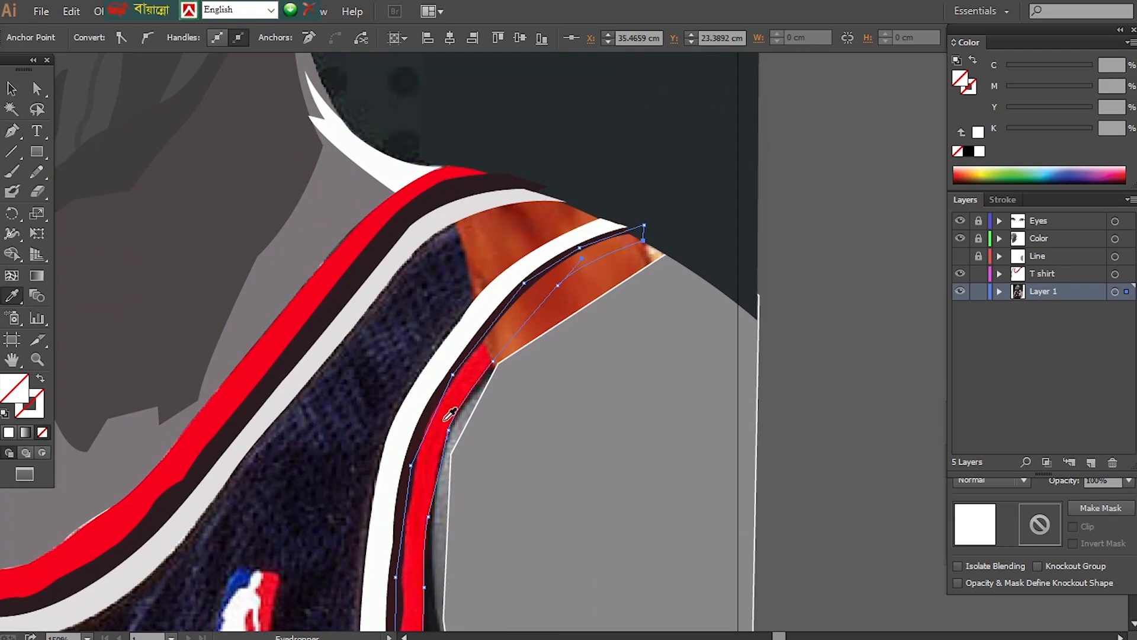
scroll(452, 376, up, 3)
scroll(507, 318, down, 1)
Move the old grey arm patch off the artboard and trace a new grey shape along the inside of the armhole
drag(507, 317, 613, 423)
click(613, 423)
scroll(703, 452, down, 4)
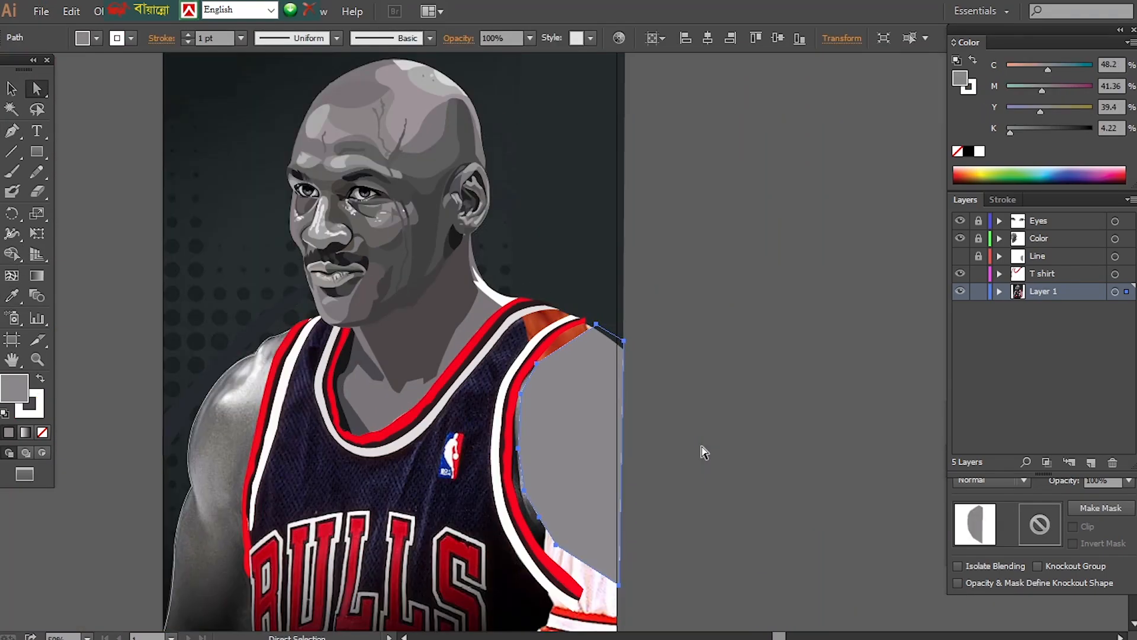
scroll(711, 544, up, 2)
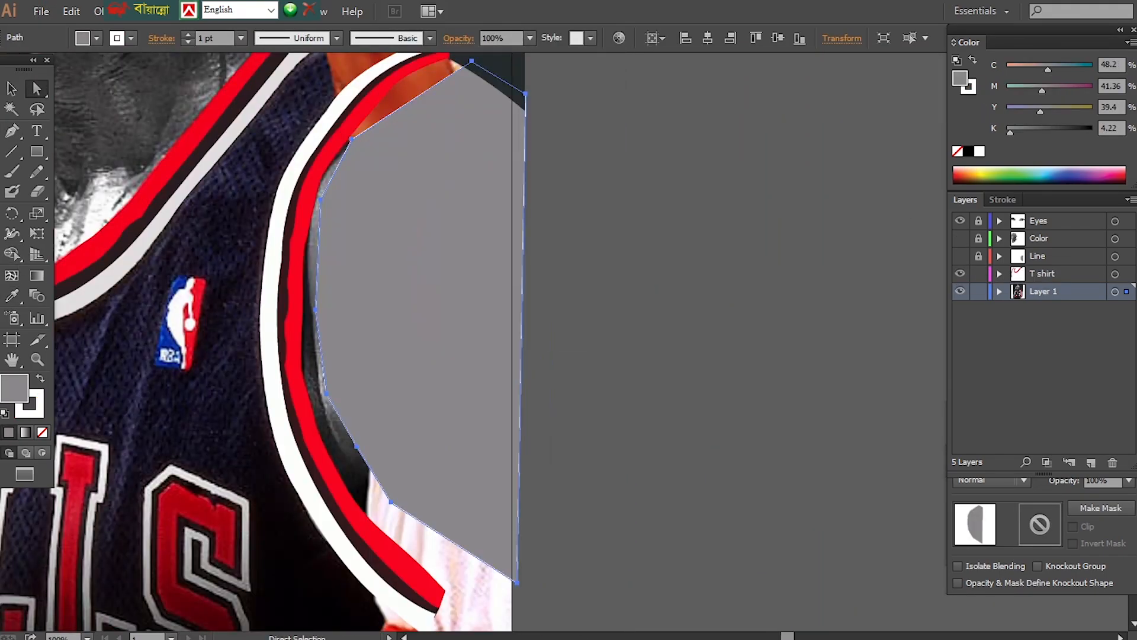
scroll(355, 146, down, 3)
key(p)
scroll(531, 605, down, 2)
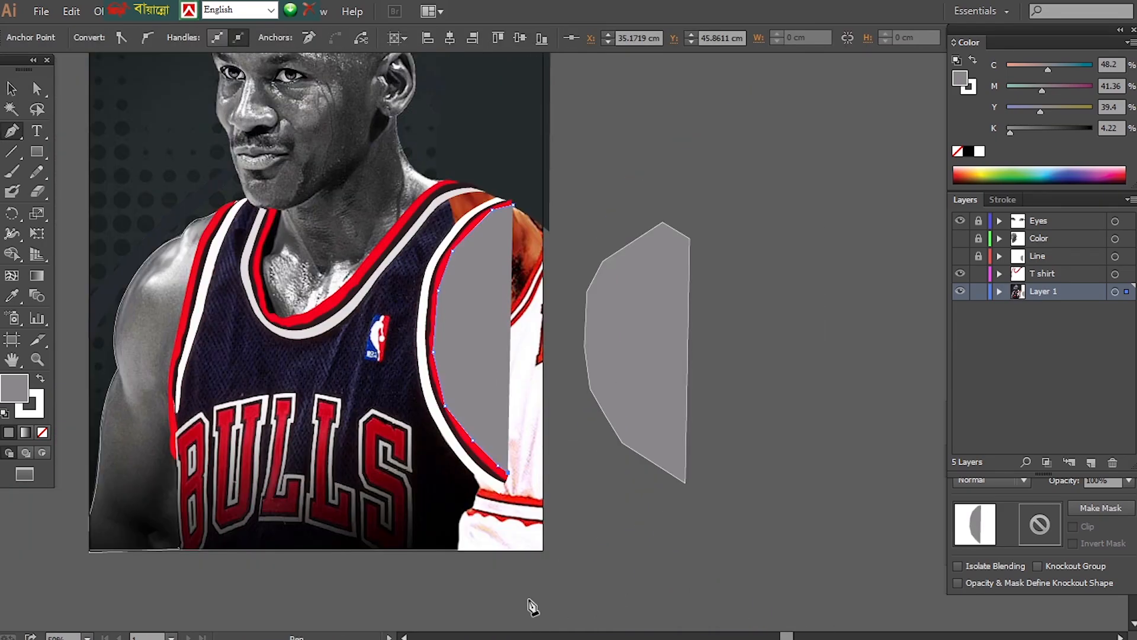
Complete the new grey arm shape and trim its overlap with the red armhole stripe using the Shape Builder tool
scroll(581, 348, up, 3)
key(i)
click(107, 305)
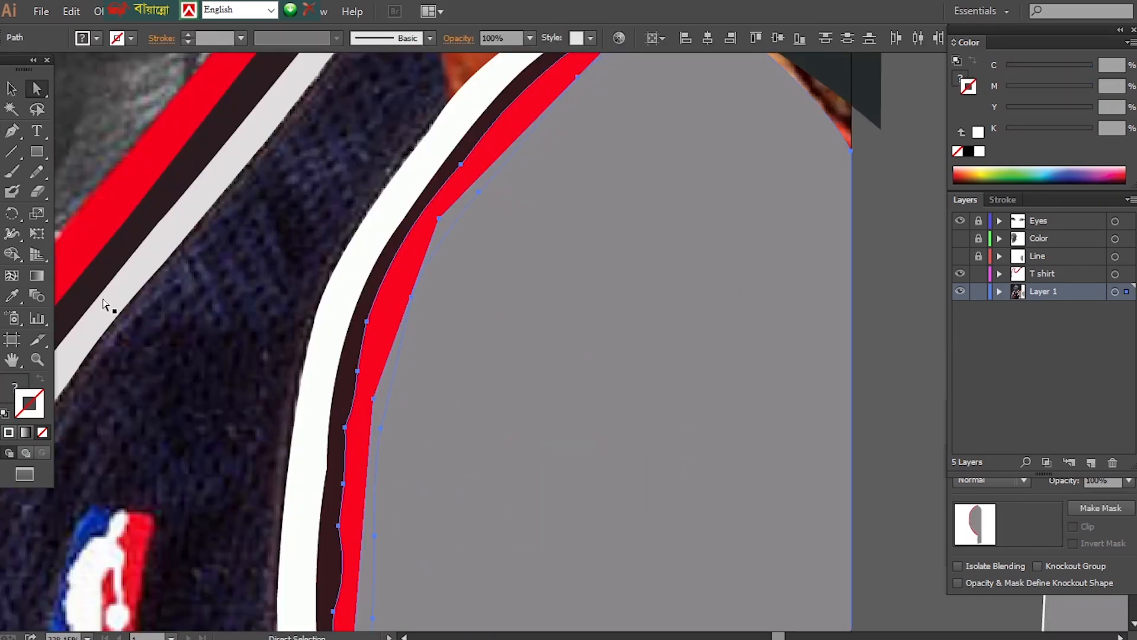
scroll(768, 463, down, 2)
scroll(377, 185, down, 2)
scroll(378, 185, down, 3)
scroll(431, 297, up, 3)
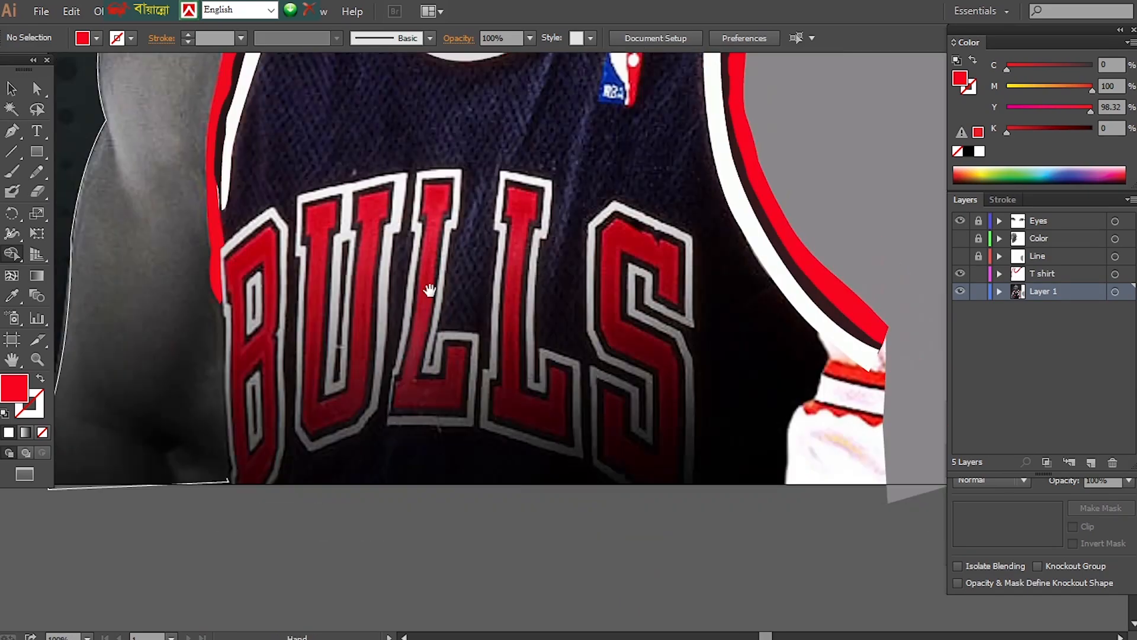
Trace the outer outline of the letter B in the BULLS lettering with the Pen tool, without fill
key(p)
click(269, 208)
click(289, 226)
click(287, 299)
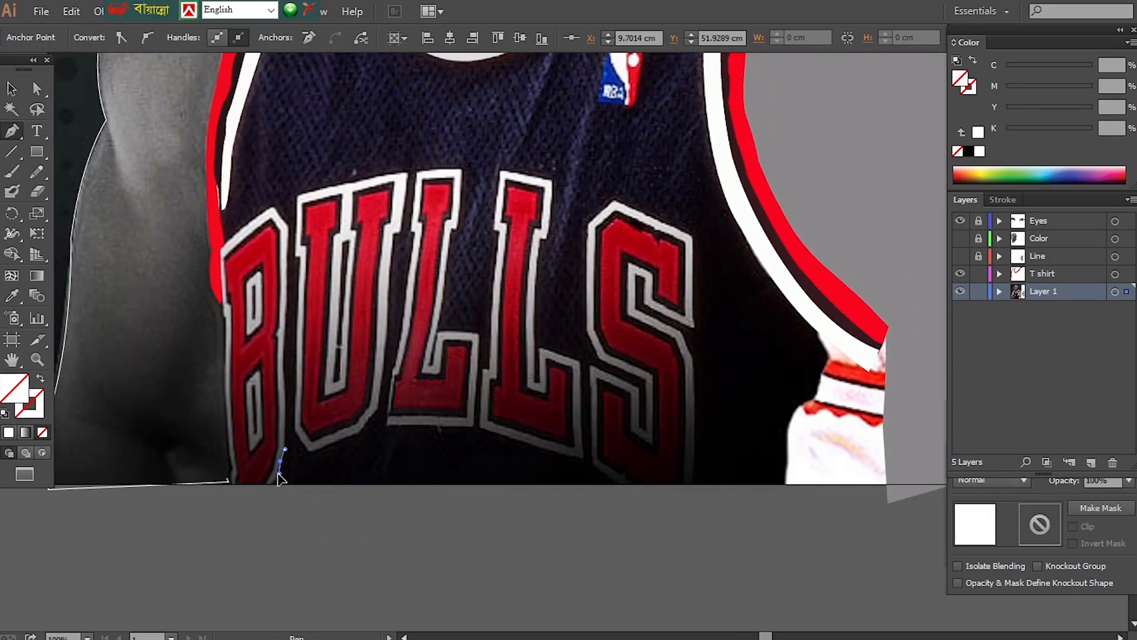
click(226, 324)
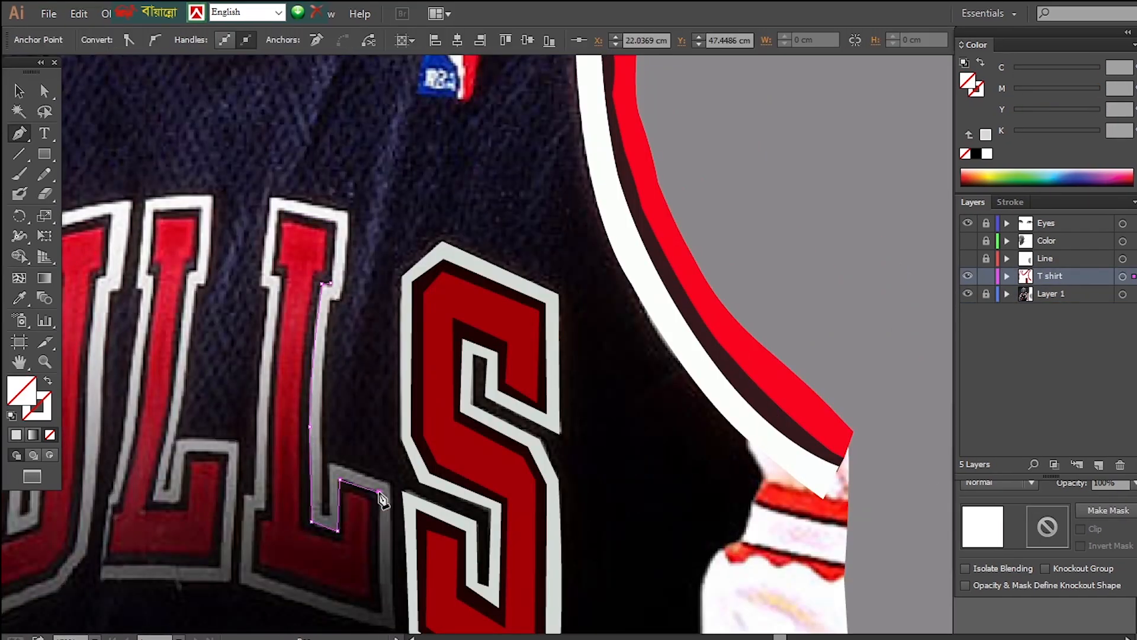
Trace the white outer outline of the second L in BULLS around its foot and back up to its top
scroll(381, 499, down, 4)
click(342, 342)
click(353, 402)
scroll(237, 266, up, 3)
click(268, 232)
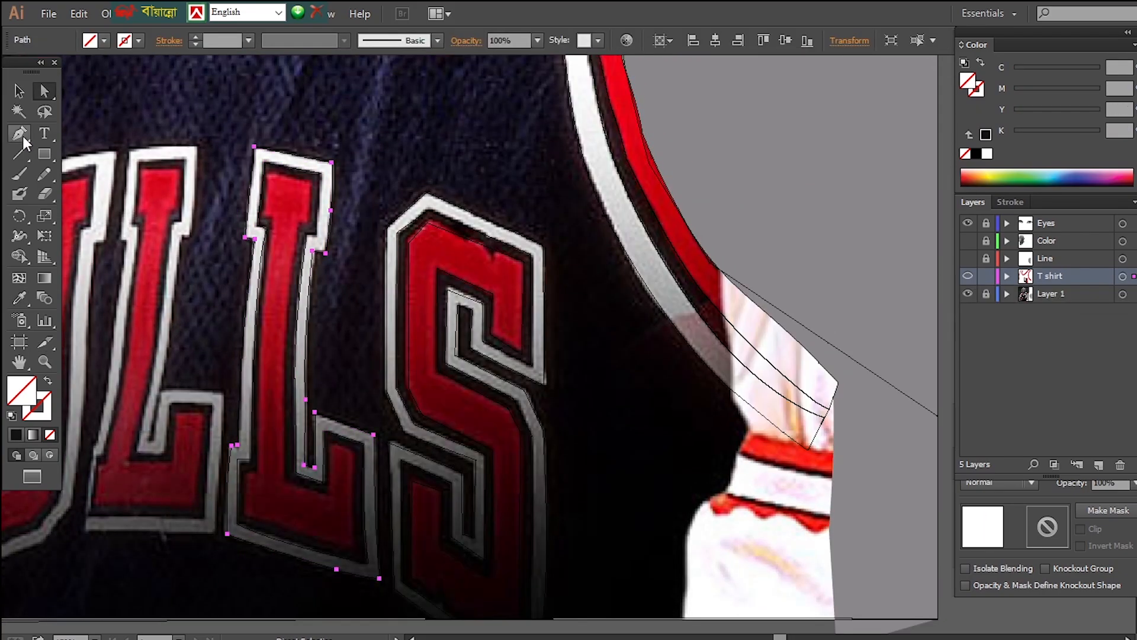
Trace the upper part of the white outer outline of the first L in BULLS with the Pen tool
click(19, 133)
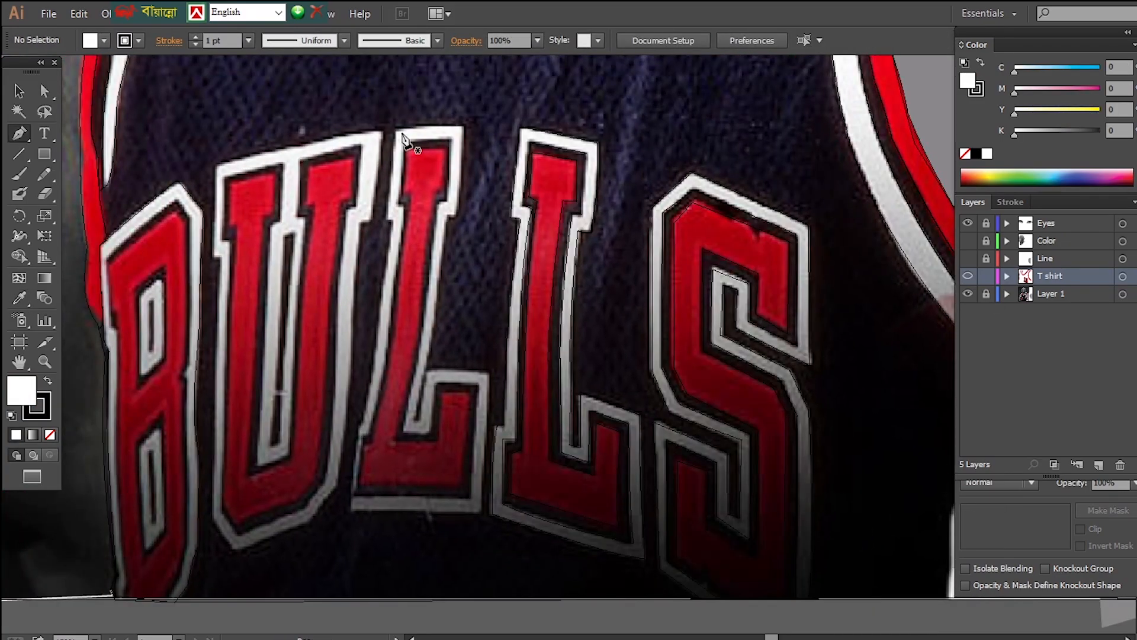
click(396, 129)
click(461, 126)
click(453, 214)
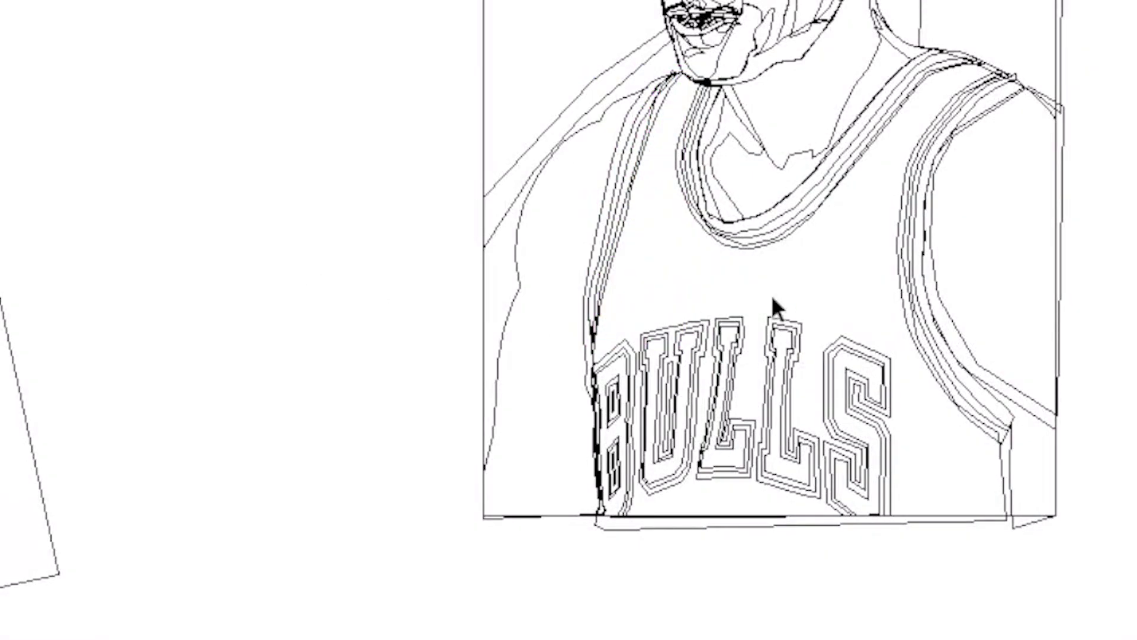
Move the traced jersey body outline off the artboard in Outline view, then return to Preview
drag(1002, 467, 322, 387)
key(ctrl+0)
key(ctrl+y)
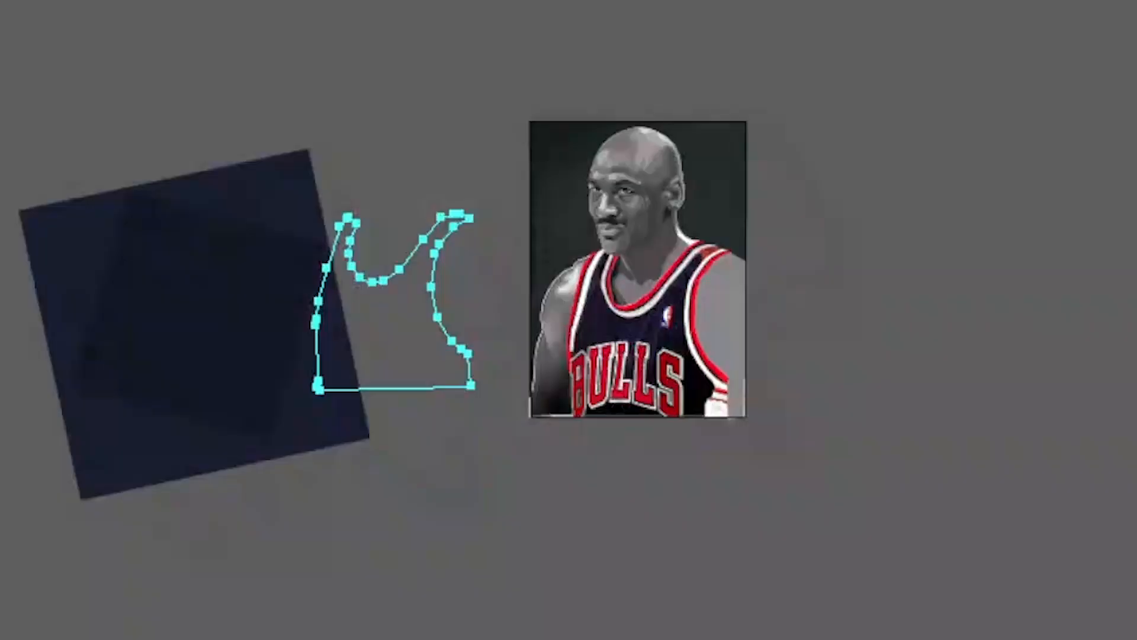
Place the jersey outline over the dark navy dotted pattern and use it as a clipping mask for the pattern
drag(431, 393, 220, 402)
shift+click(230, 307)
right_click(230, 307)
click(375, 496)
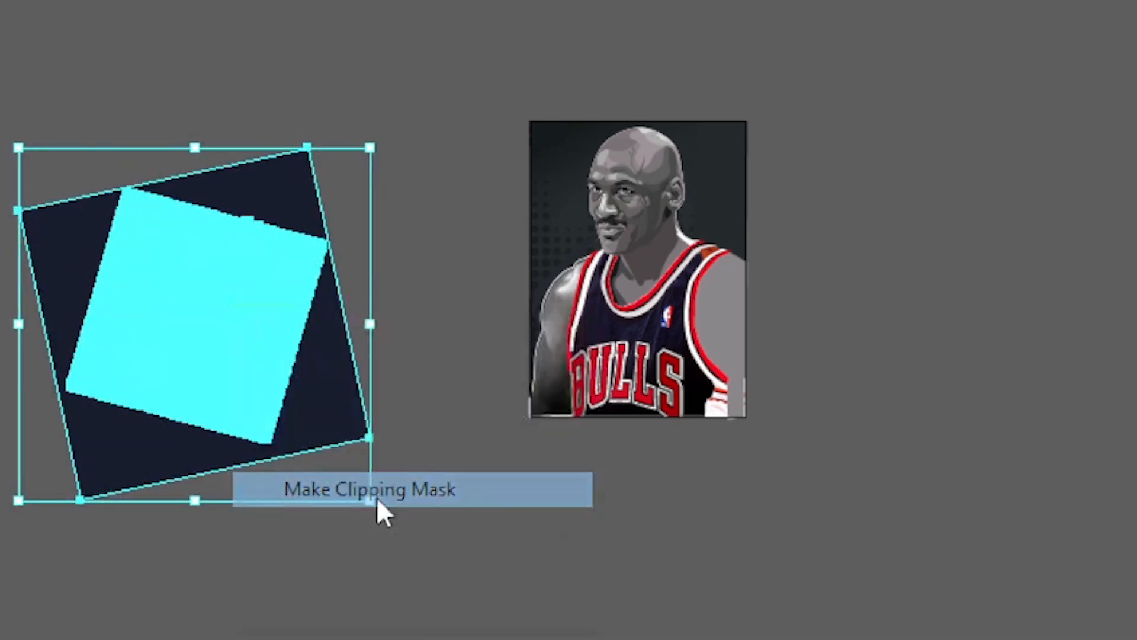
Move the clipped dotted pattern onto the player's jersey and nudge it to the right into alignment
key(ctrl+shift+a)
drag(157, 343, 622, 365)
key(z)
click(696, 240)
scroll(825, 521, down, 4)
click(610, 340)
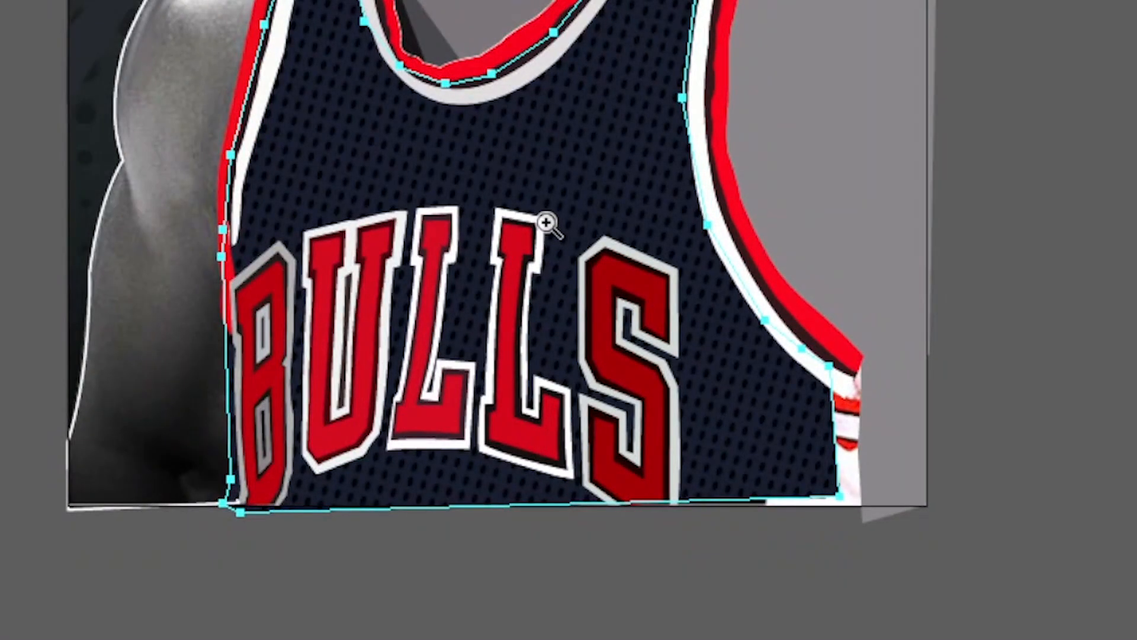
click(546, 224)
click(594, 208)
key(Right)
key(Right)
key(Right)
key(Right)
key(Right)
key(Right)
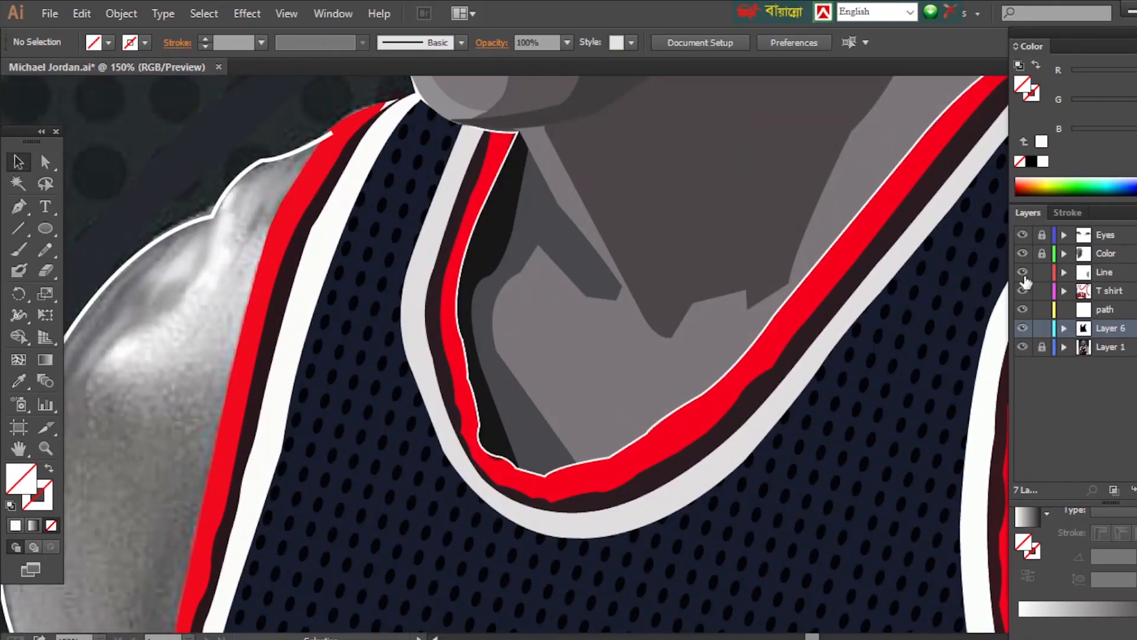
Hide the Line layer, show Layer 6 as outlines, and trace the jersey fold between the collar and the NBA logo
click(1023, 272)
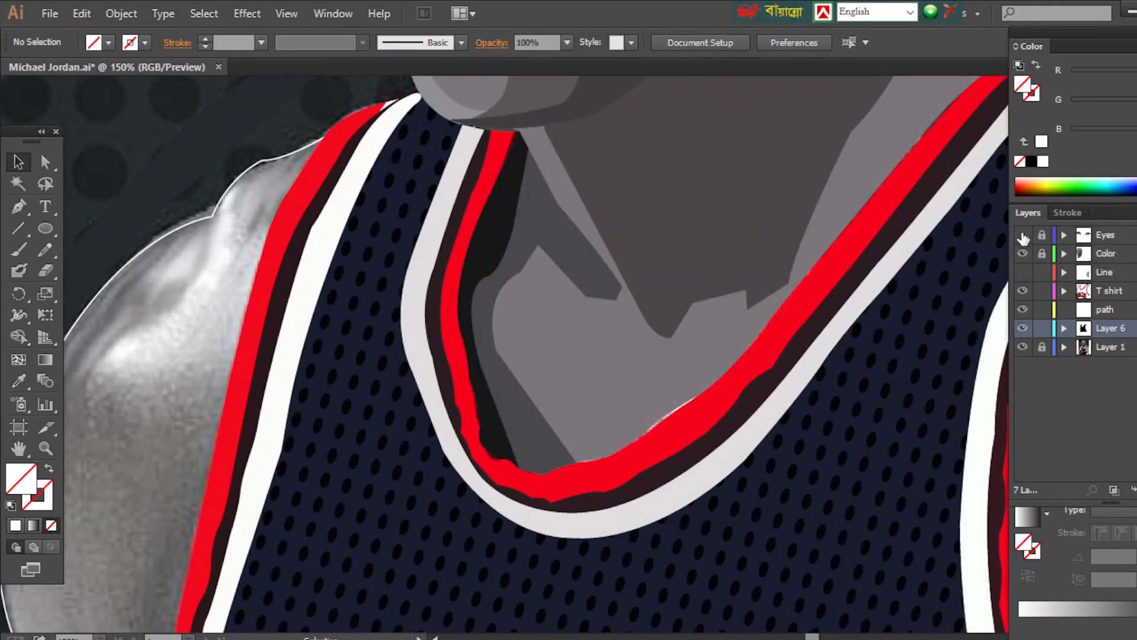
scroll(609, 272, down, 5)
key(ctrl+y)
key(p)
click(722, 160)
drag(659, 260, 643, 308)
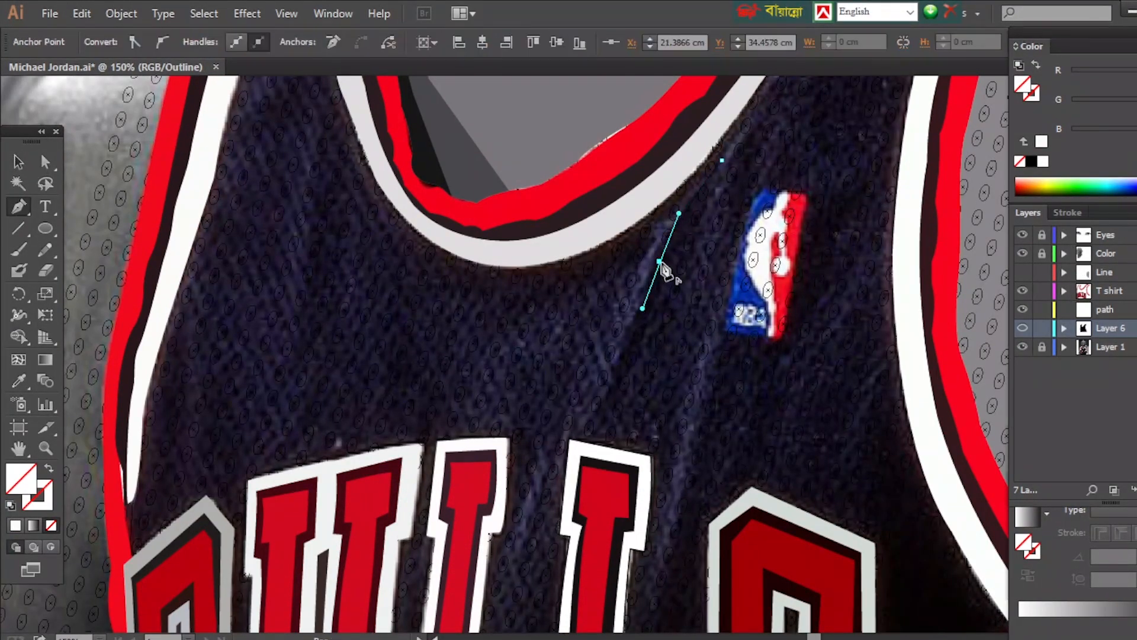
click(722, 160)
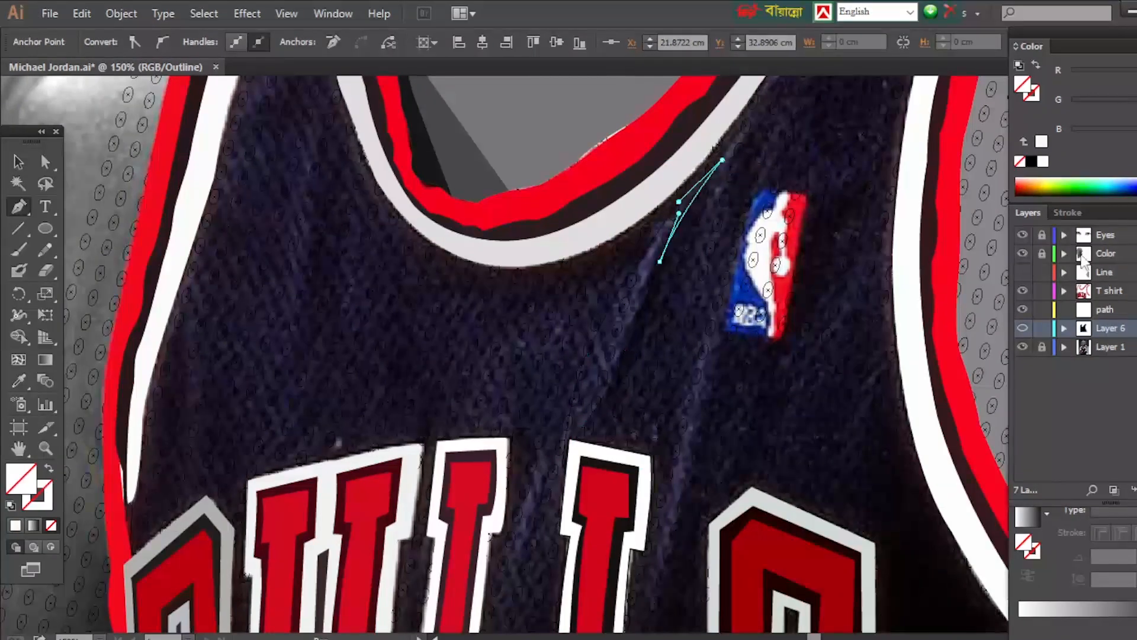
Return to Preview, sample the navy jersey color for the fold shape and change its fill to dark purple
key(ctrl+y)
key(i)
click(632, 329)
double_click(34, 489)
click(954, 382)
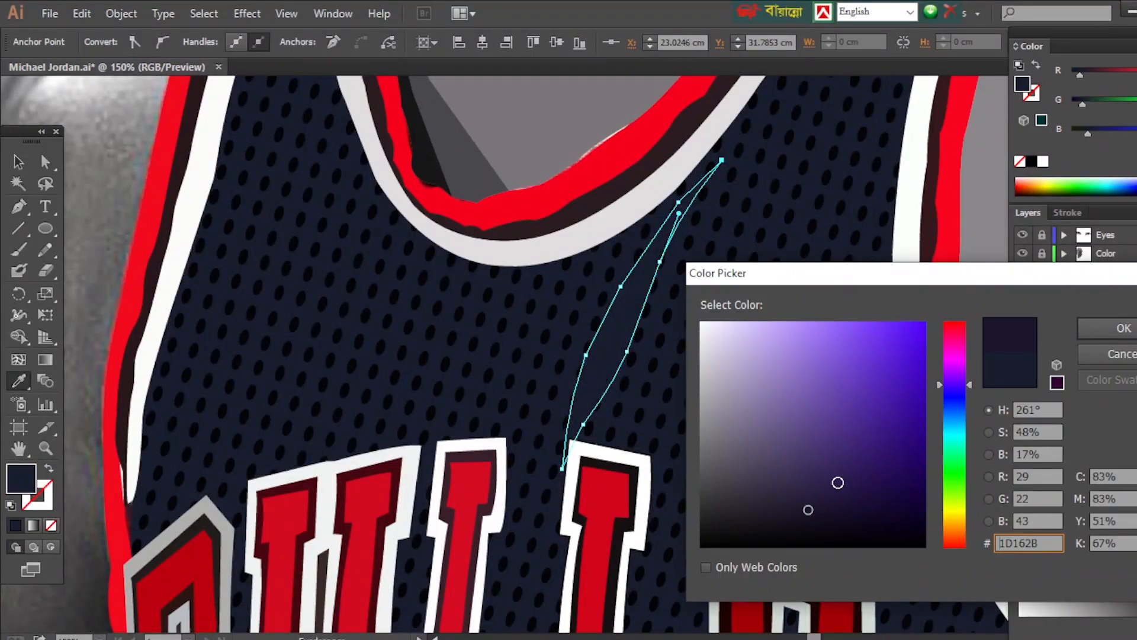
click(838, 477)
key(Return)
Select the clipped jersey pattern and examine the new fold with Layer 6 hidden and shown
key(ctrl+shift+a)
key(a)
click(748, 408)
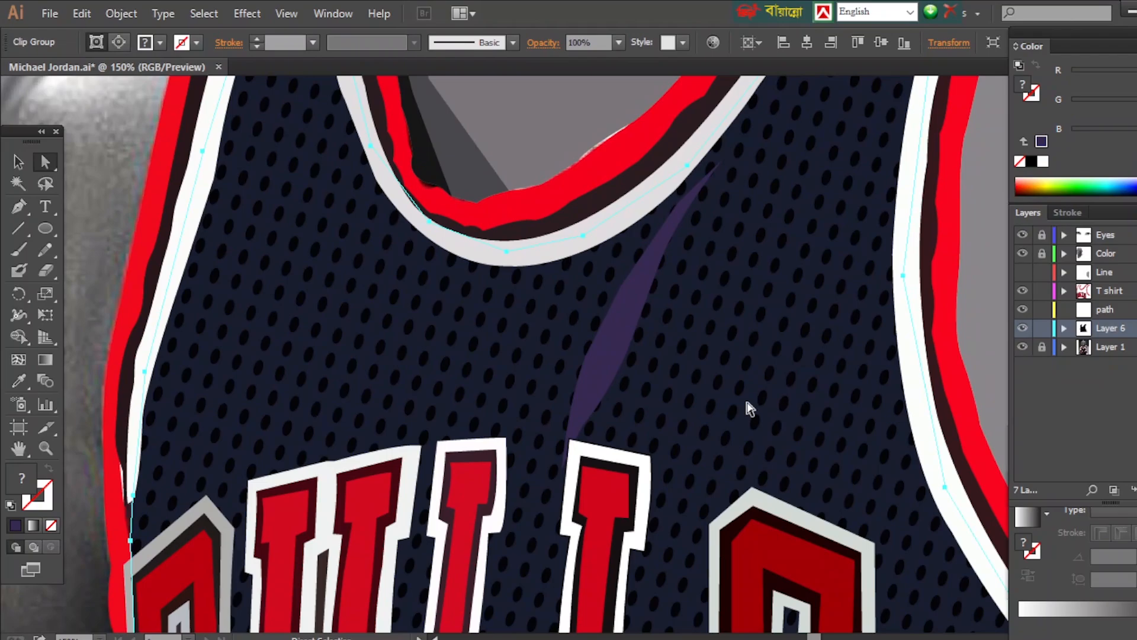
double_click(23, 483)
key(Return)
key(ctrl+0)
key(ctrl+plus)
key(ctrl+plus)
key(ctrl+plus)
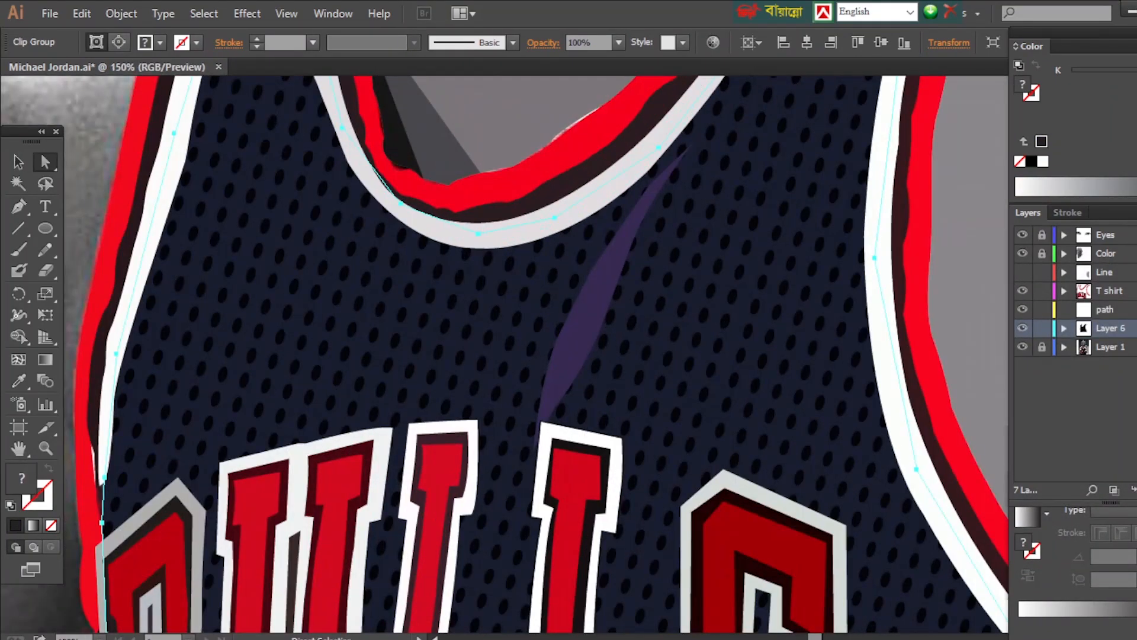
click(1022, 328)
click(1022, 327)
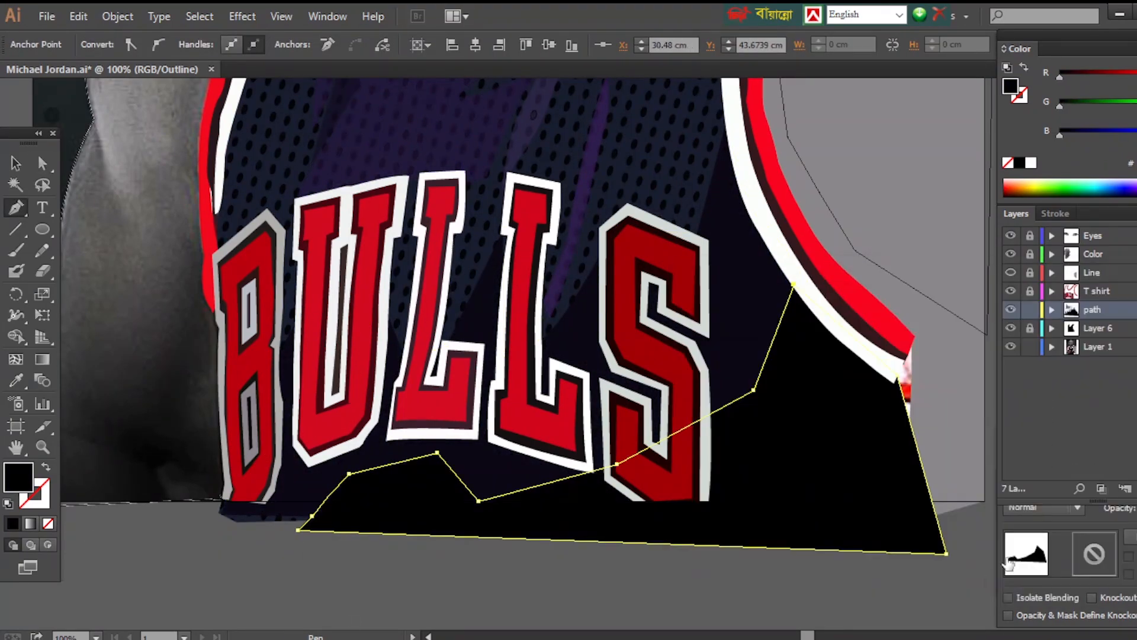
Hide Layer 6, trace a shadow fold on the jersey just above the letters B and U, and set its fill color
key(ctrl+shift+a)
key(ctrl+0)
key(ctrl+plus)
key(ctrl+plus)
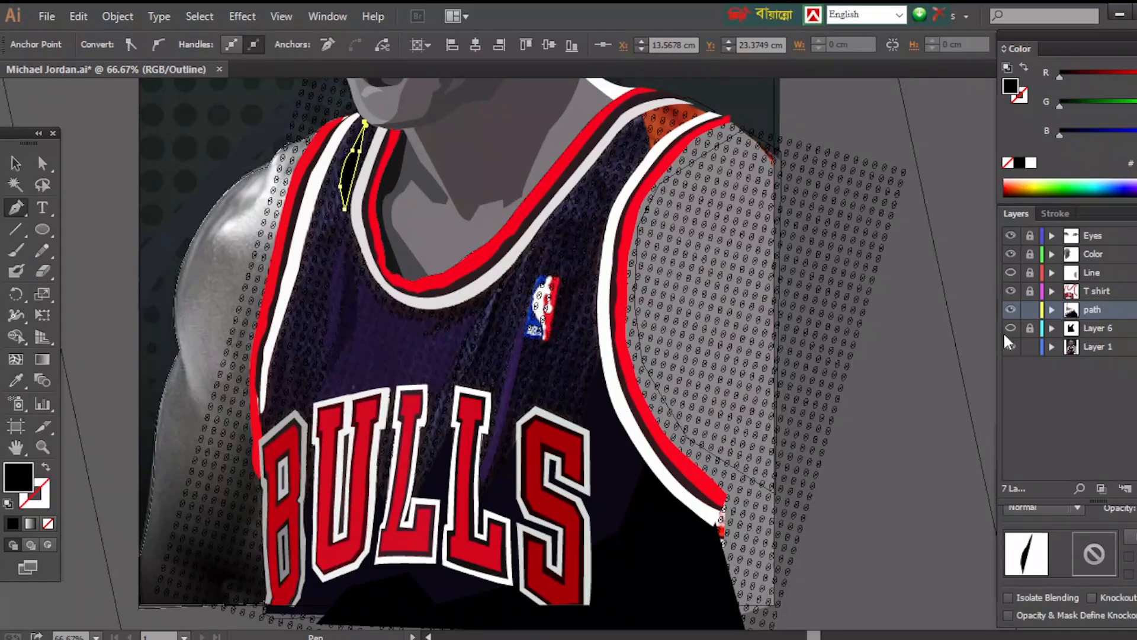
click(1010, 327)
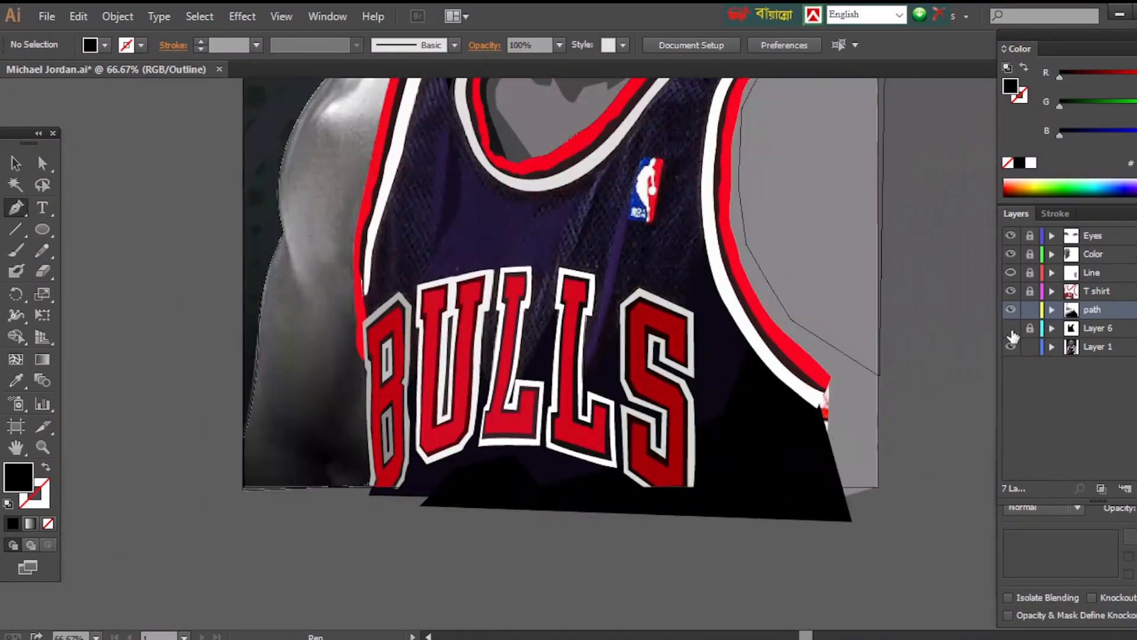
click(390, 281)
drag(416, 265, 426, 300)
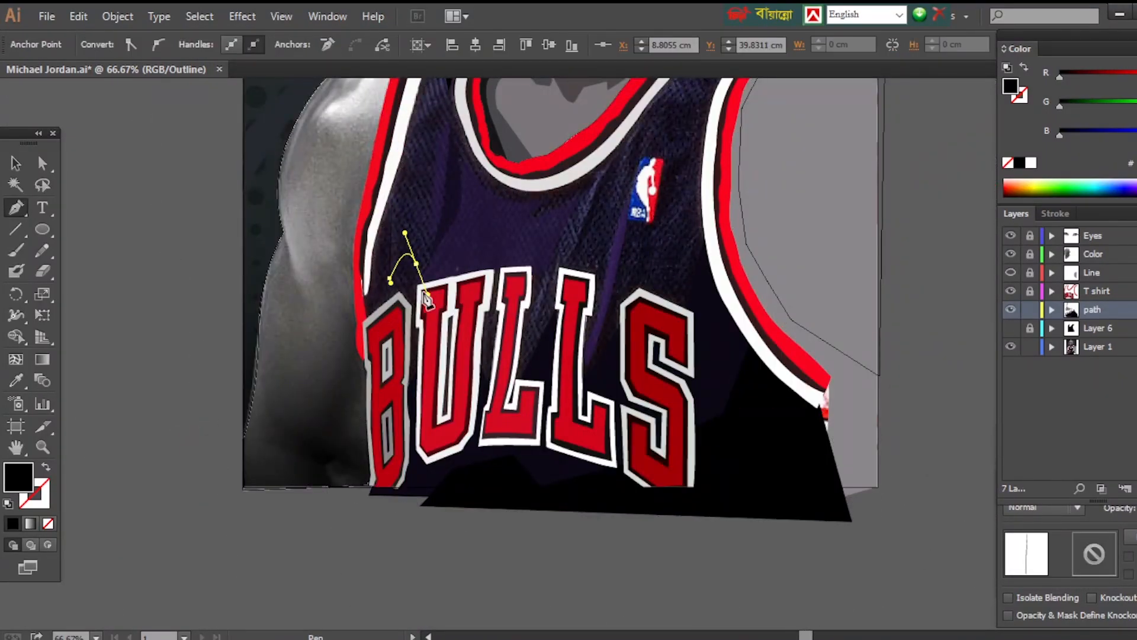
double_click(18, 477)
click(1096, 325)
Hide and show the pattern and T shirt layers to compare the jersey shading with the photo
key(ctrl+=)
key(ctrl+=)
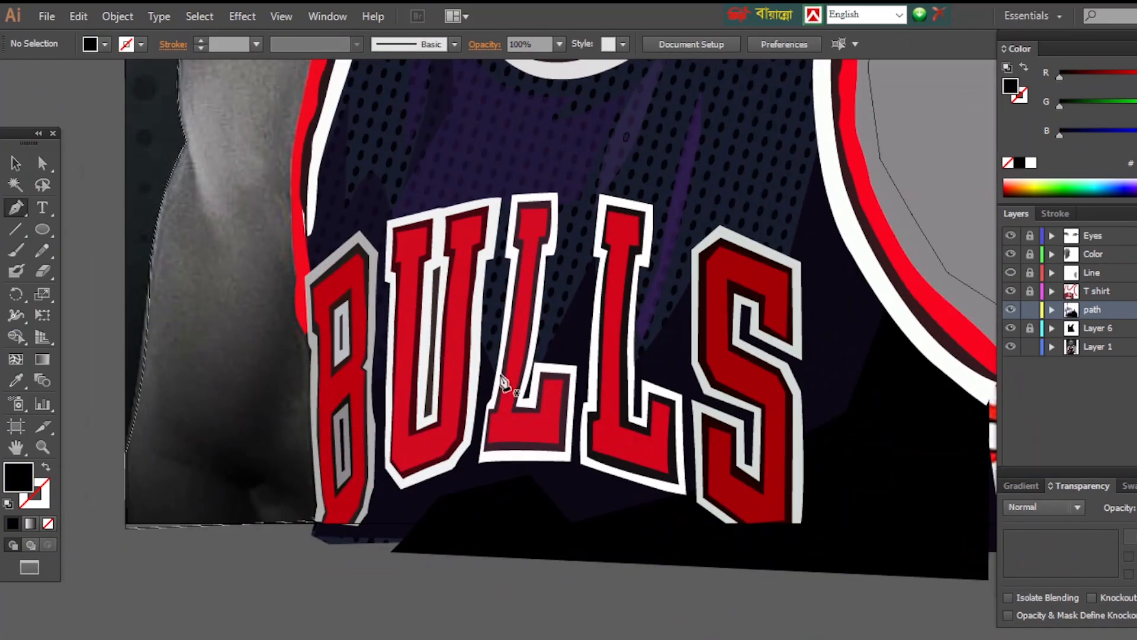
drag(1010, 327, 1011, 309)
click(1030, 291)
click(1011, 291)
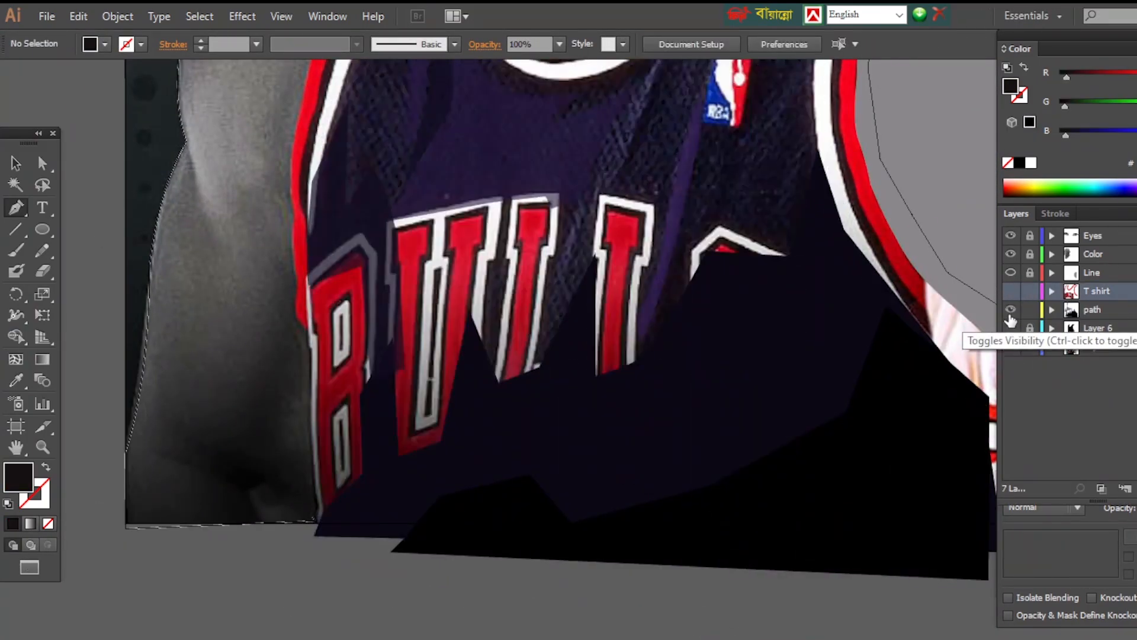
click(1011, 290)
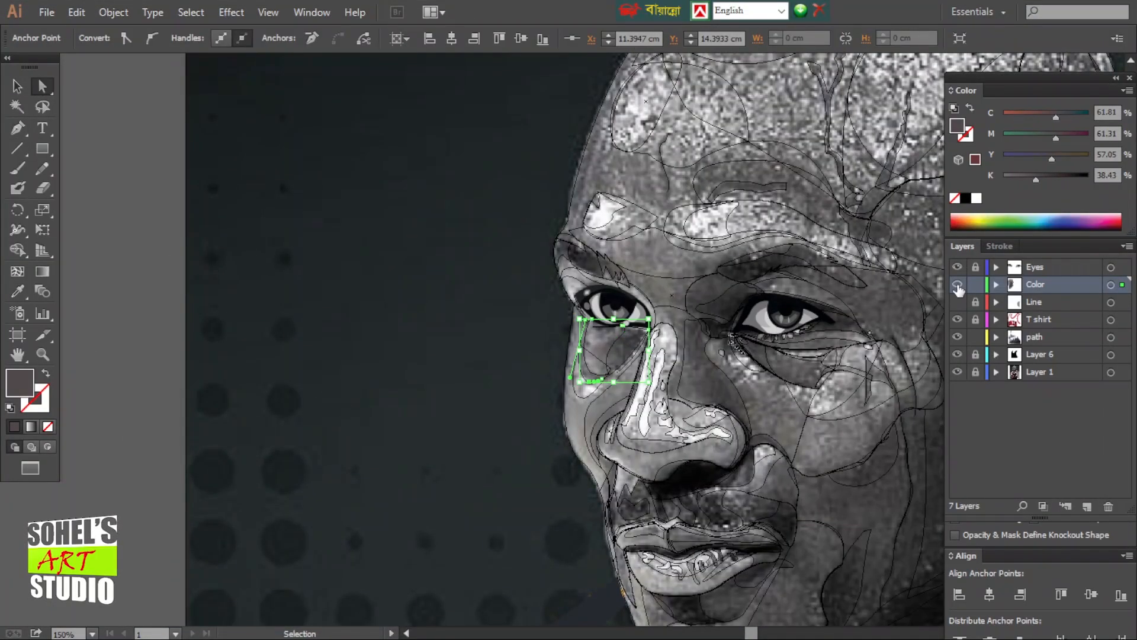
Toggle the visibility of the Color layer to compare the face shading with the photo
click(957, 284)
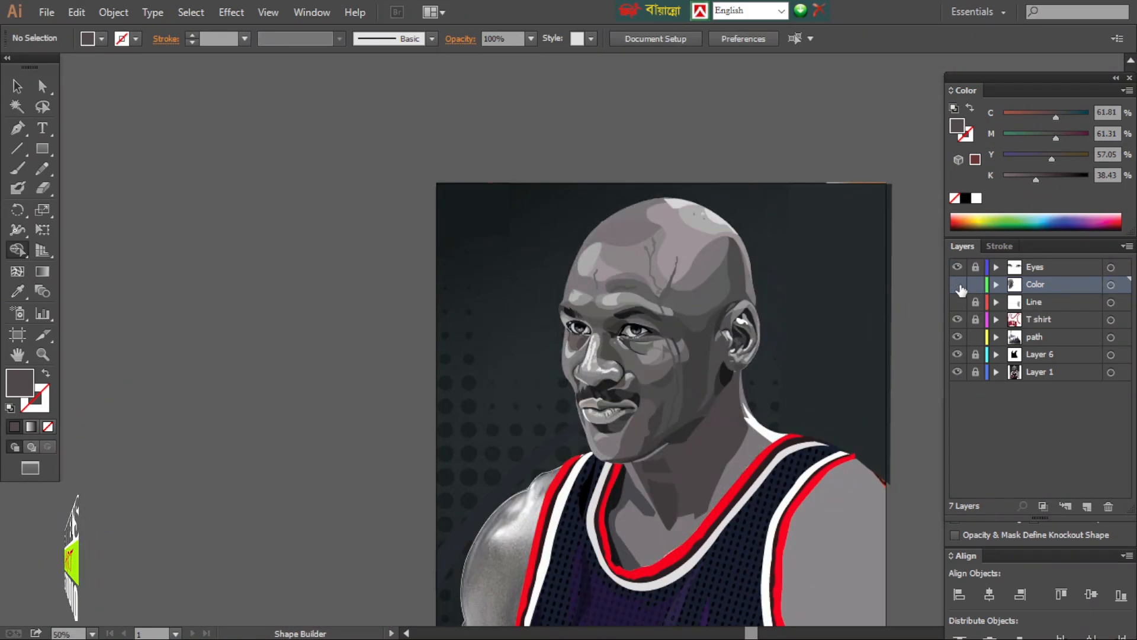
key(ctrl+plus)
key(ctrl+plus)
key(ctrl+plus)
click(957, 284)
click(957, 284)
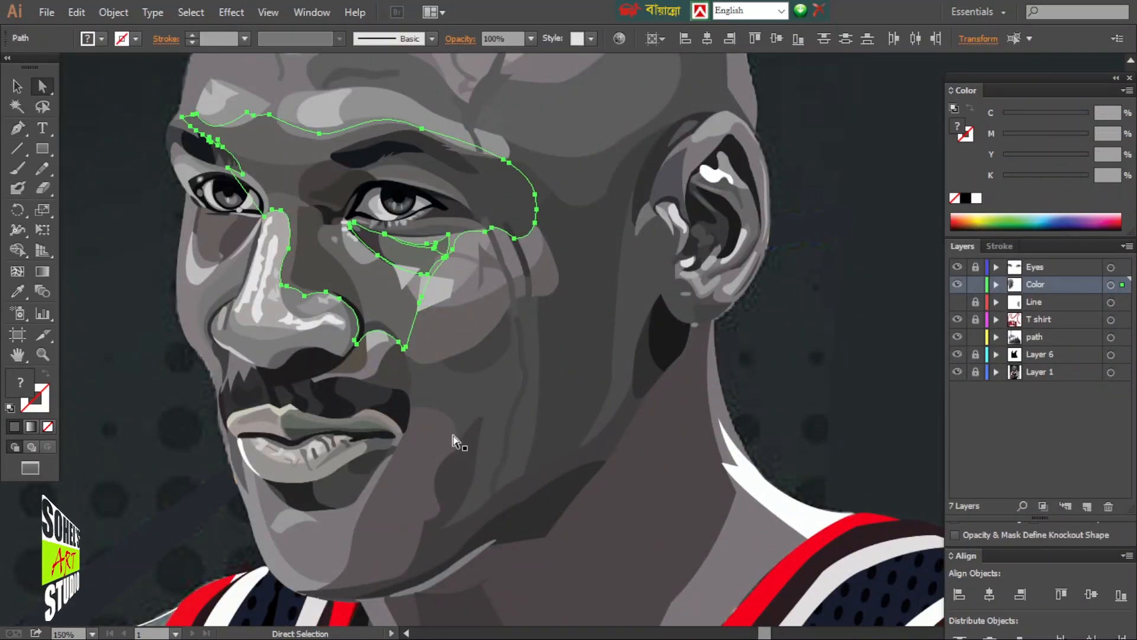
Reshape the light grey highlight on the cheek beneath the eye by adjusting its anchor points
key(ctrl+plus)
click(627, 339)
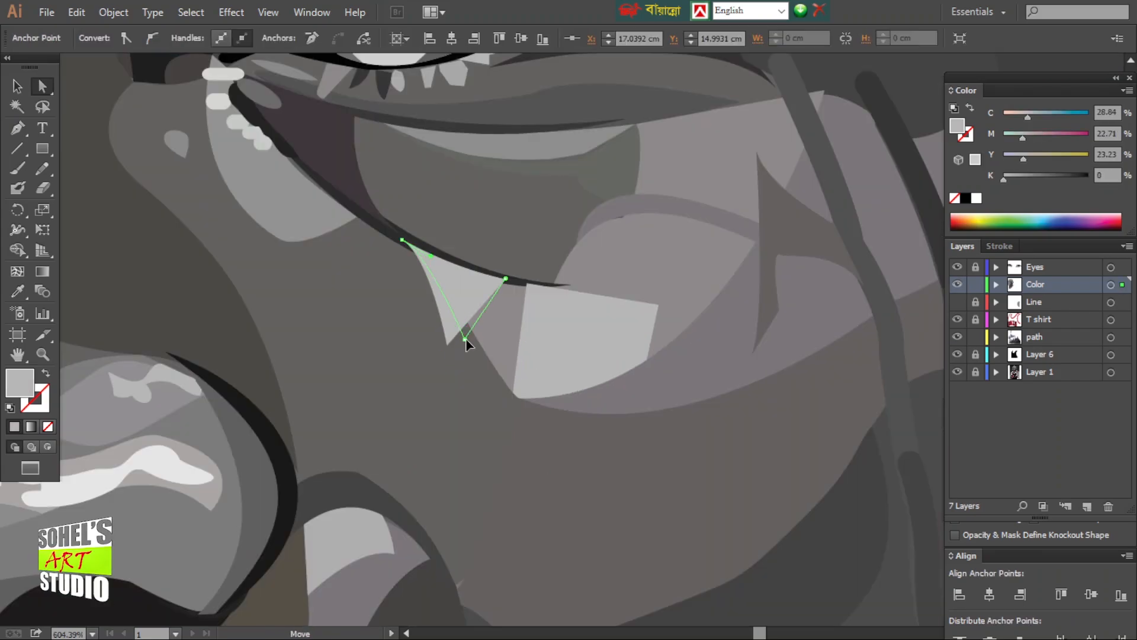
click(393, 241)
key(ctrl+shift+a)
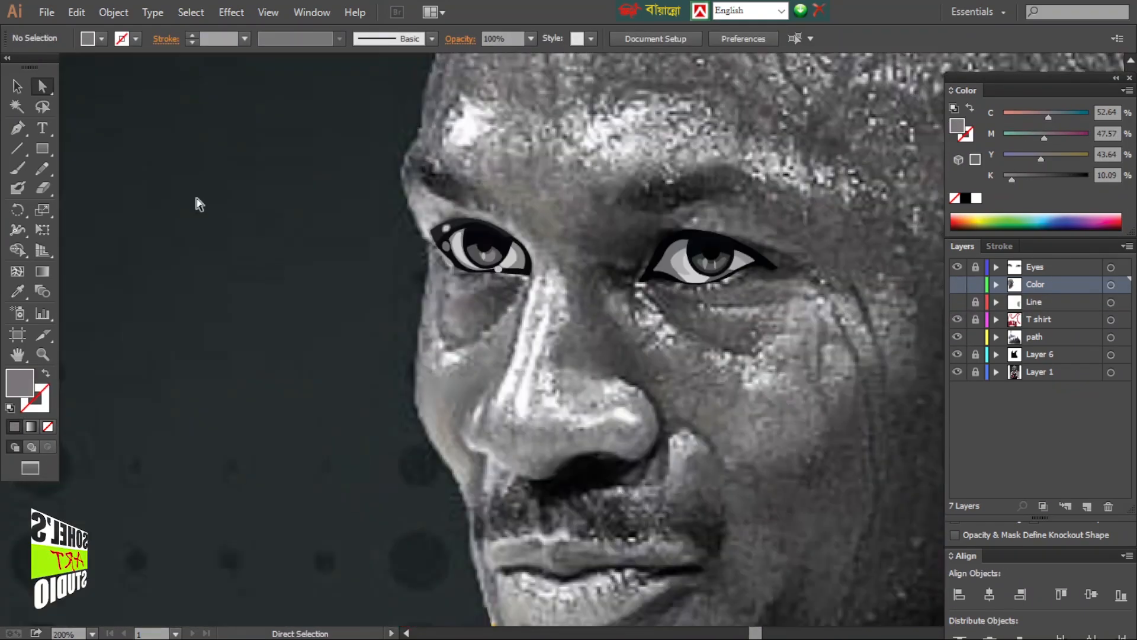
key(a)
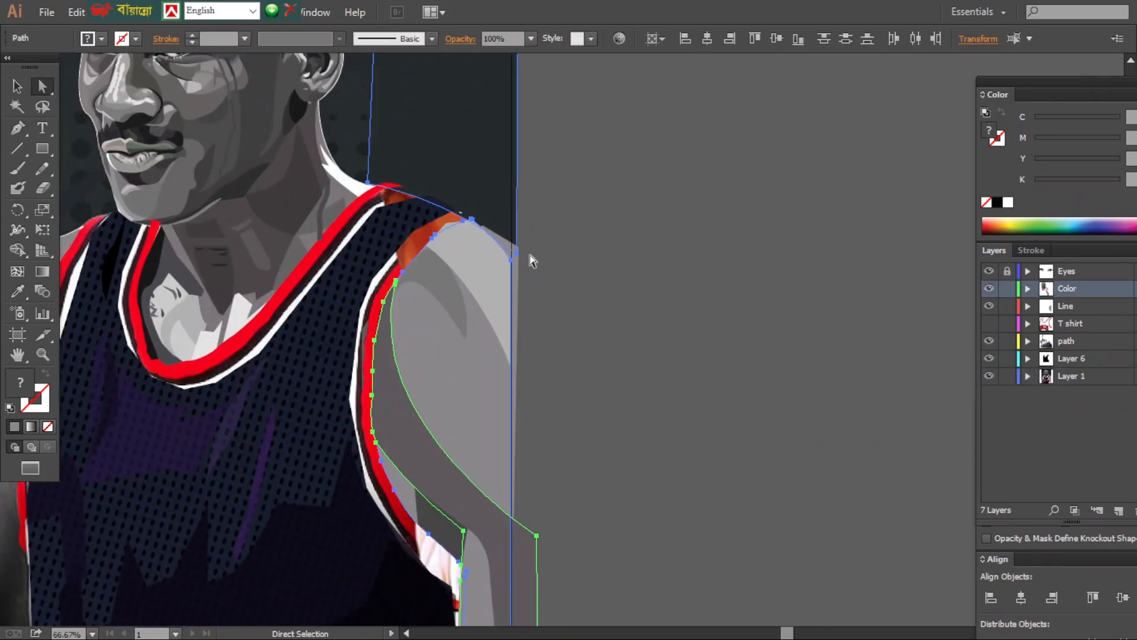
Trace a dark grey shadow along the arm side of the red armhole stripe and trim their overlap with the Shape Builder tool
click(486, 269)
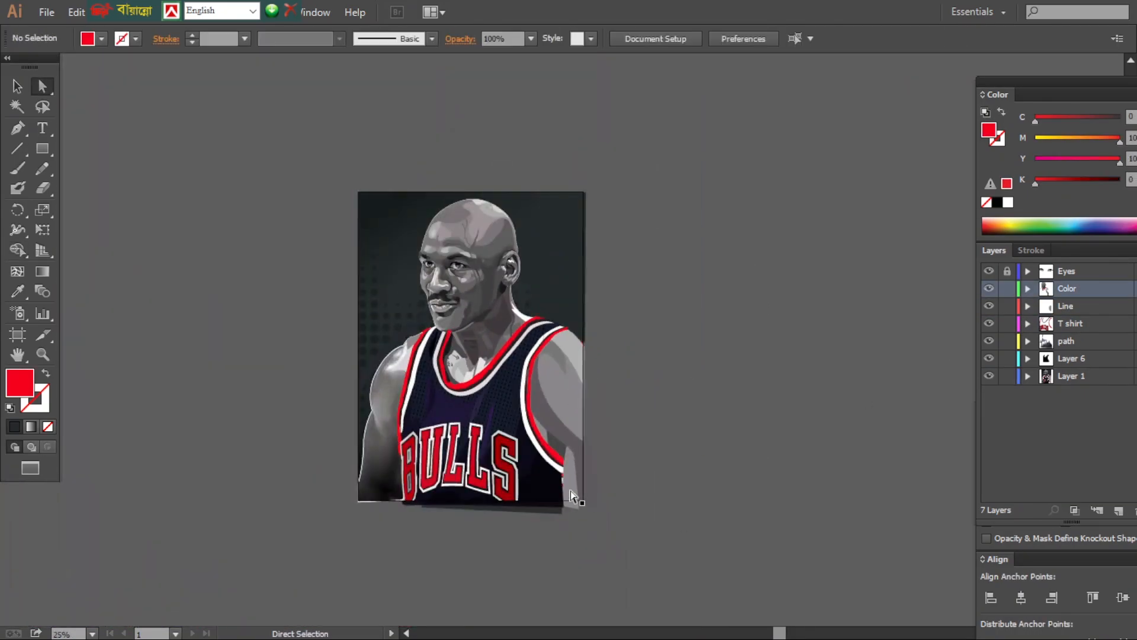
click(19, 130)
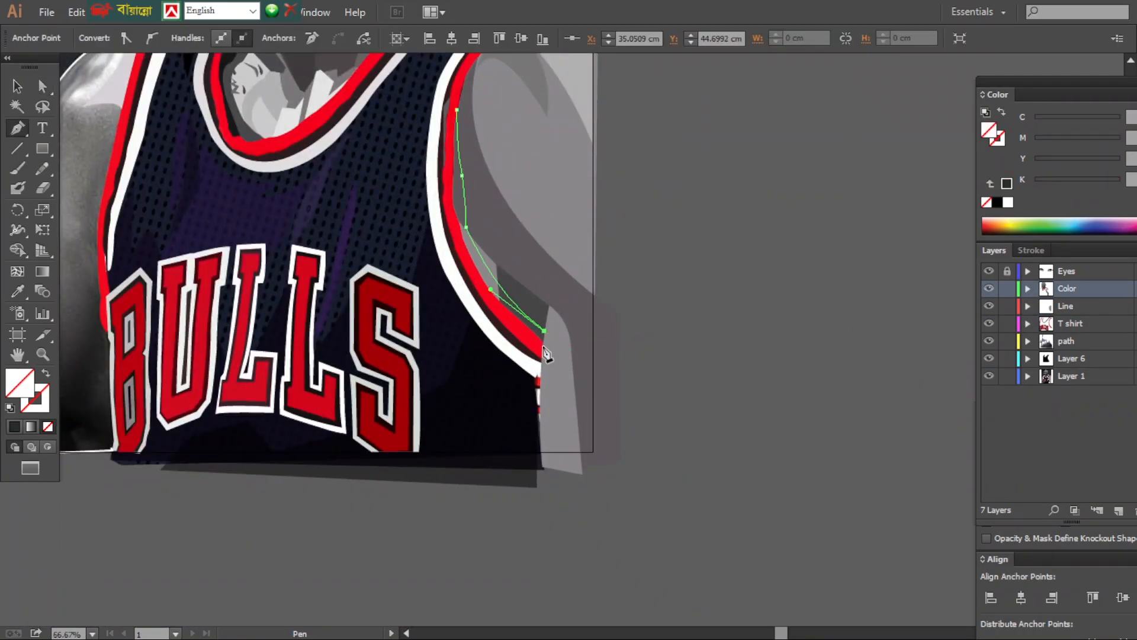
key(a)
click(468, 242)
scroll(482, 241, up, 3)
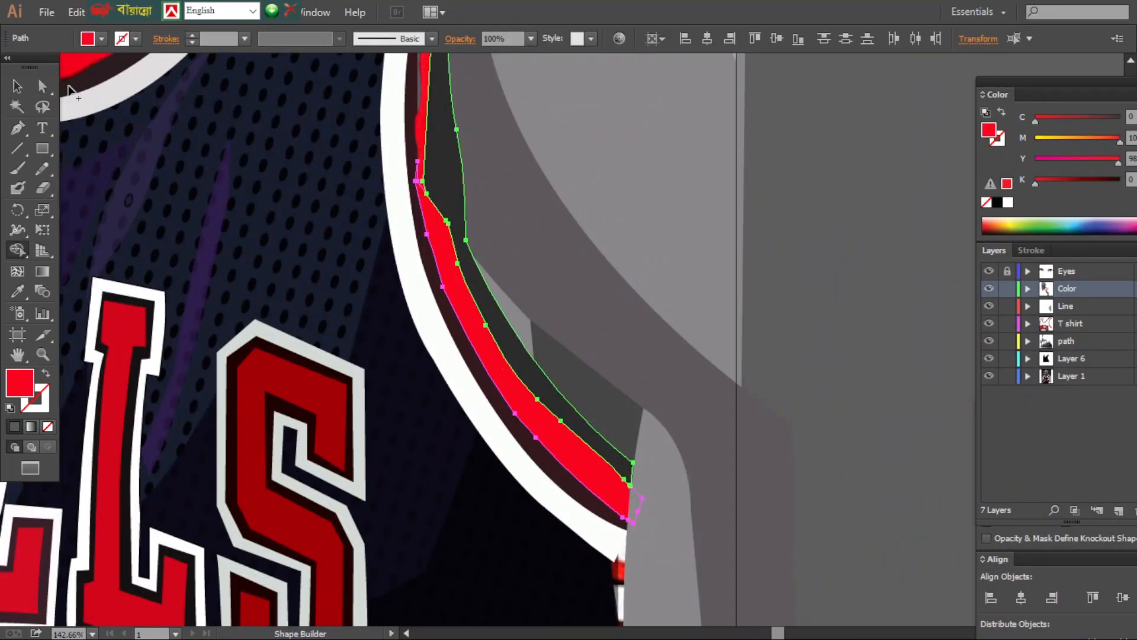
key(ctrl+y)
key(ctrl+y)
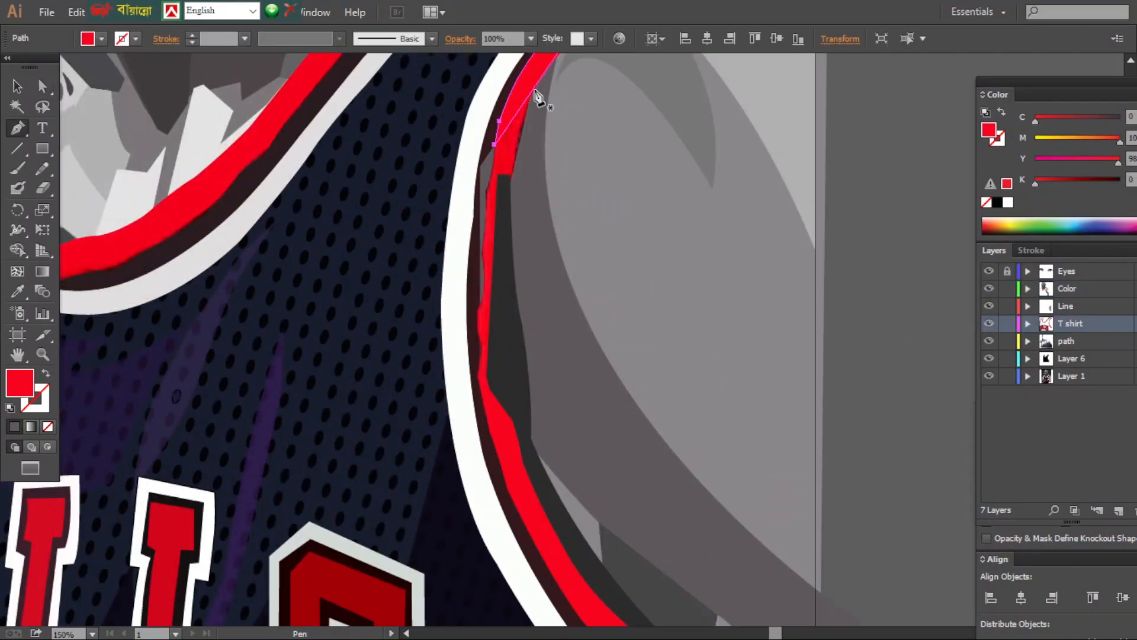
Redraw the red armhole stripe on the T shirt layer so it runs smoothly beside the arm shadow
drag(513, 424, 526, 543)
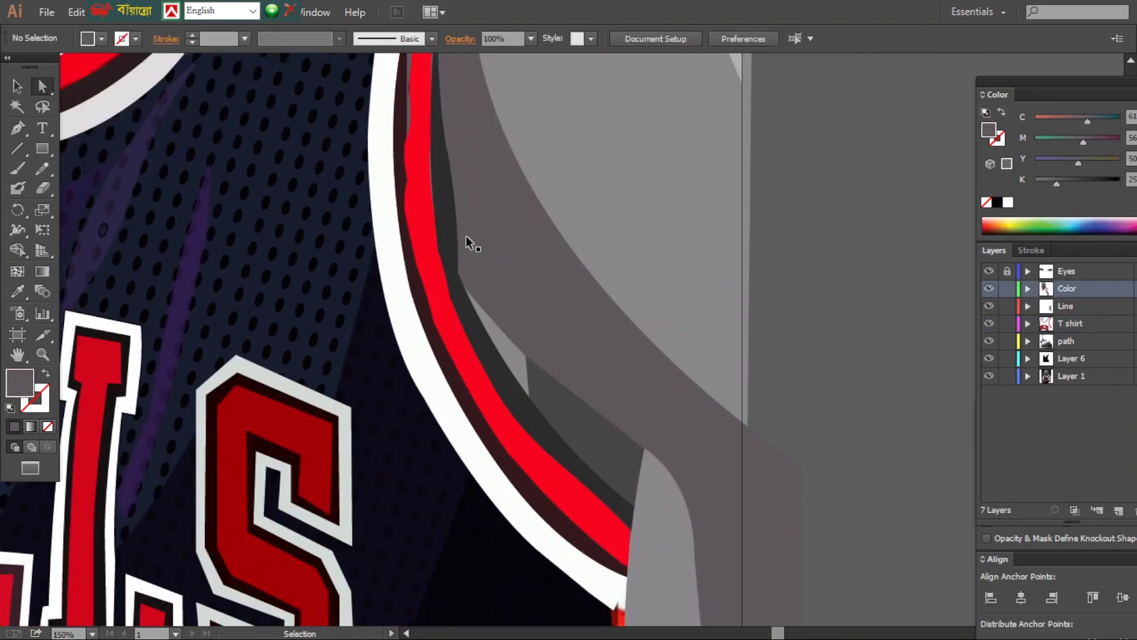
click(479, 435)
click(480, 435)
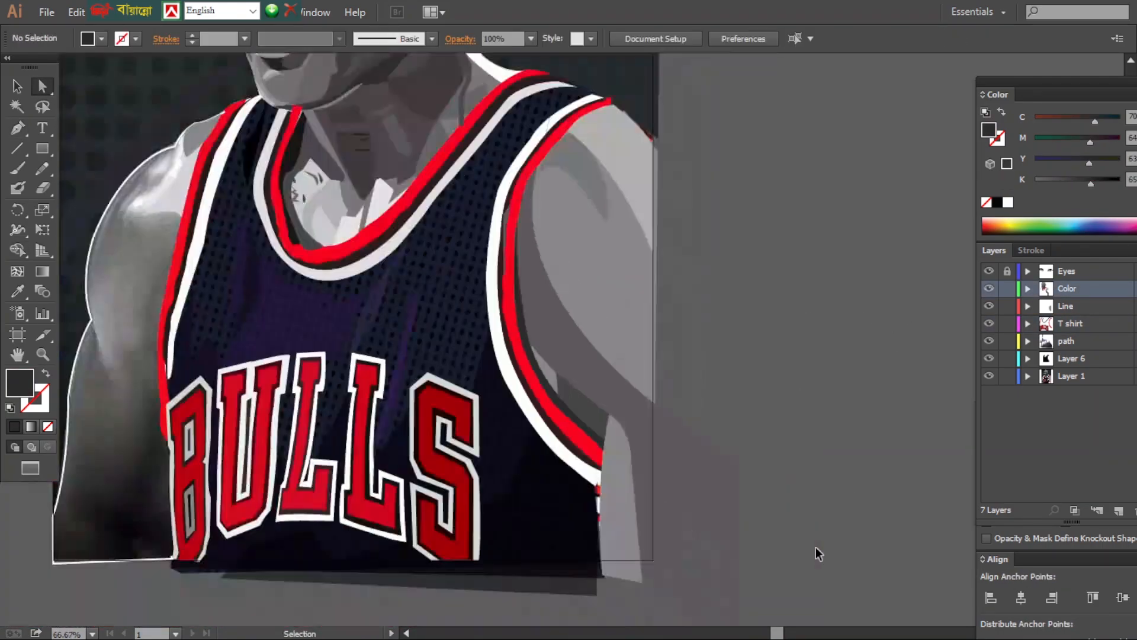
Set the fill of the dark band between the white and red armhole stripes to #210F12
key(ctrl+1)
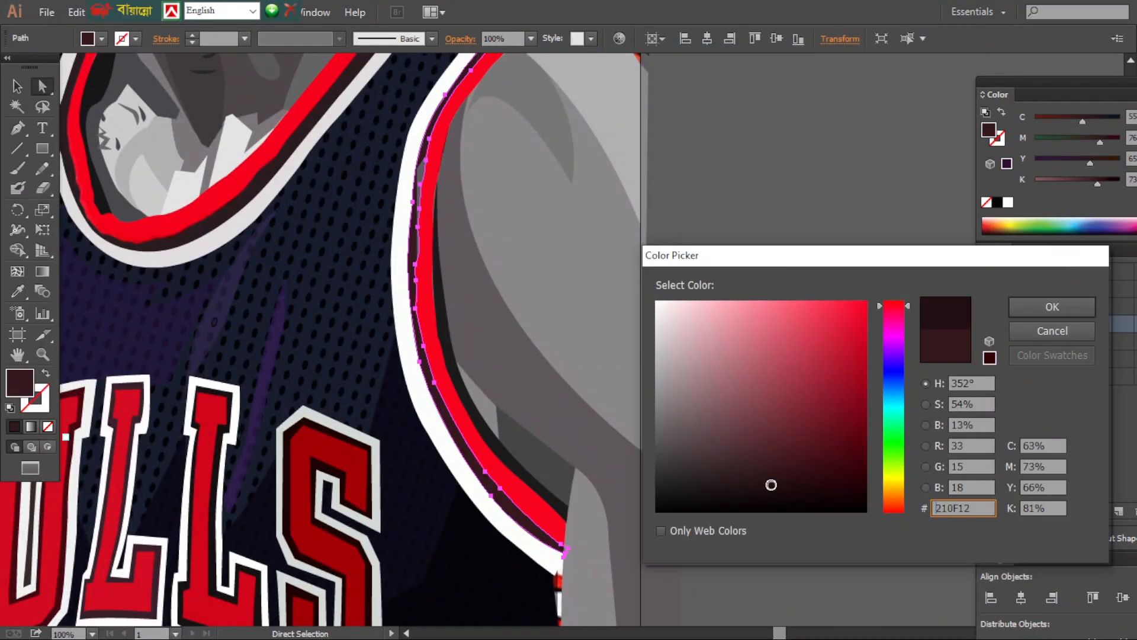
key(Return)
key(p)
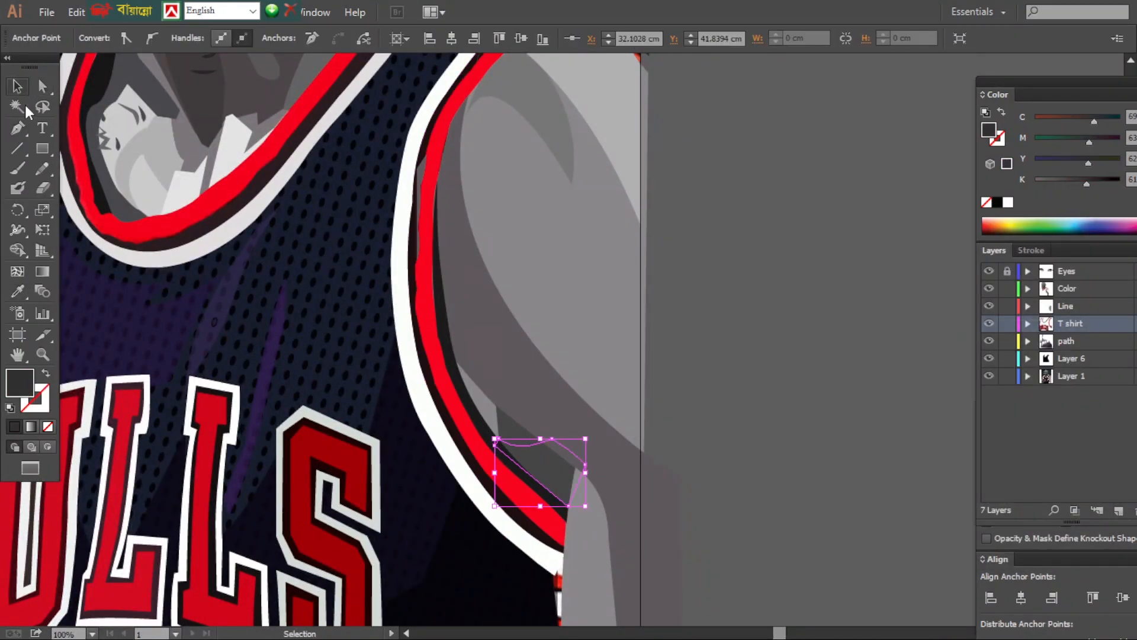
Reshape the dark shadow and the light grey arm shape so they meet along the lower end of the armhole
key(ctrl+y)
key(ctrl+y)
click(571, 485)
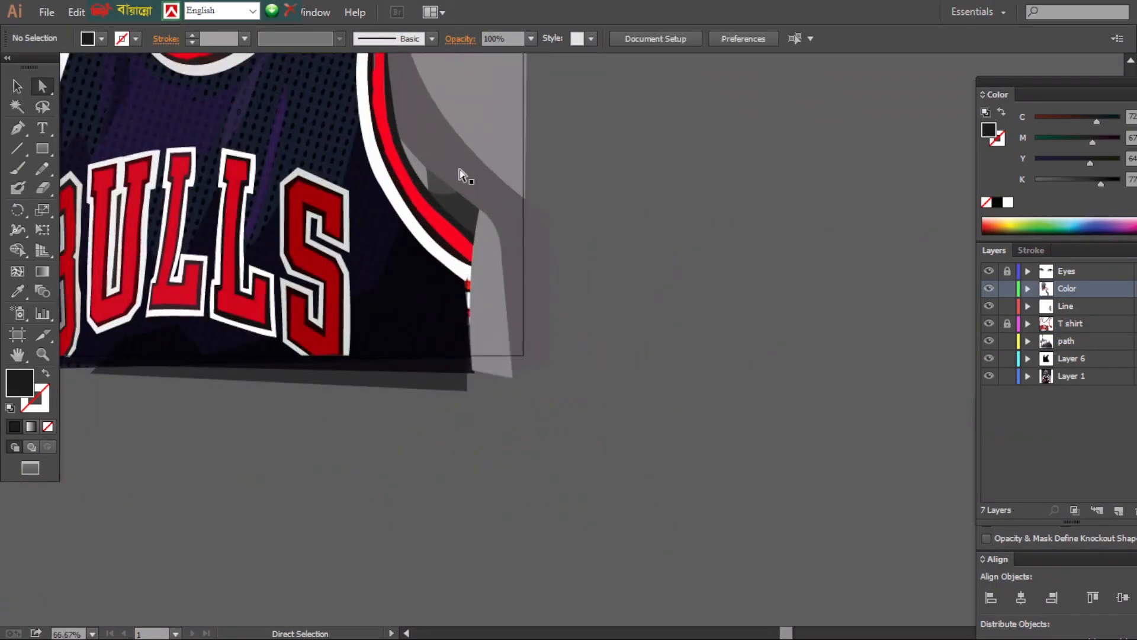
click(475, 379)
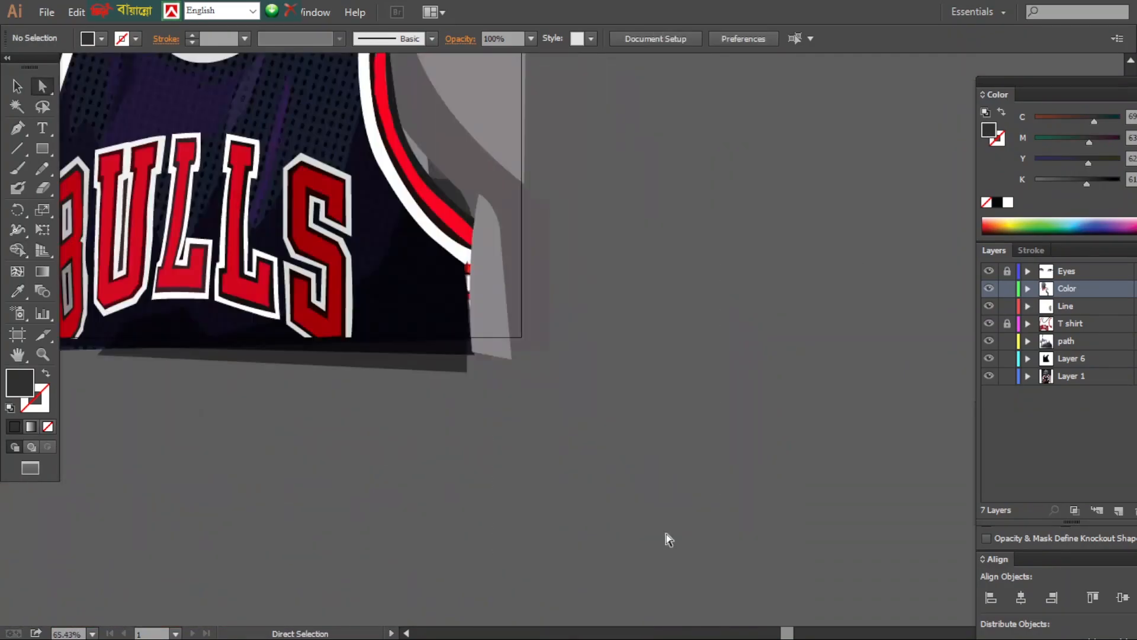
click(486, 272)
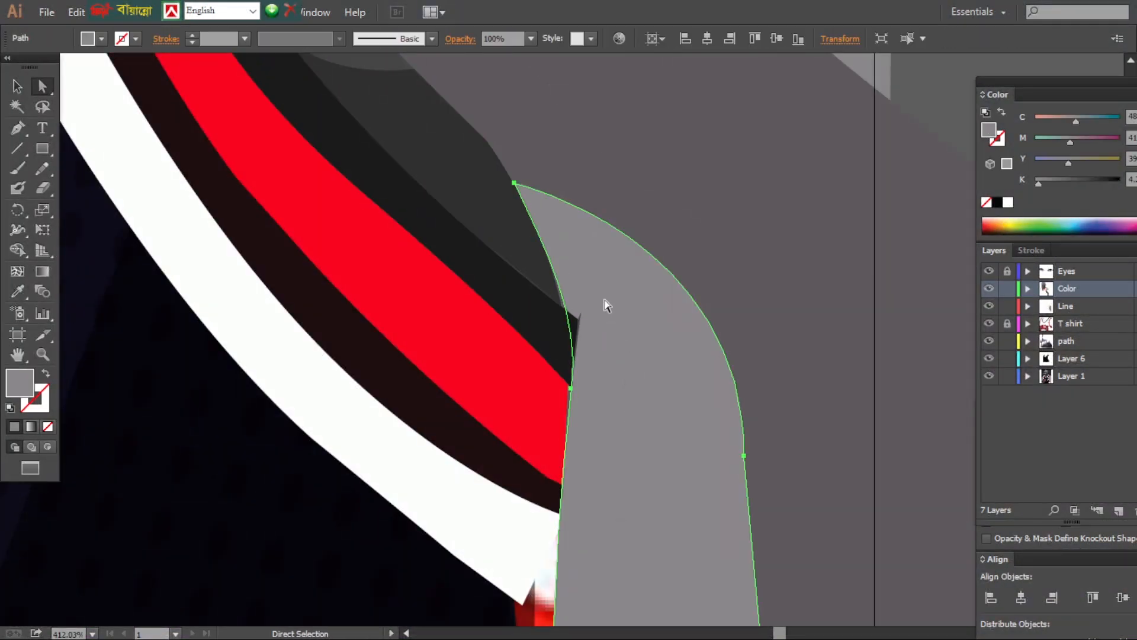
click(578, 320)
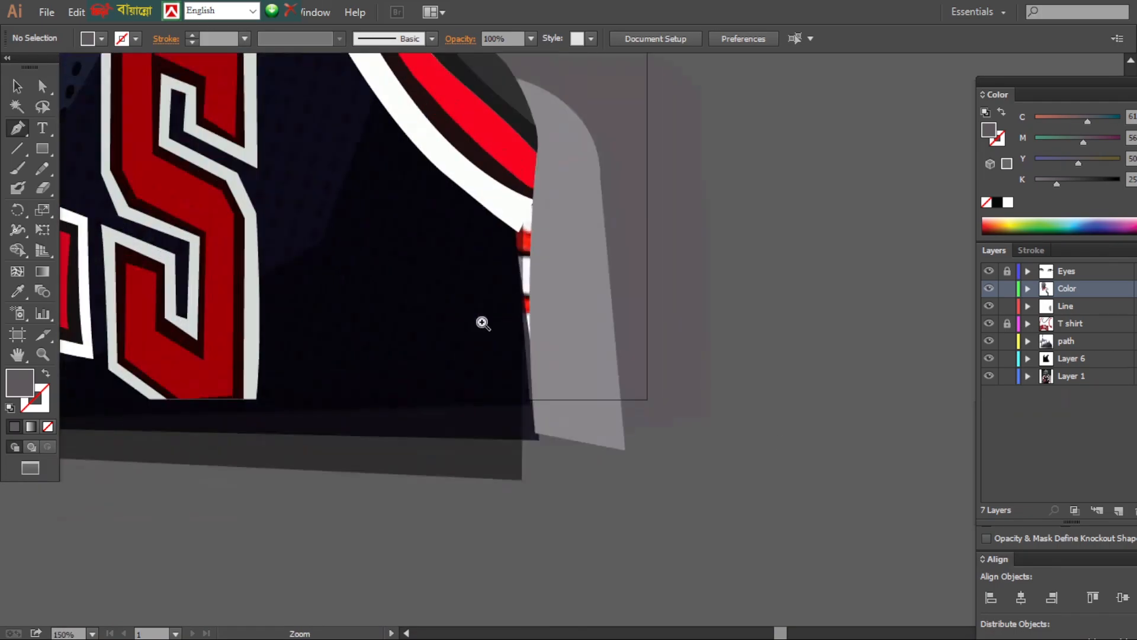
Trace a grey shape beside the jersey's side edge beneath the armhole
click(519, 350)
click(517, 346)
click(600, 443)
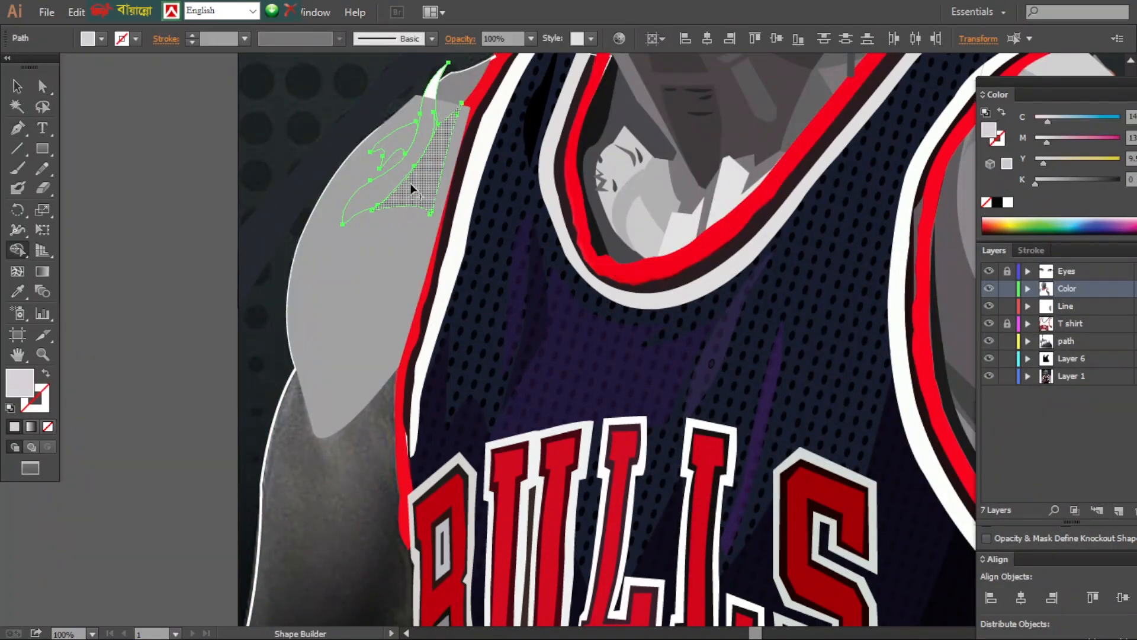
Trim the light highlight shapes to the shoulder outline with the Shape Builder tool
click(993, 289)
click(428, 123)
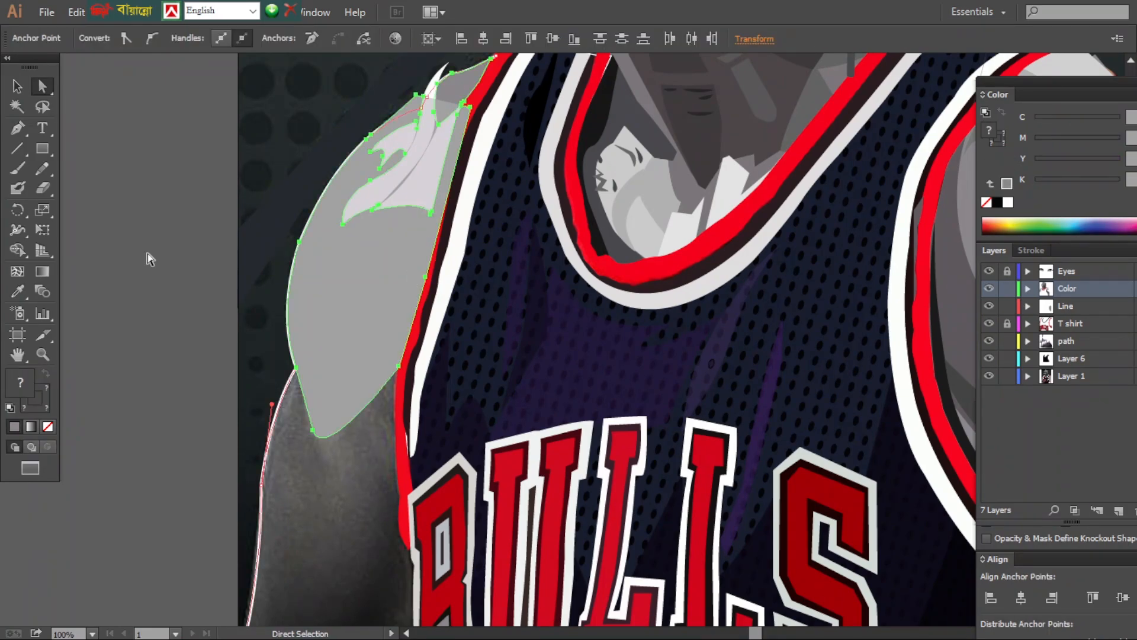
click(144, 254)
click(42, 86)
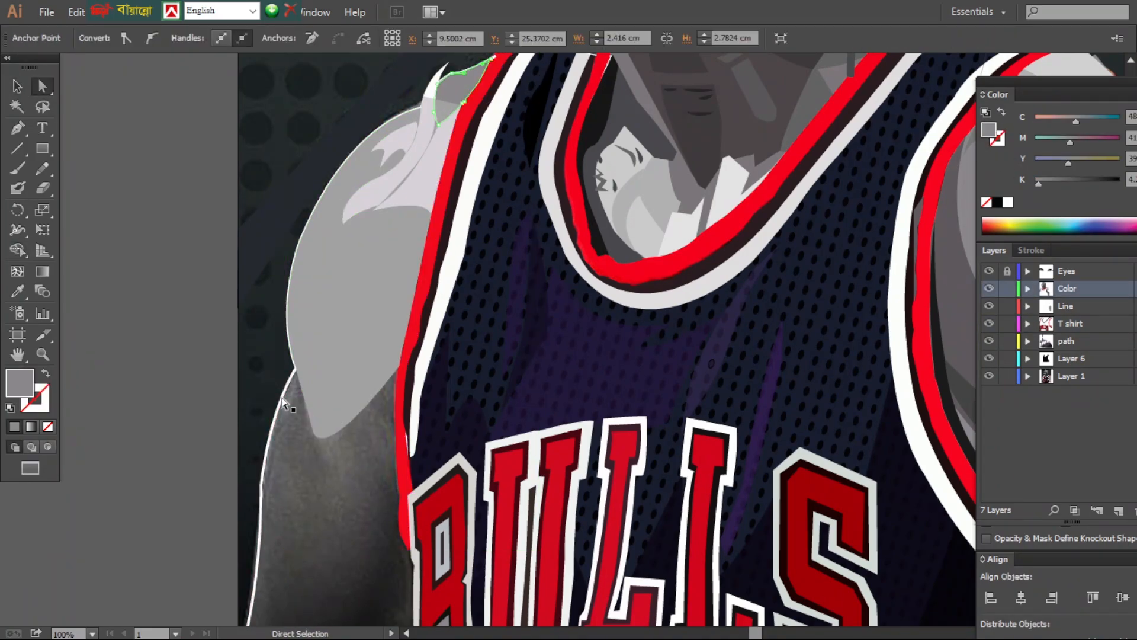
scroll(473, 178, up, 3)
drag(501, 359, 536, 301)
click(17, 86)
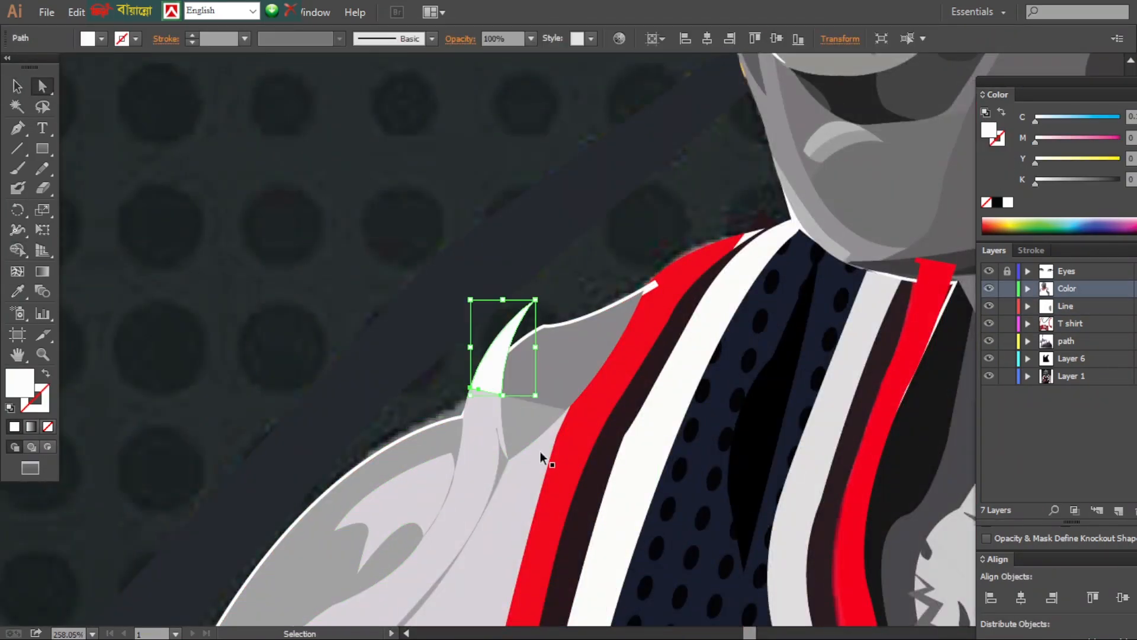
click(17, 250)
Trace the boundary across the arm below the shoulder and build a closed grey arm shape with Shape Builder
scroll(555, 287, down, 5)
click(42, 86)
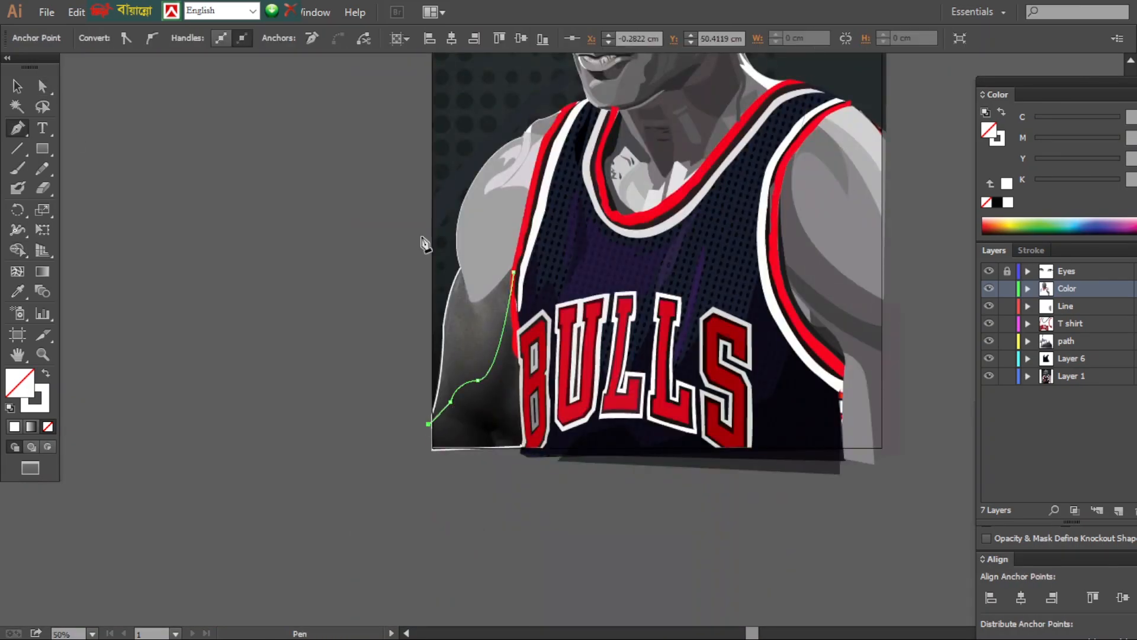
click(428, 424)
click(17, 250)
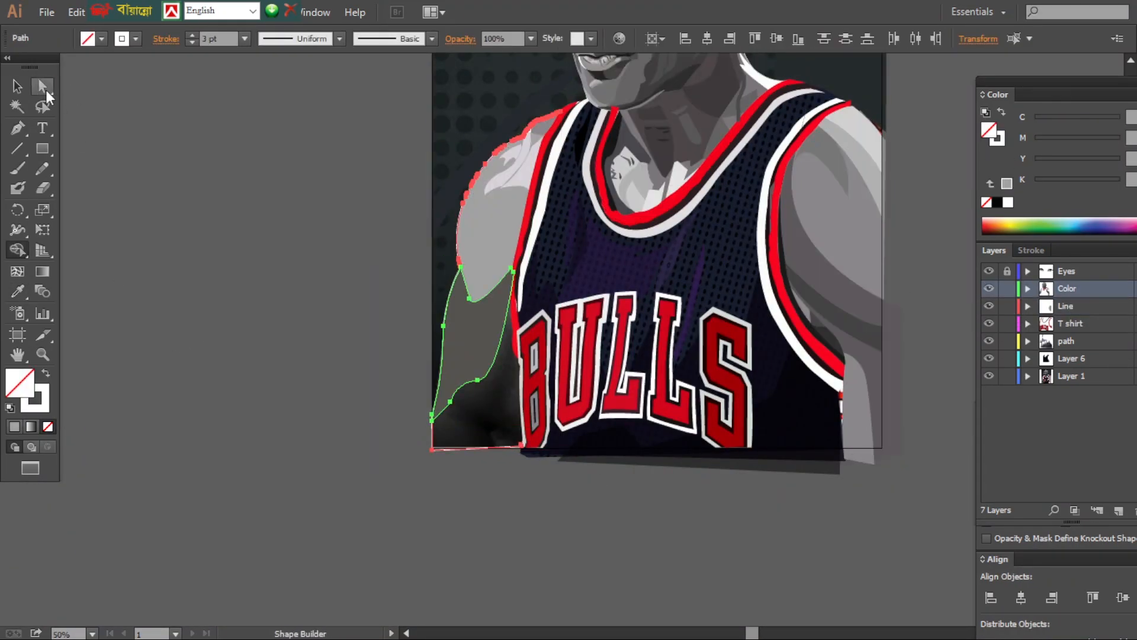
click(43, 85)
Fill the traced lower arm shape with a sampled dark colour and trim its overlap with the grey arm shape using Shape Builder
scroll(559, 326, up, 1)
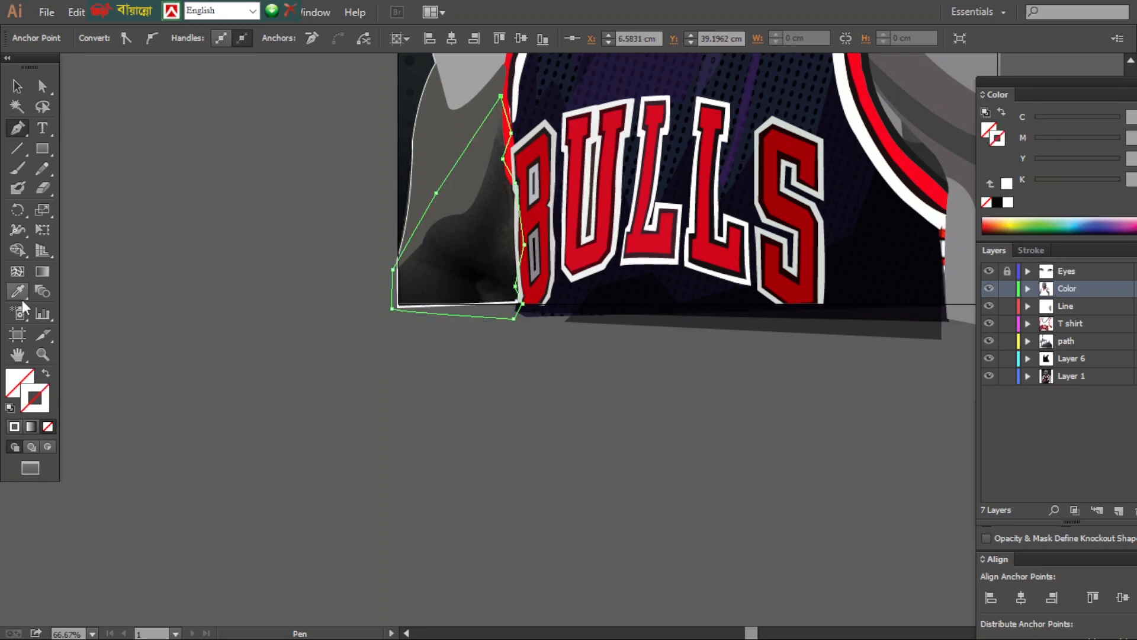
click(21, 297)
click(924, 156)
click(42, 87)
click(18, 250)
drag(650, 360, 634, 404)
drag(409, 237, 568, 367)
click(22, 254)
click(42, 86)
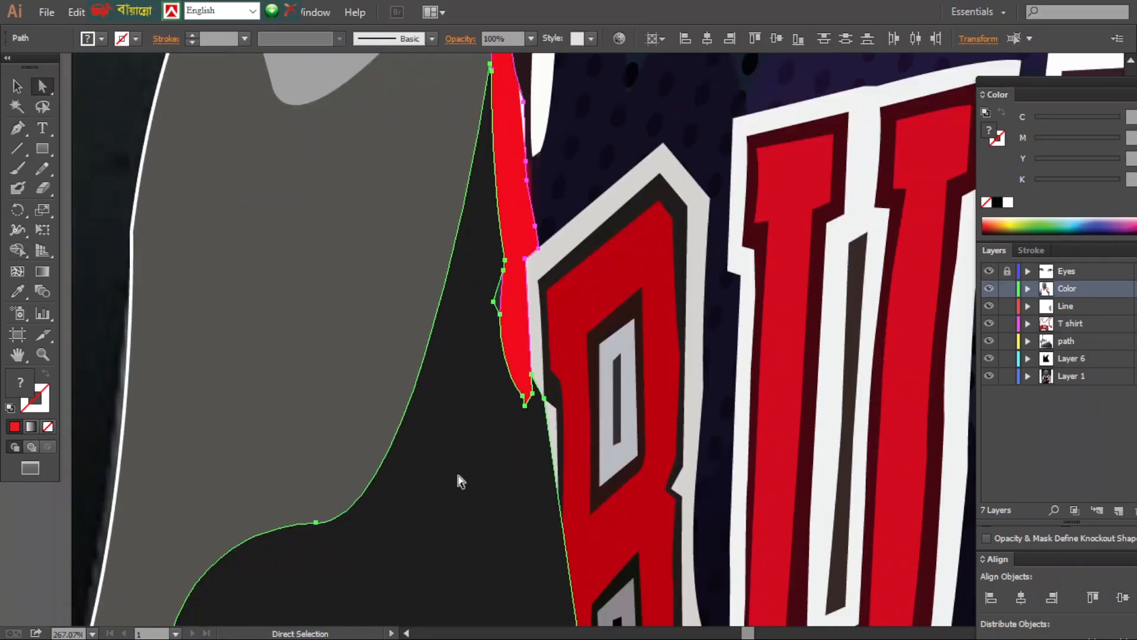
Remove the excess of the dark lower arm shape where it overlaps the red armhole stripe with Shape Builder
click(989, 324)
click(989, 324)
click(456, 368)
shift+click(424, 231)
click(18, 252)
alt+click(437, 391)
click(42, 85)
click(143, 496)
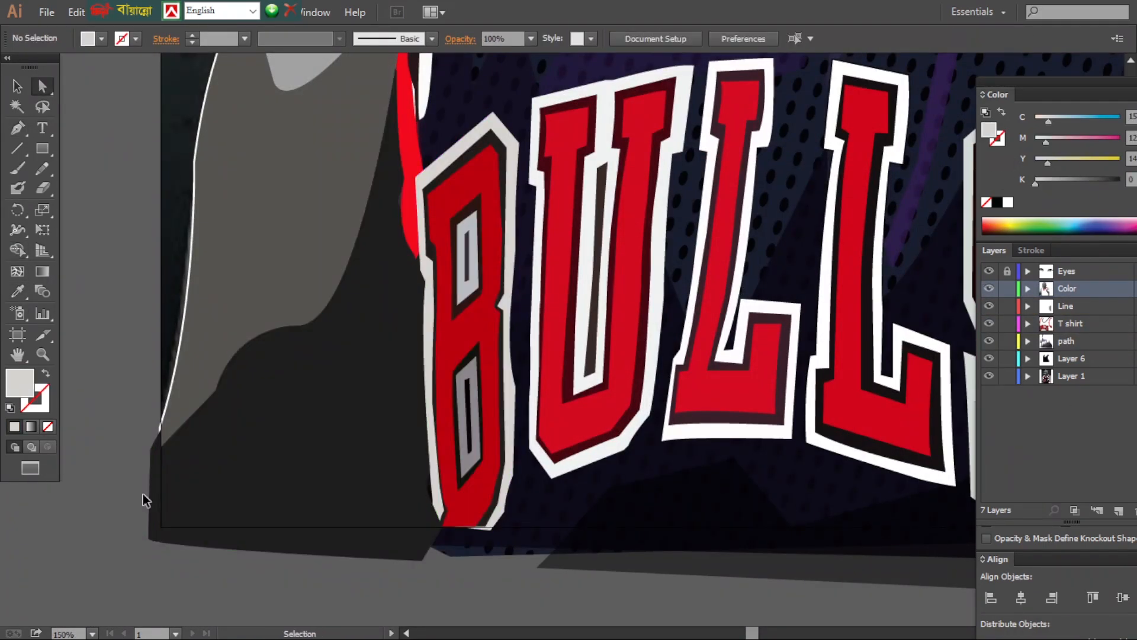
Set the lower arm shape's fill to a lighter dark grey and trace a darker shadow streak across it
double_click(20, 382)
click(1052, 307)
key(p)
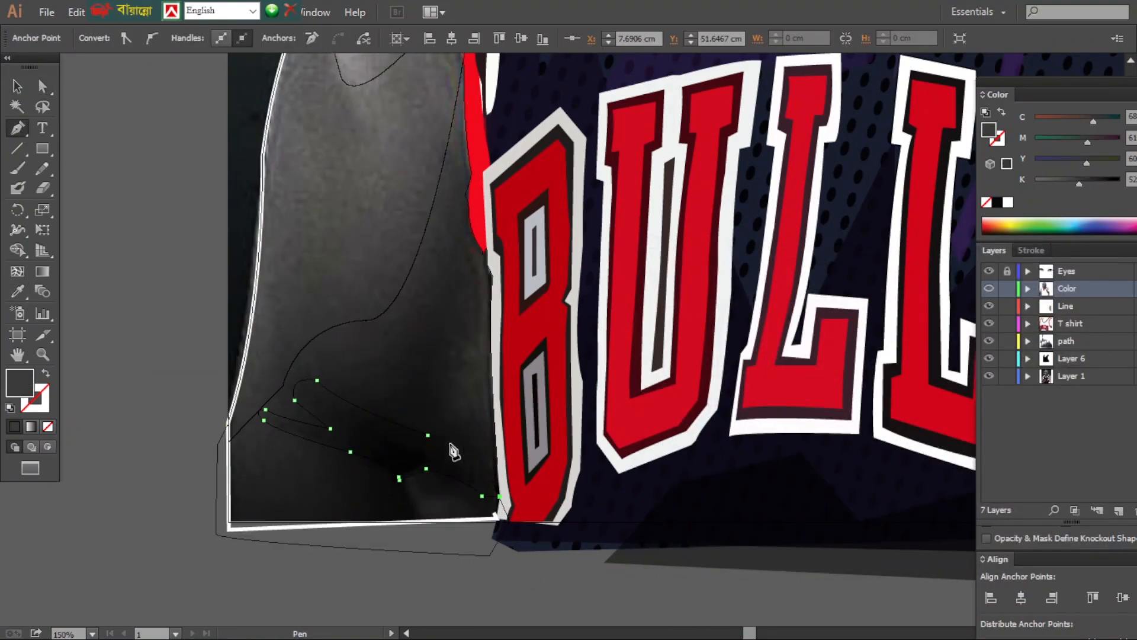
key(ctrl+shift+a)
key(ctrl+minus)
key(ctrl+minus)
key(ctrl+minus)
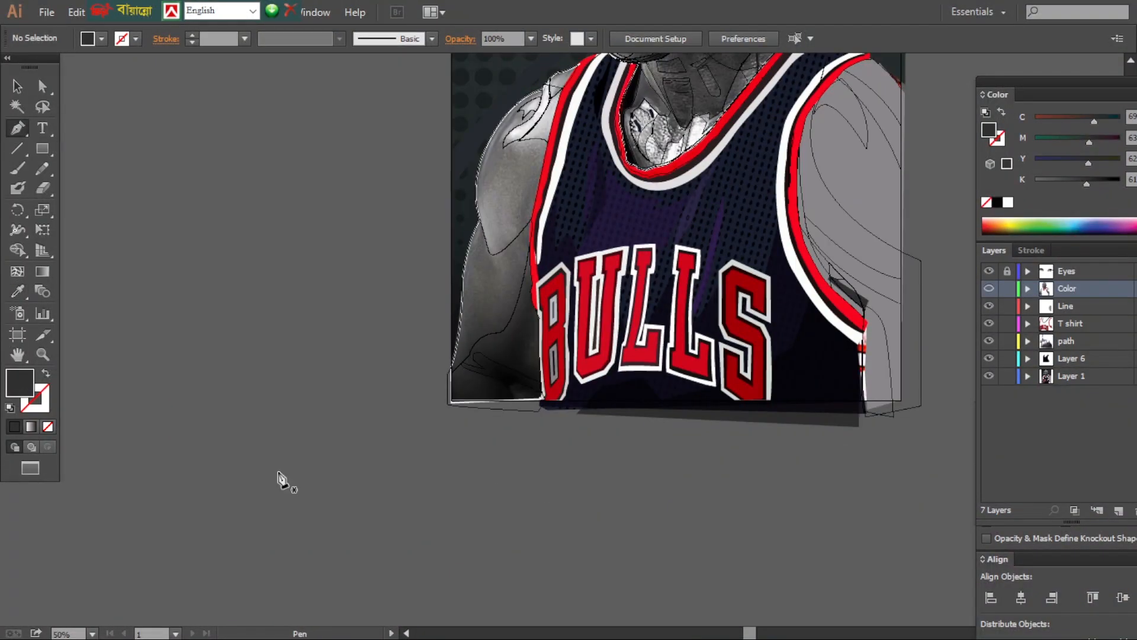
Trace a rounded grey highlight on the lower arm beside the jersey edge and trim its overhang with Shape Builder
key(ctrl+shift+a)
scroll(508, 305, up, 3)
ctrl+click(508, 305)
key(shift+m)
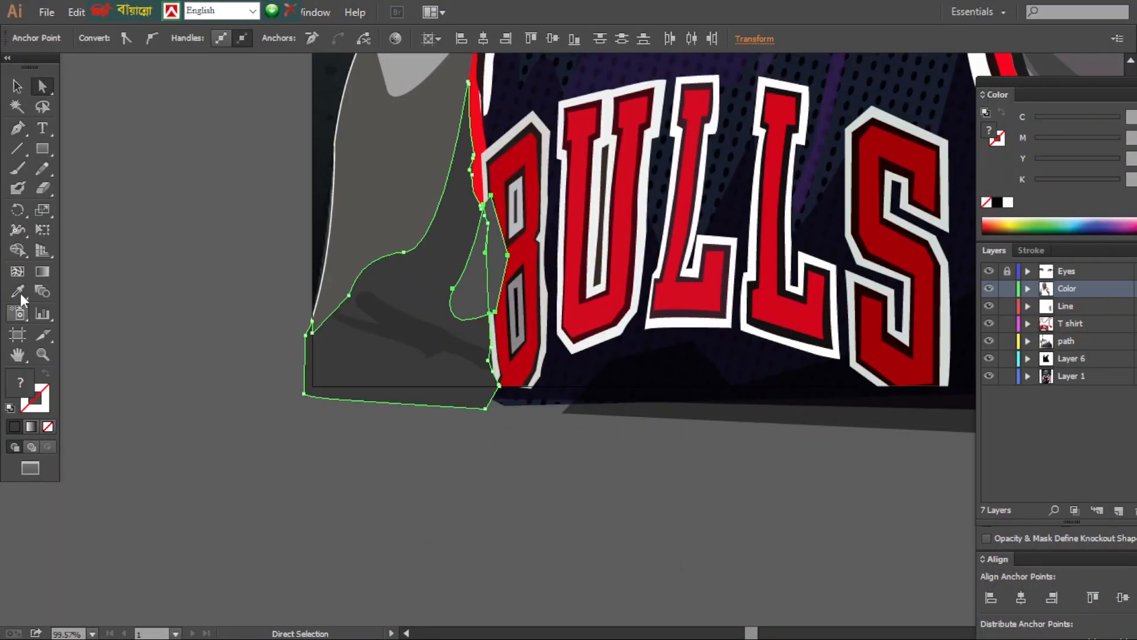
Trace a curved dark shadow at the base of the lower arm, close to the jersey
key(ctrl+shift+a)
key(a)
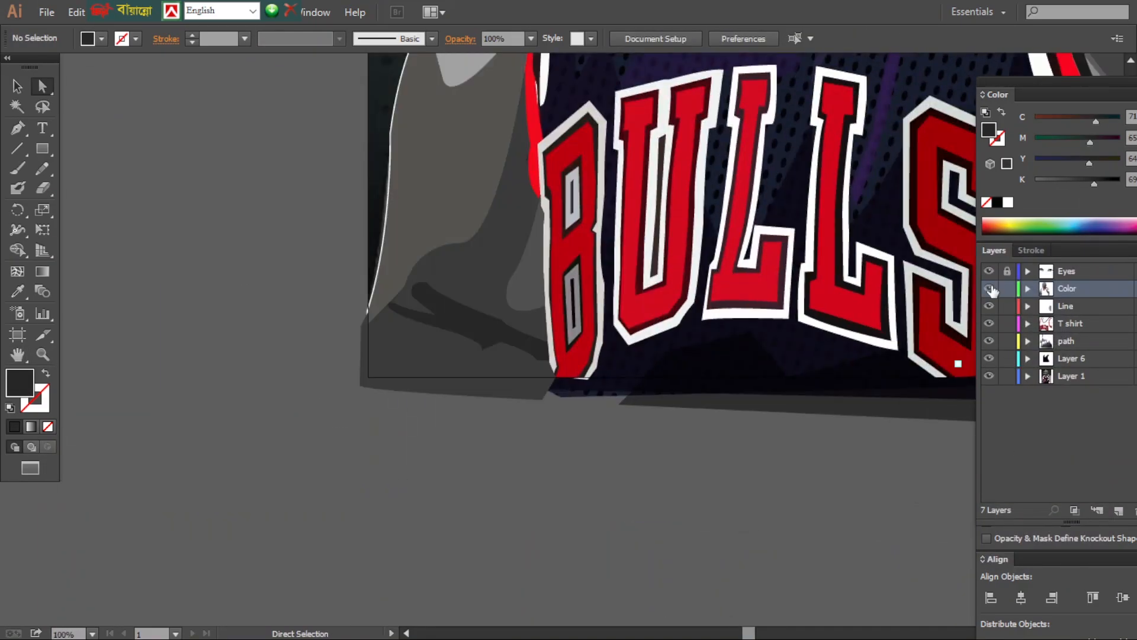
drag(497, 368, 535, 400)
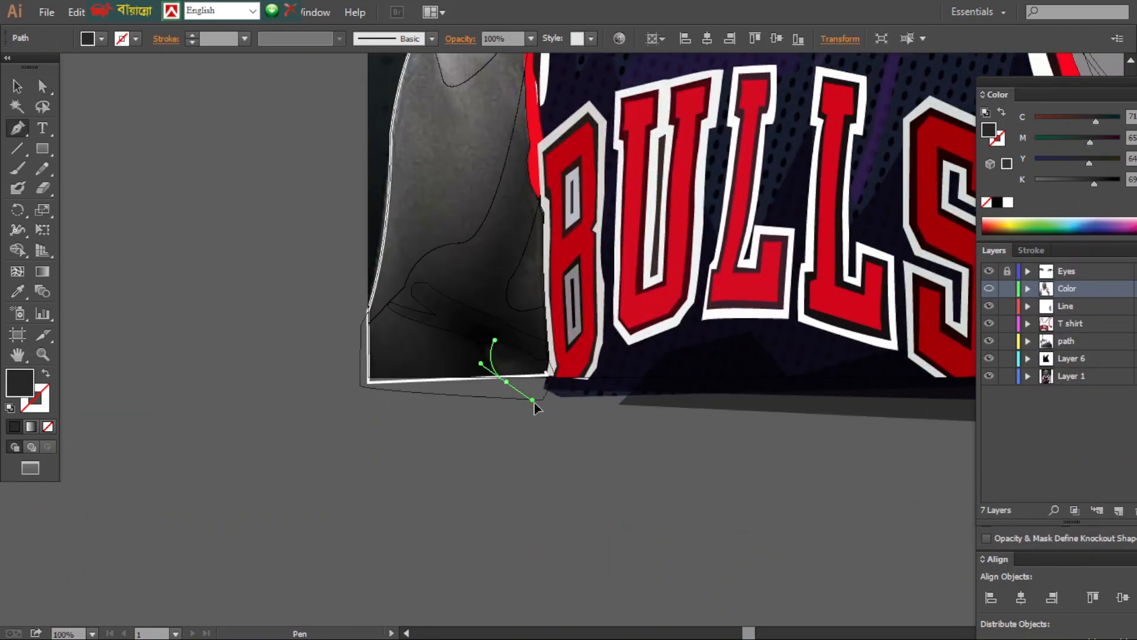
click(505, 358)
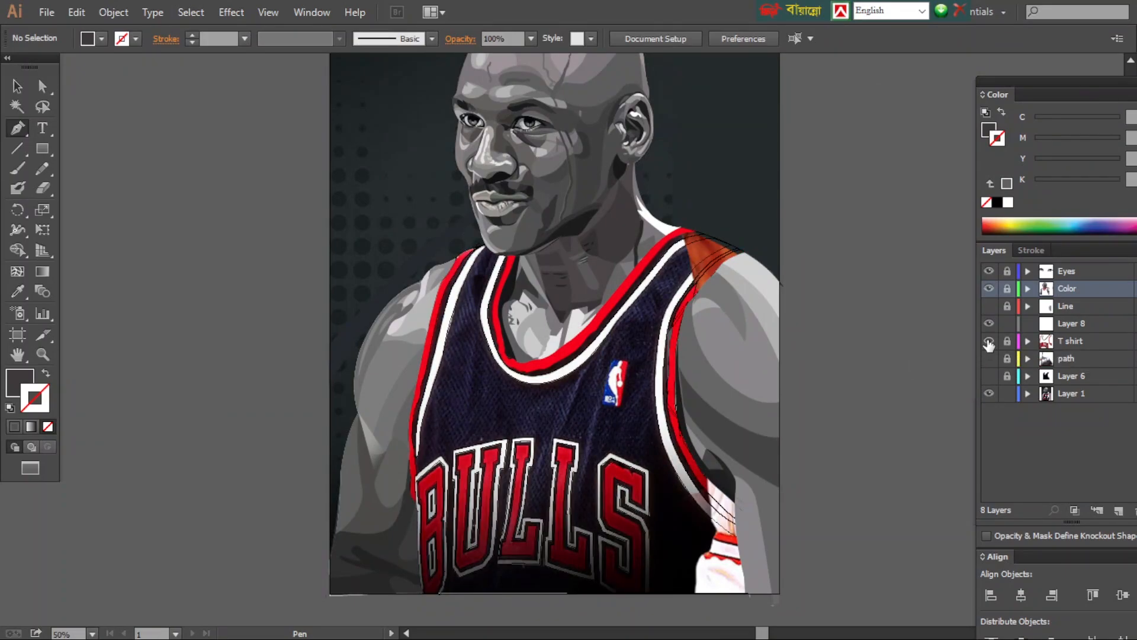
Trace a closed wavy-topped shape over the lower jersey on Layer 8 and fill it with dark brown
click(410, 524)
drag(460, 505, 480, 524)
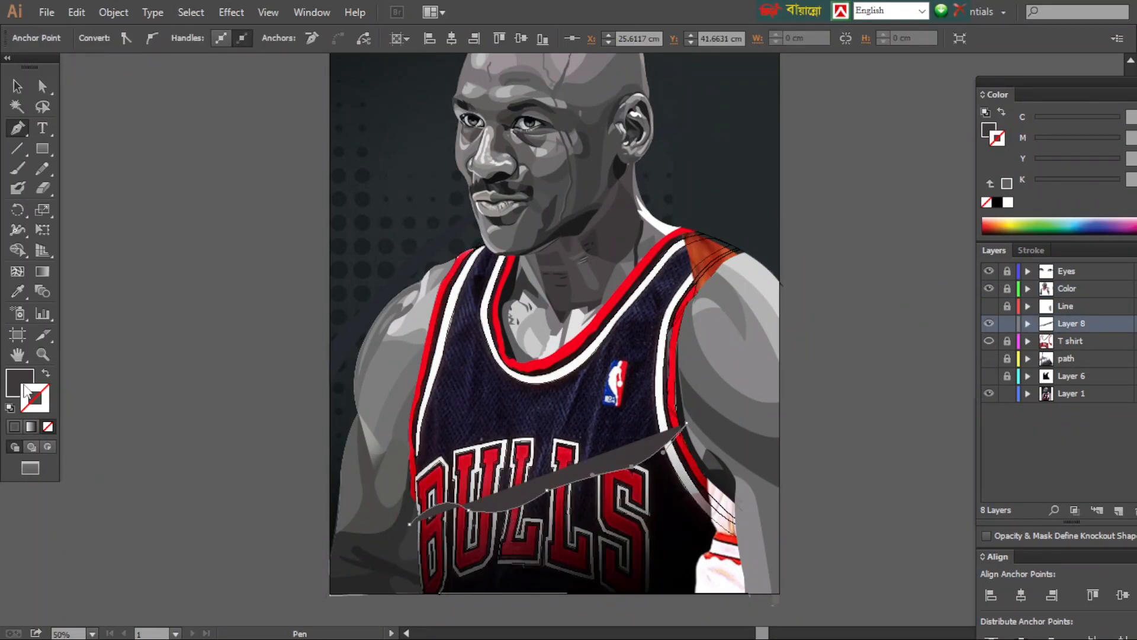
click(733, 602)
click(411, 604)
click(410, 524)
double_click(20, 382)
click(1048, 307)
Set the opacity of the dark brown lower jersey overlay to 20%
click(312, 12)
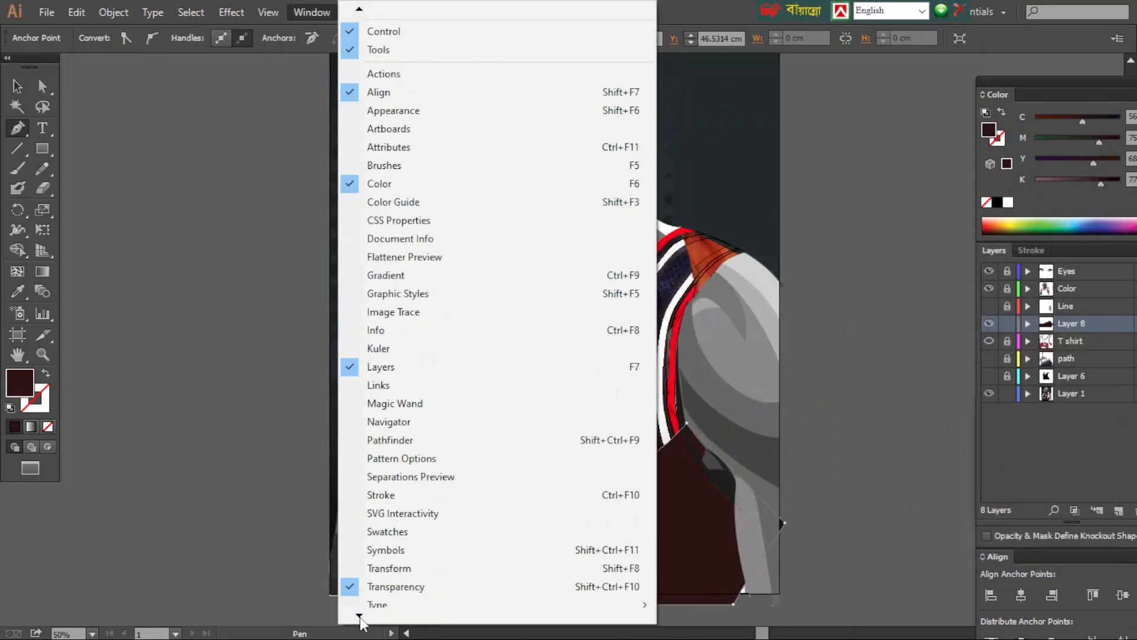
click(379, 586)
click(996, 115)
click(996, 115)
click(971, 156)
ctrl+click(888, 450)
click(1002, 441)
Show the T shirt layer and apply a 90° linear gradient running upward through the lower jersey overlay
click(989, 358)
click(989, 341)
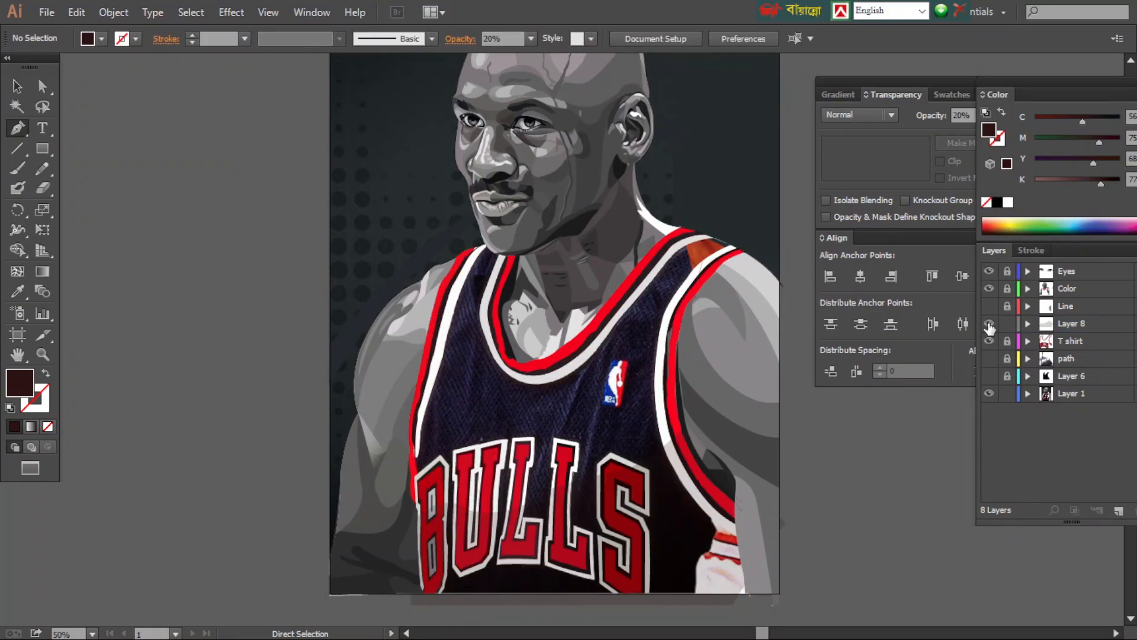
alt+click(1096, 329)
key(ctrl+F9)
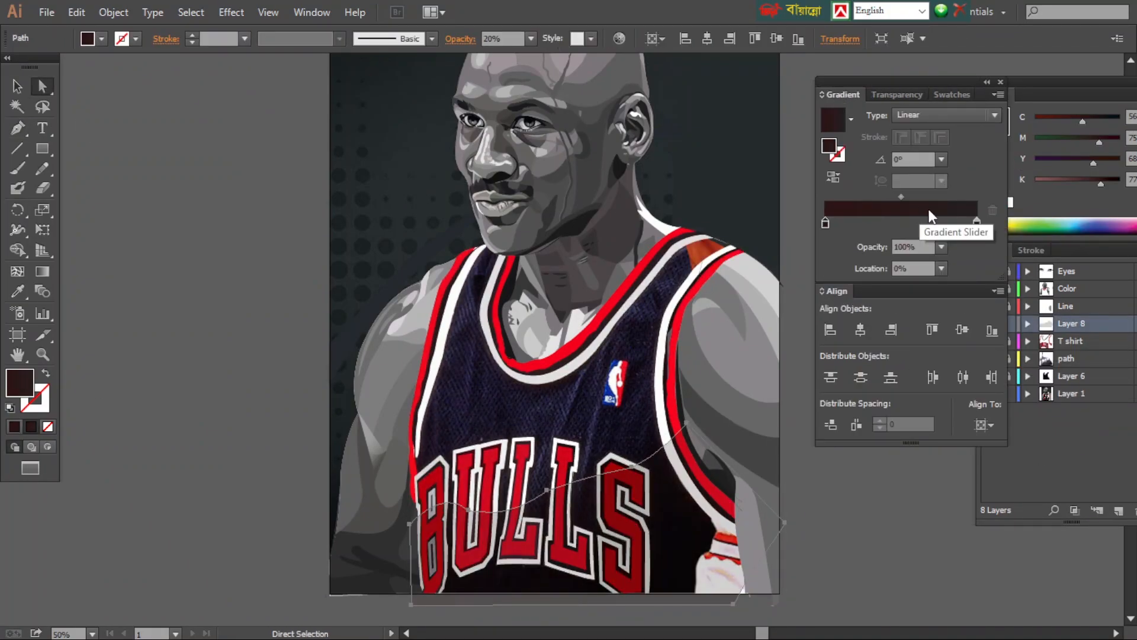
key(g)
drag(596, 604, 596, 453)
double_click(977, 223)
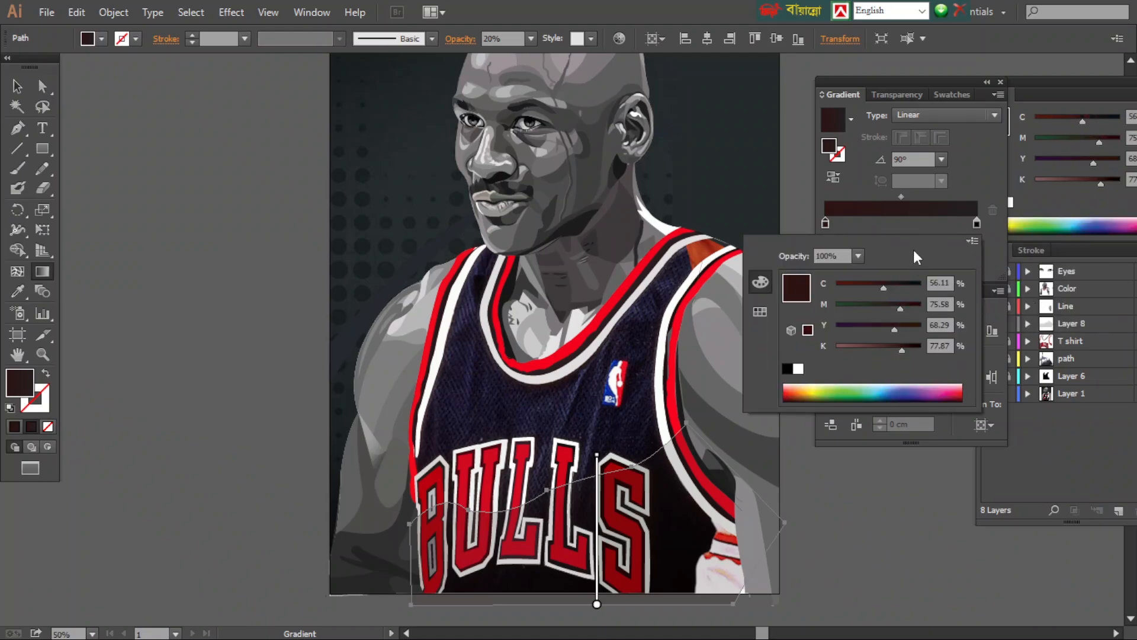
key(Escape)
Recolour the overlay's gradient stops in dark brown tones and set the end stop's opacity to 30%
click(829, 223)
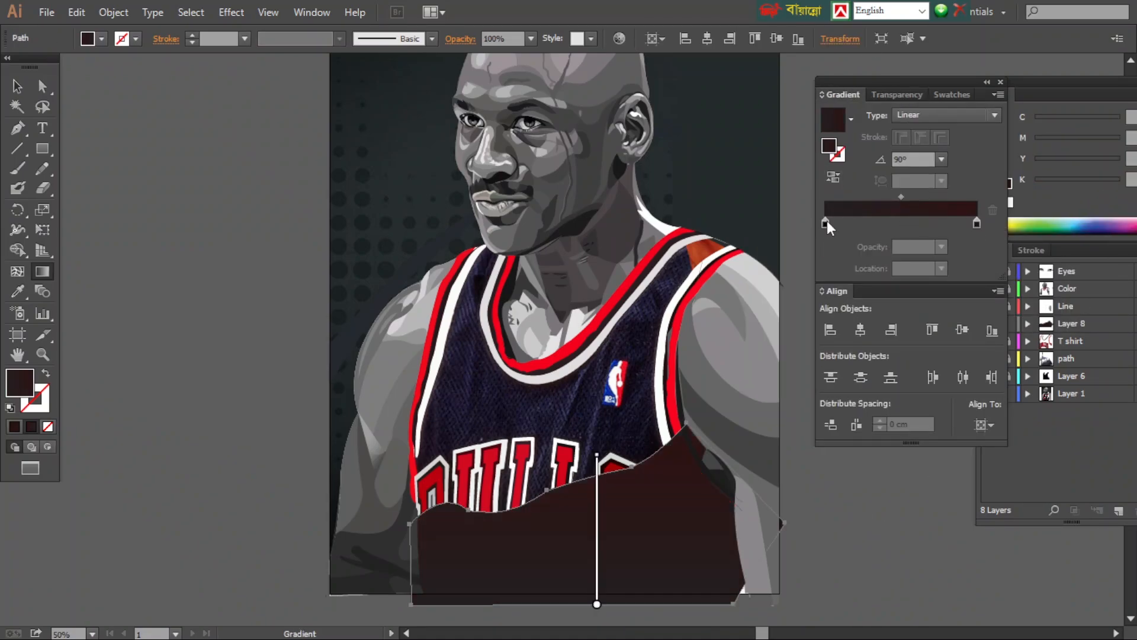
double_click(826, 220)
click(978, 223)
double_click(976, 222)
key(Escape)
click(941, 246)
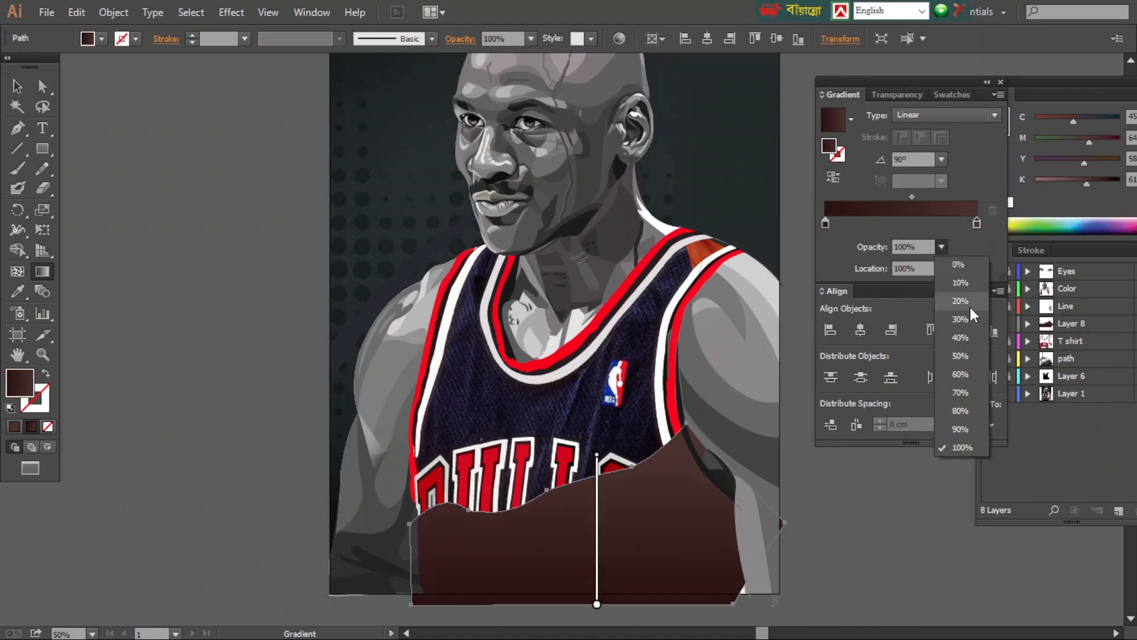
click(961, 318)
Place the overlay's middle gradient stop at 67.2% with 30% opacity and adjust the layer visibility
click(888, 541)
key(ctrl+z)
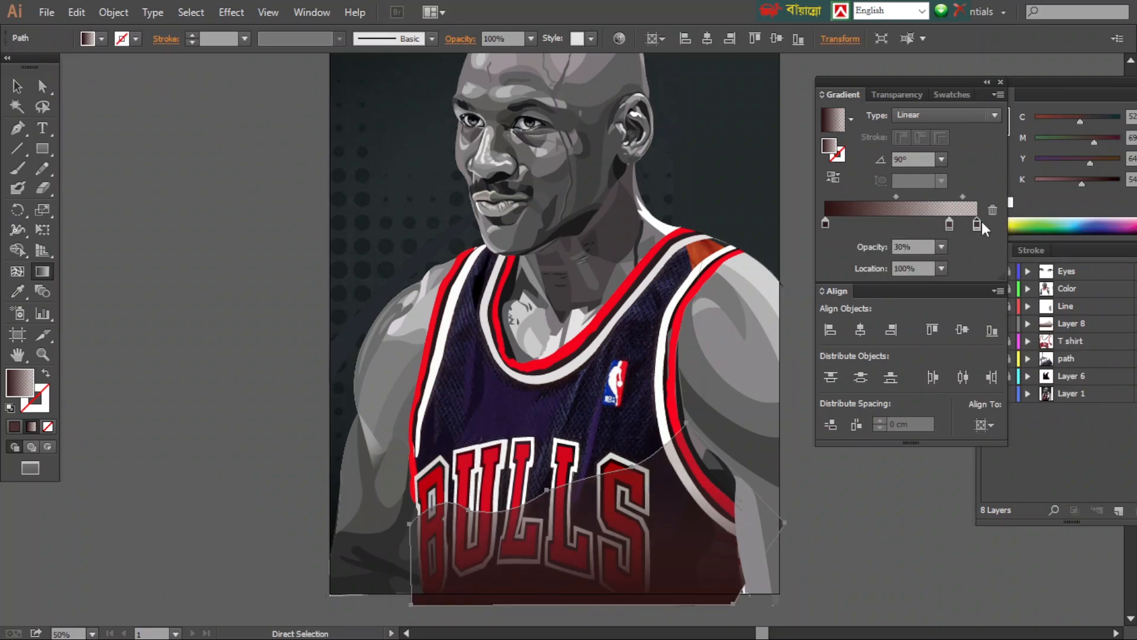
double_click(919, 223)
key(Escape)
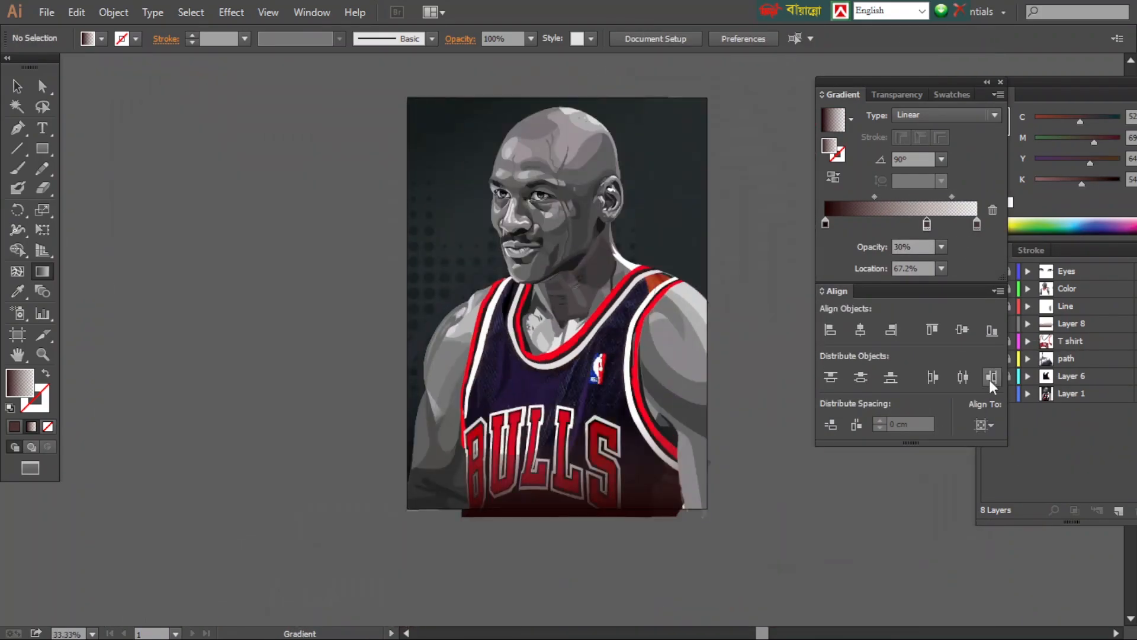
click(988, 359)
click(989, 324)
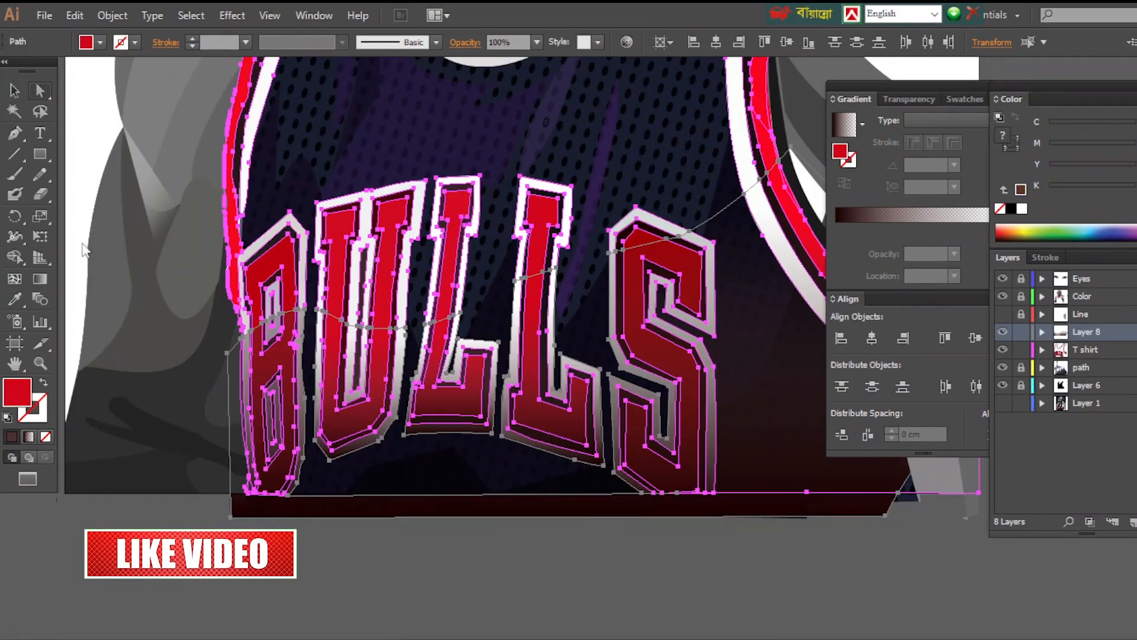
Darken the starting gradient stop of the lower jersey overlay to black with K at 100%
click(889, 208)
double_click(835, 230)
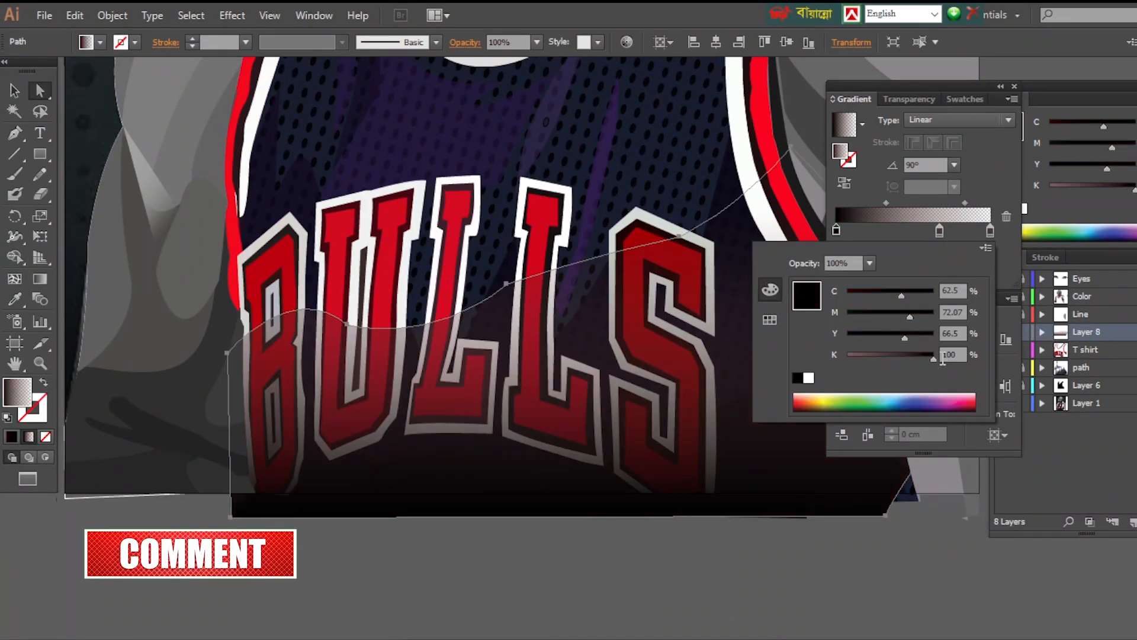
click(937, 221)
key(ctrl+a)
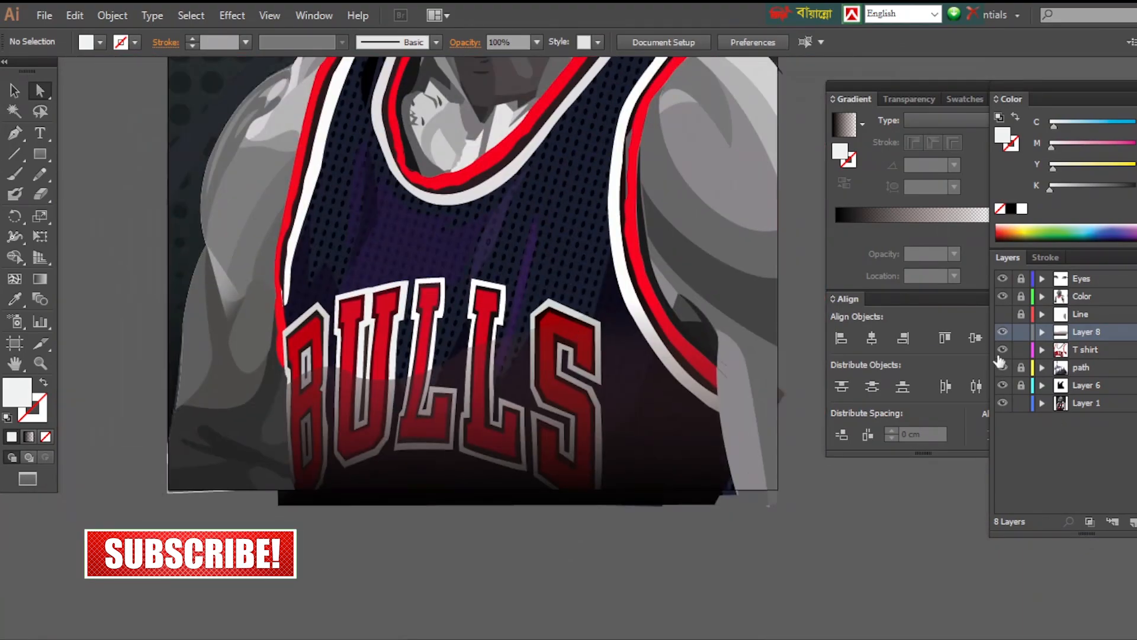
drag(1002, 385, 1005, 339)
click(1002, 367)
click(1002, 385)
Trace a dark shadow across the lower neckline trim at 20% opacity, covering the white, dark and red bands
key(ctrl+equal)
key(ctrl+equal)
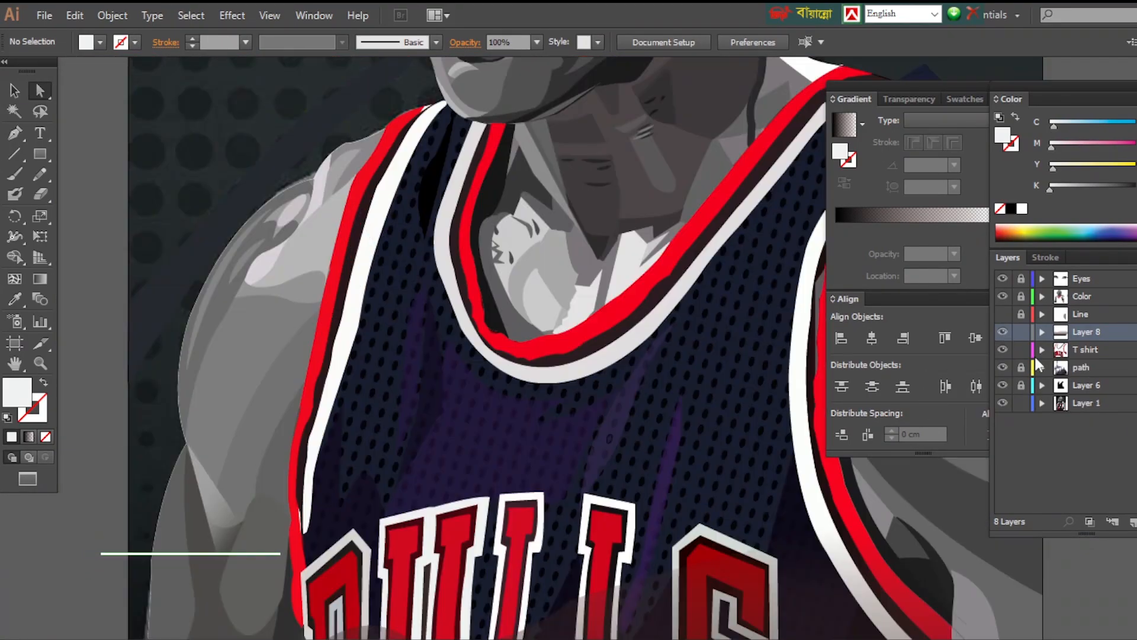
ctrl+click(1002, 296)
click(634, 248)
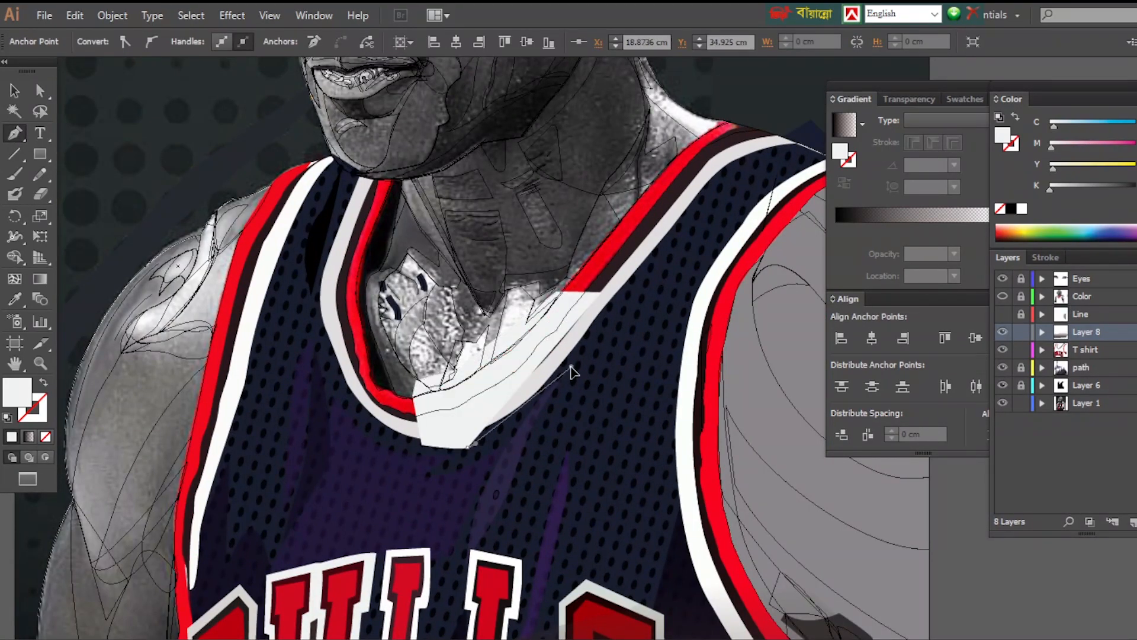
key(a)
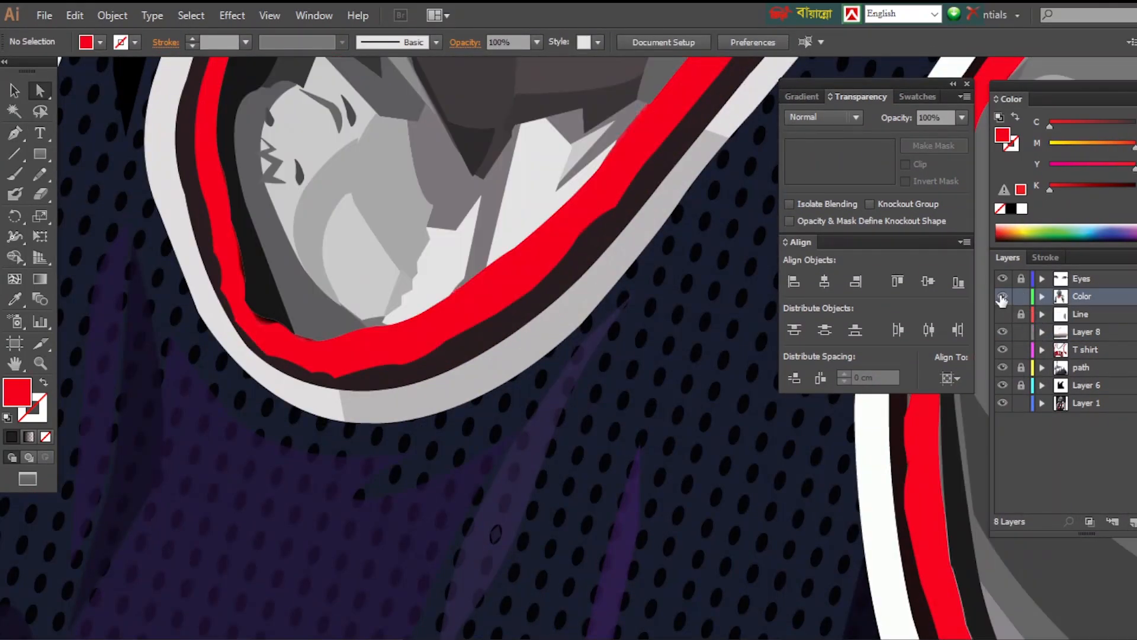
click(355, 343)
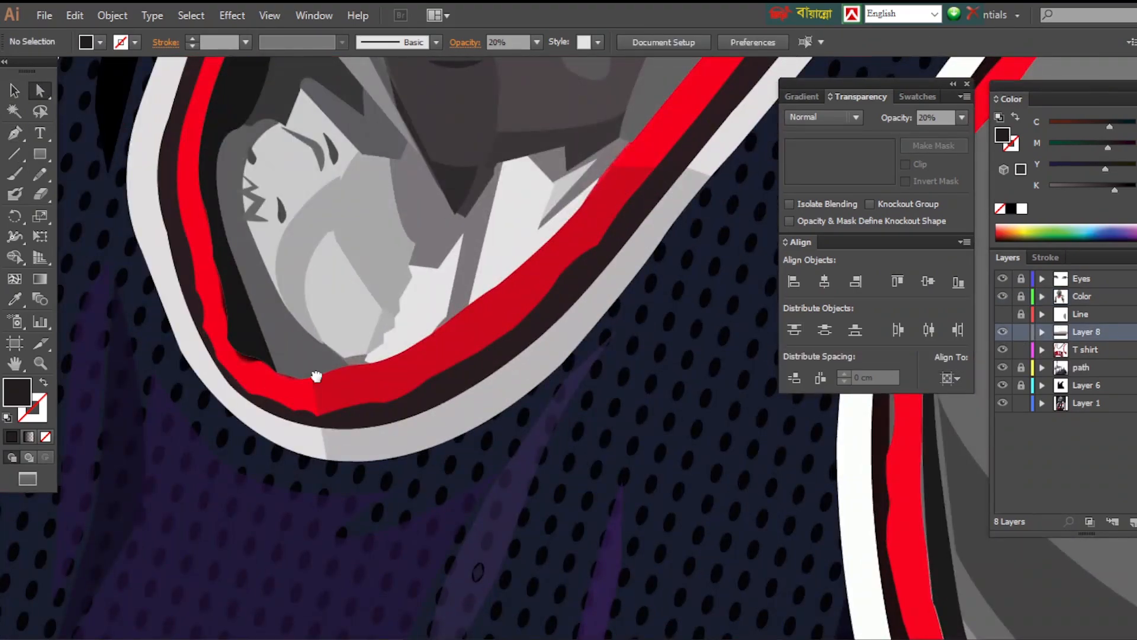
Trace a dark shadow at 20% opacity across the neckline trim below the jaw and trim off the excess outside the bands
click(1002, 296)
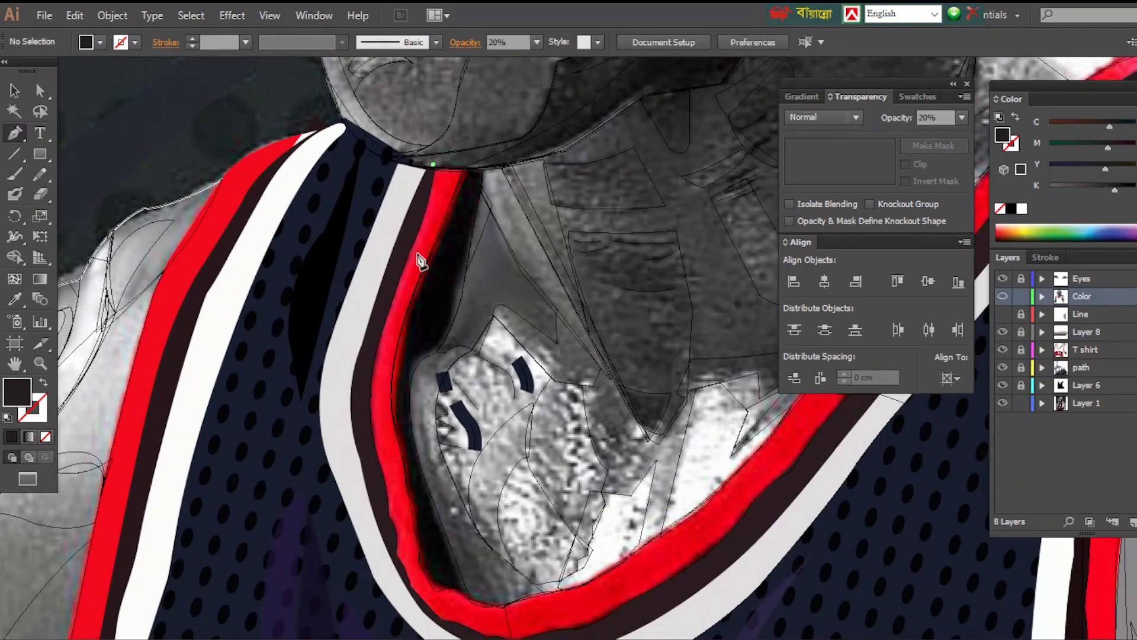
click(405, 253)
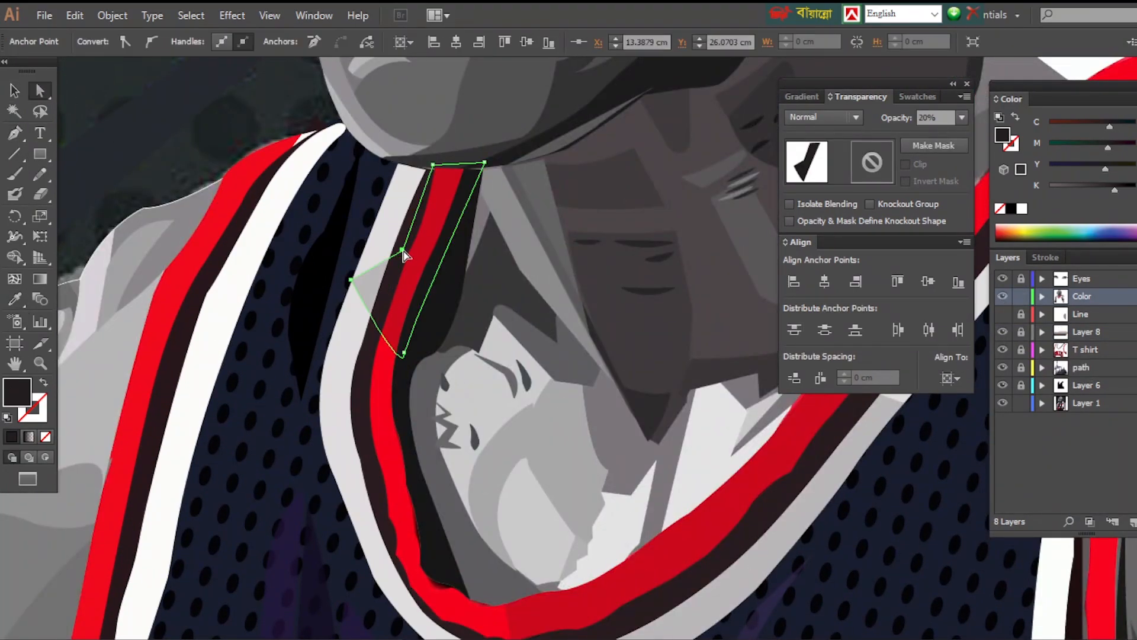
click(348, 305)
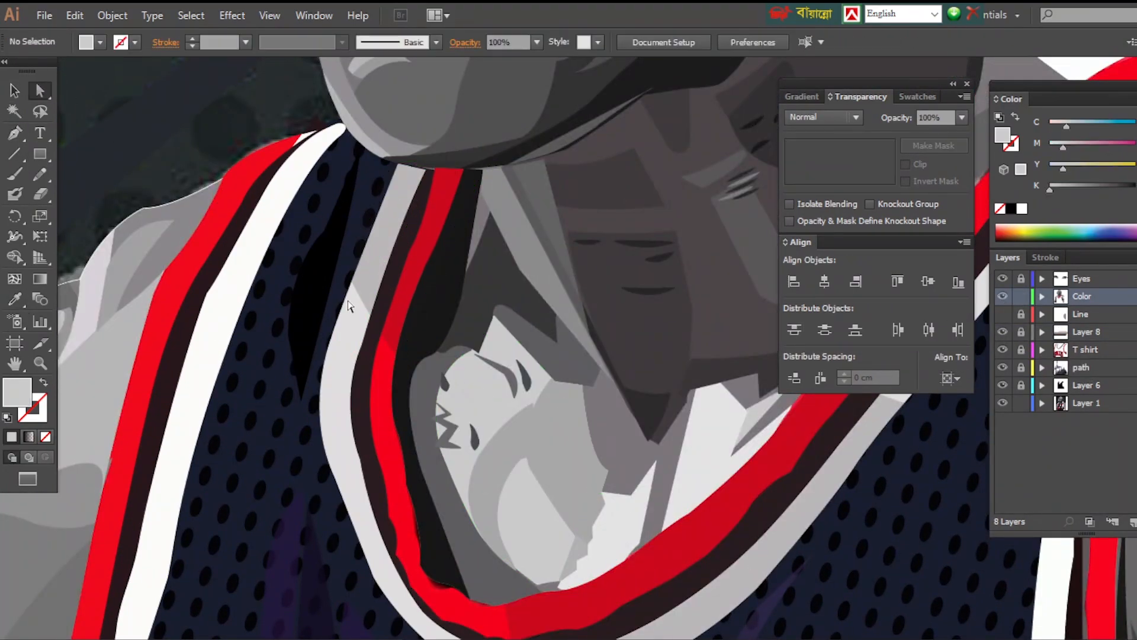
click(1002, 332)
click(1021, 350)
click(371, 228)
shift+click(382, 385)
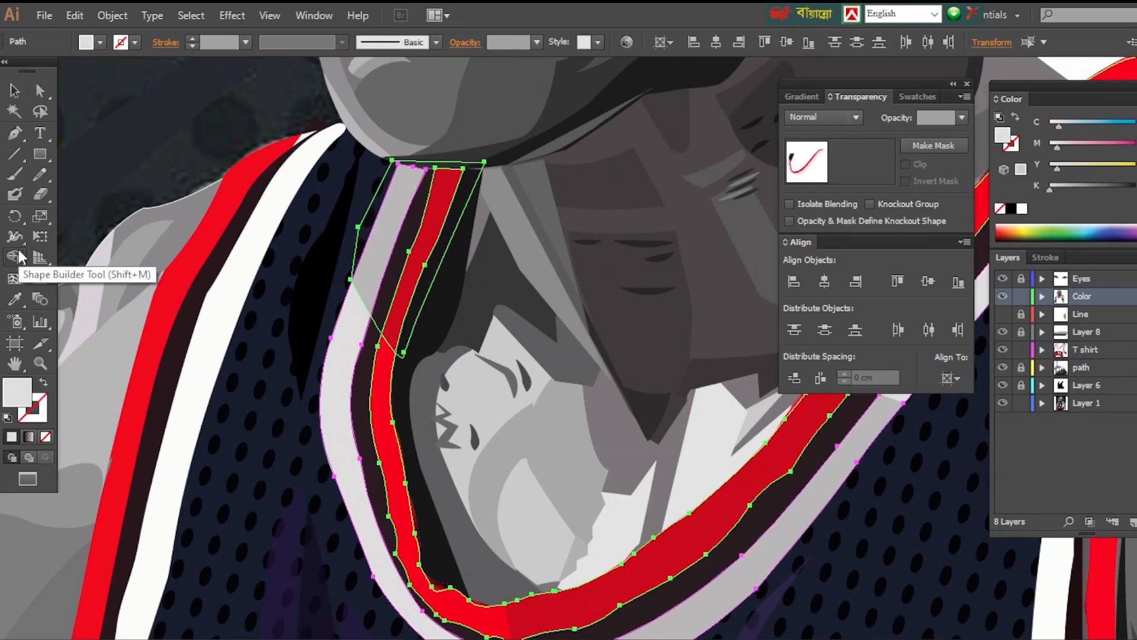
click(15, 256)
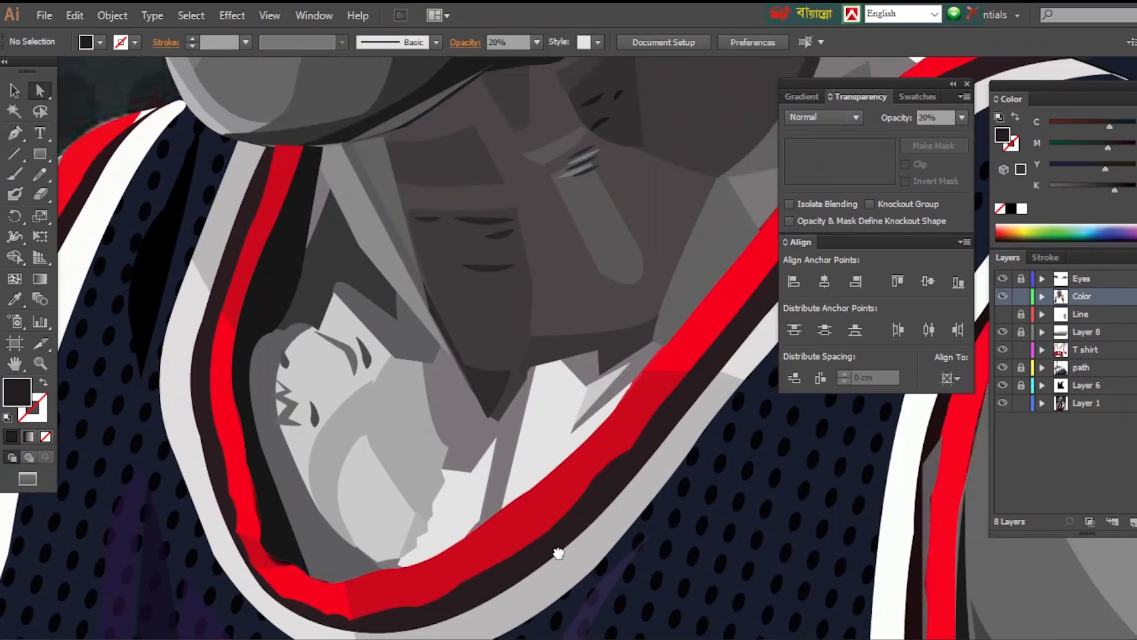
drag(558, 553, 567, 509)
key(shift+e)
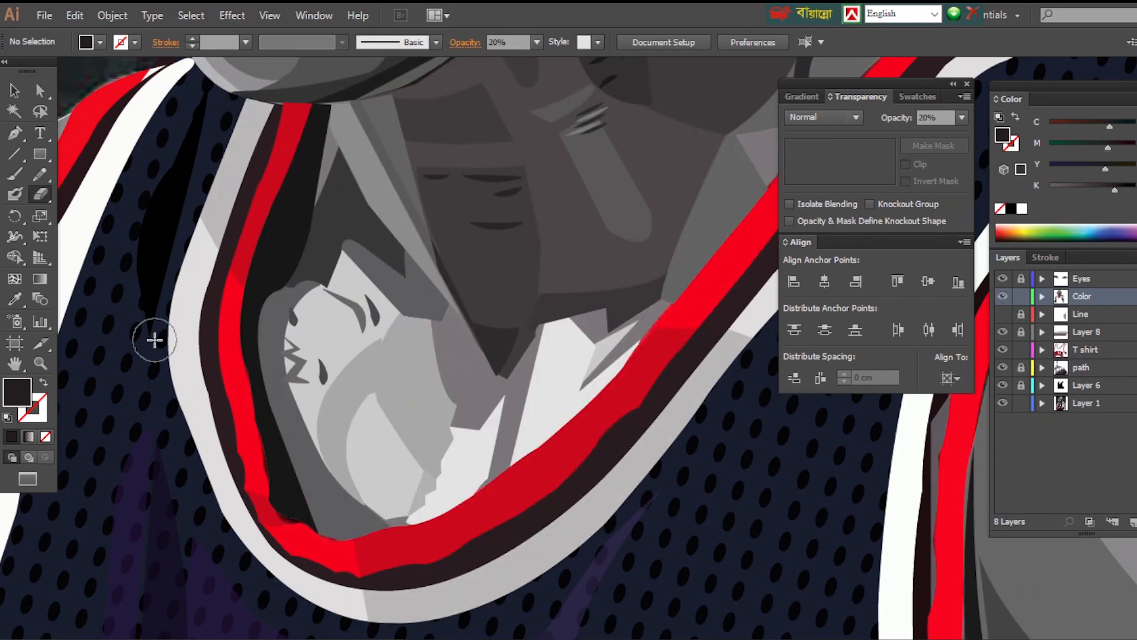
click(713, 296)
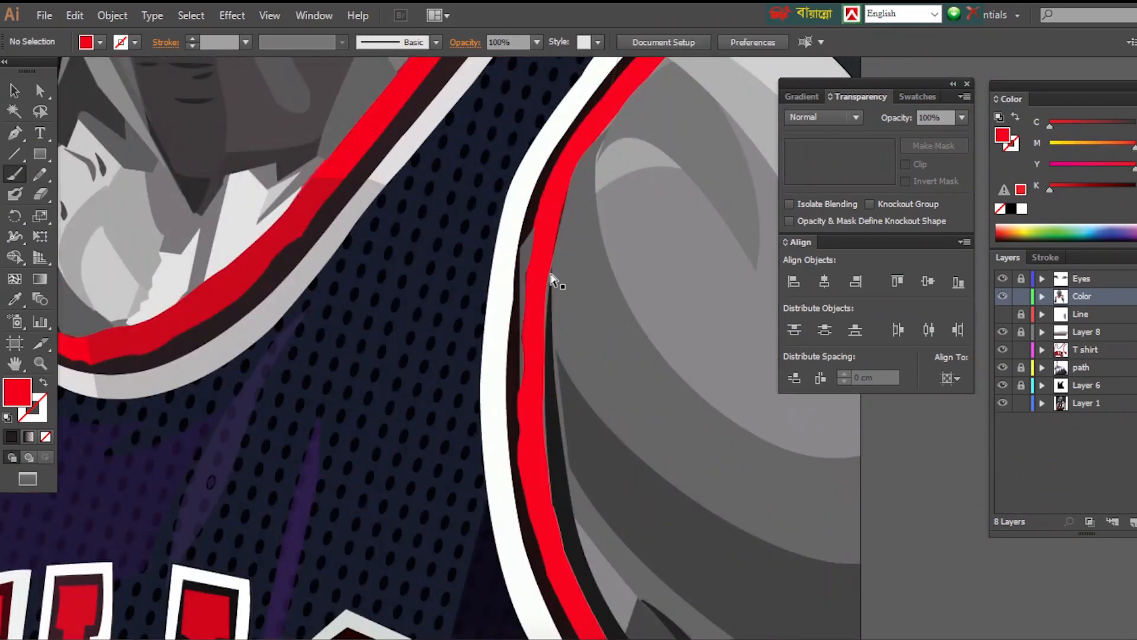
Draw darker red shading shapes along the red band of the jersey's armhole, down to its lower end beside the arm
click(1002, 349)
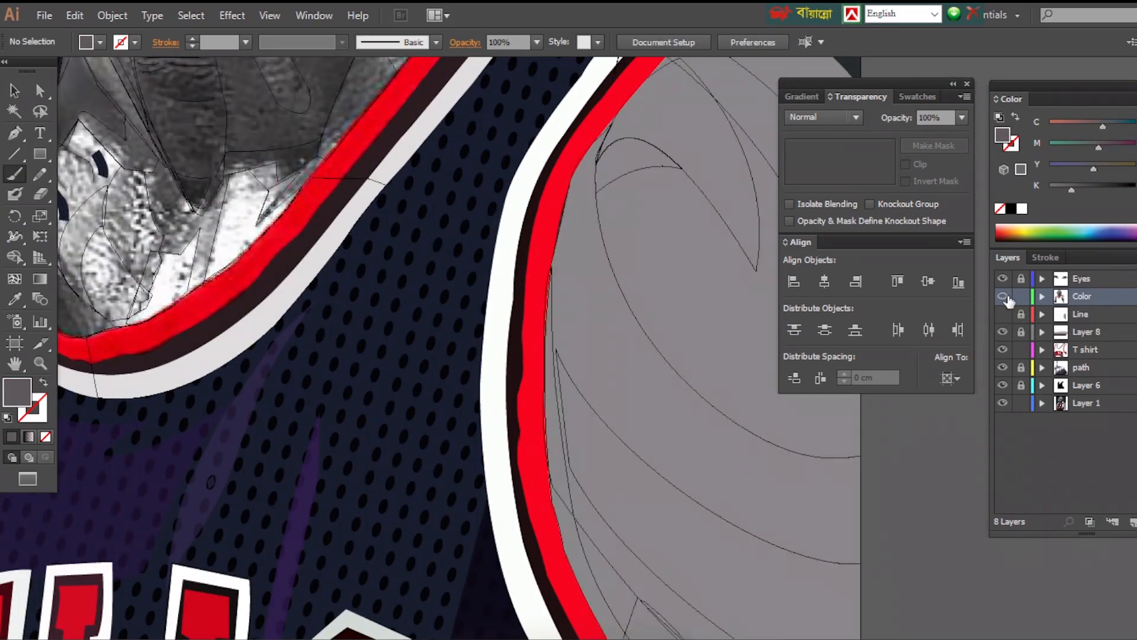
click(1002, 350)
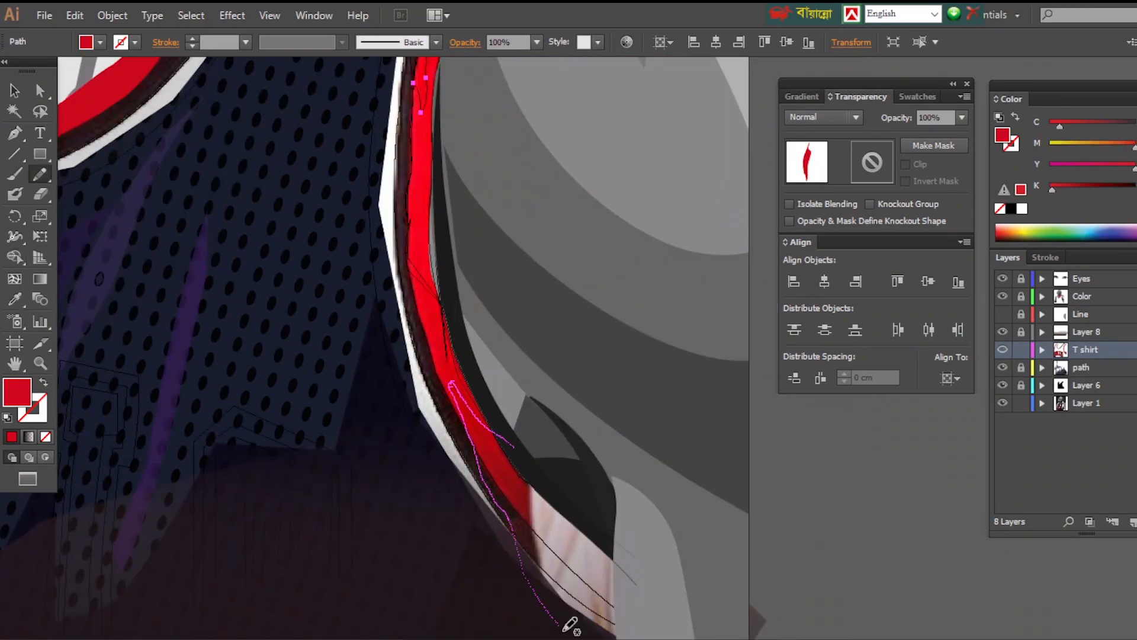
drag(569, 625, 571, 629)
key(ctrl+minus)
key(ctrl+0)
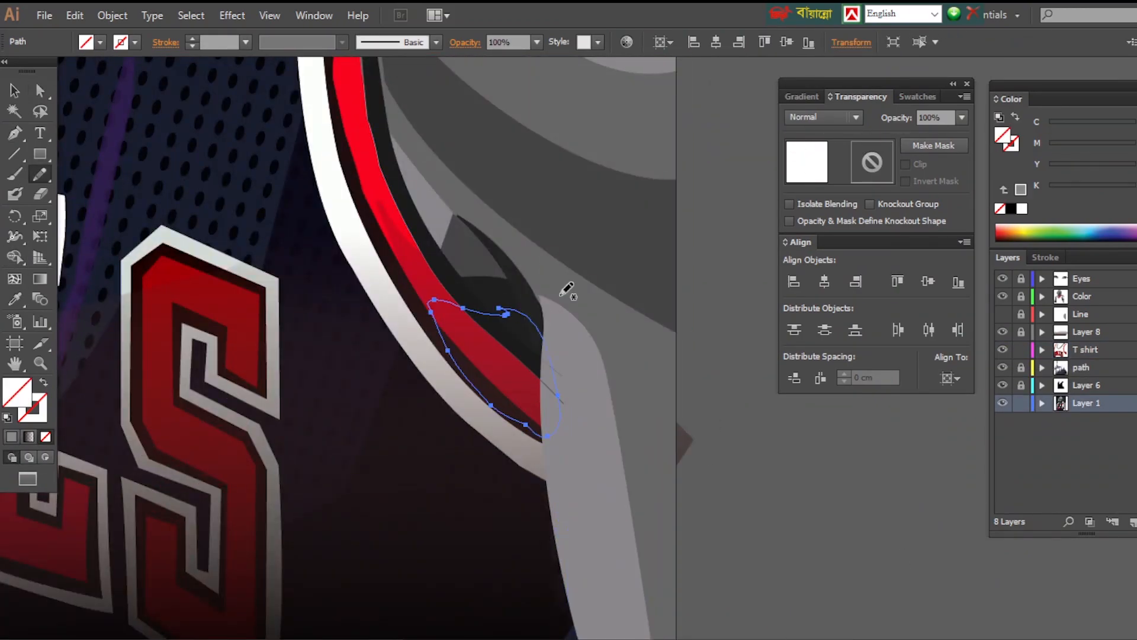
key(ctrl+y)
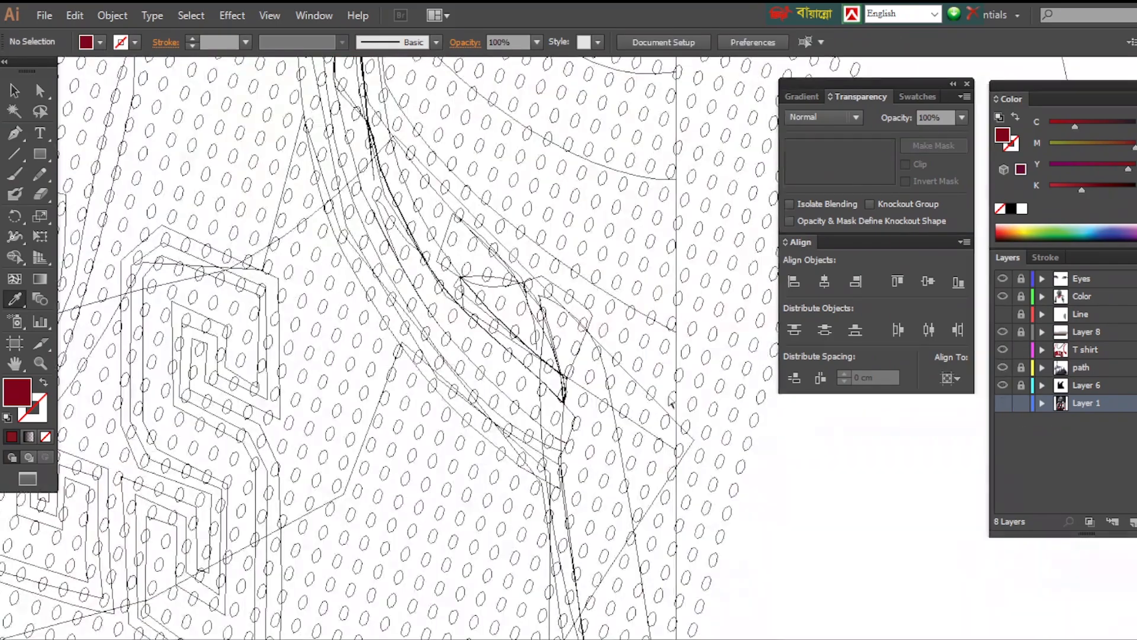
key(ctrl+y)
click(533, 373)
key(ctrl+shift+a)
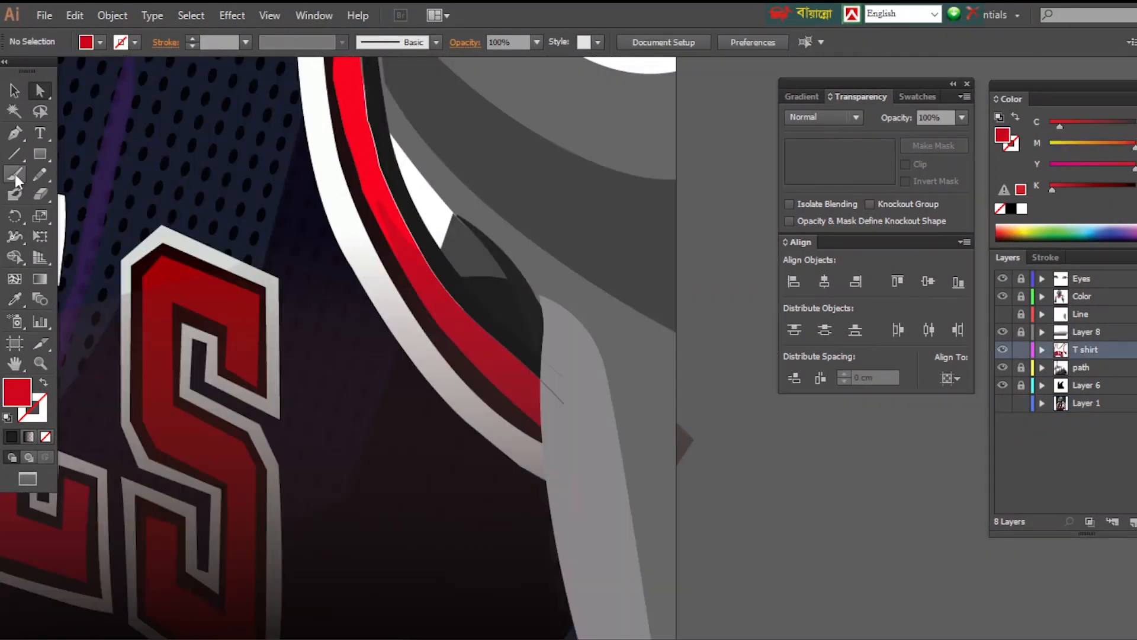
key(n)
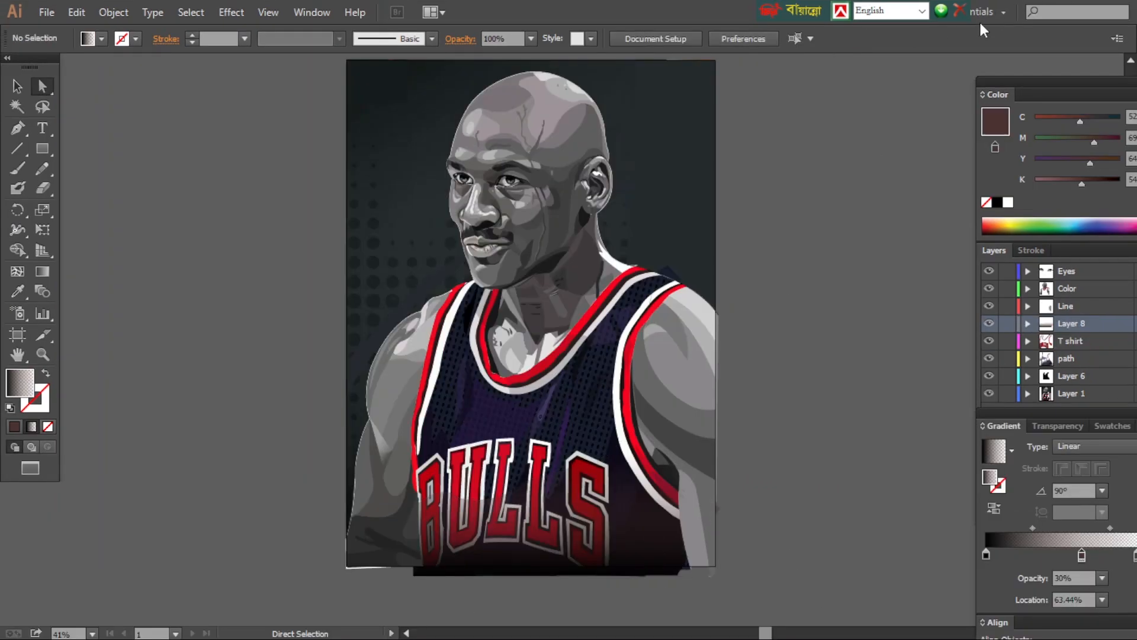
Place the file nba logo.psd as a linked image in the artwork
key(shift+ctrl+p)
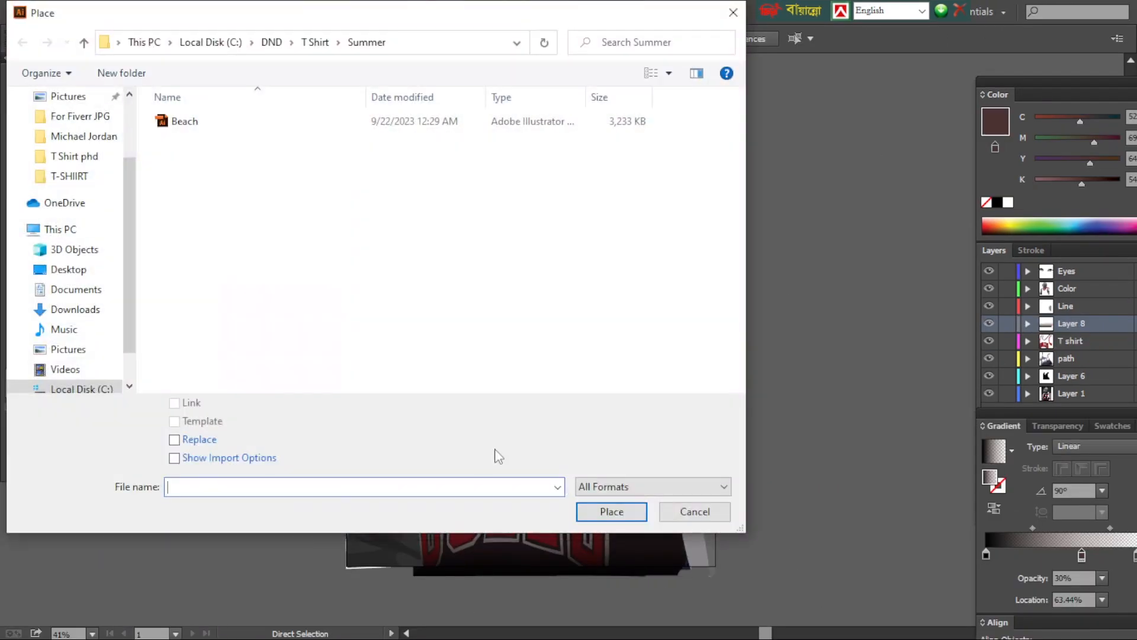
click(264, 42)
double_click(183, 249)
click(388, 344)
click(610, 511)
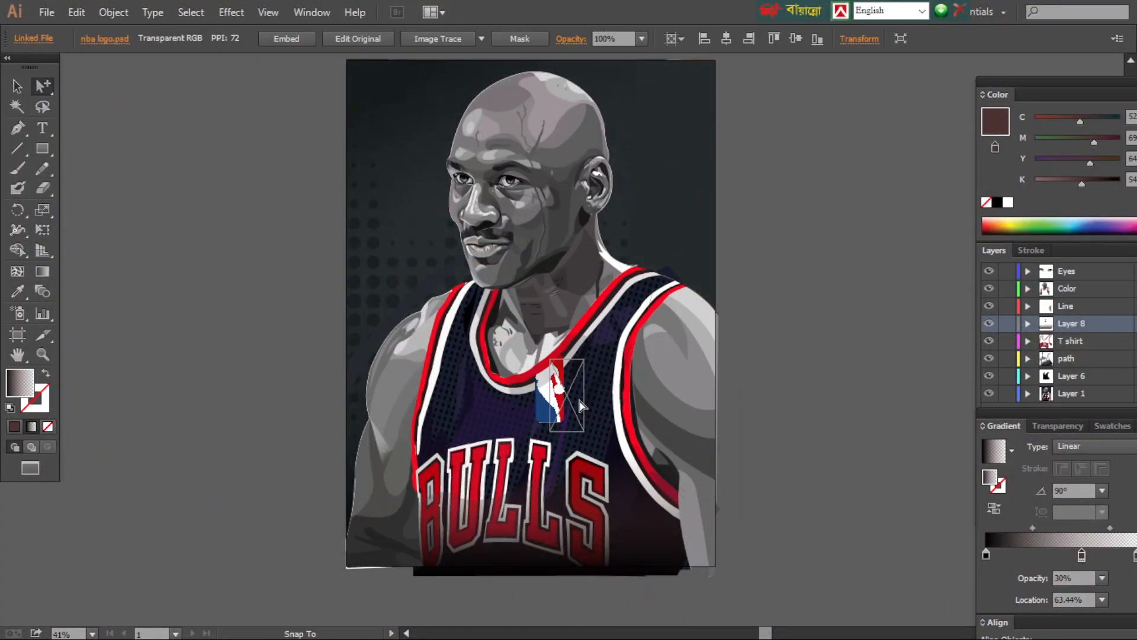
Move, scale down and slant the placed NBA logo to match the badge on the jersey in the photo
key(shift+ctrl+a)
key(v)
drag(515, 300, 589, 271)
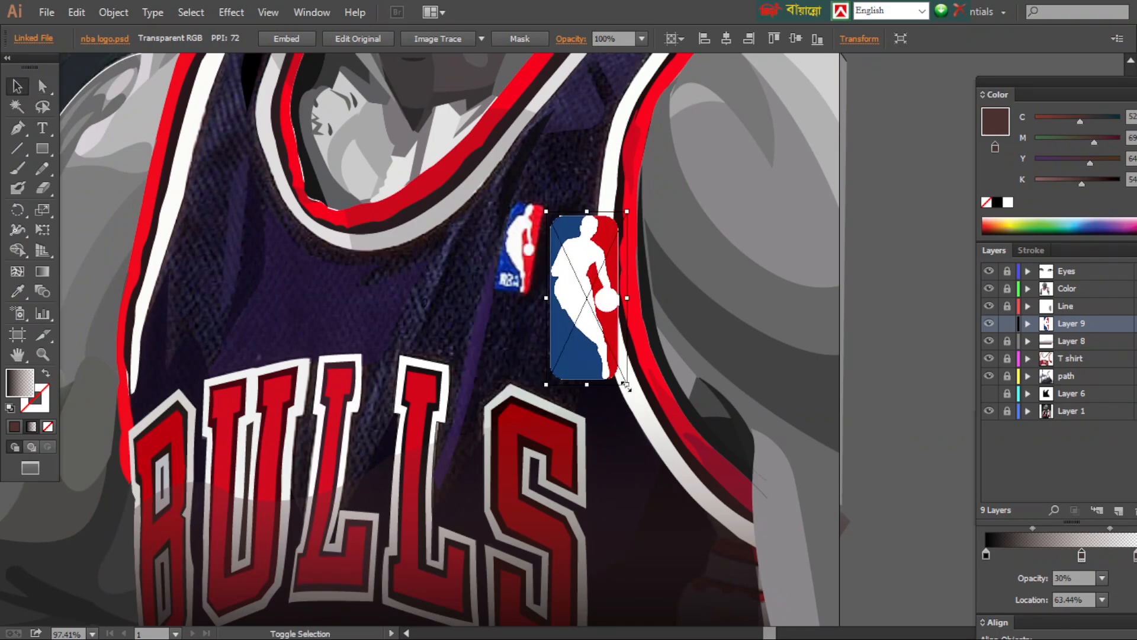
drag(627, 384, 594, 314)
drag(599, 209, 612, 219)
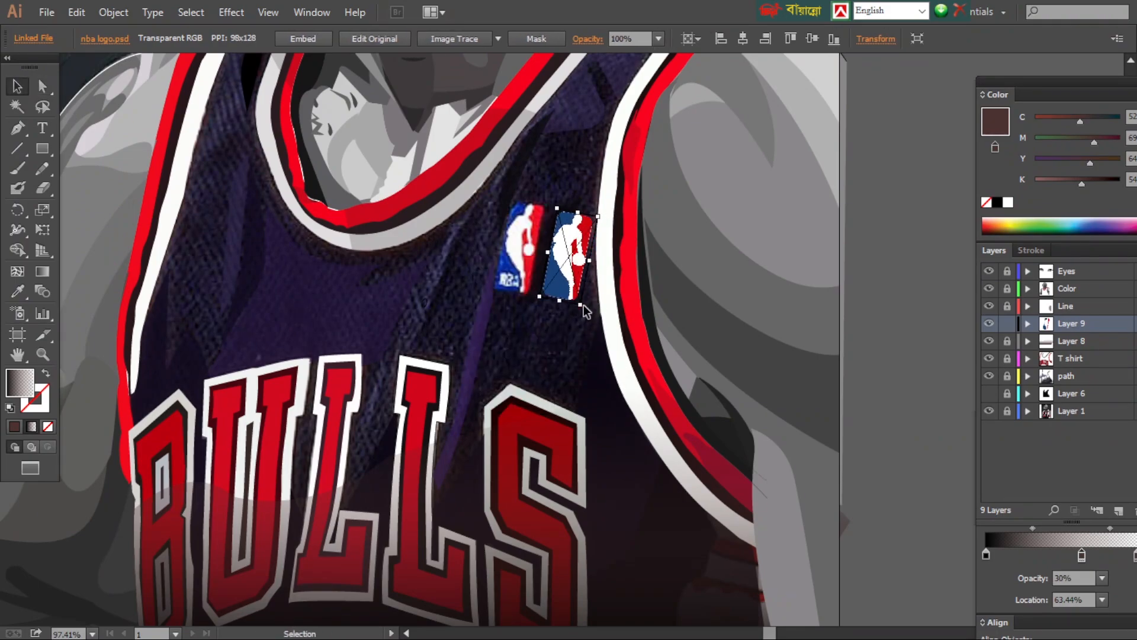
drag(569, 260, 521, 254)
key(ctrl+plus)
key(ctrl+plus)
click(648, 470)
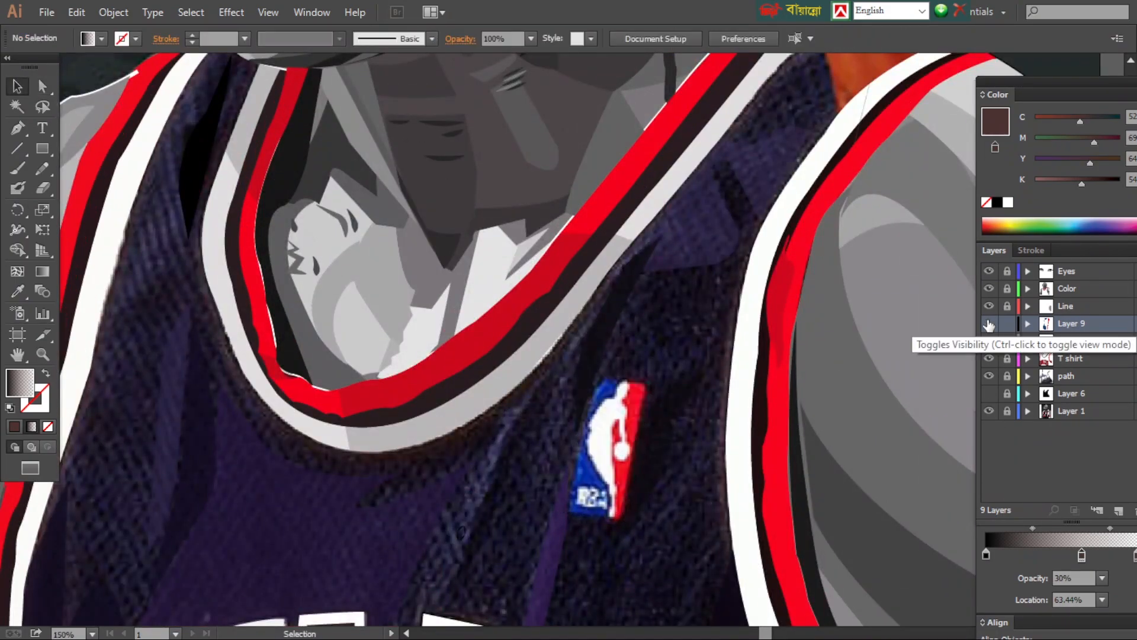
Compare the placed logo with the photo and fine-tune its position over the chest badge
click(988, 324)
key(a)
click(610, 495)
drag(628, 434, 632, 434)
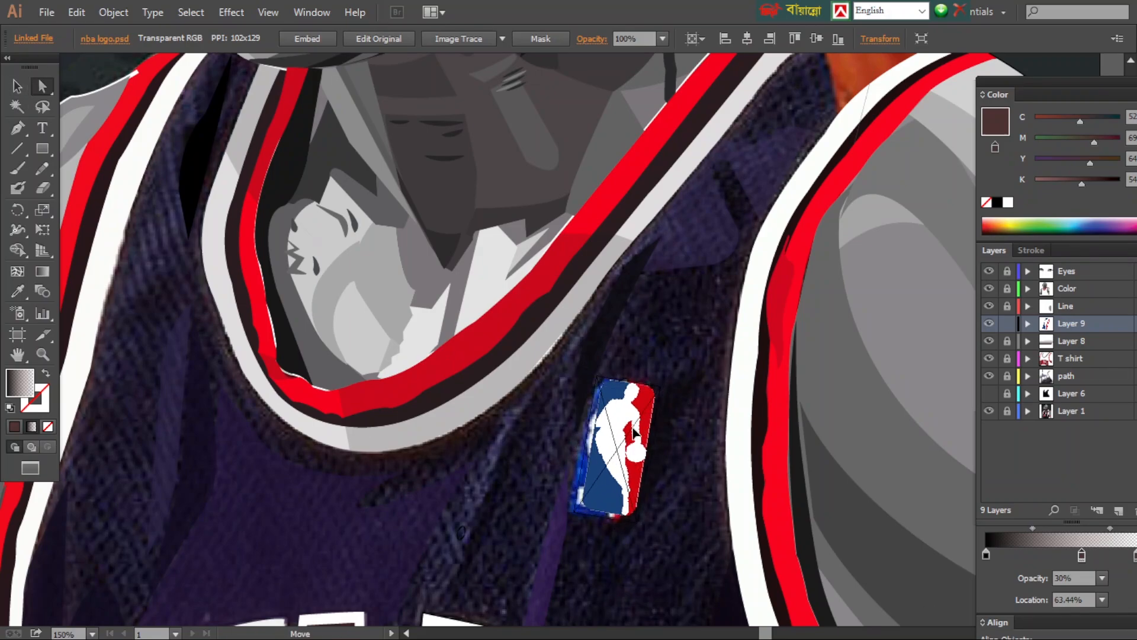
click(674, 484)
click(613, 437)
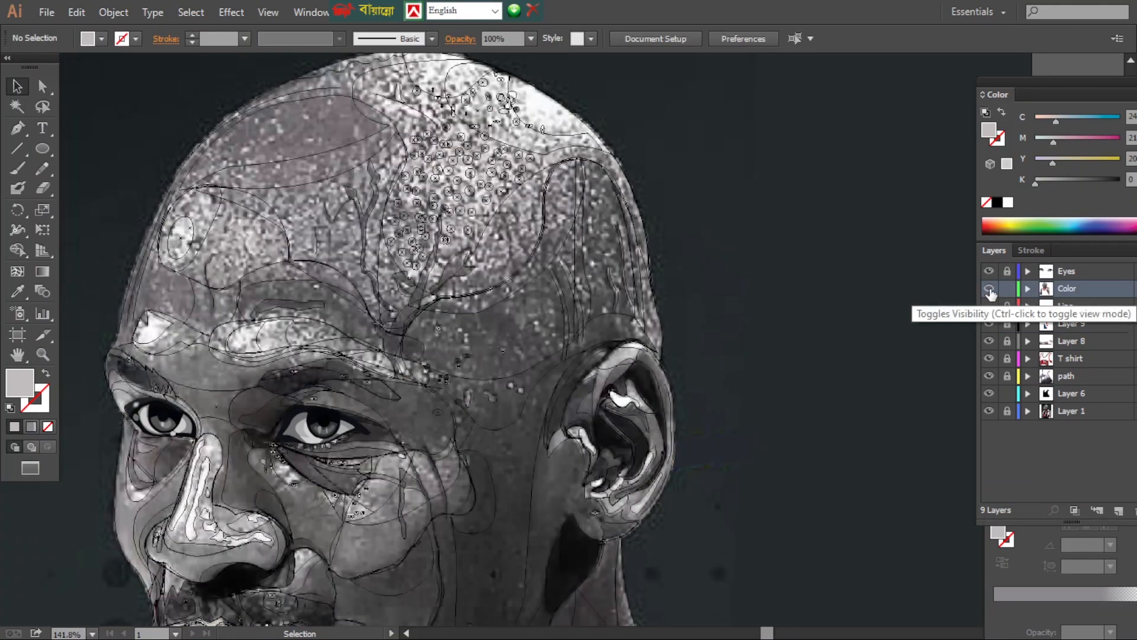
Duplicate light skin-texture dots on the Color layer across the crown and the gradient-shaded temple
click(988, 306)
key(ctrl+plus)
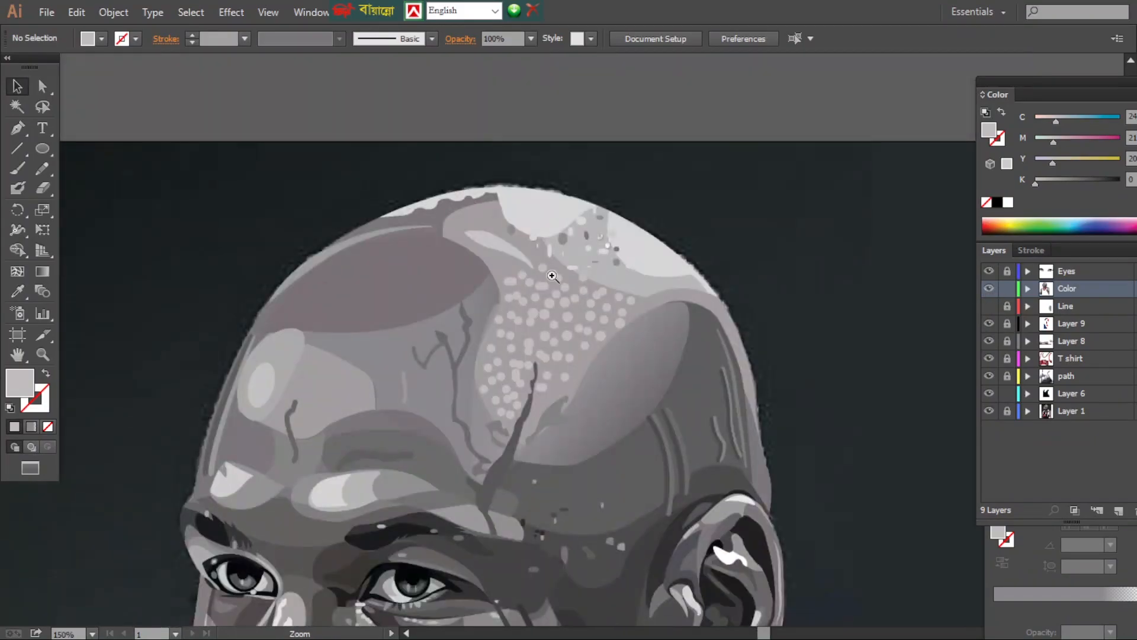
click(610, 253)
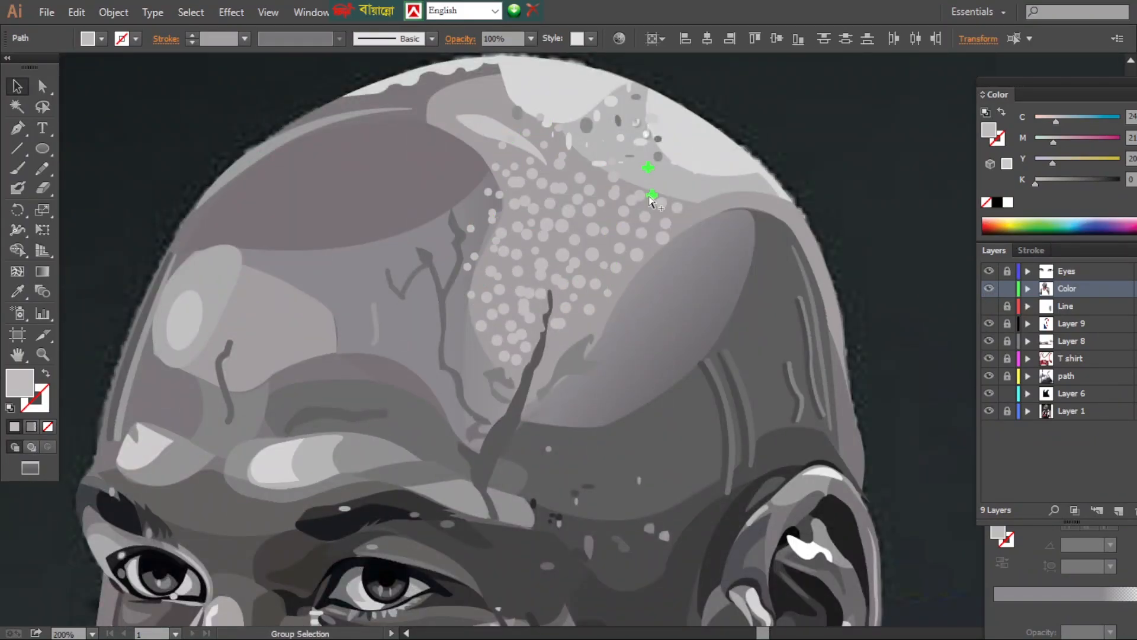
click(594, 363)
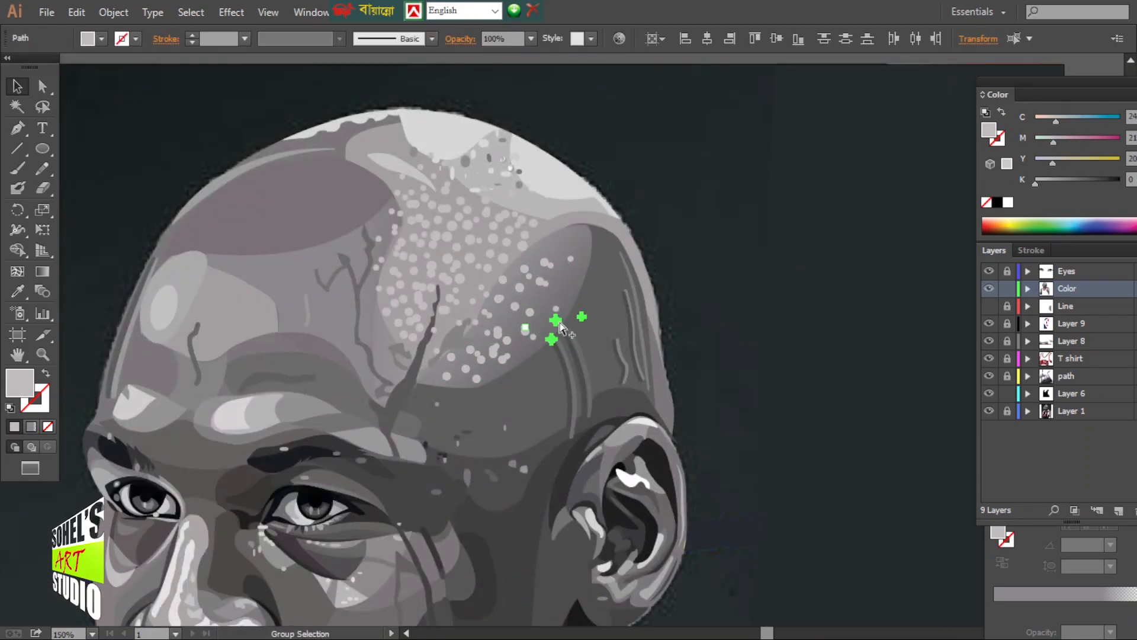
click(460, 255)
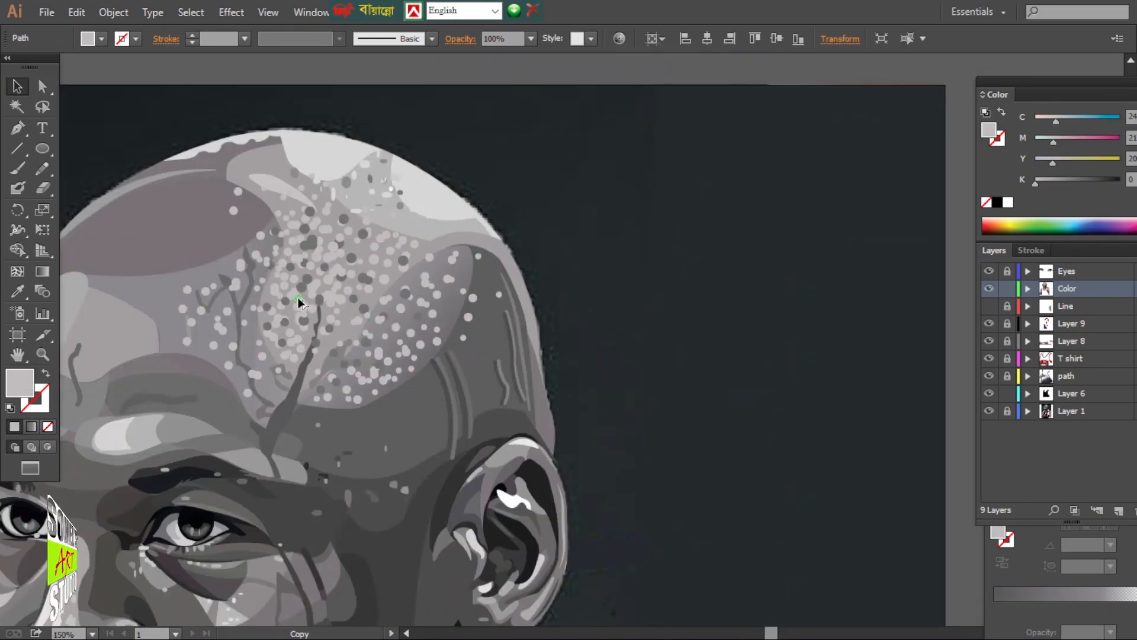
Copy more light and grey texture dots across the forehead around the veins and up to the crown highlight
drag(299, 303, 355, 305)
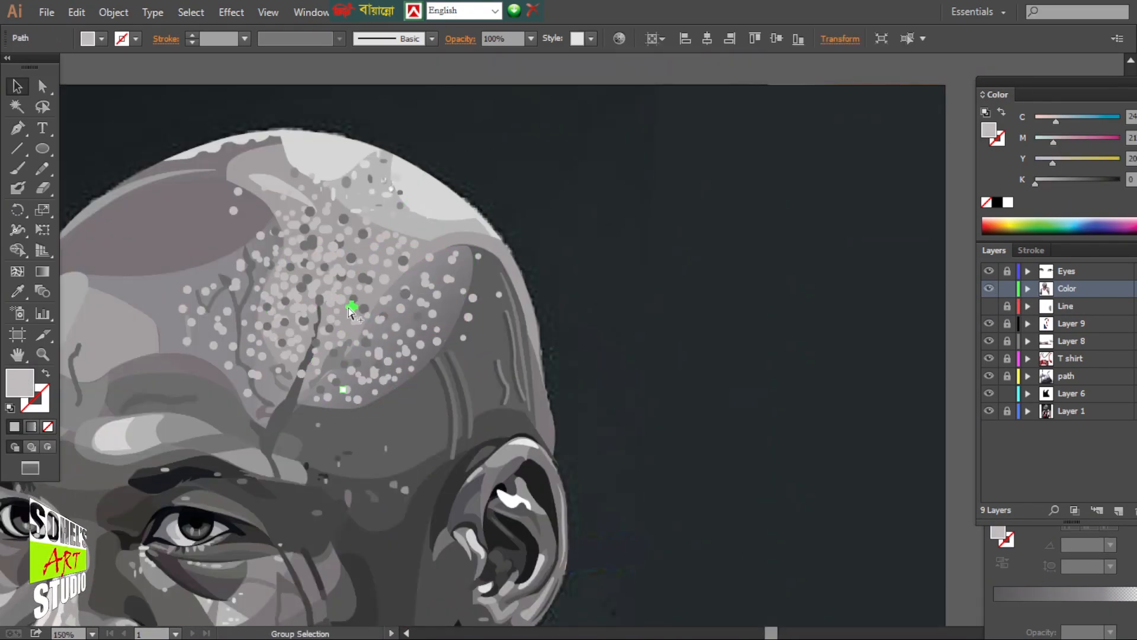
double_click(19, 382)
click(1048, 307)
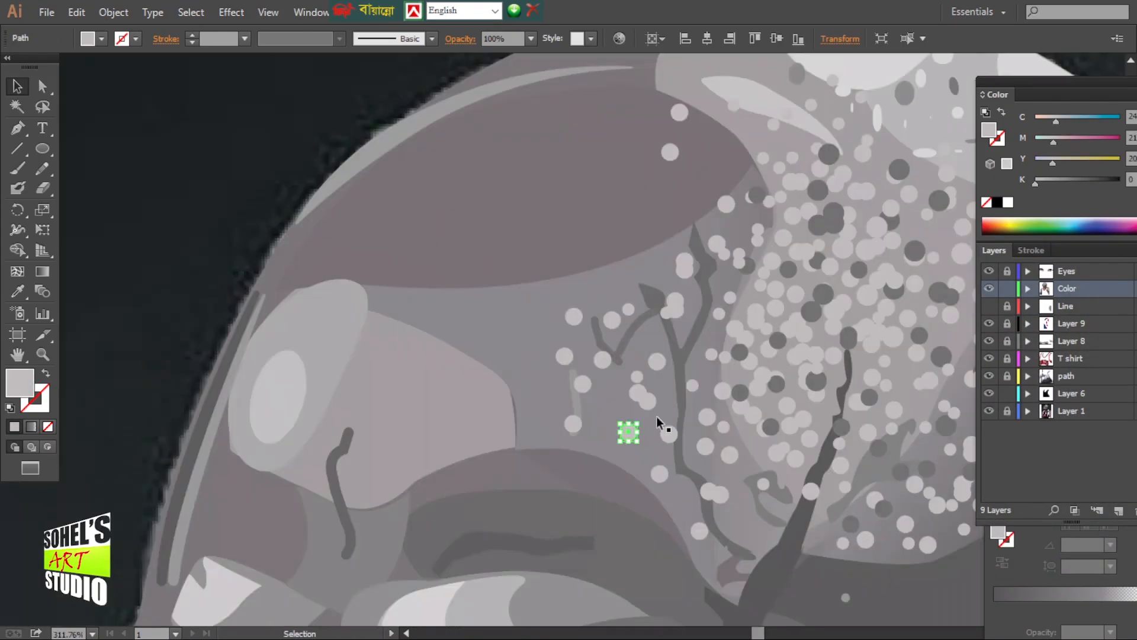
click(294, 408)
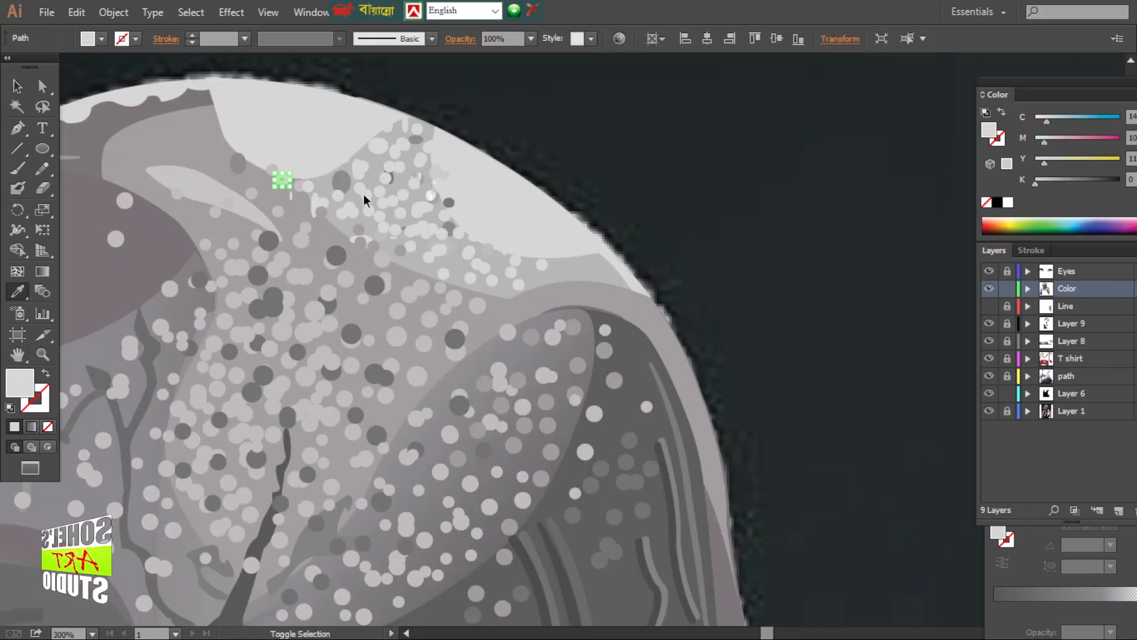
Add clusters of near-white dots to the bright spots of the forehead, above and beside the central vein
click(988, 288)
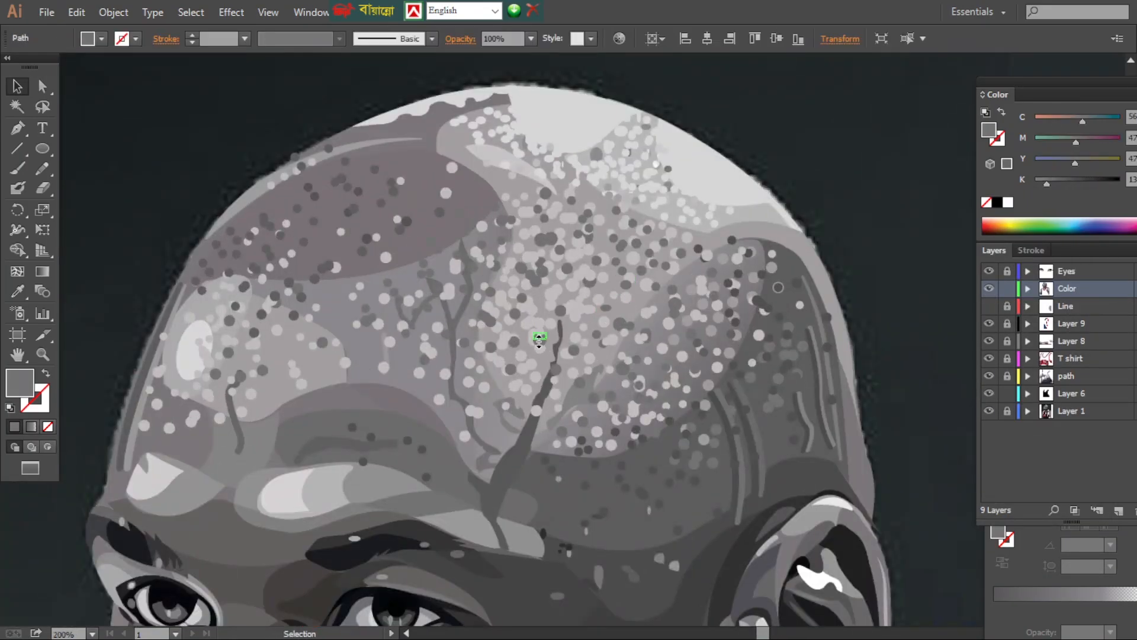
click(989, 288)
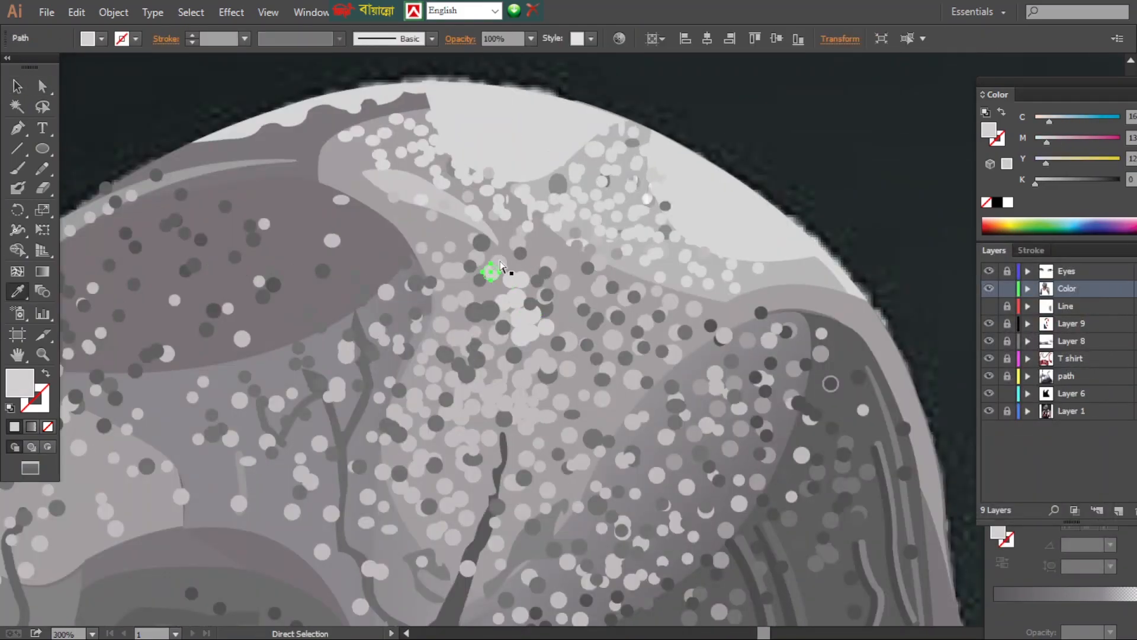
drag(492, 271, 497, 289)
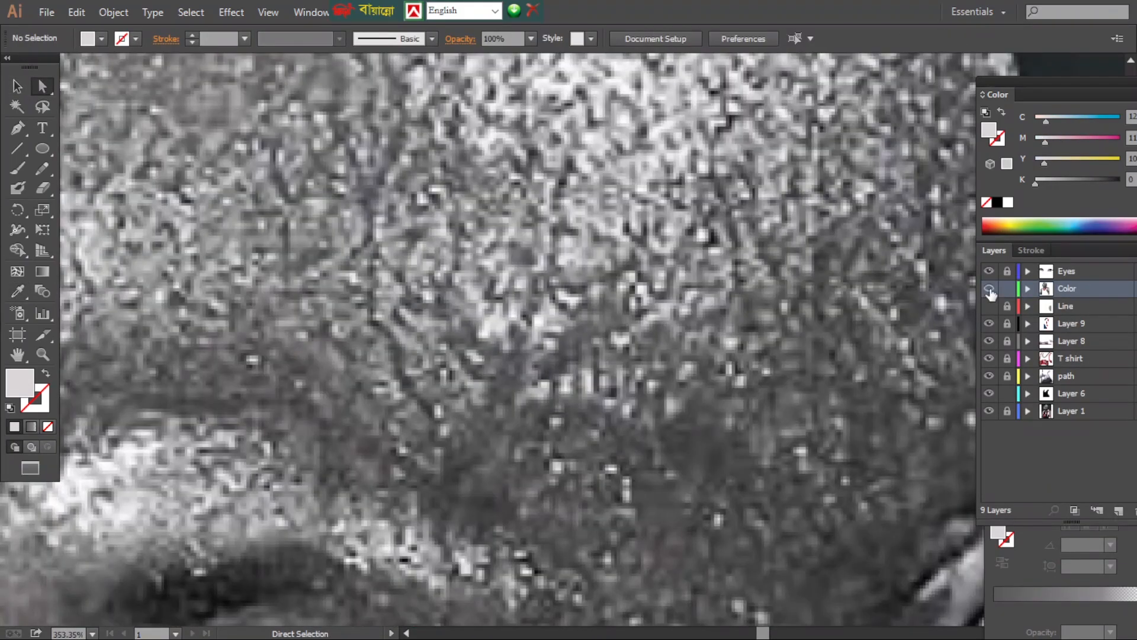
click(513, 310)
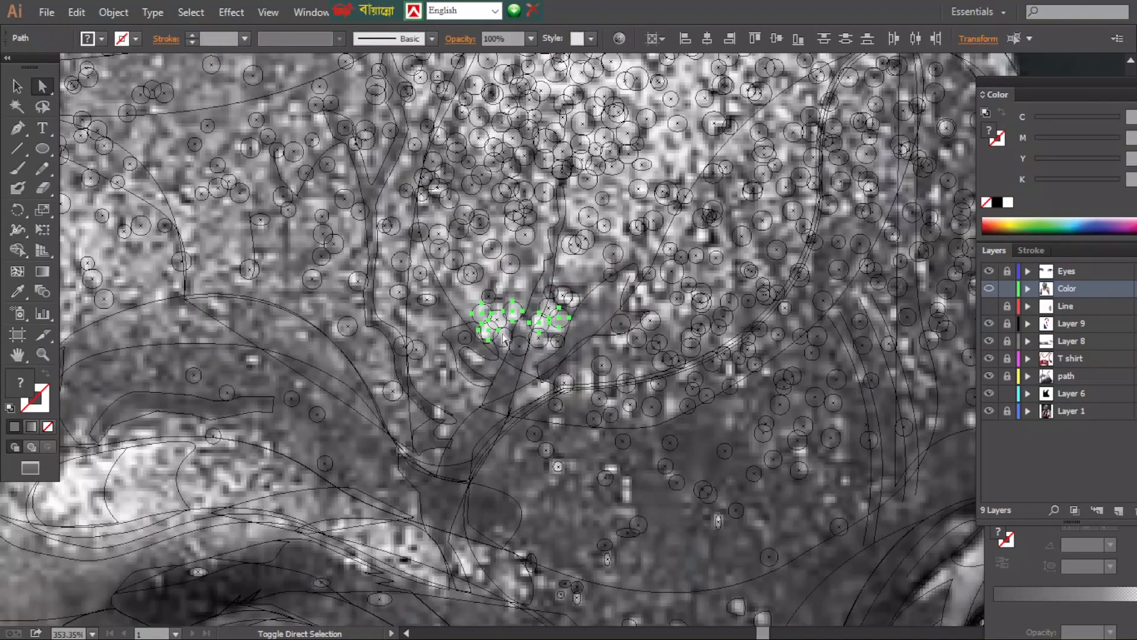
key(ctrl+y)
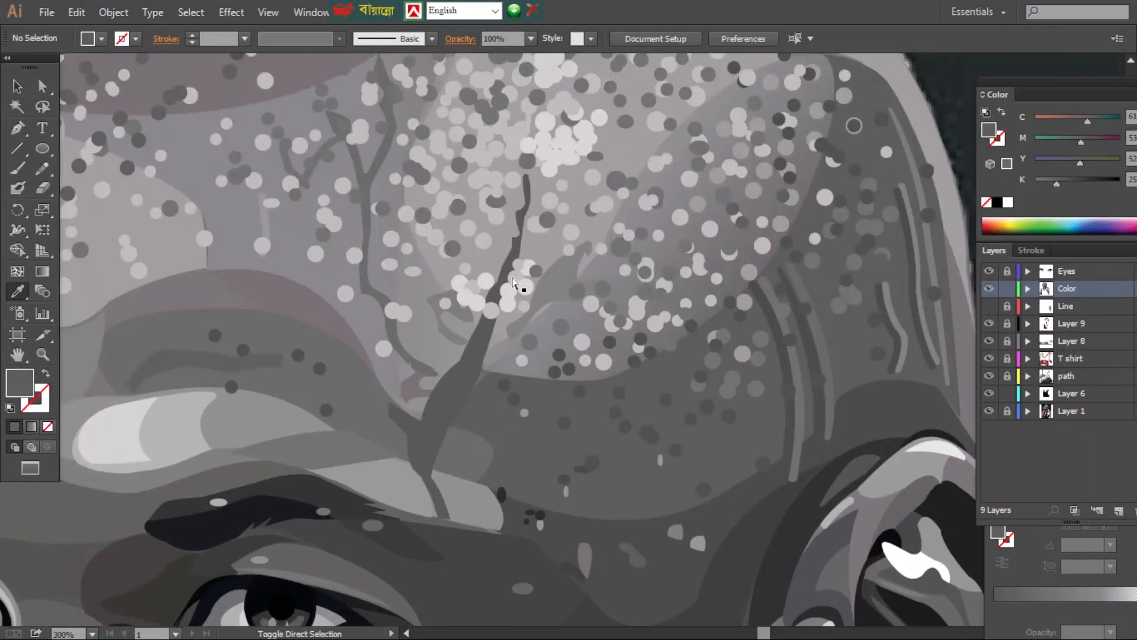
ctrl+click(496, 271)
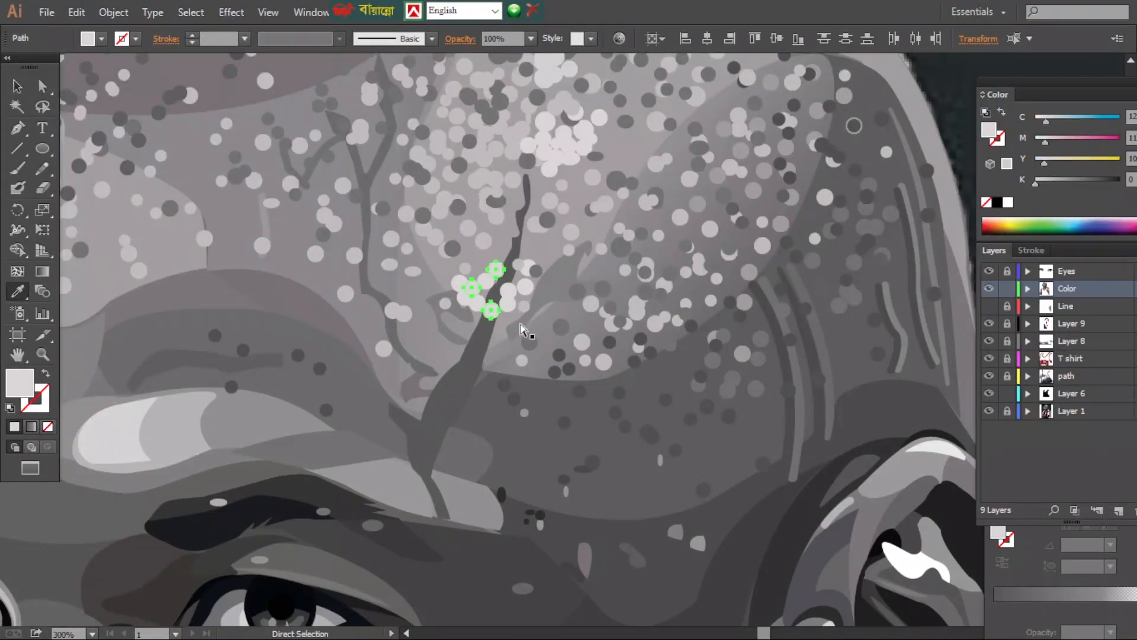
Compare the dots with the photo and copy light and grey ones along the lower edge of the temple highlight
click(989, 288)
click(989, 288)
click(43, 86)
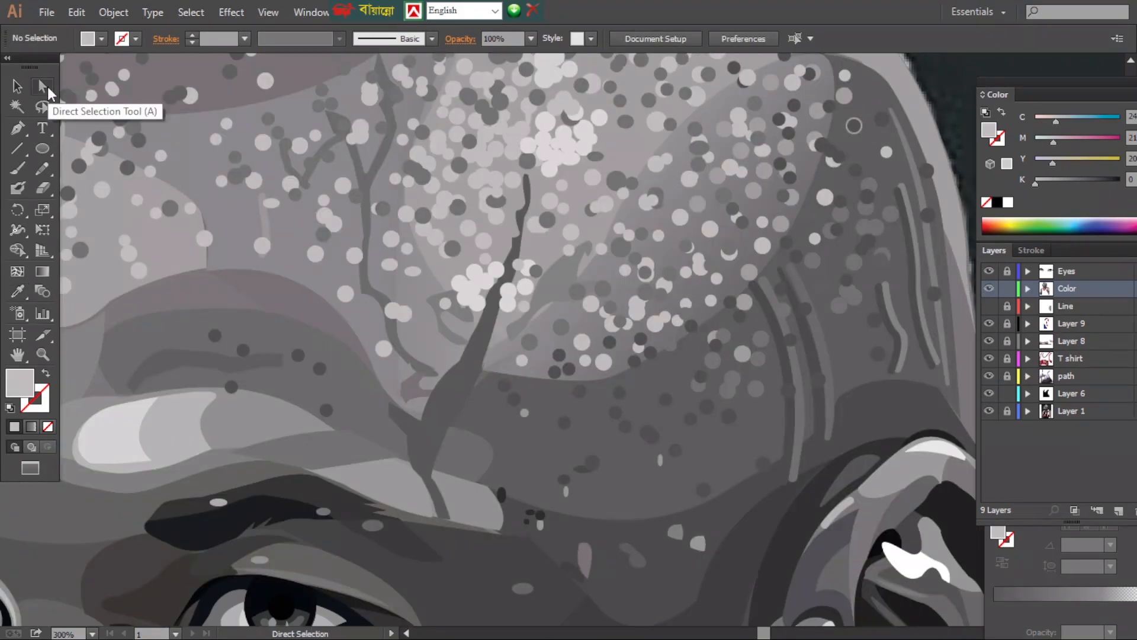
click(704, 319)
click(673, 325)
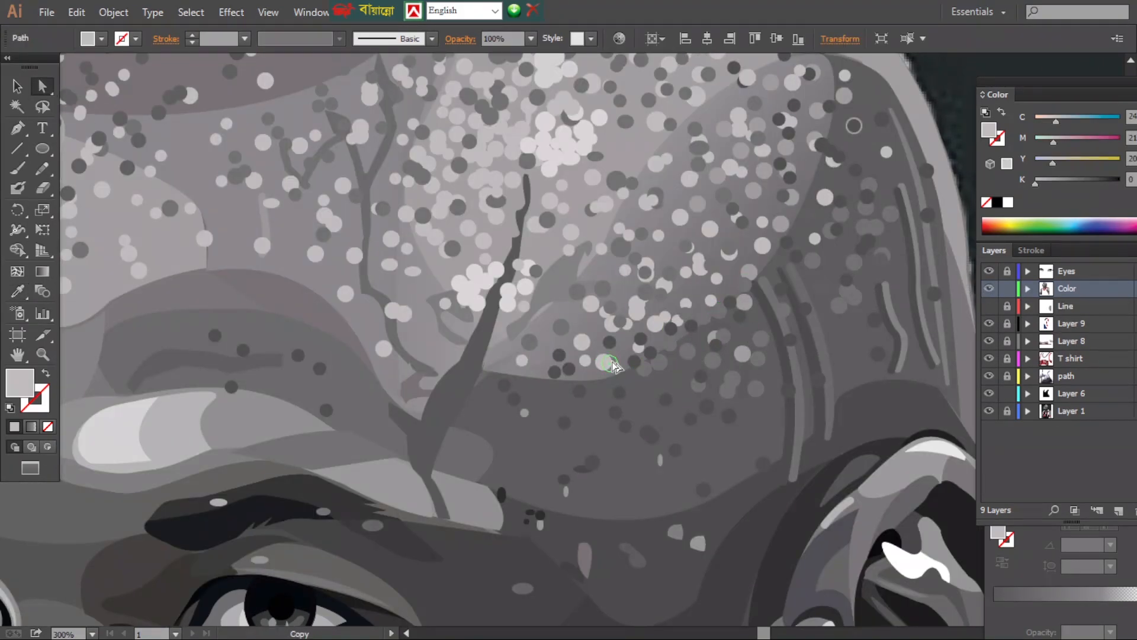
alt+click(830, 230)
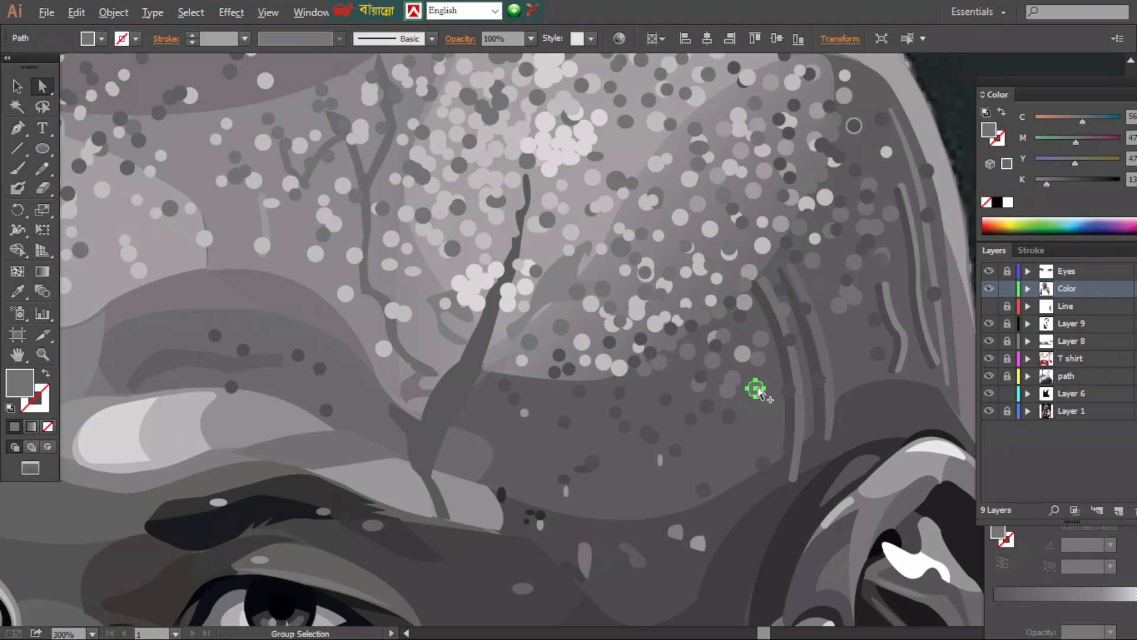
Add further texture dots around the temple above the ear, then deselect everything and show the full portrait
key(ctrl+0)
scroll(500, 406, up, 5)
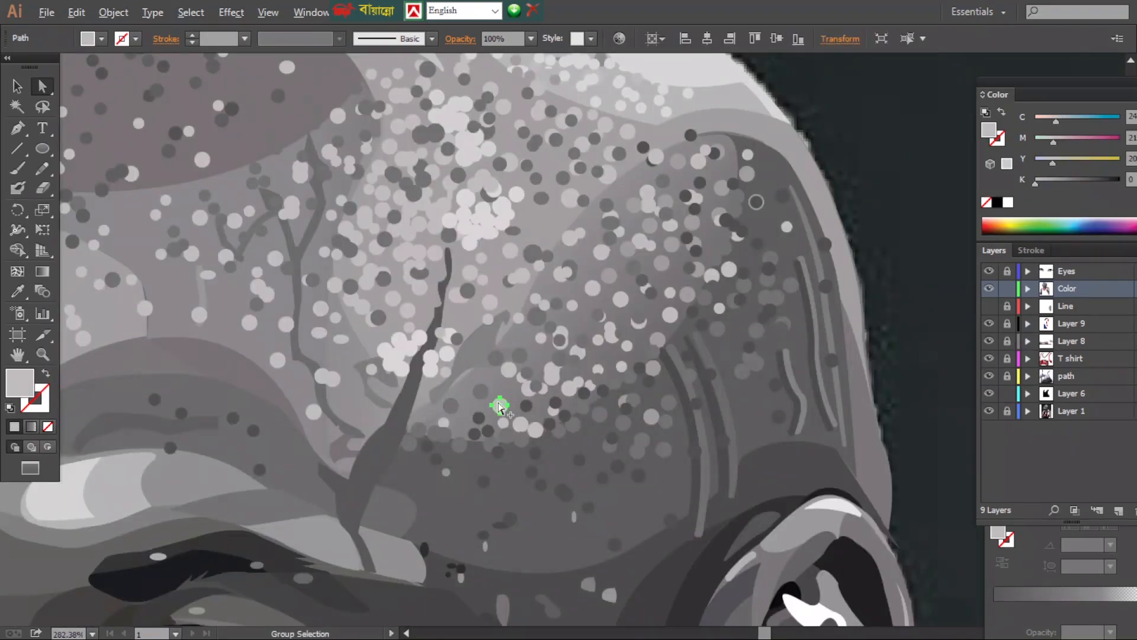
click(757, 202)
key(ctrl+shift+a)
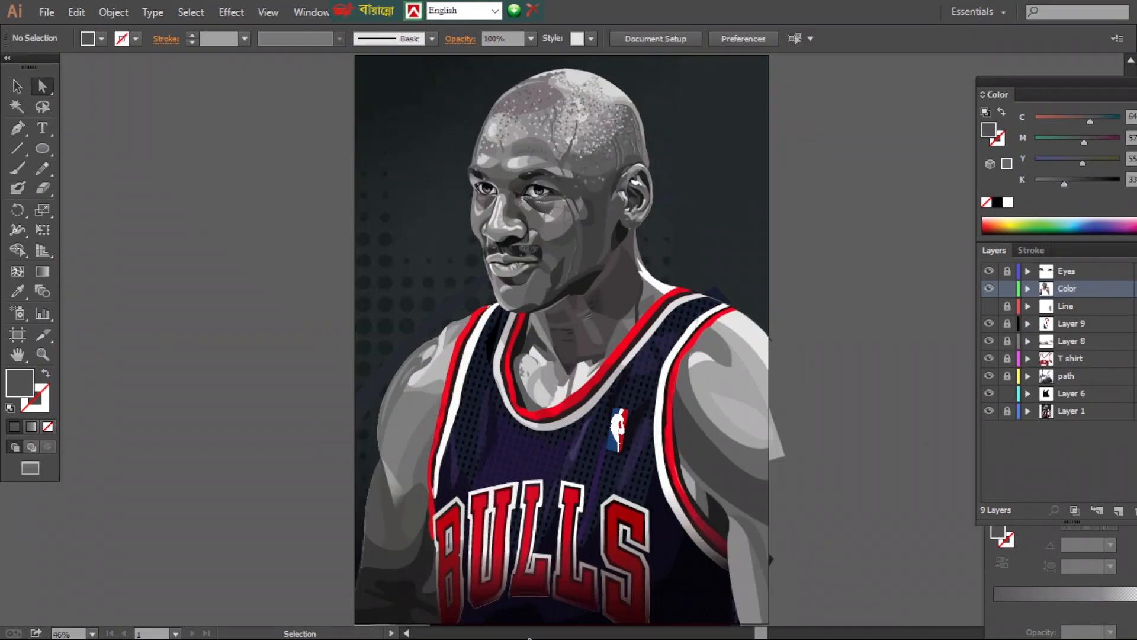
key(ctrl+0)
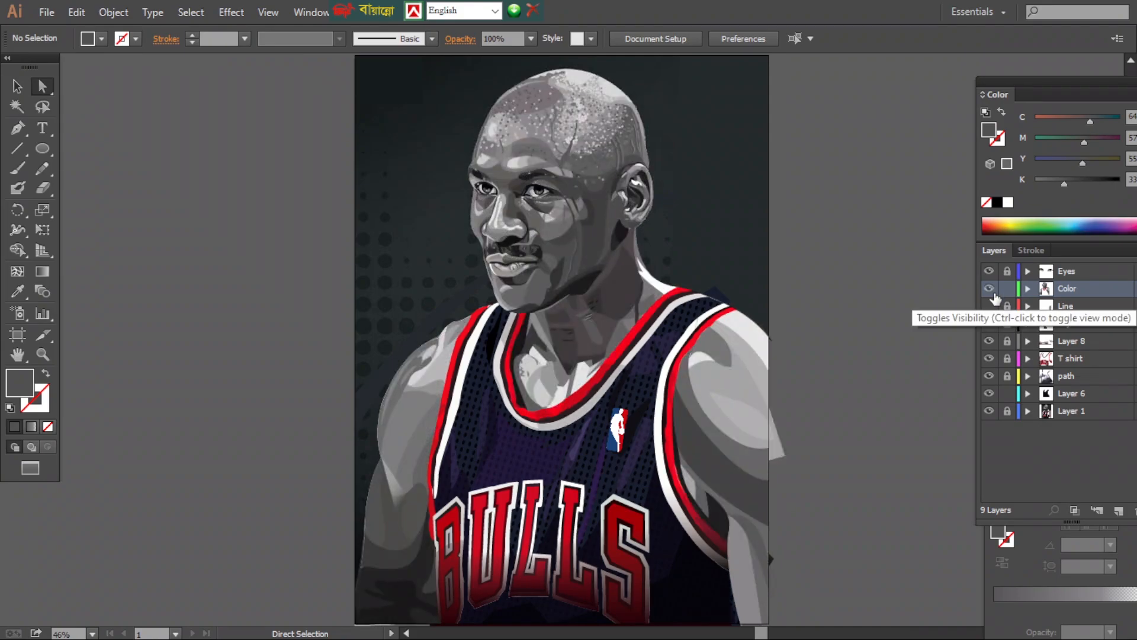